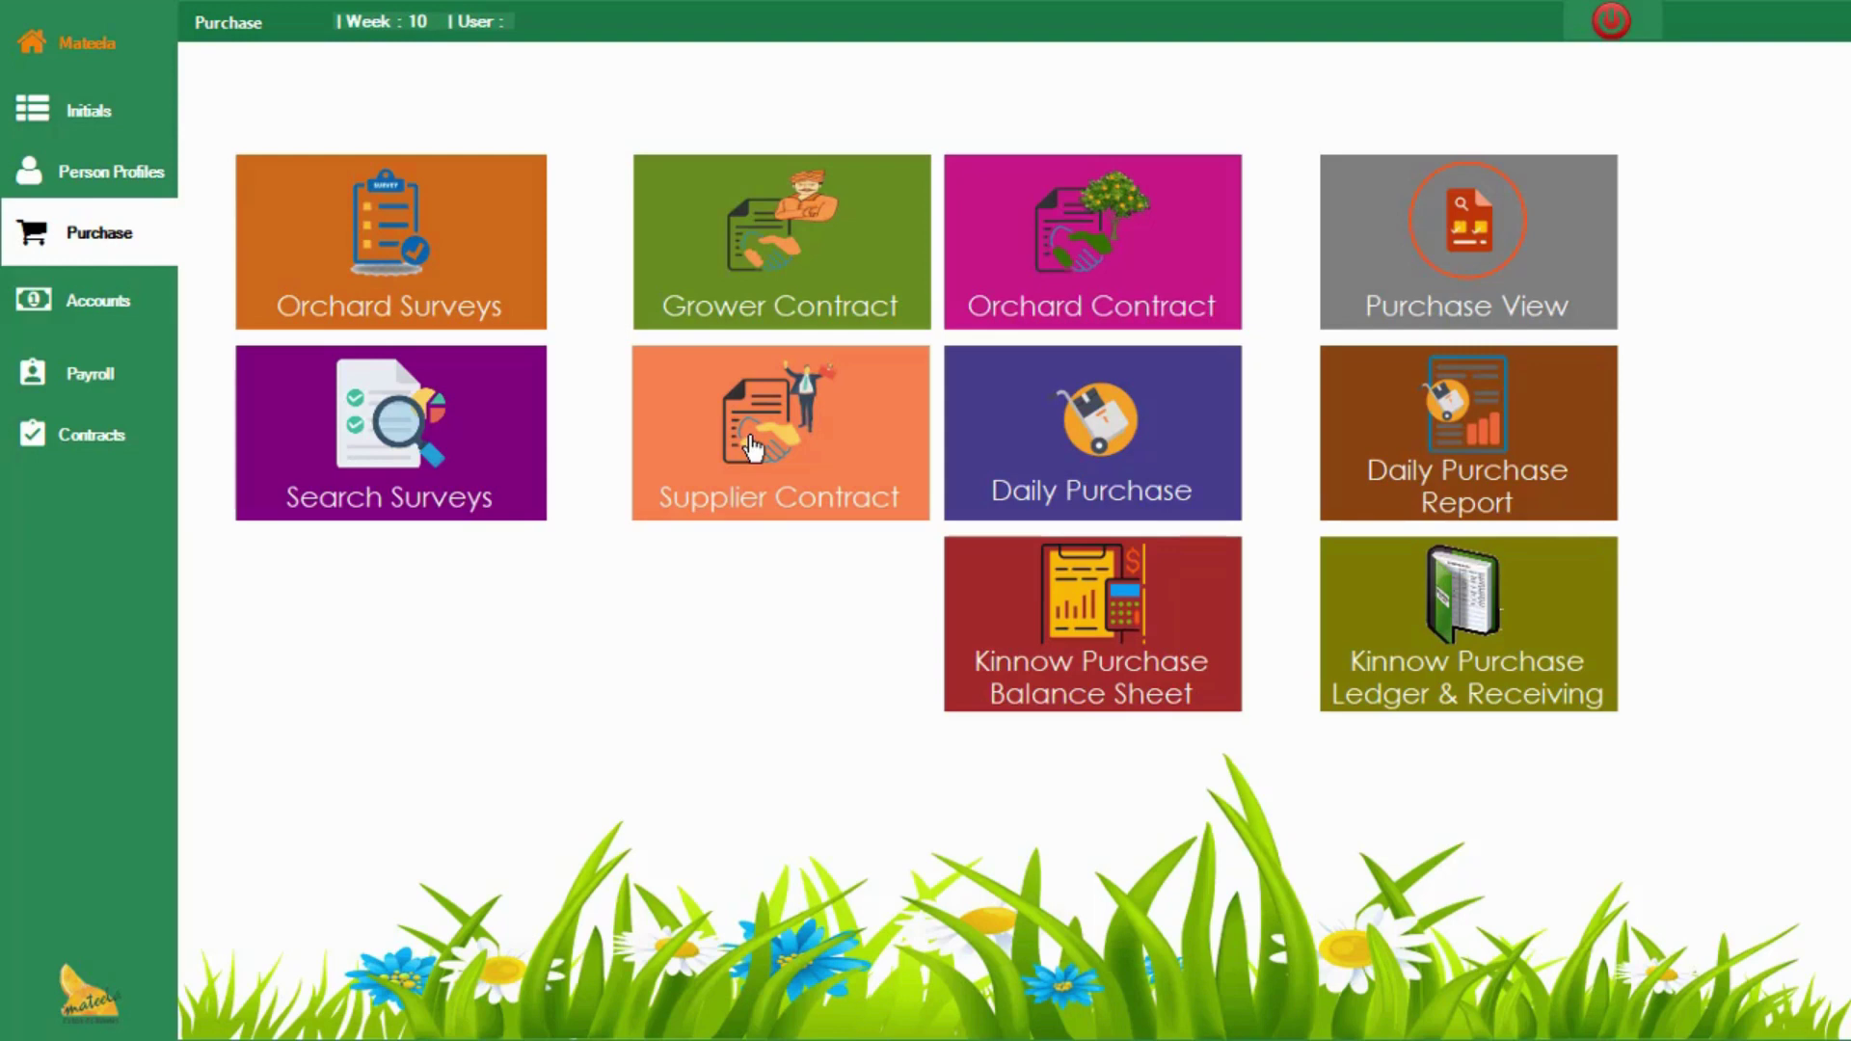
Step: Open the supplier purchase contract form and set the contract date to 01-03-2020
click(753, 447)
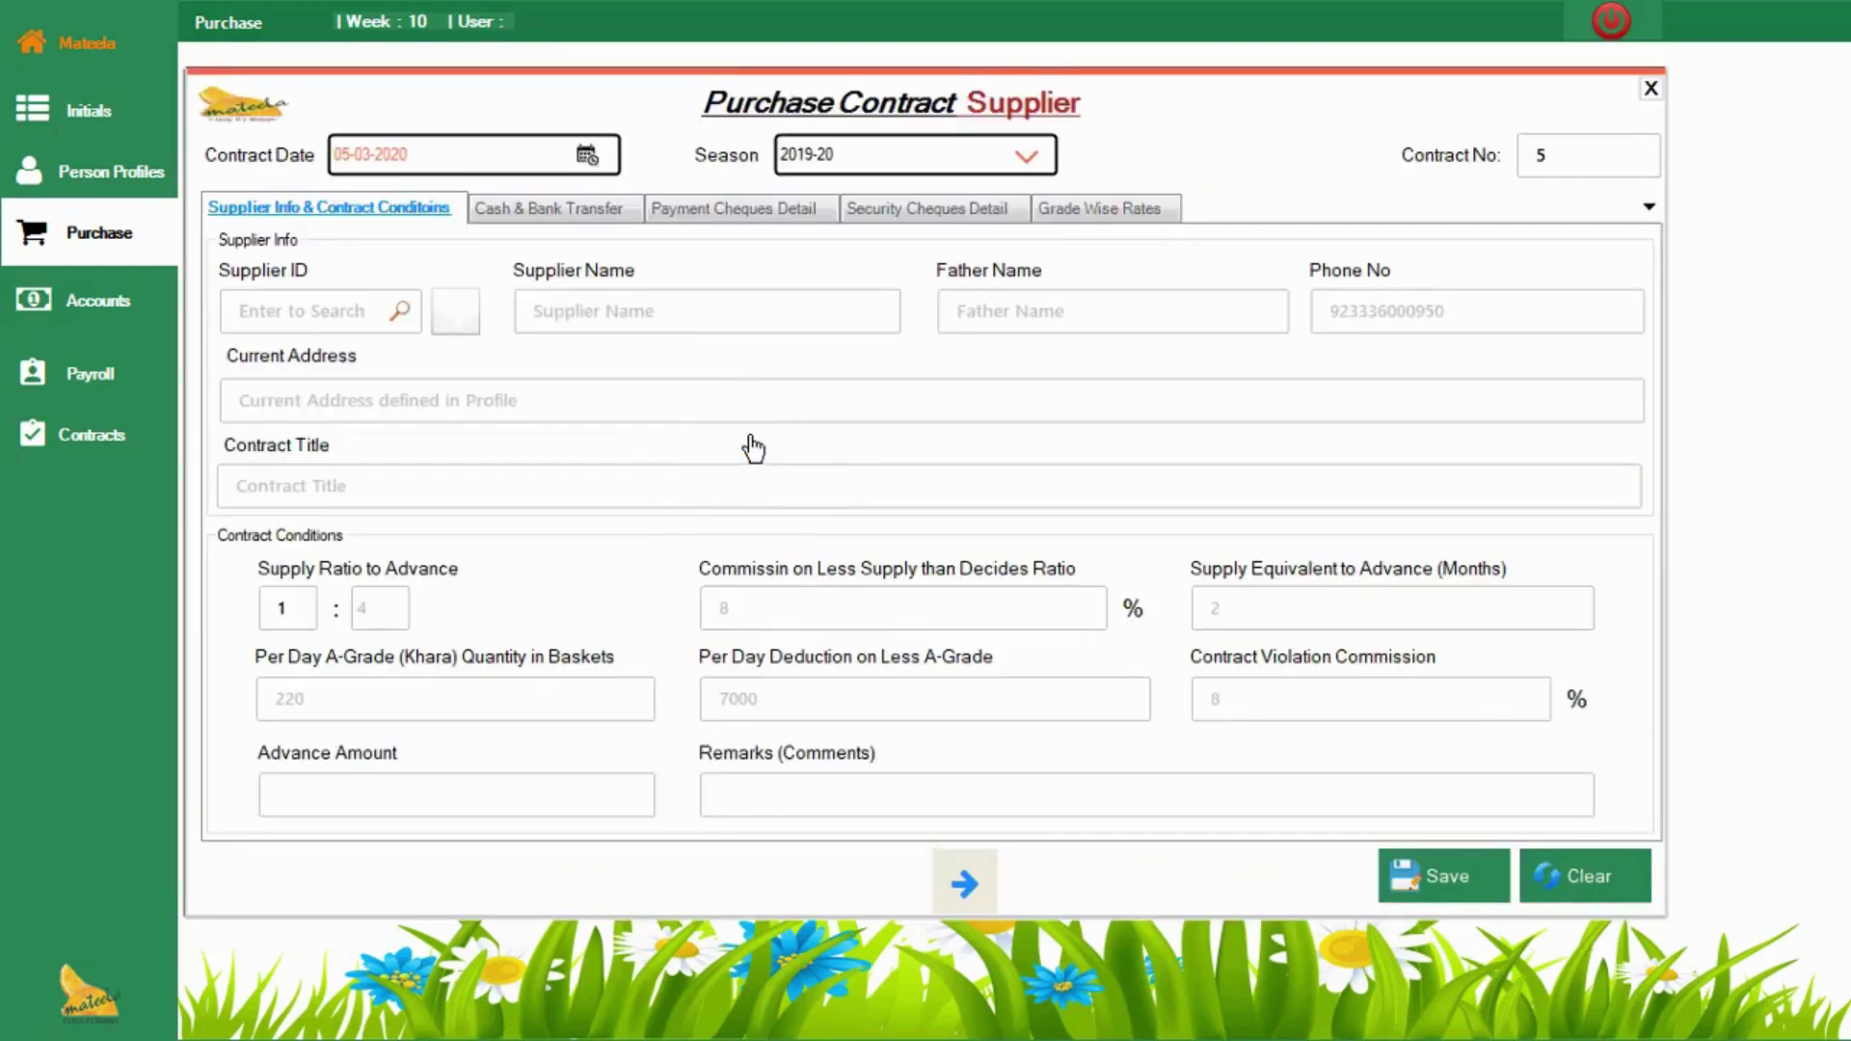
click(588, 156)
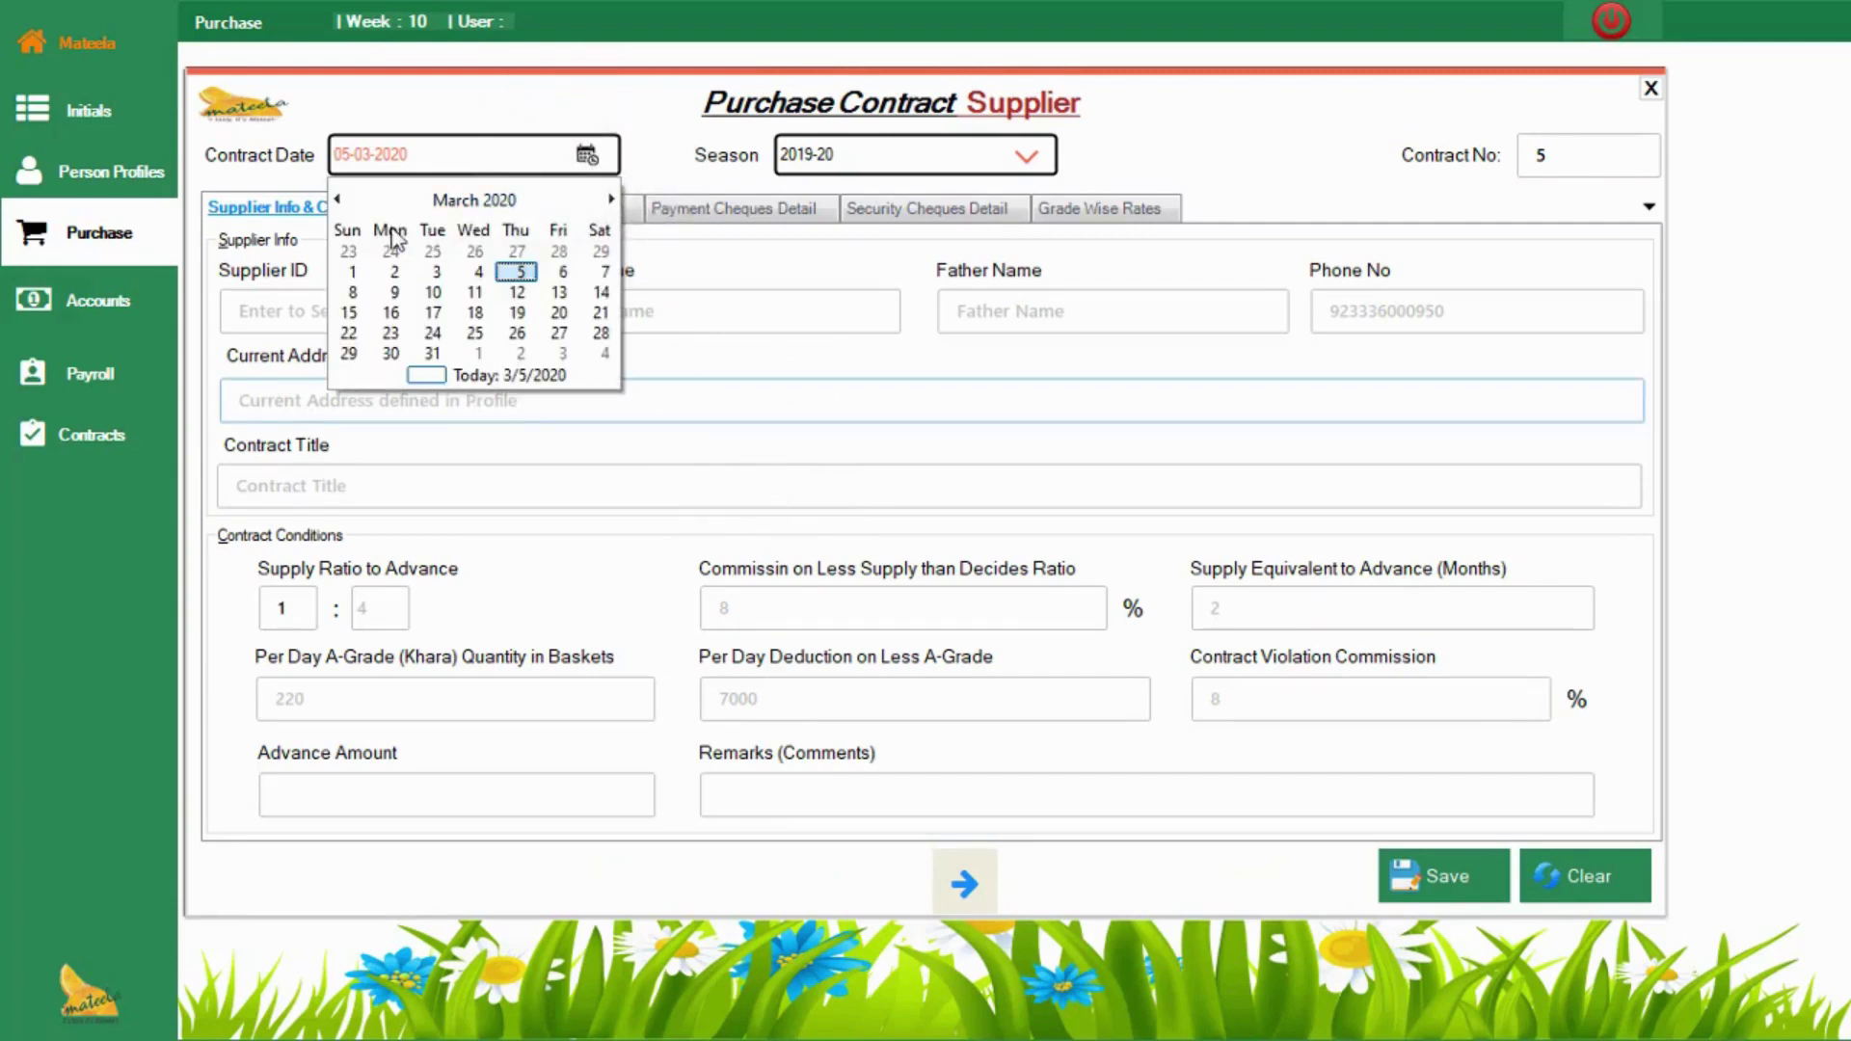
click(352, 274)
Step: Try to assign the last vendor listed in the supplier search to the contract
click(343, 318)
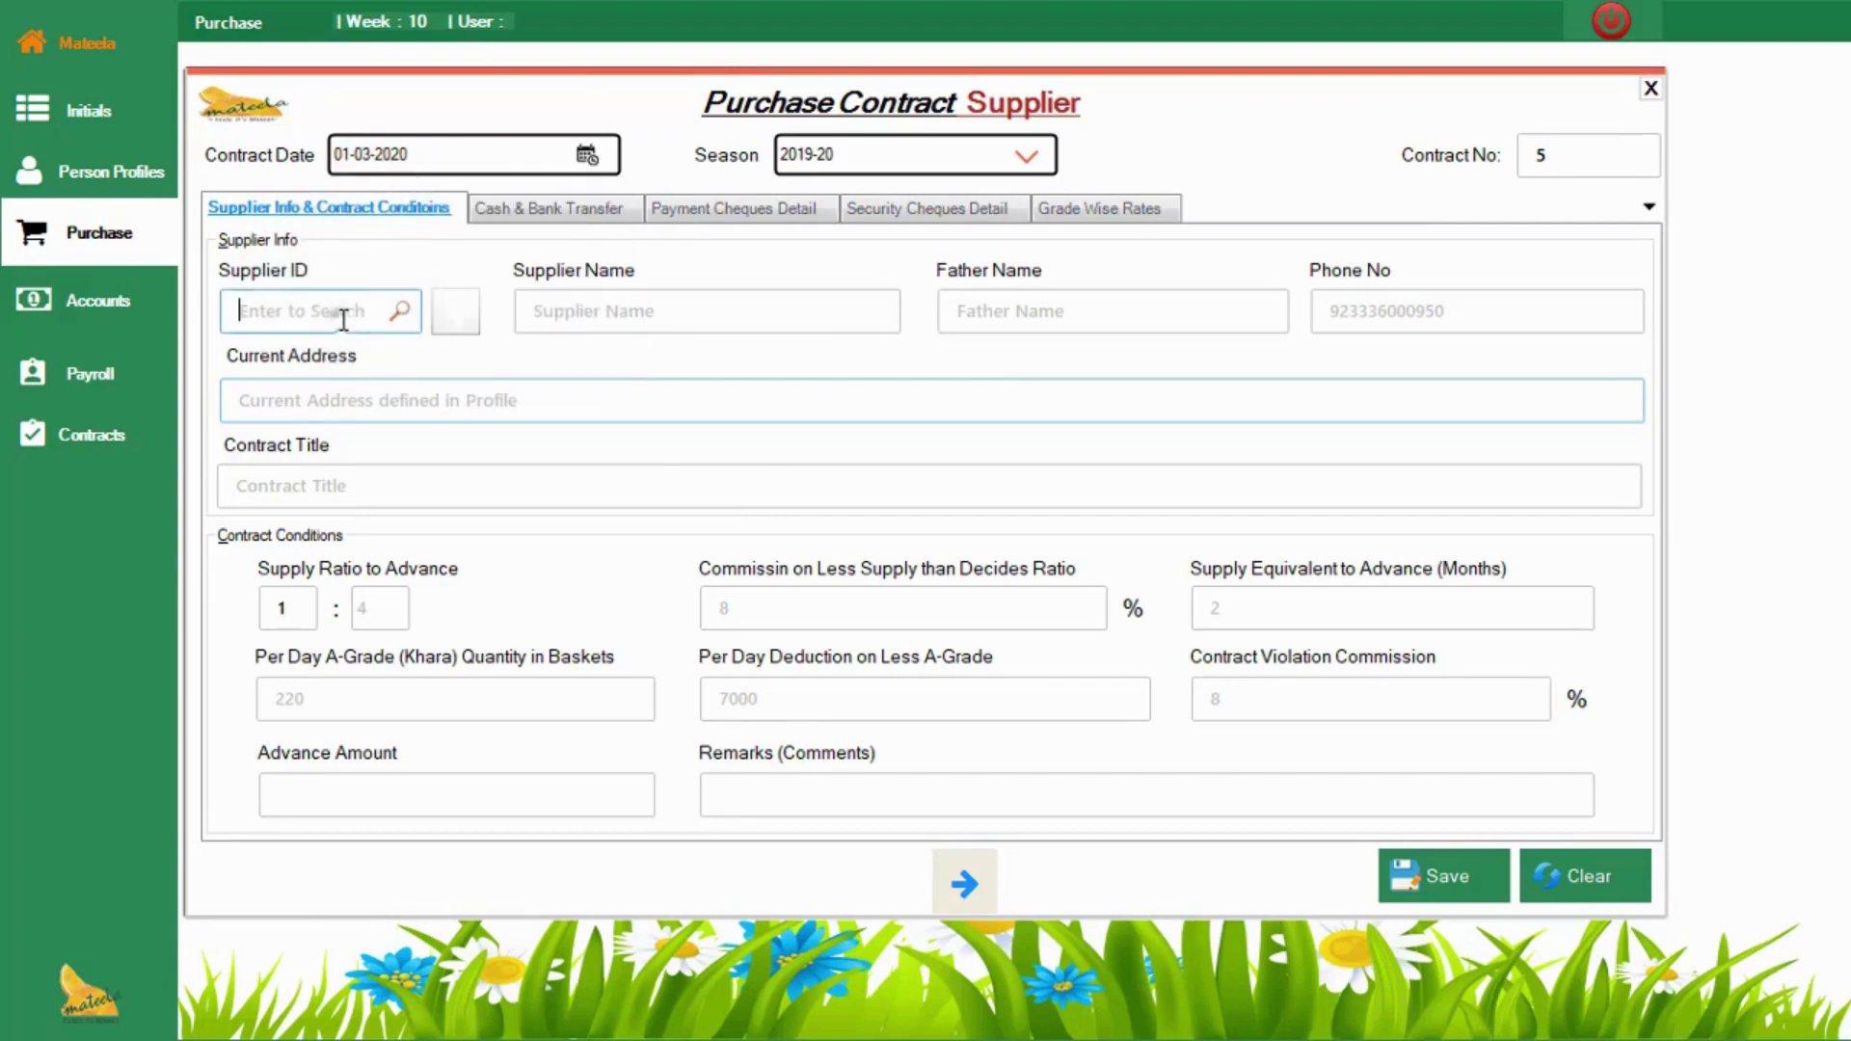
click(343, 318)
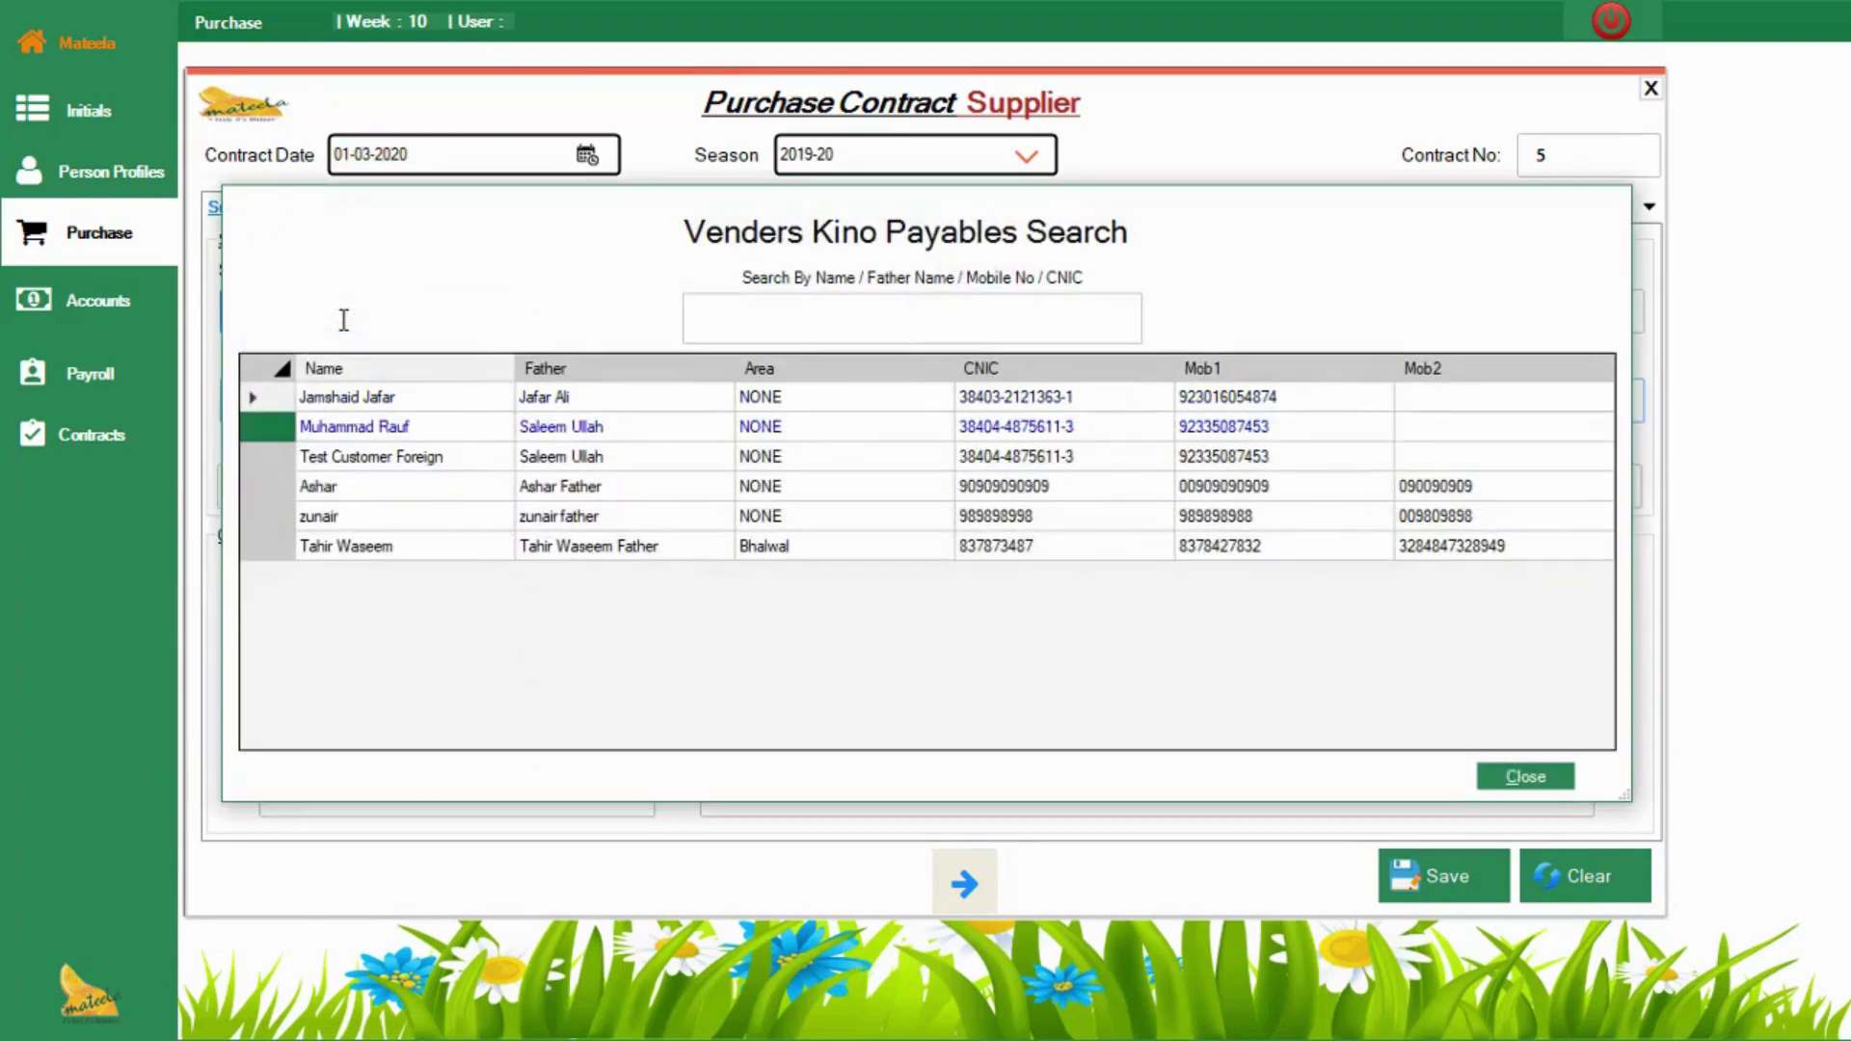
key(Down)
key(Down)
key(Down)
key(Down)
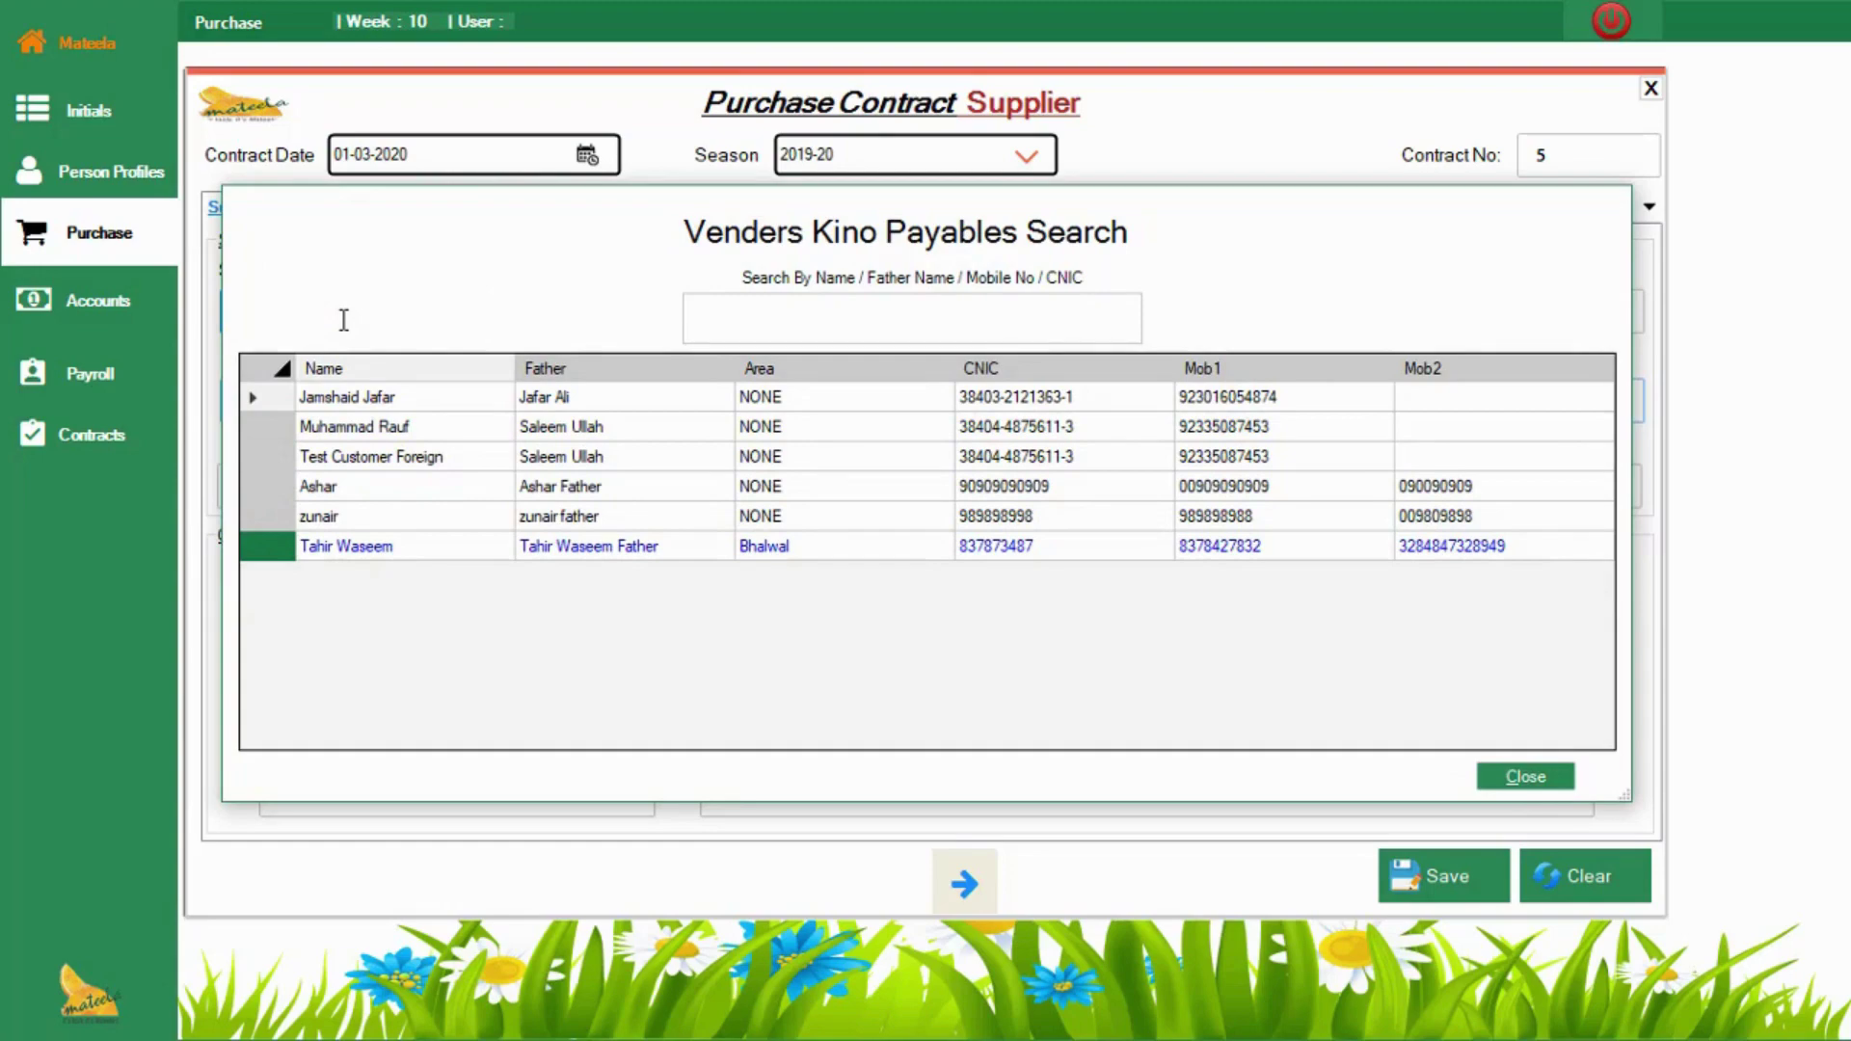
key(Return)
key(Return)
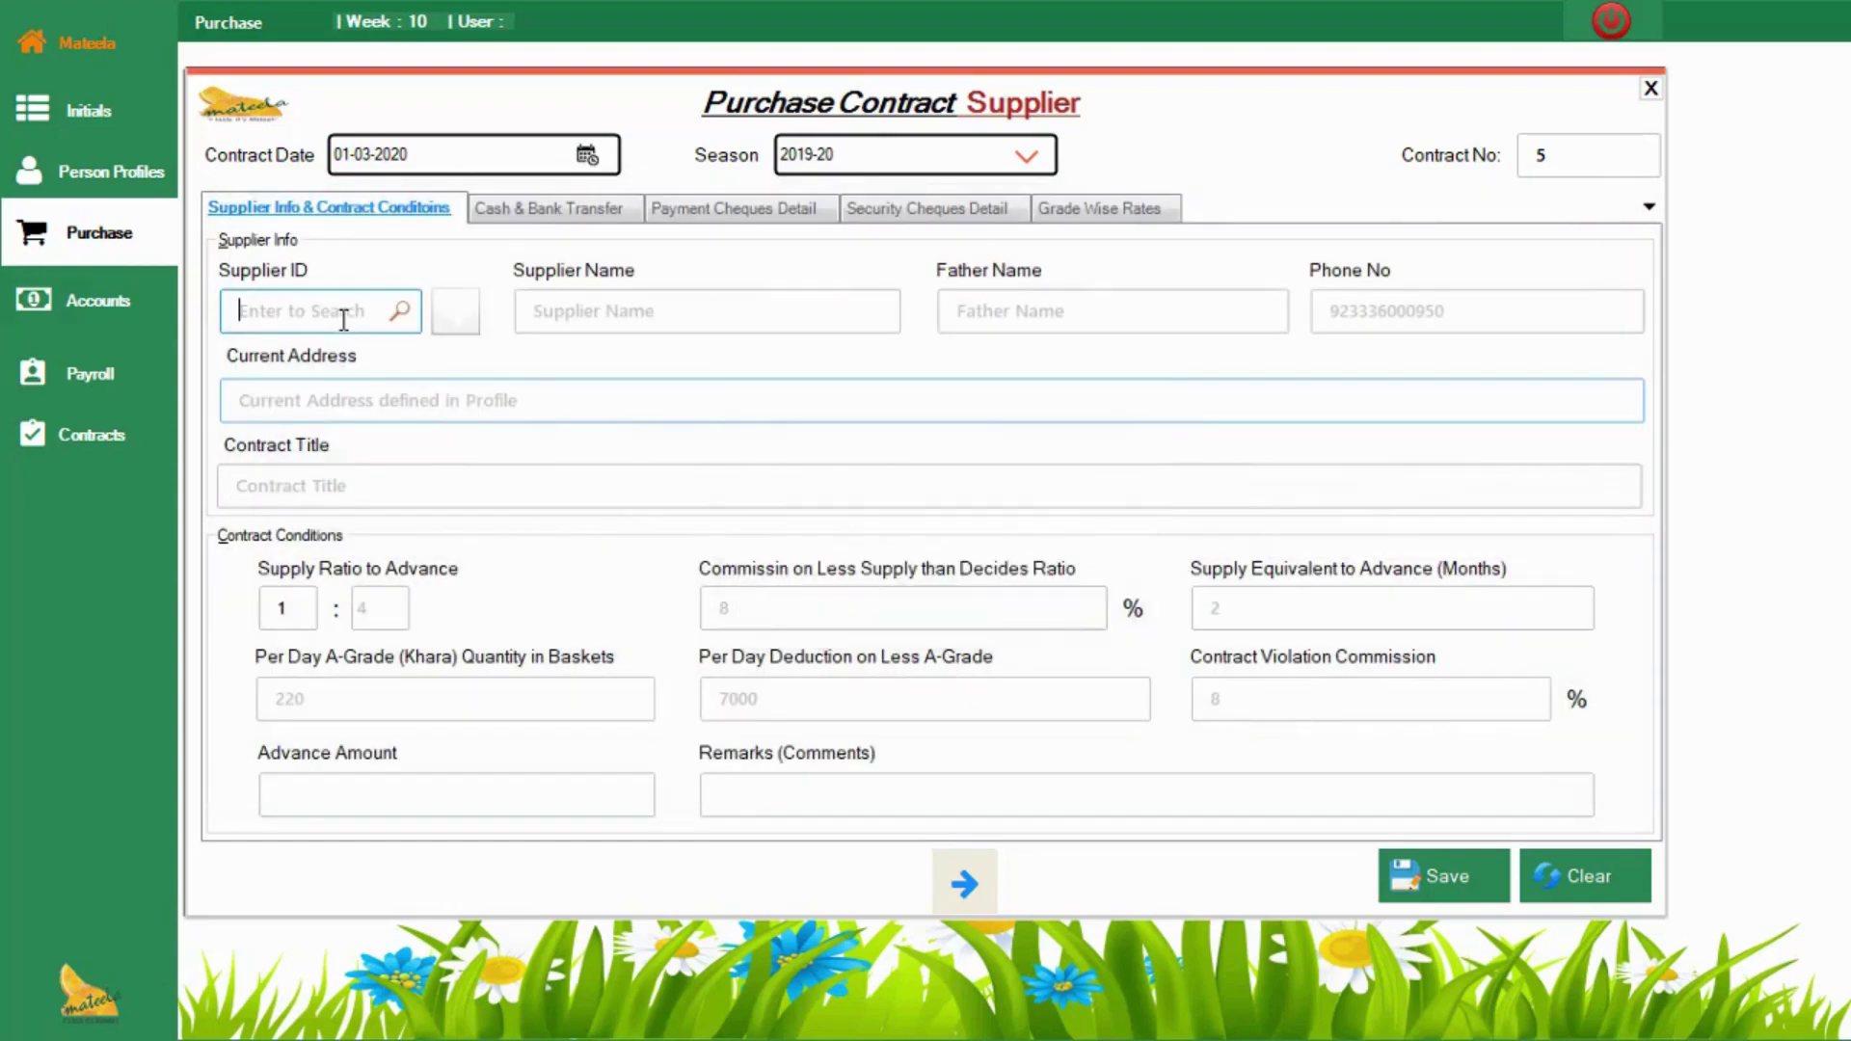
click(343, 318)
key(Return)
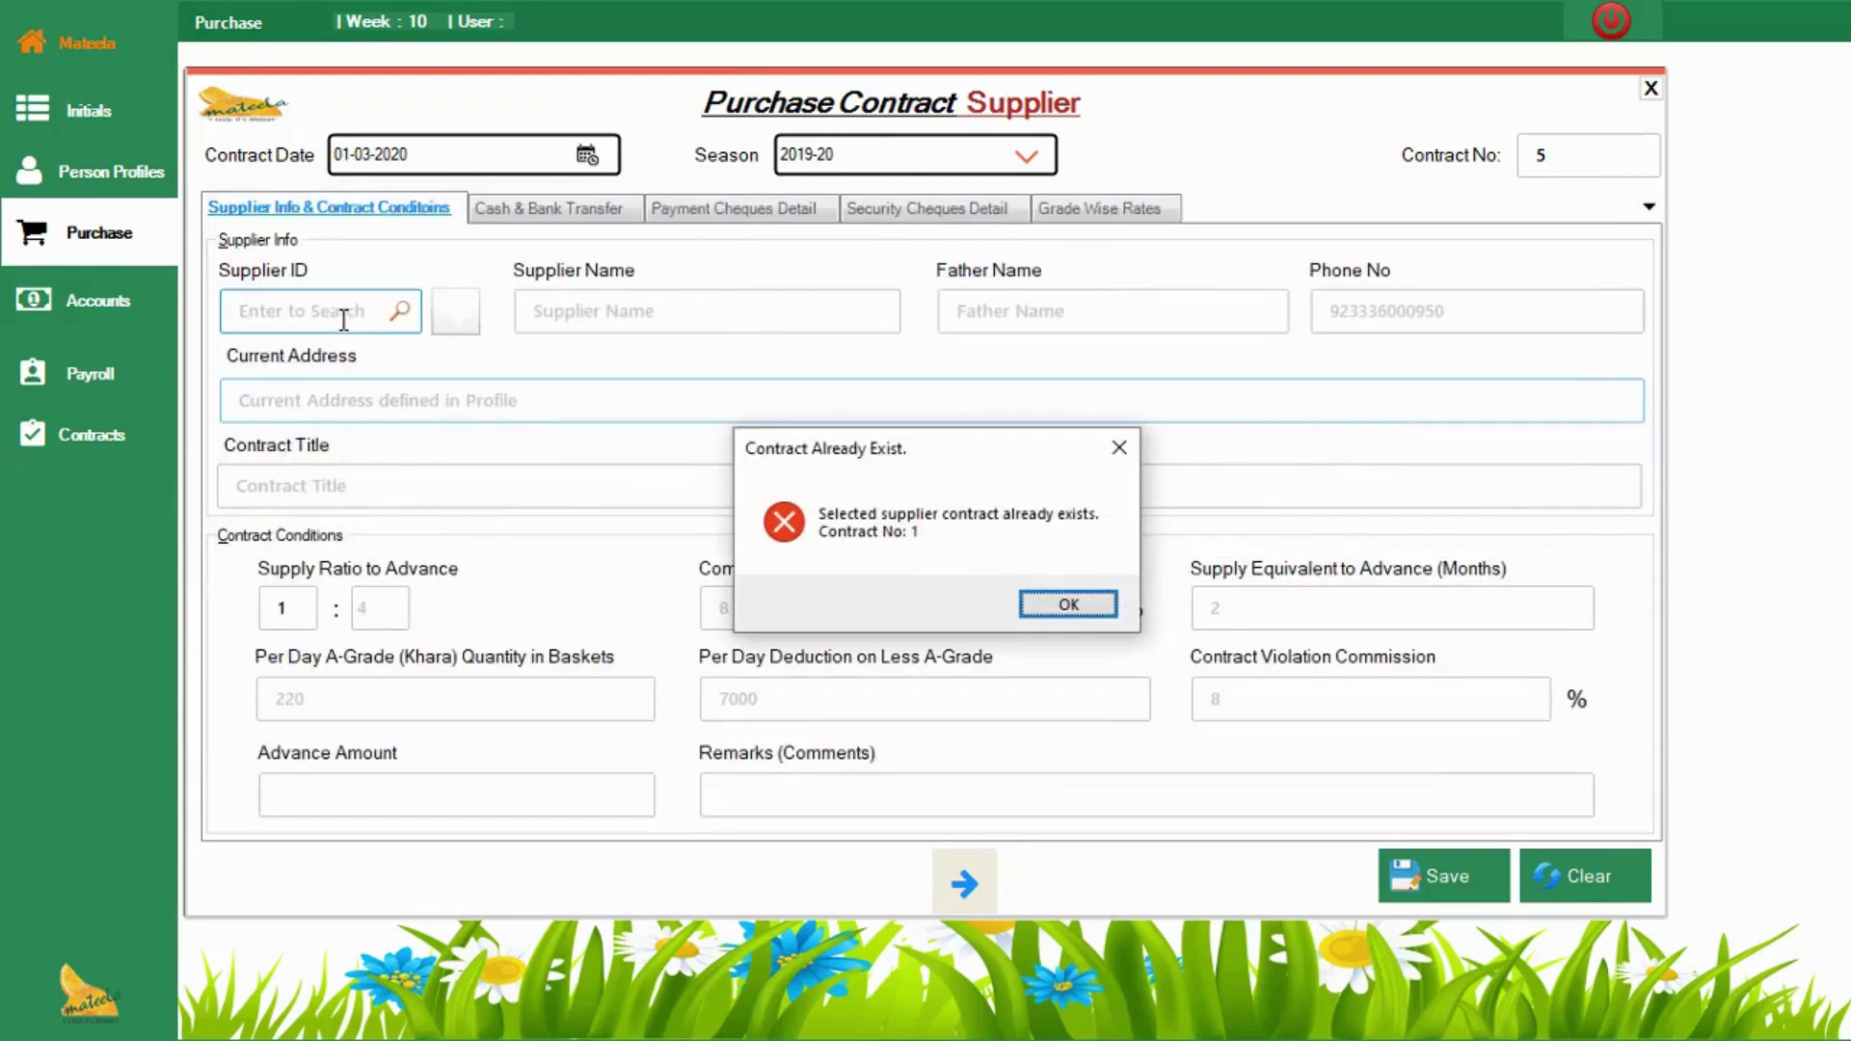
key(Return)
Step: Start a new vendor profile for the contract and enter the vendor's full name, CNIC number and father's name
click(470, 316)
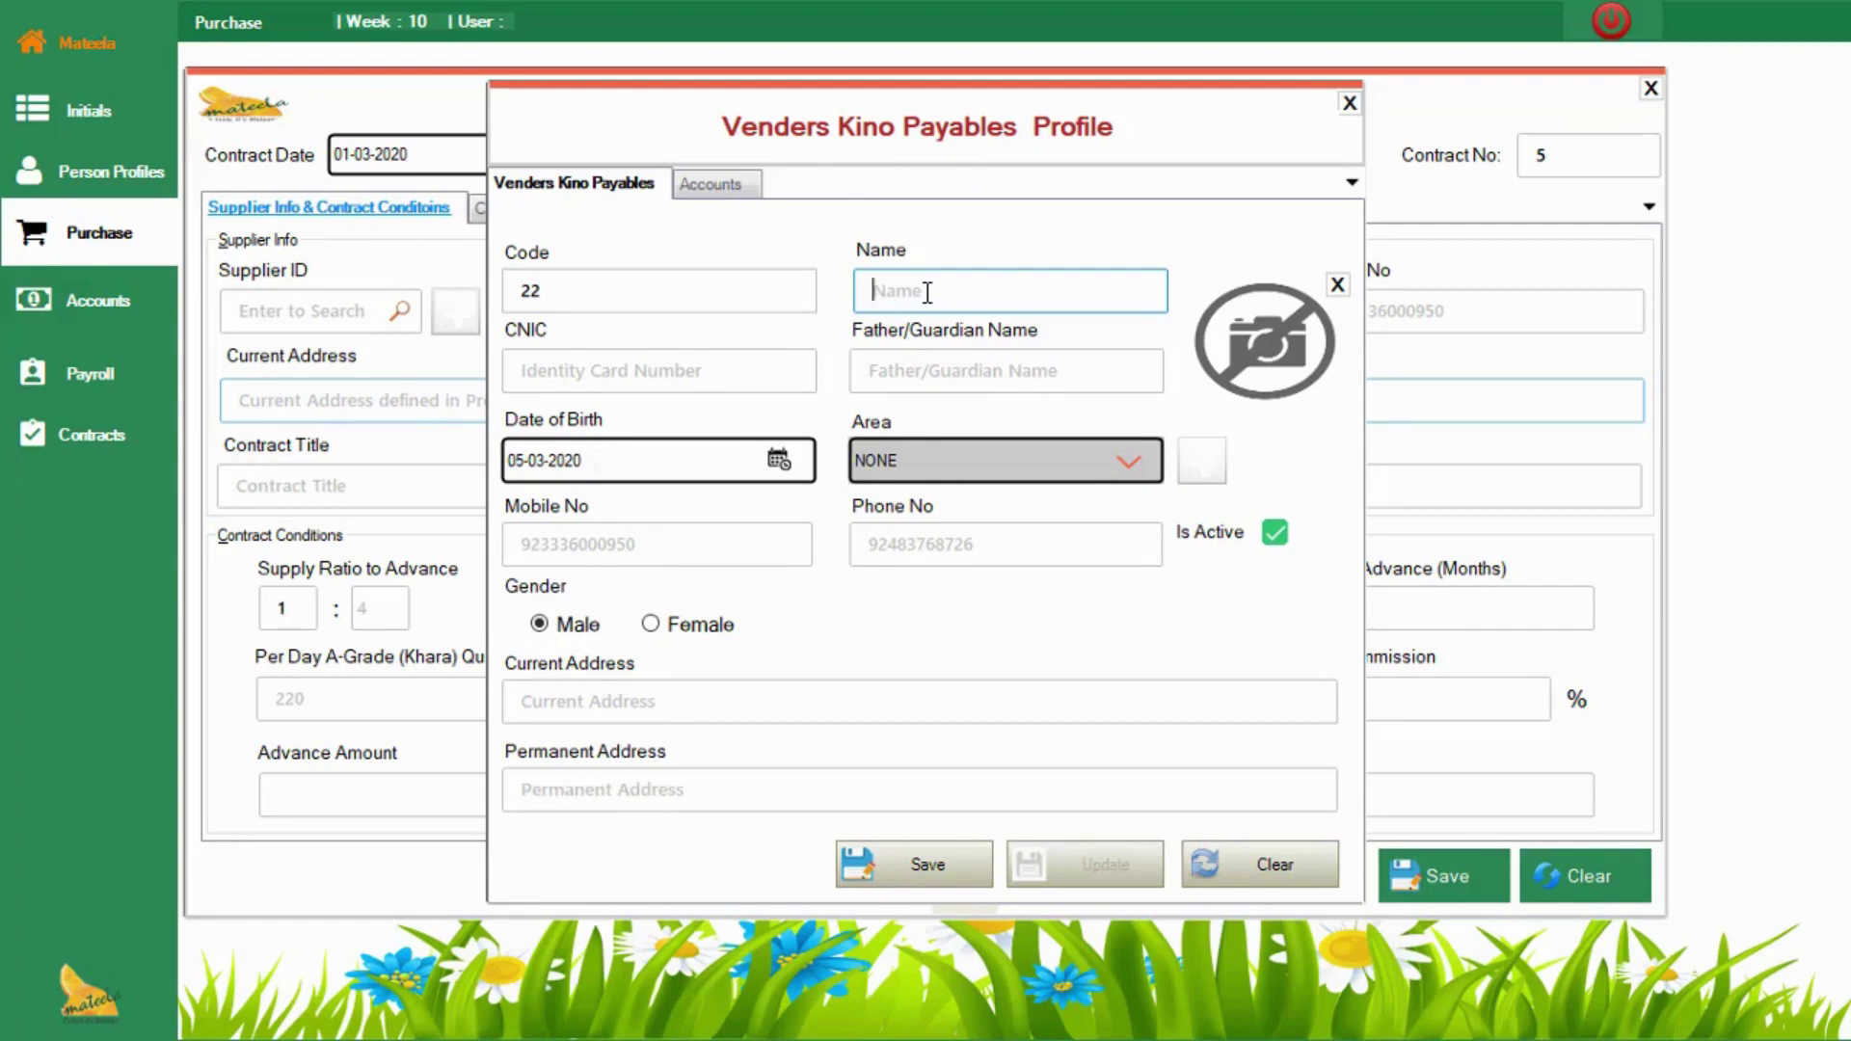
text(Irshad Khan)
key(Tab)
text(8787878)
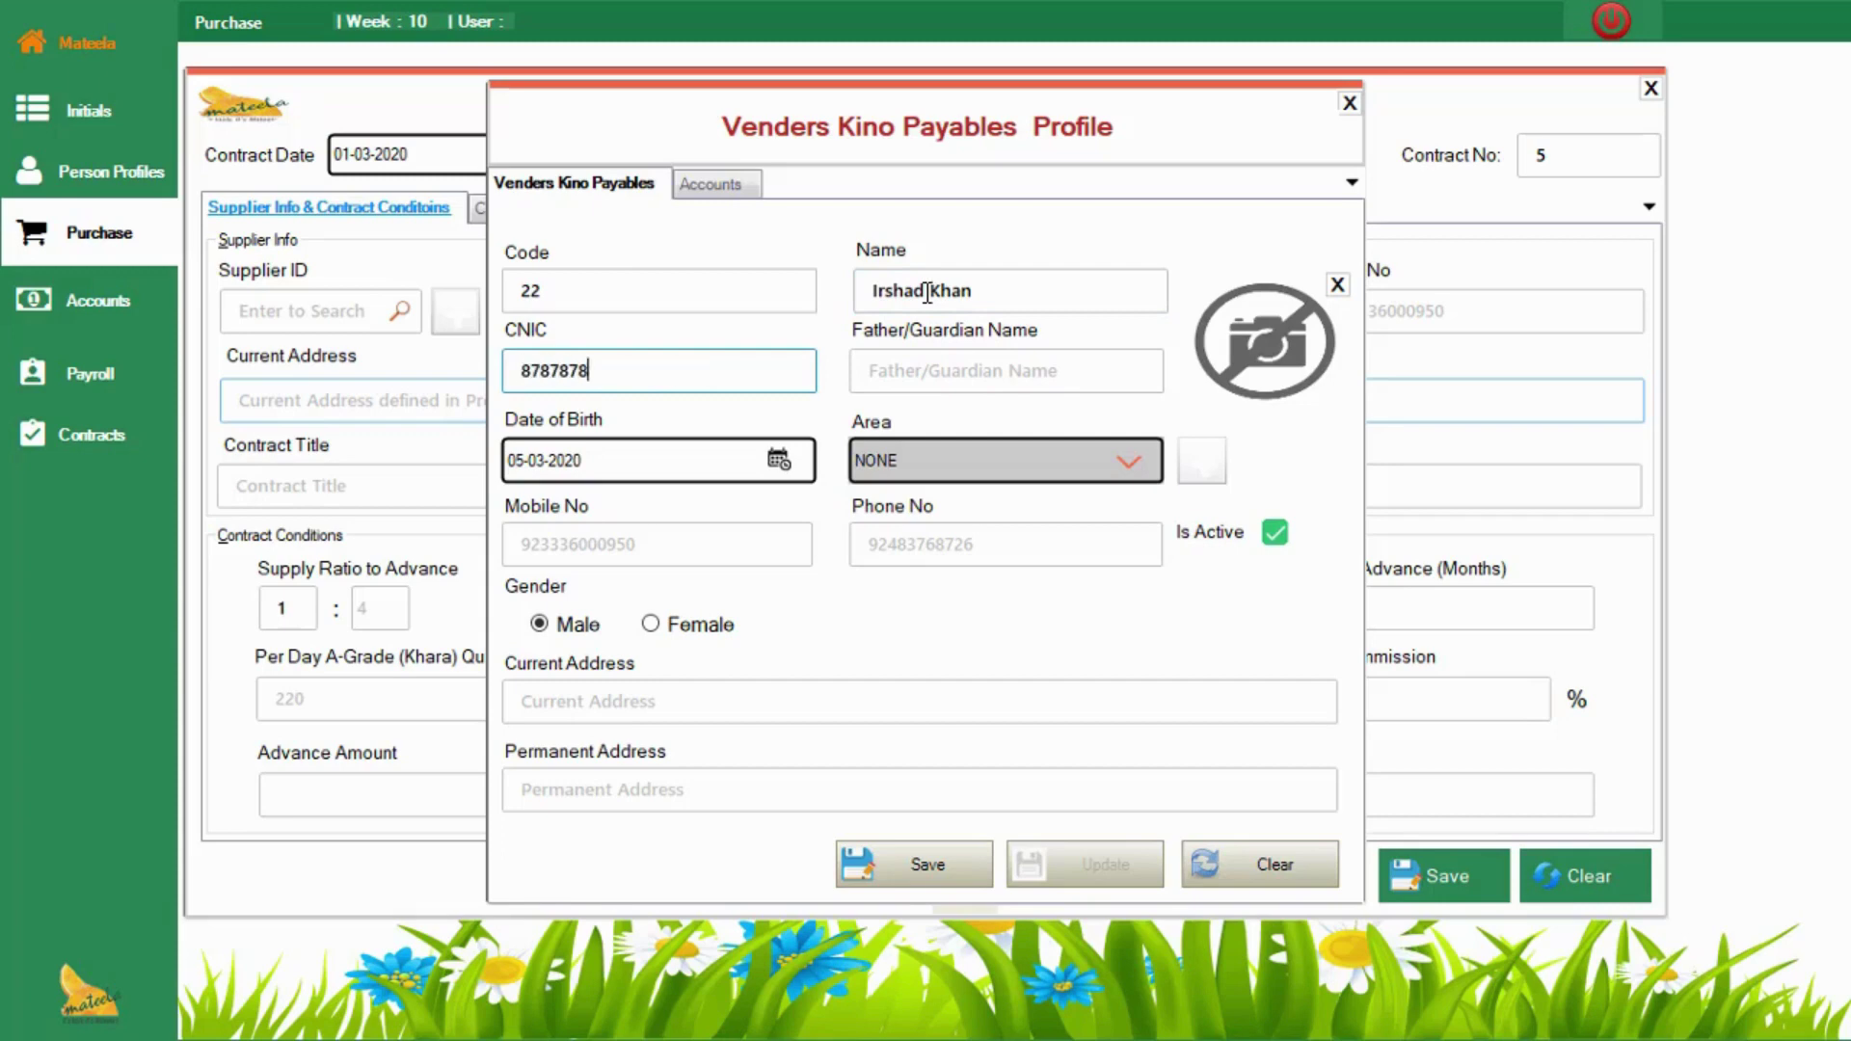
key(Tab)
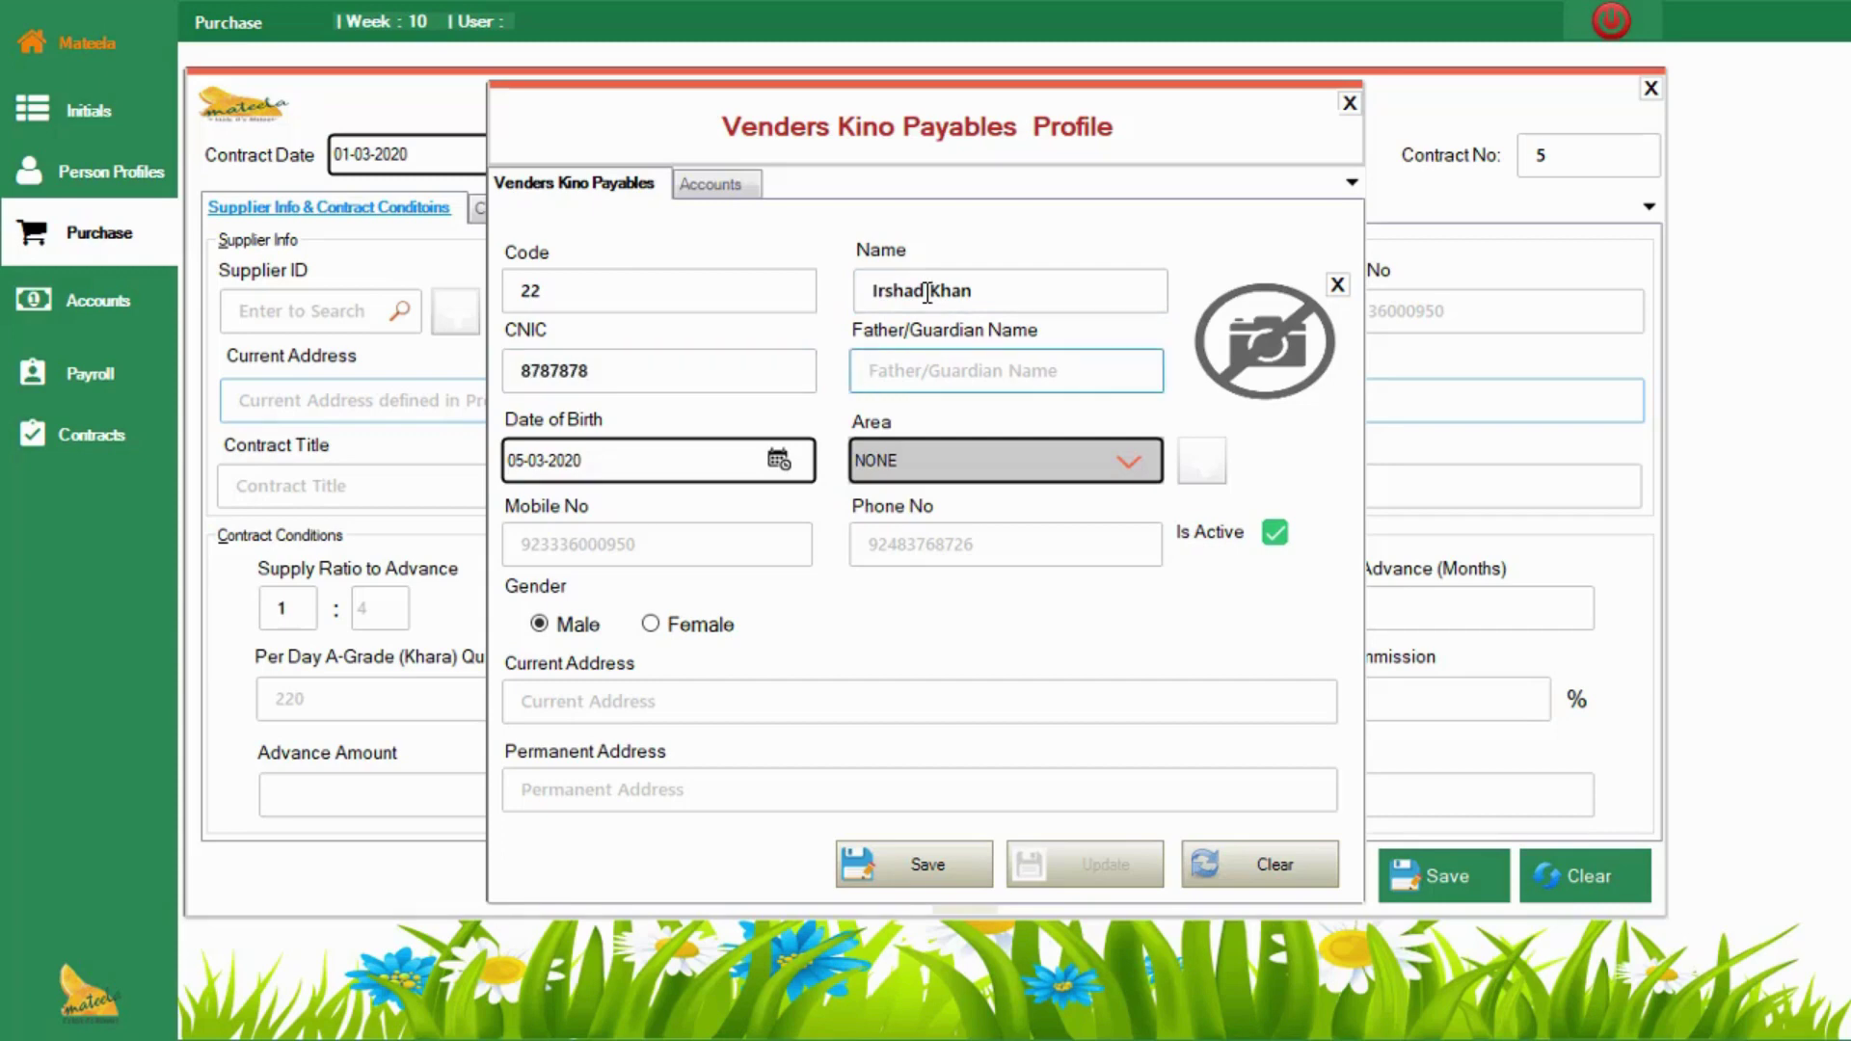
text(Muhammad)
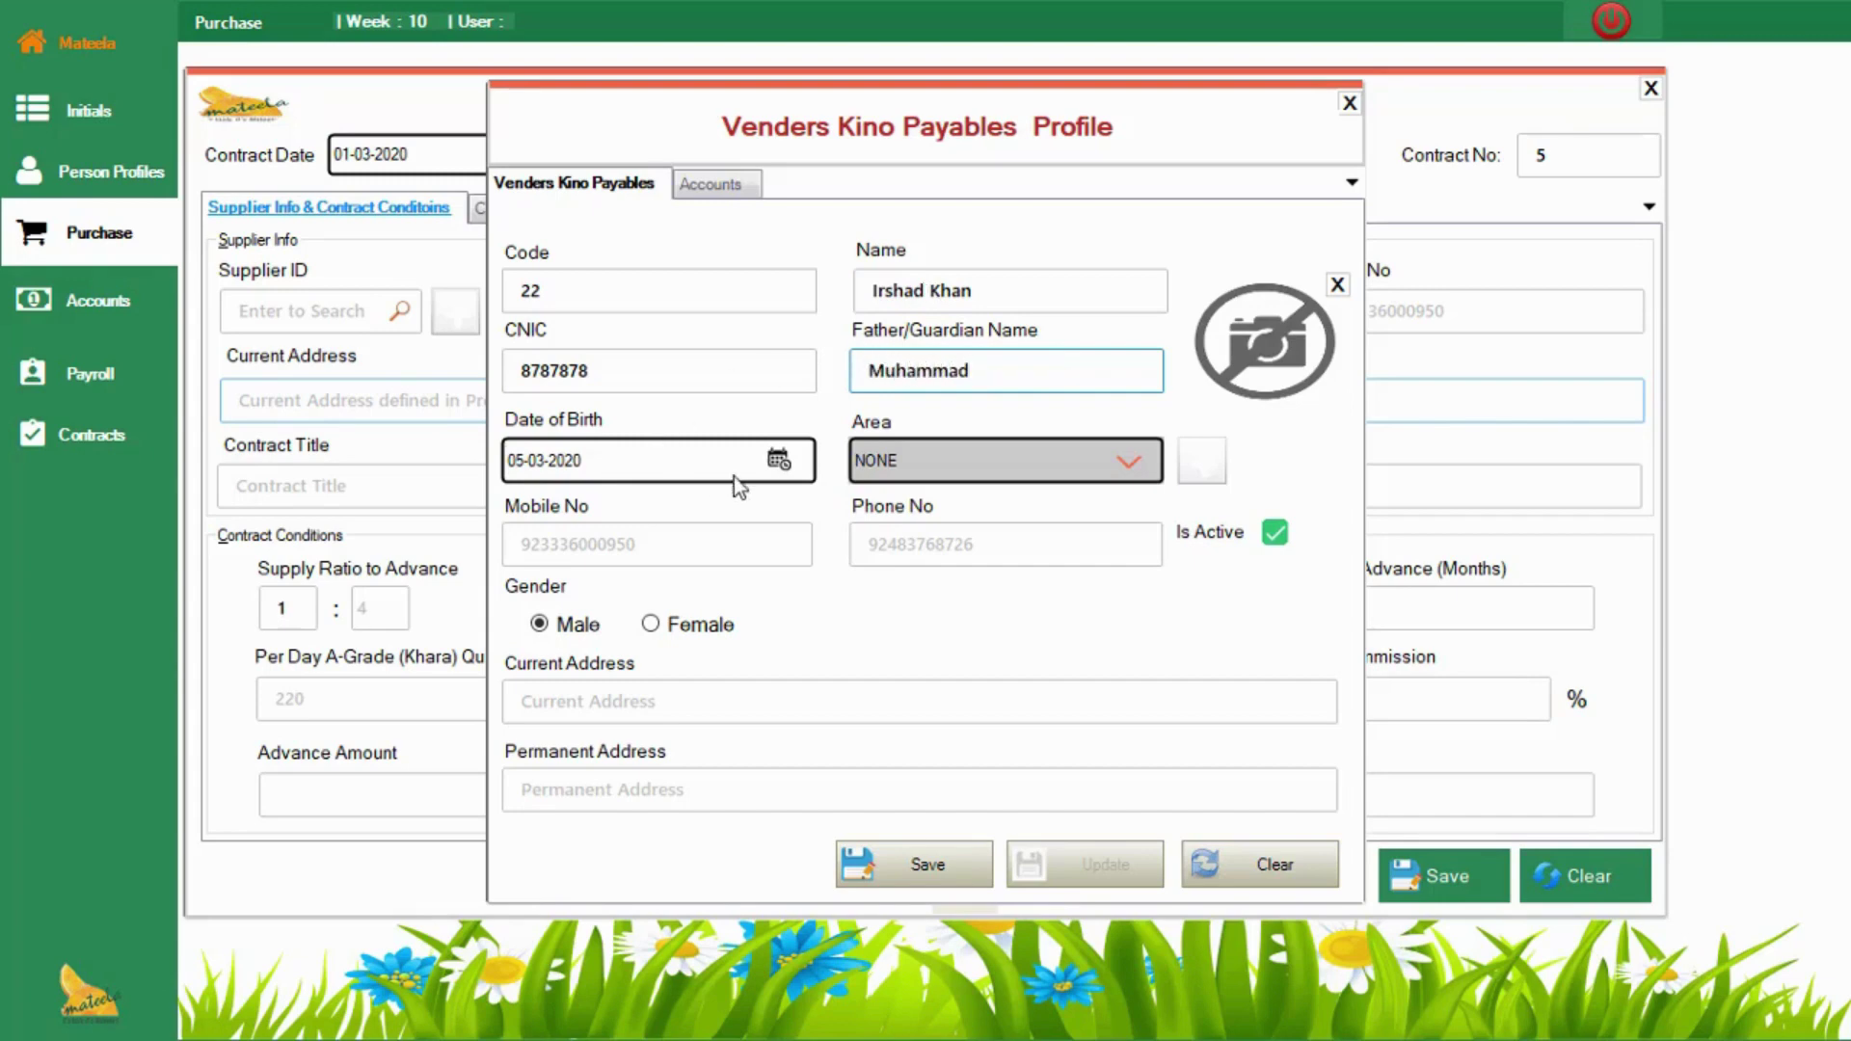
Step: Set the vendor's date of birth and keep the area as NONE
click(580, 467)
key(Down)
key(Down)
key(Down)
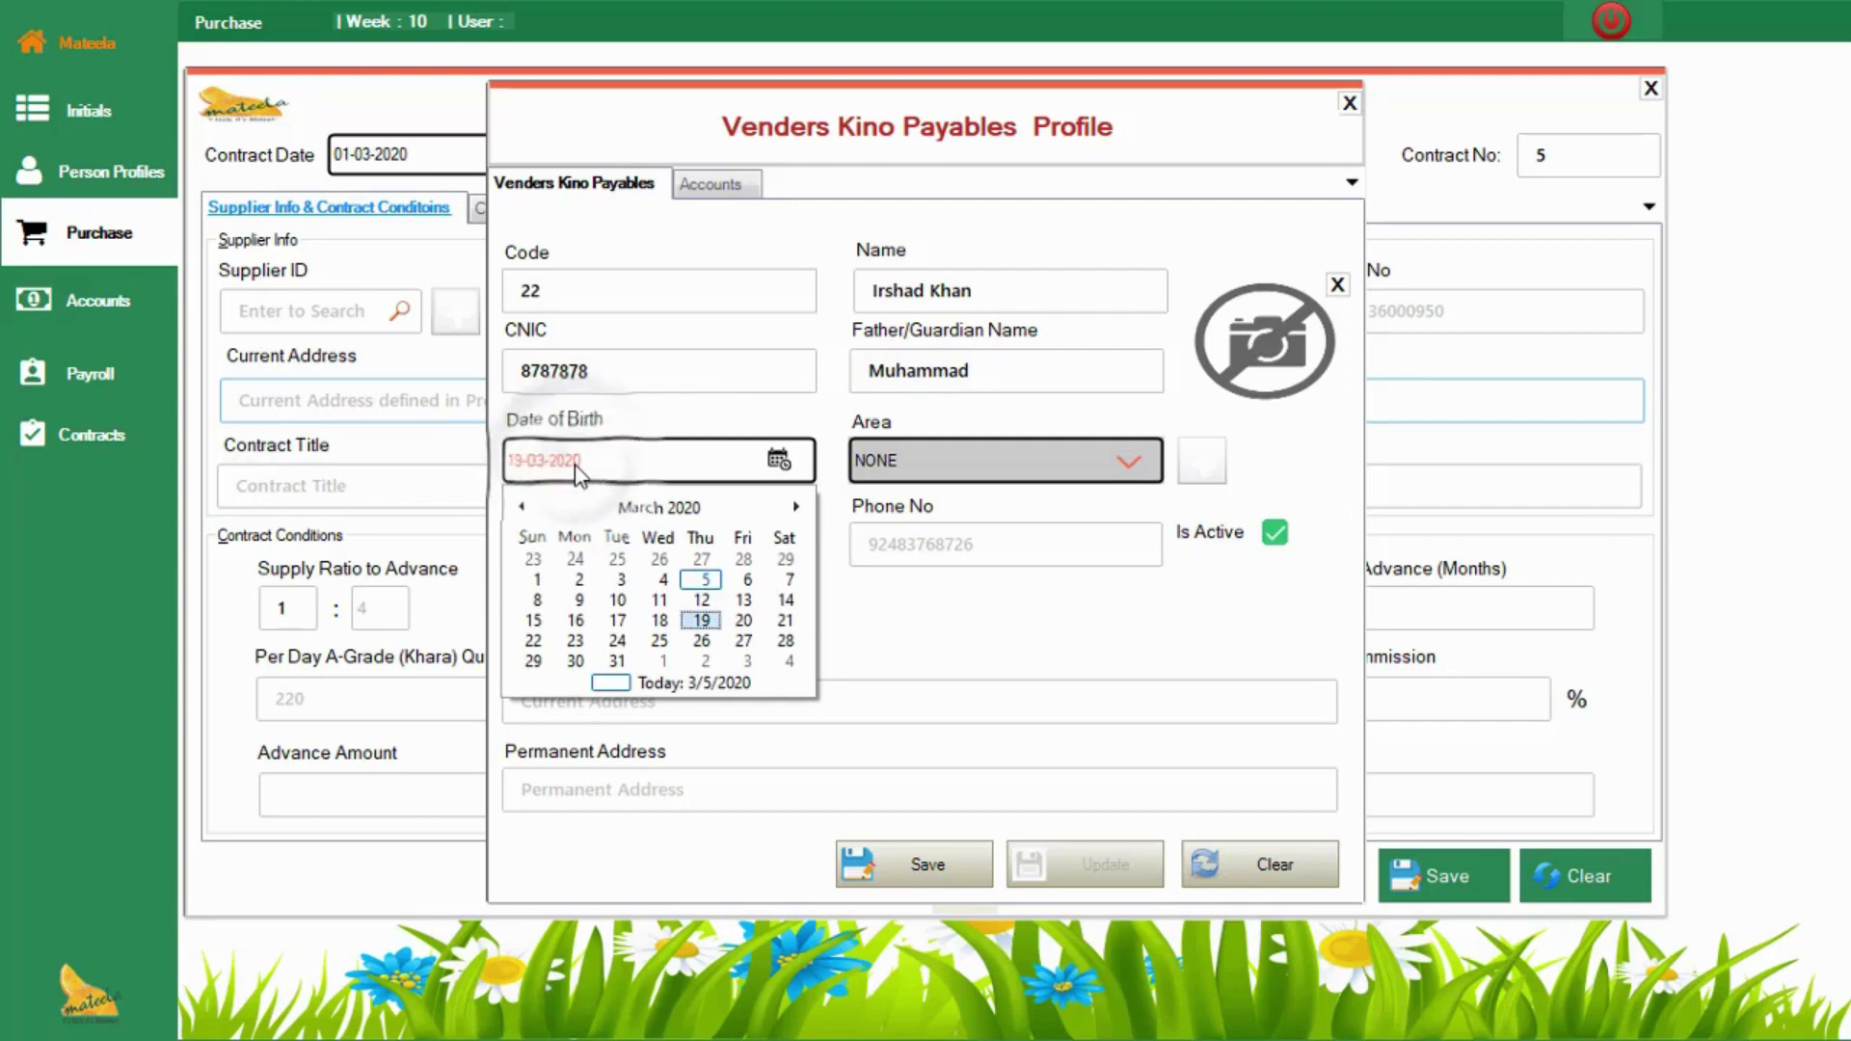
key(Escape)
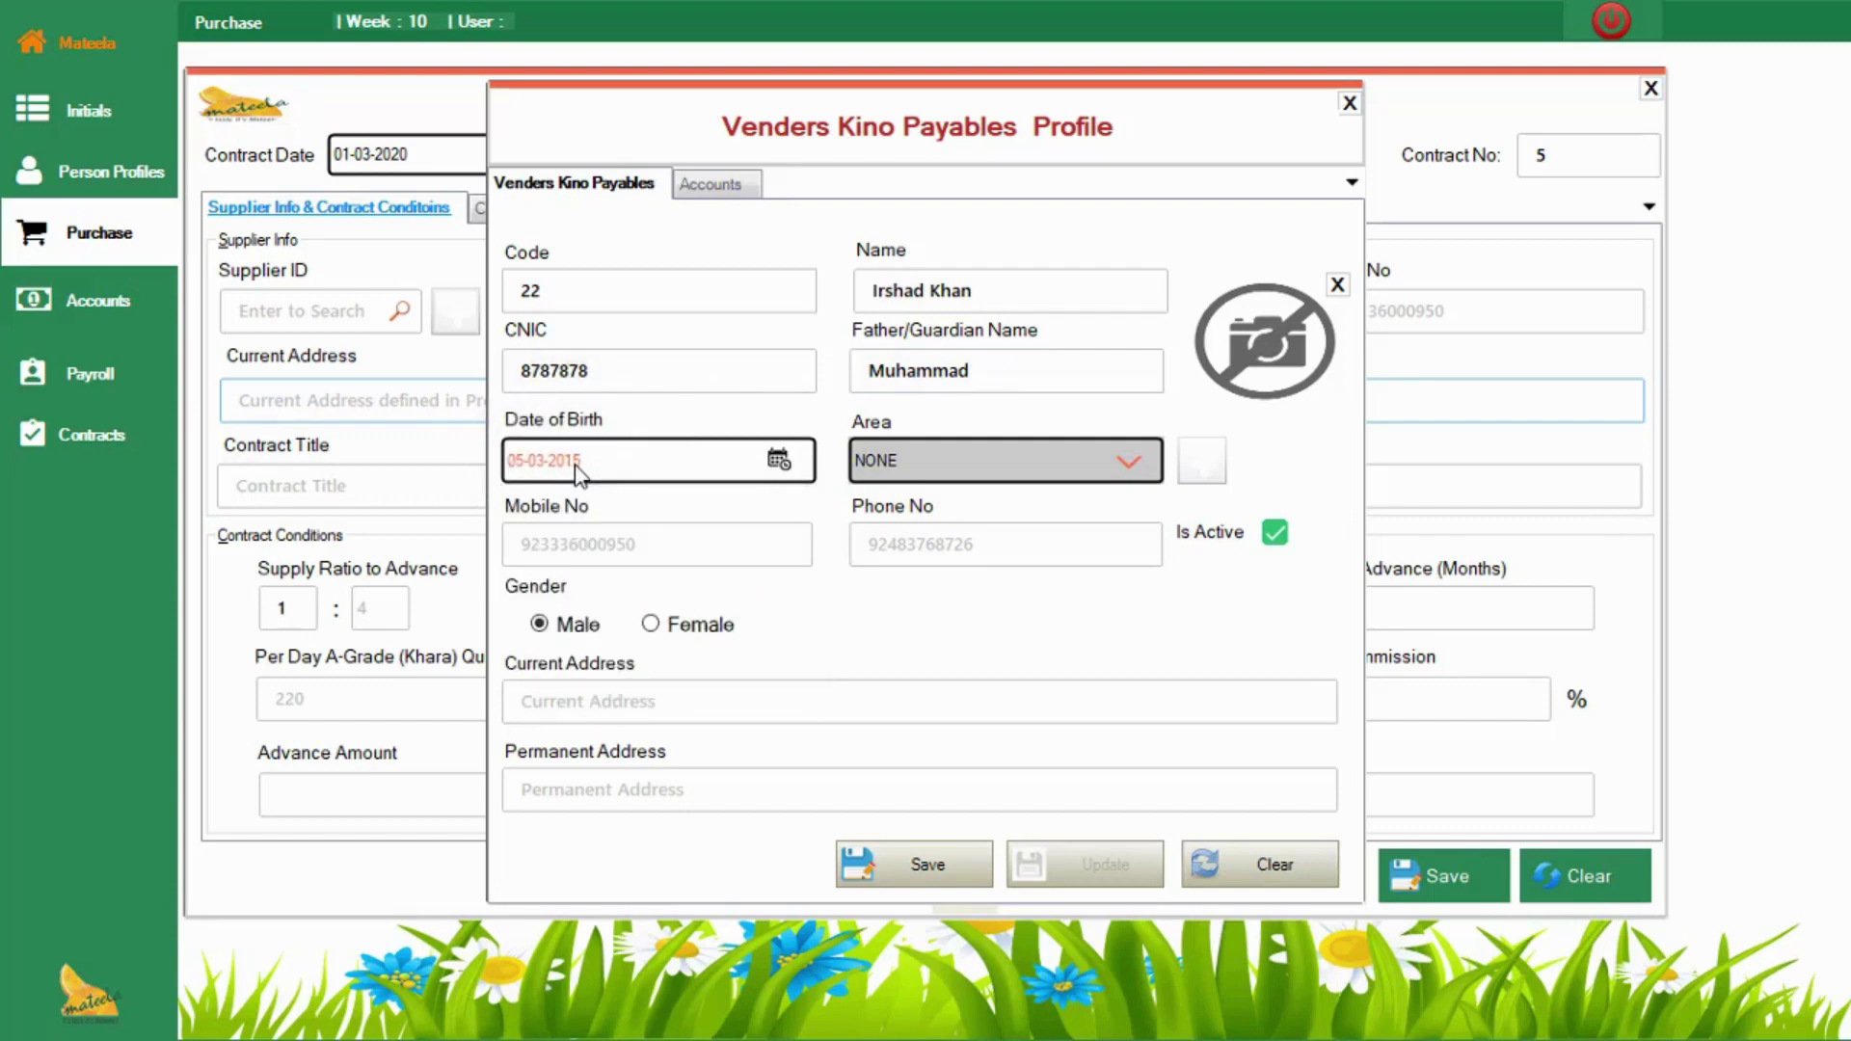
click(899, 460)
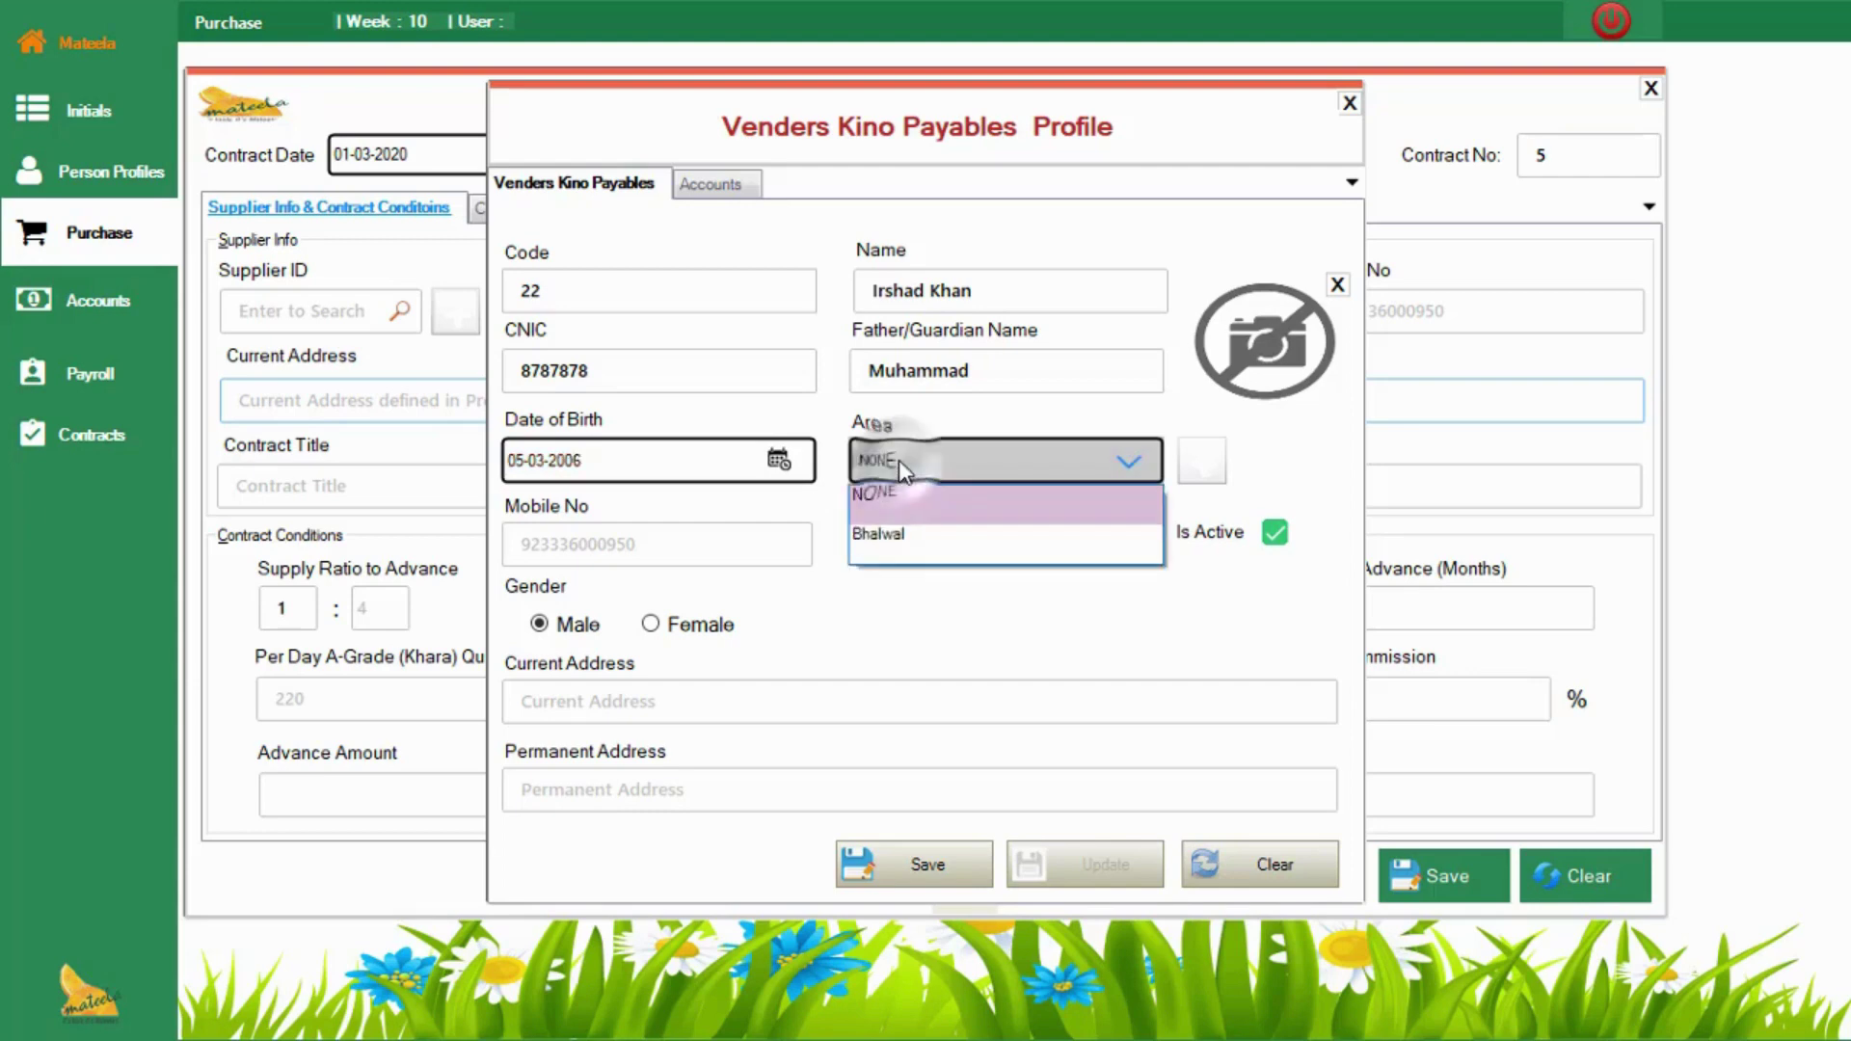
click(899, 460)
Step: Fill in the vendor's mobile number and phone number
click(682, 546)
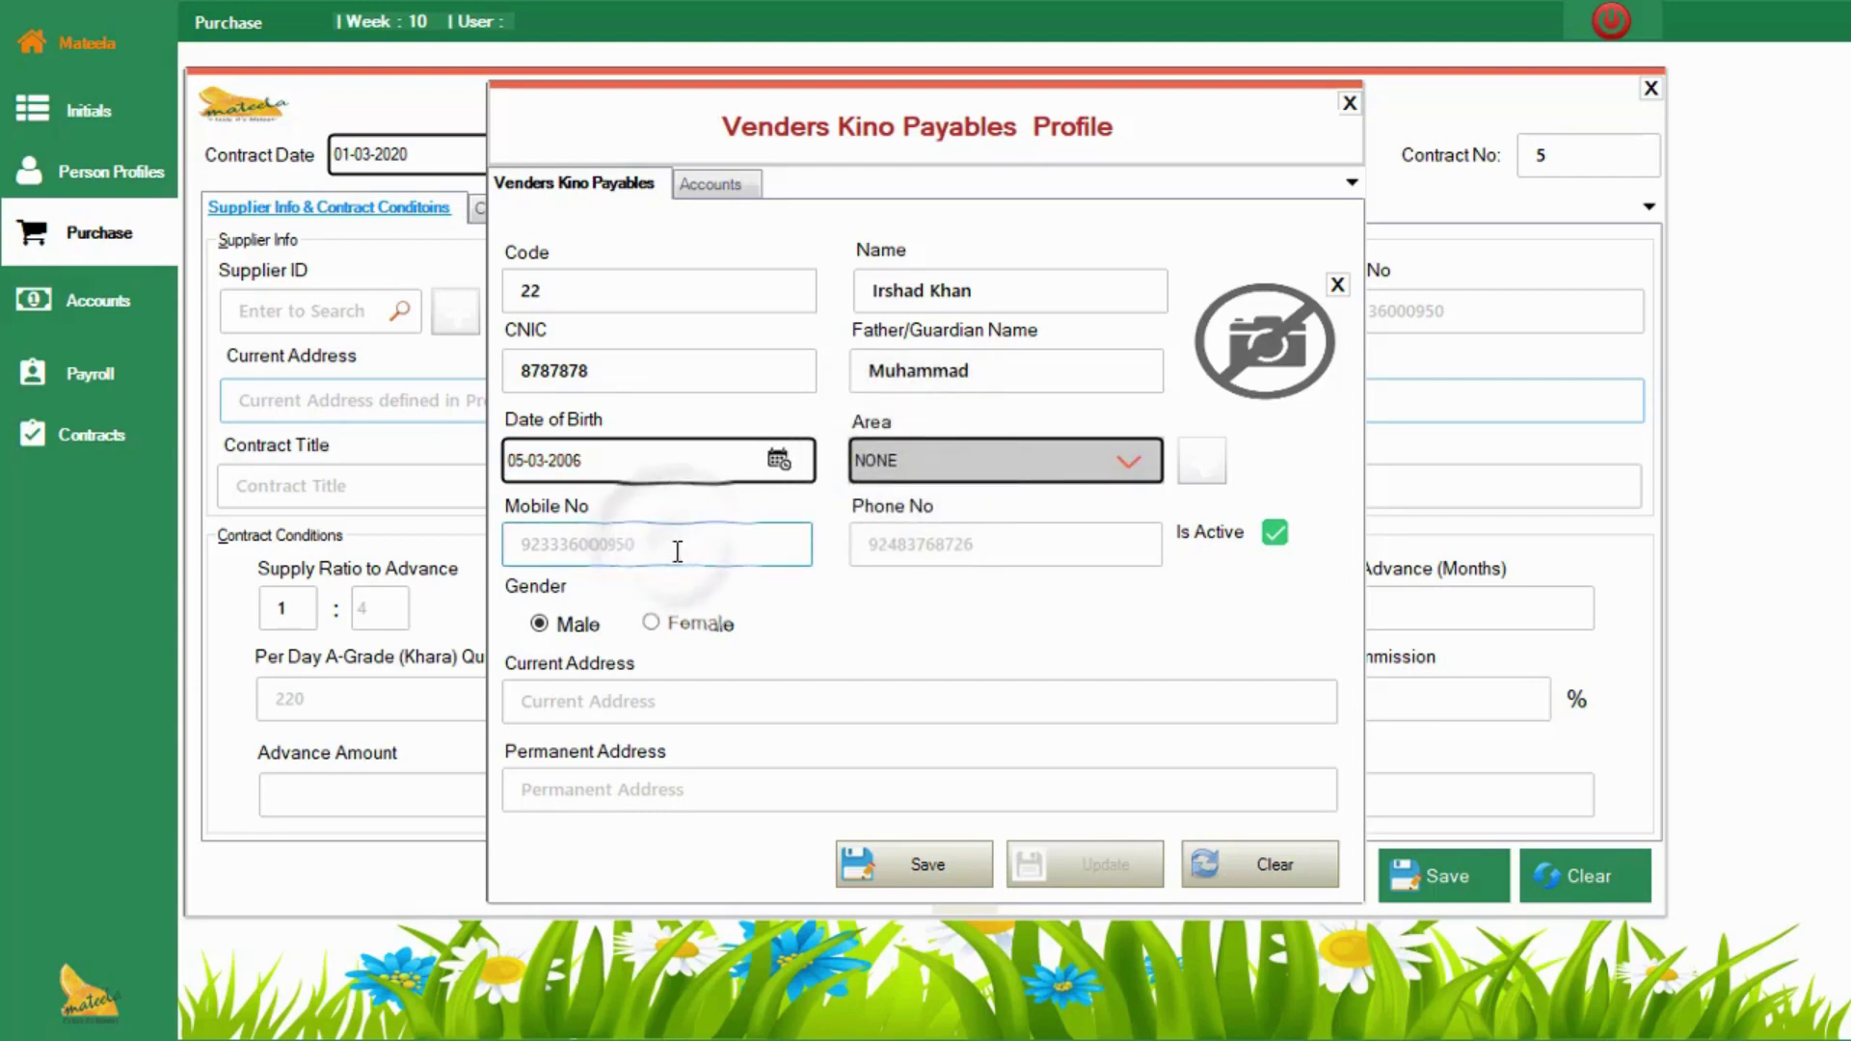
text(123456)
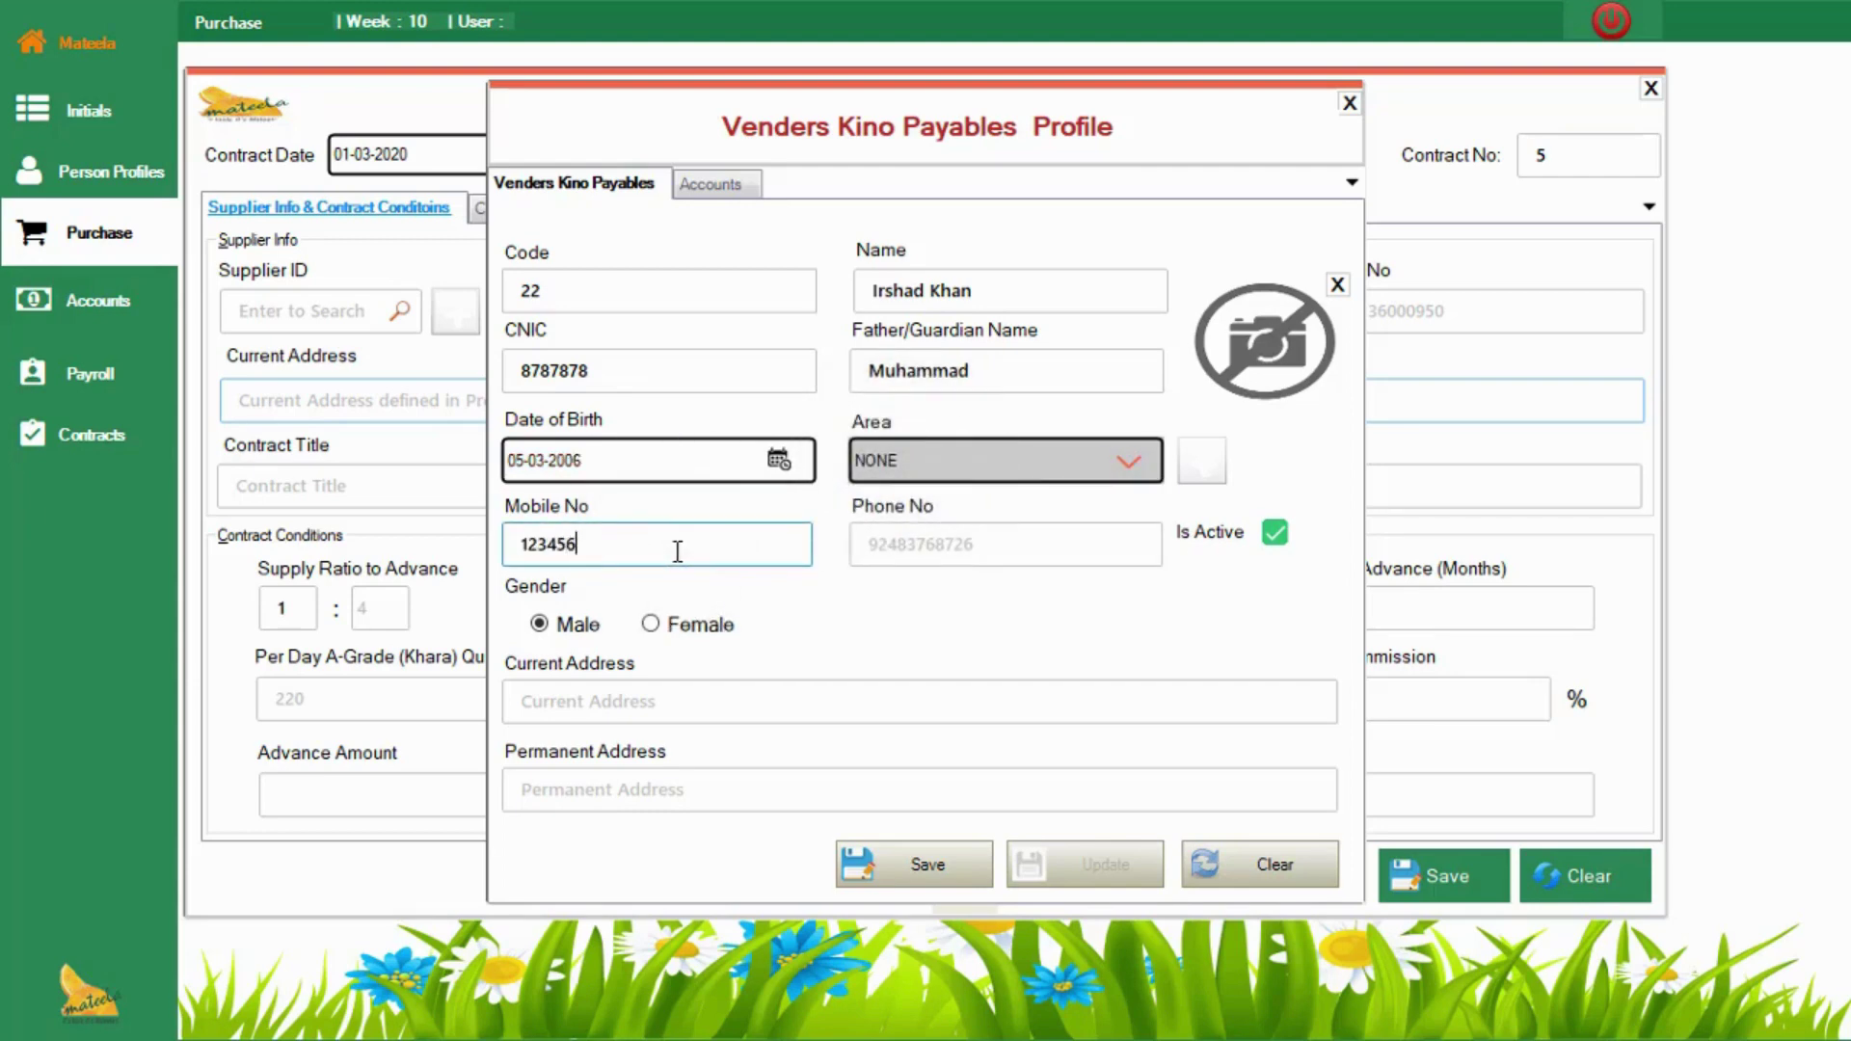
key(Tab)
text(234567)
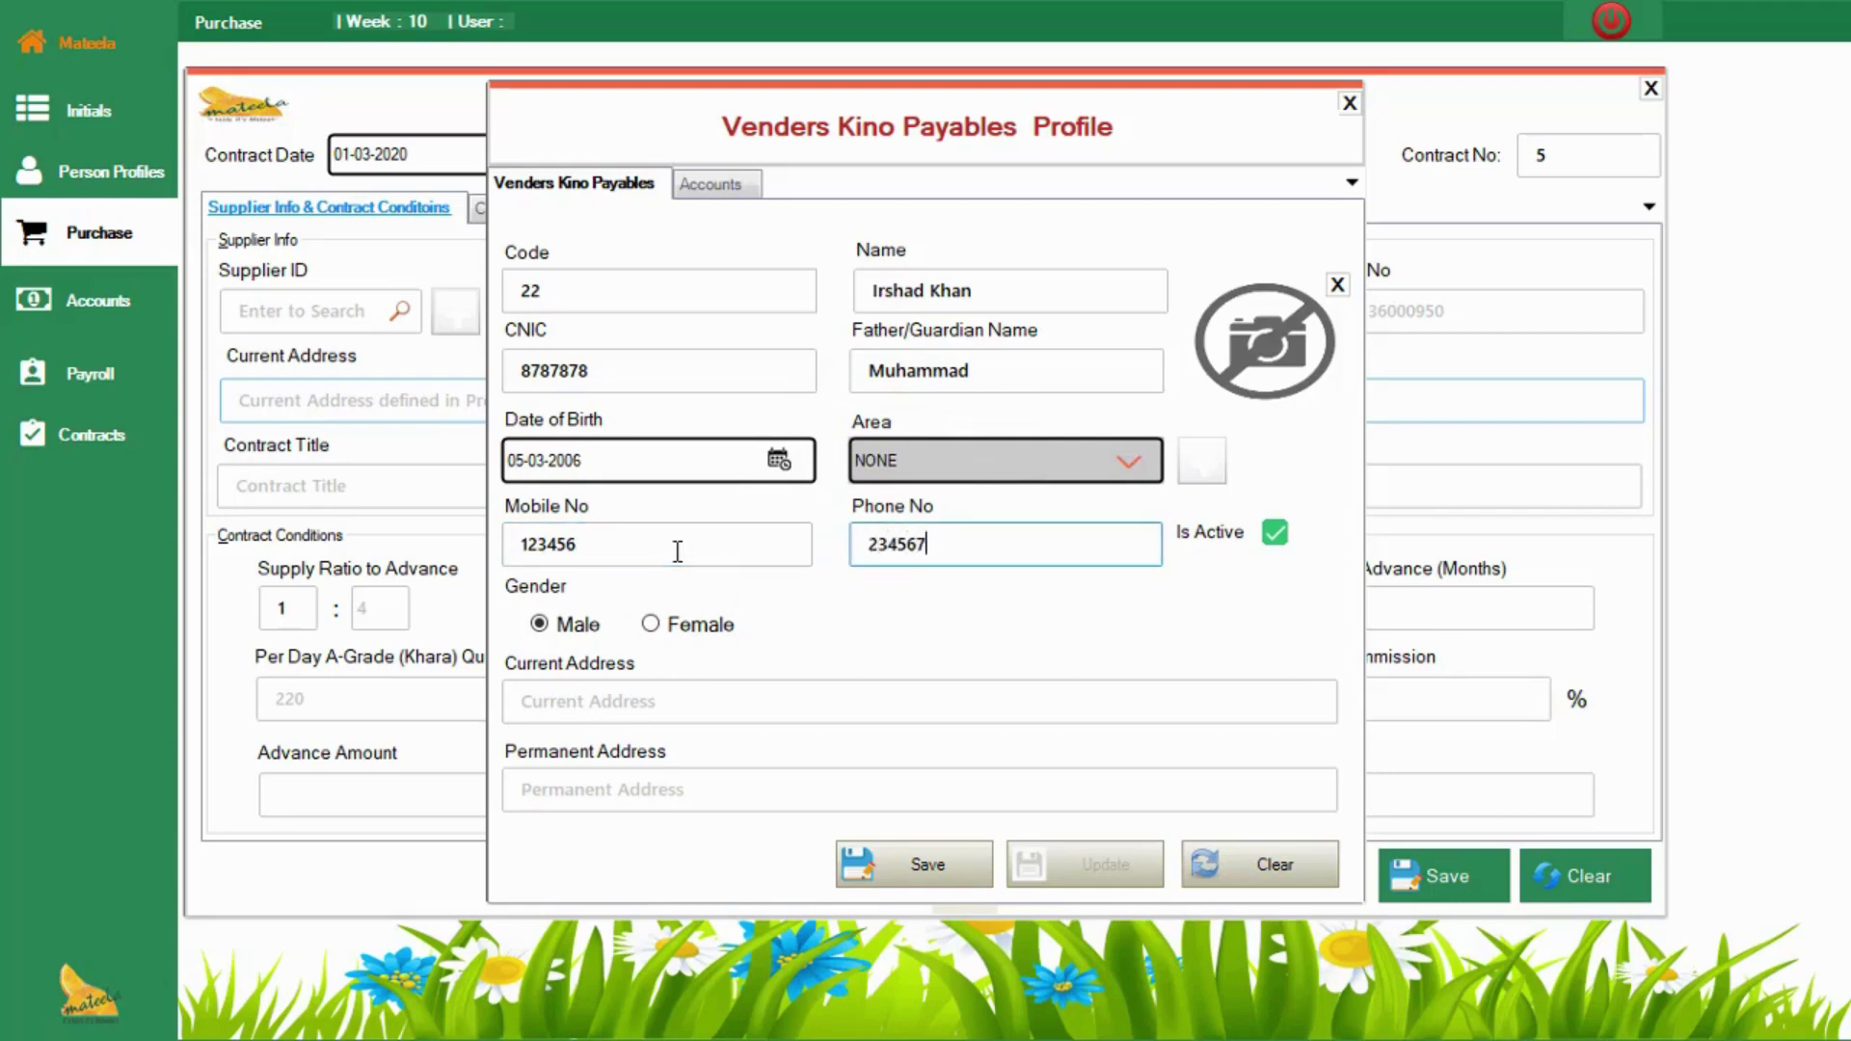
Step: Fill in the vendor's current address and permanent address
click(590, 711)
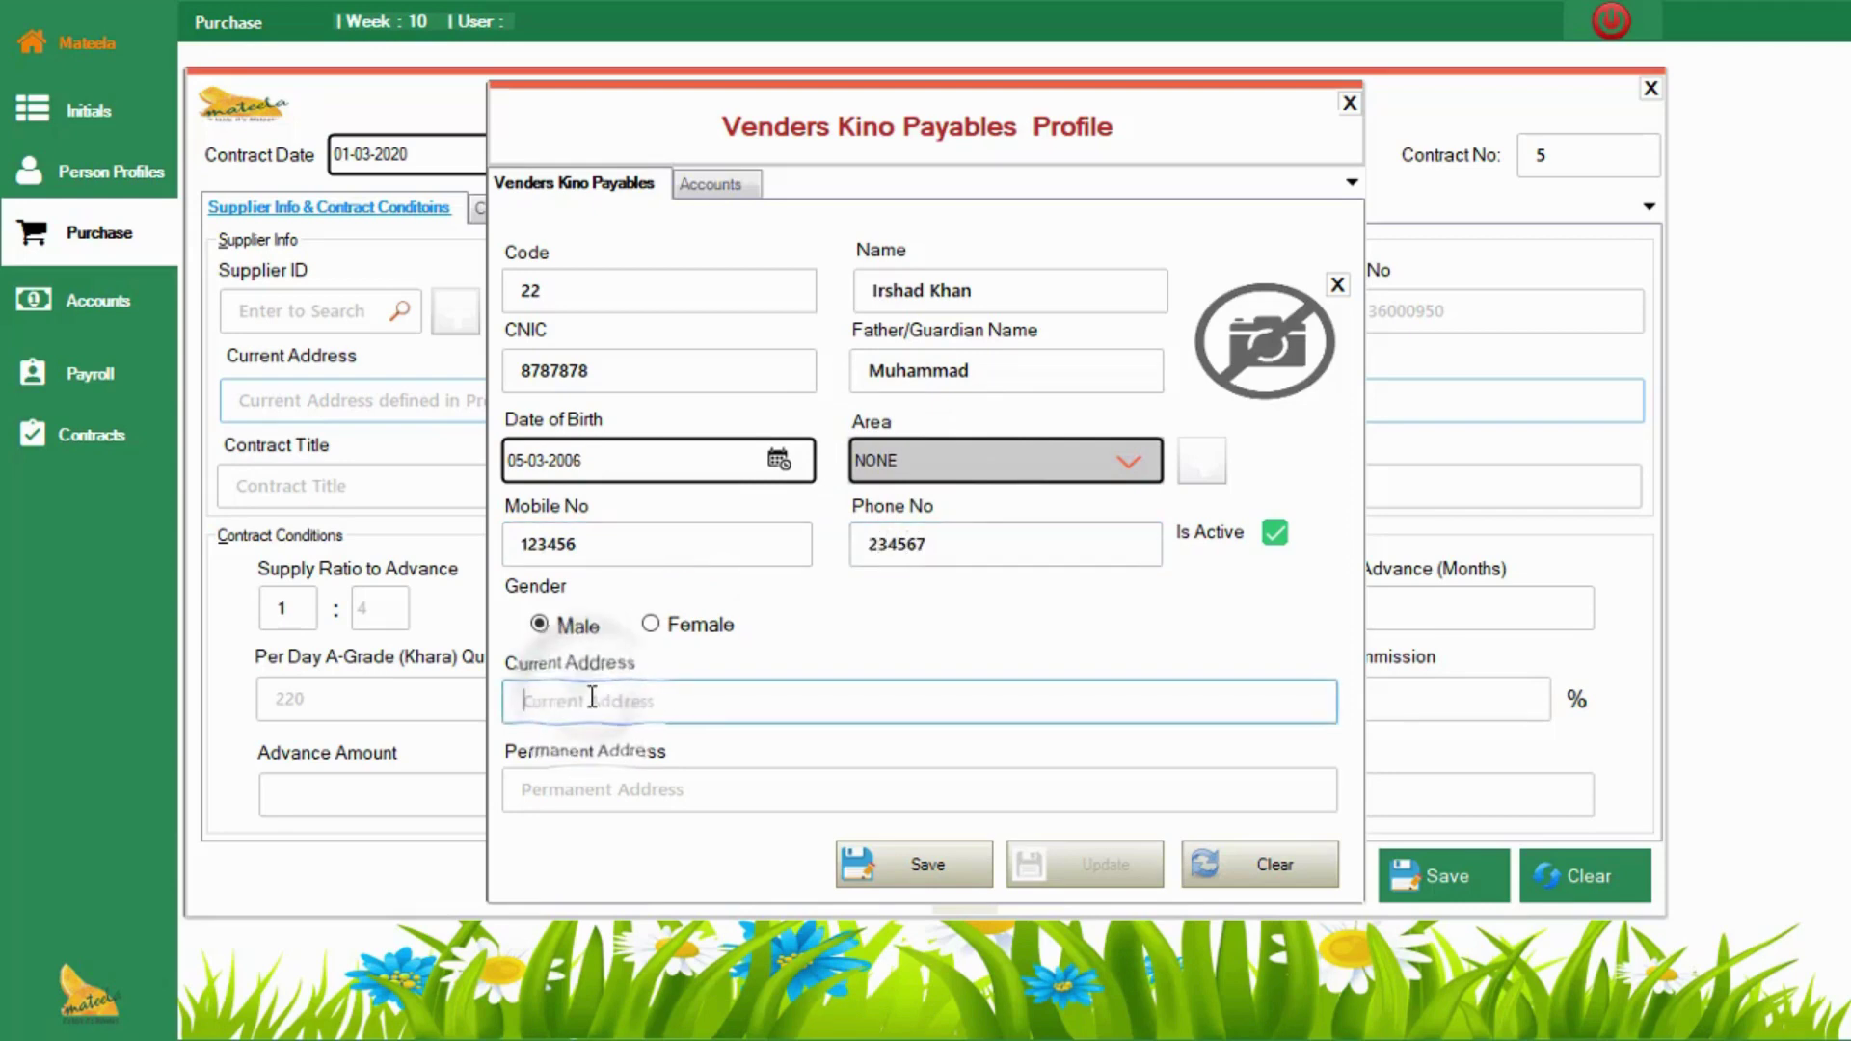
text(adre)
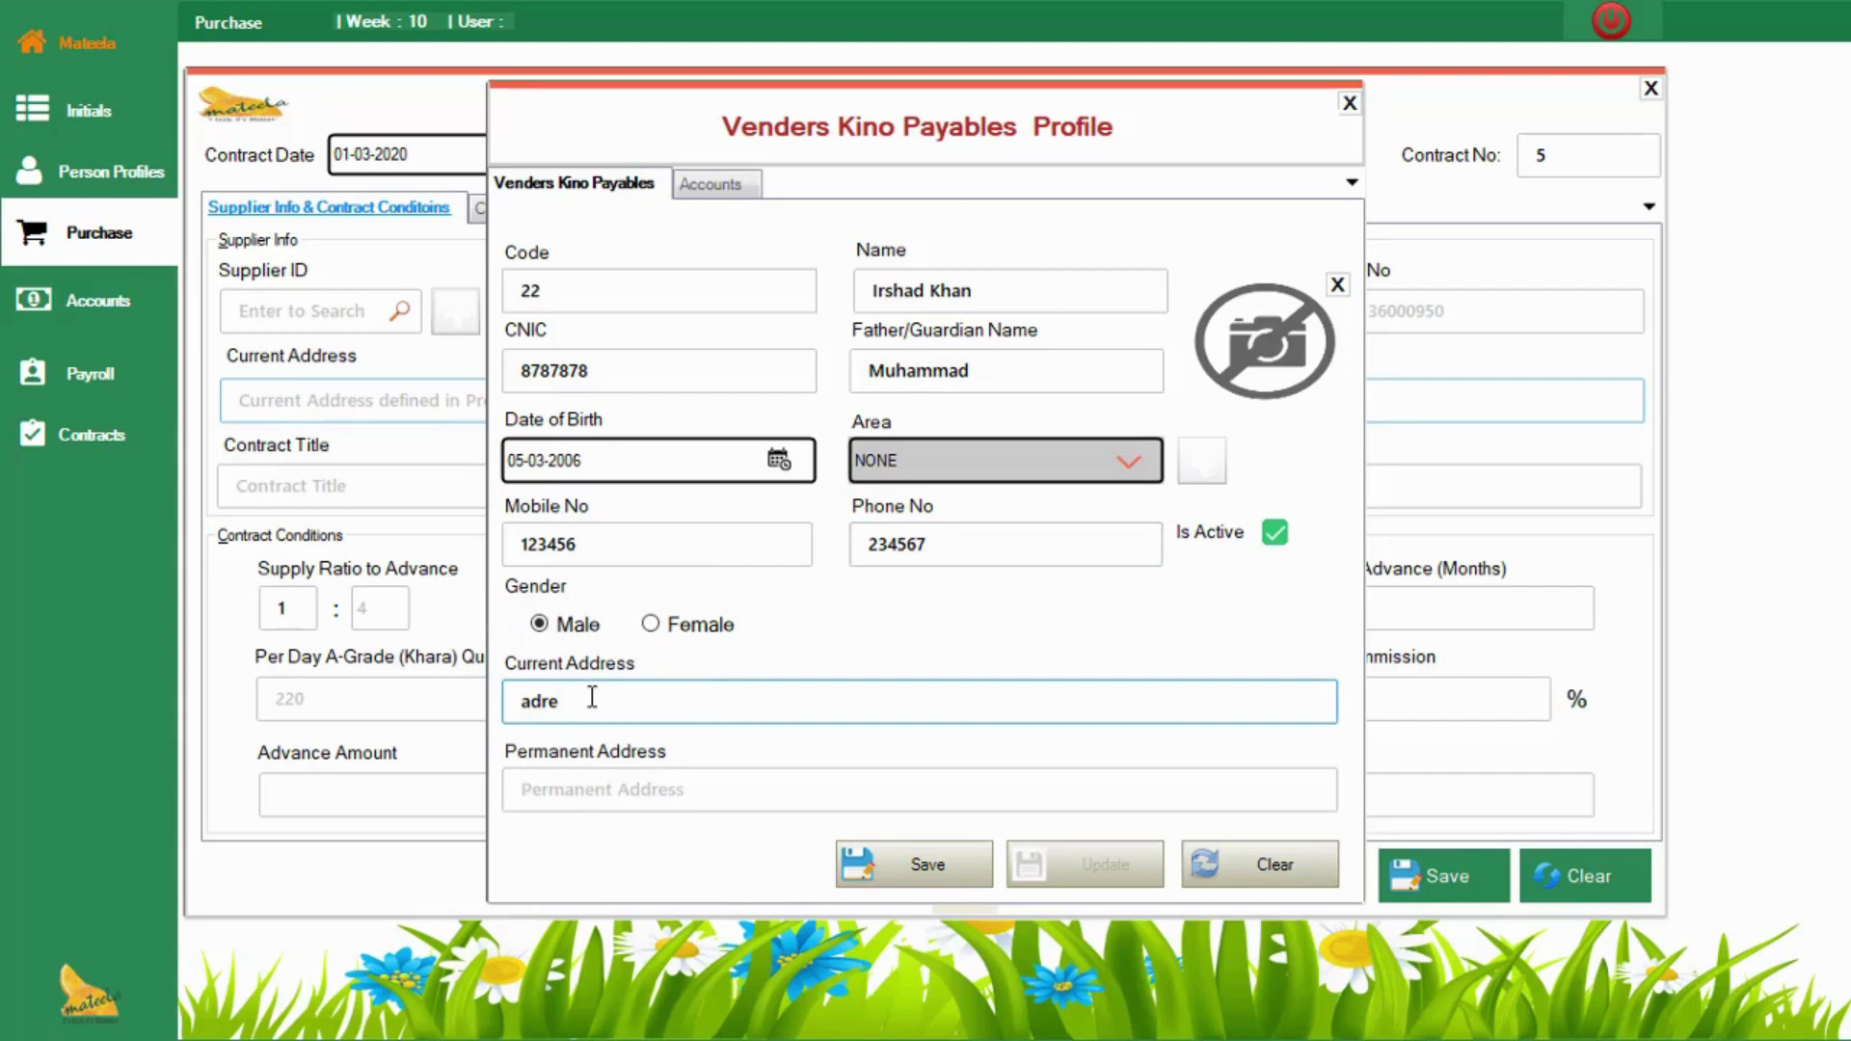
text(ss)
key(Tab)
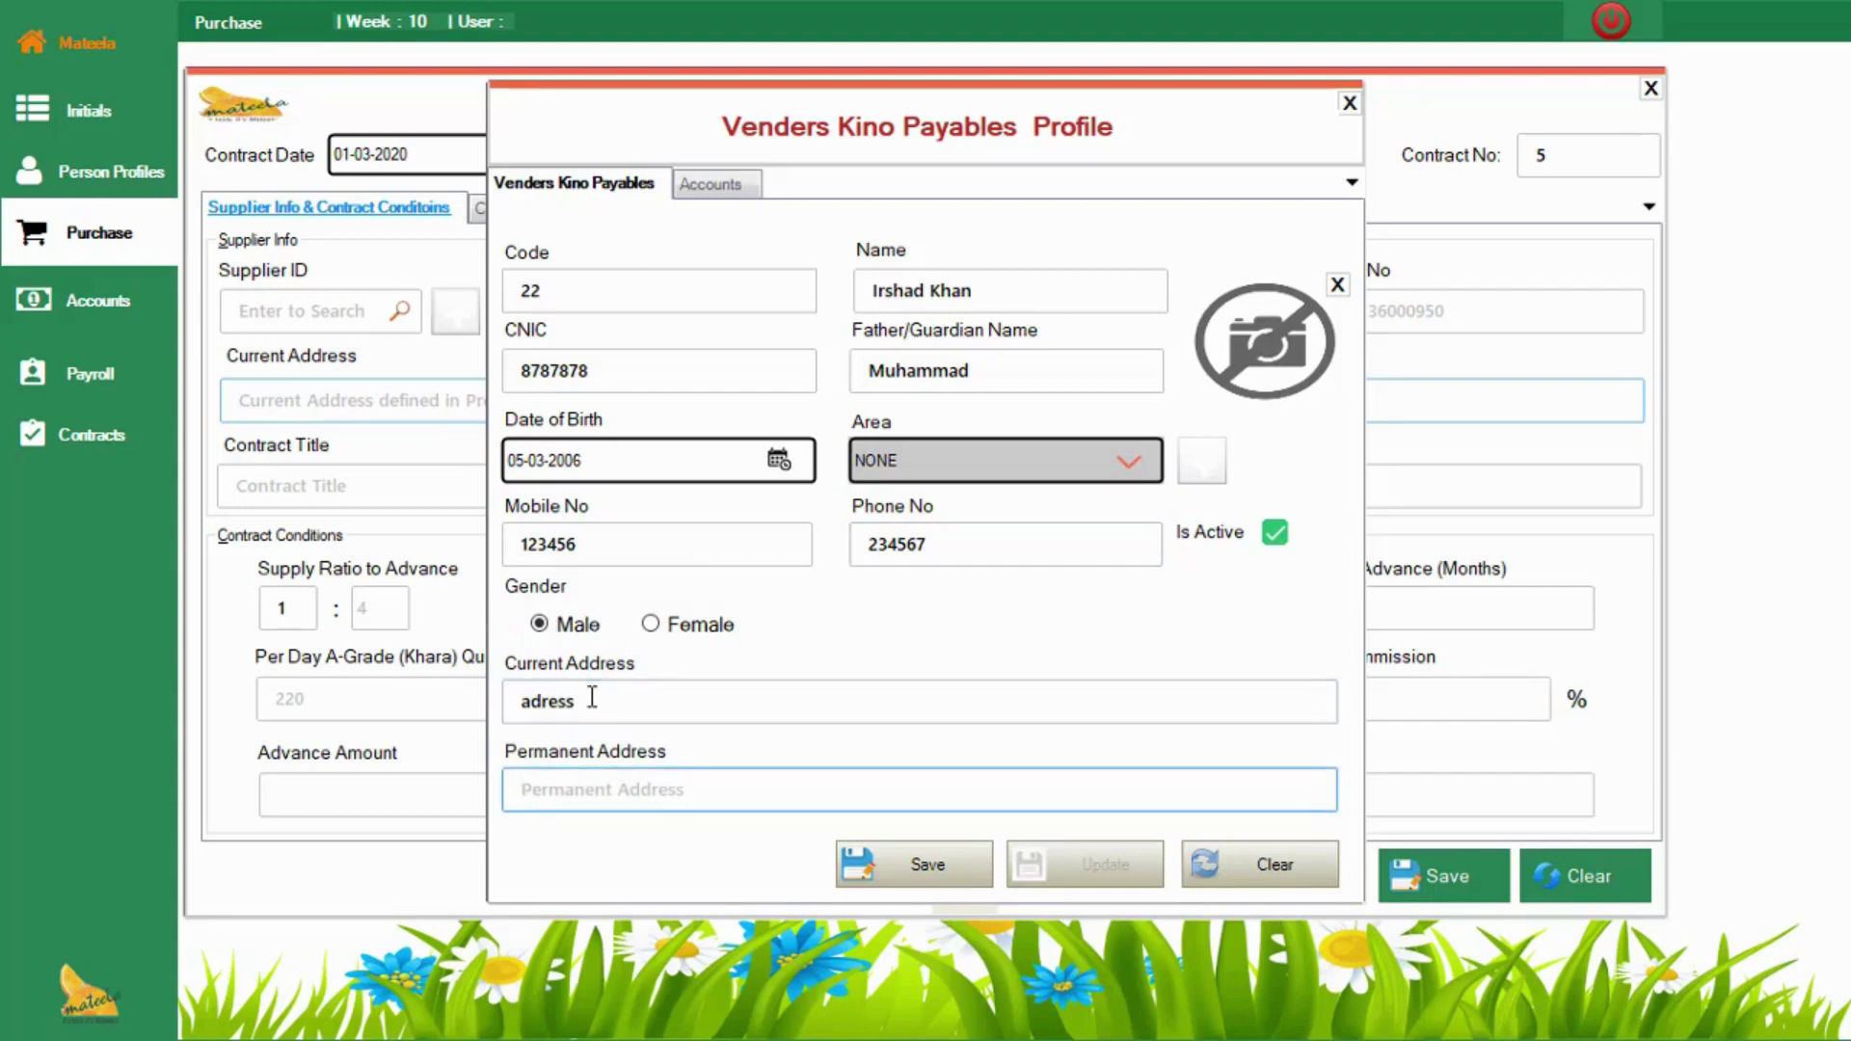
text(adress)
Step: Save the new vendor profile, confirm adding the person and close the profile form
click(933, 861)
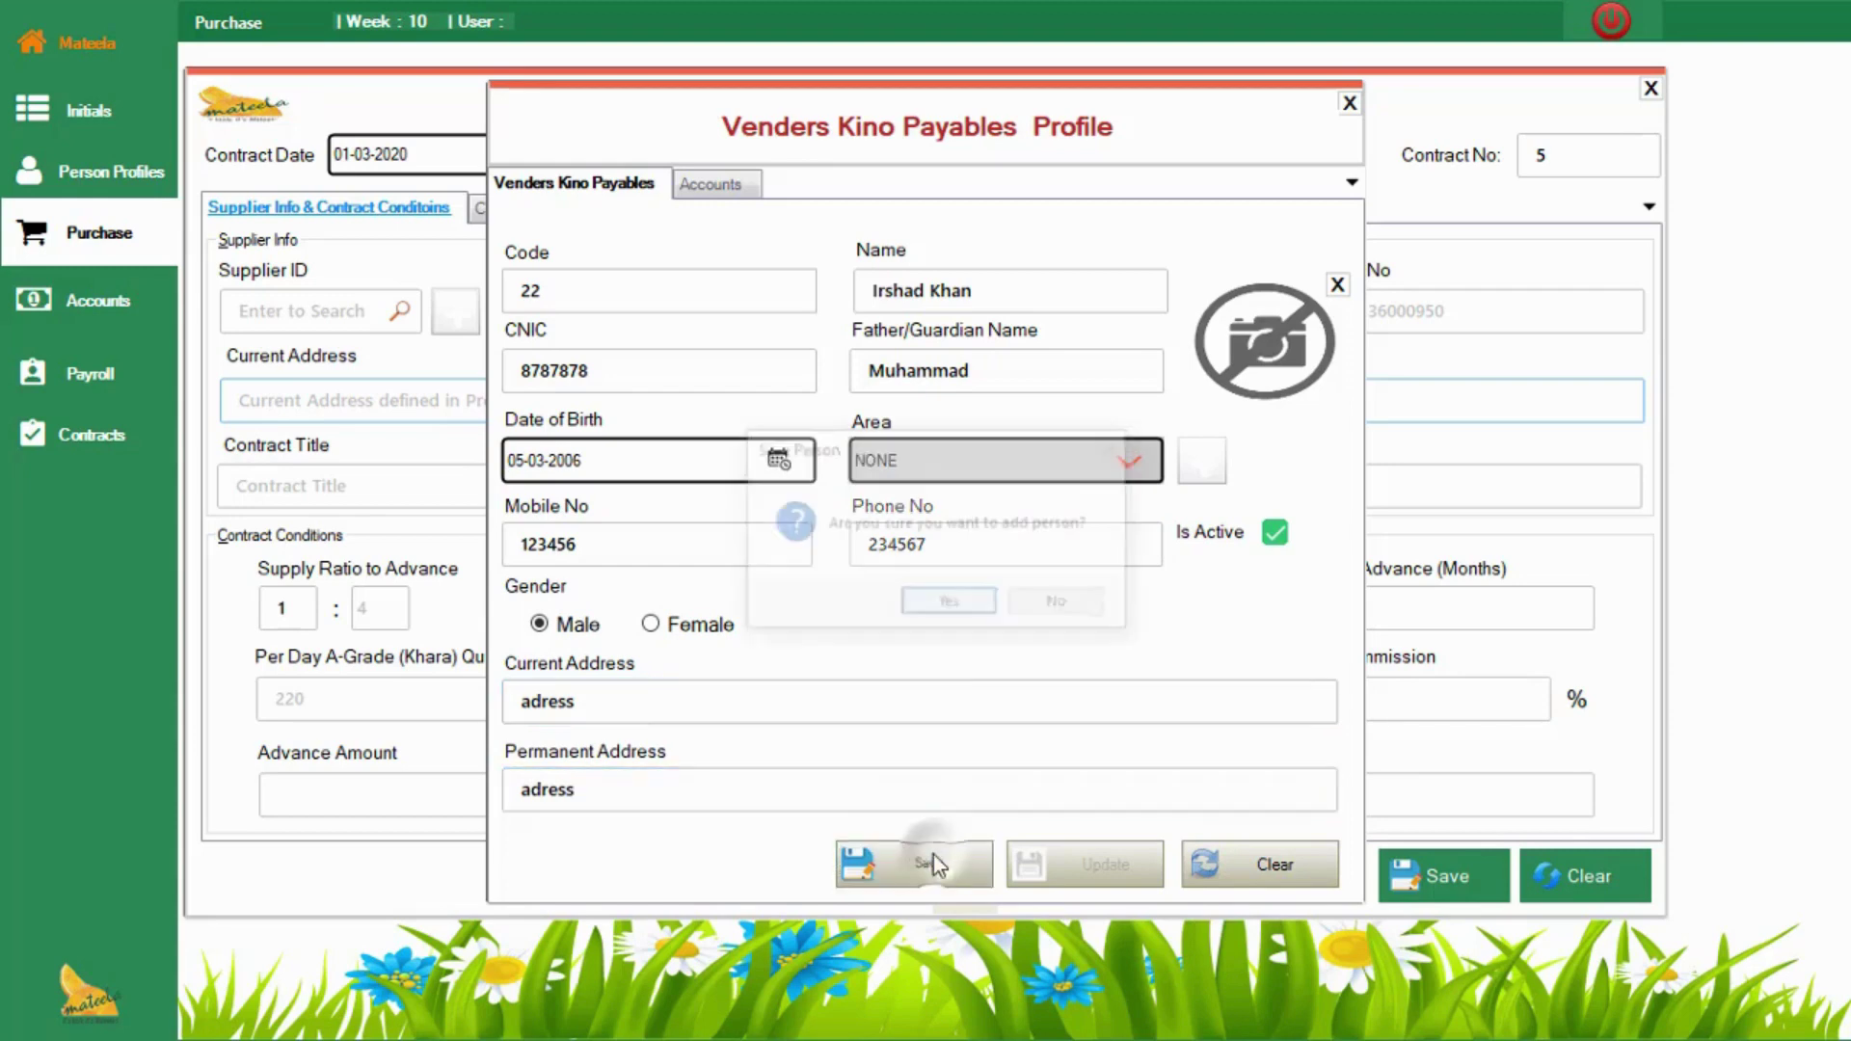
click(972, 602)
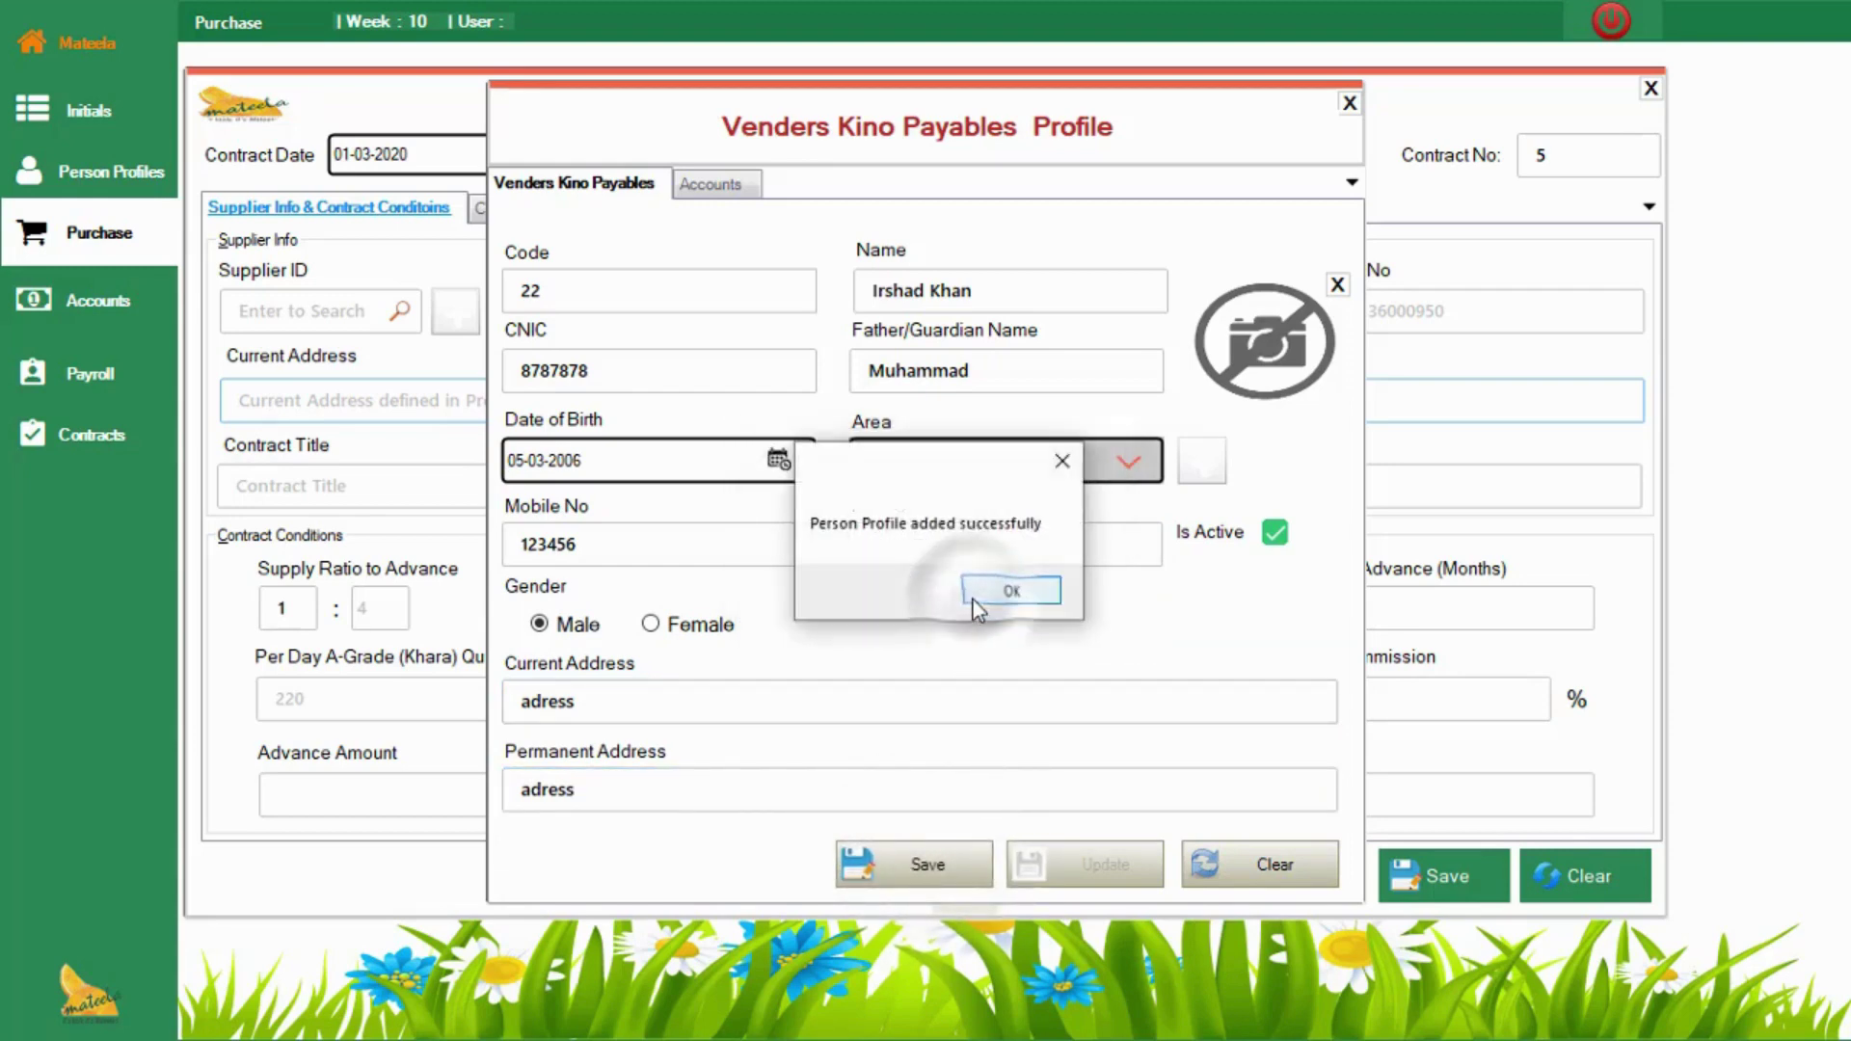
click(1012, 591)
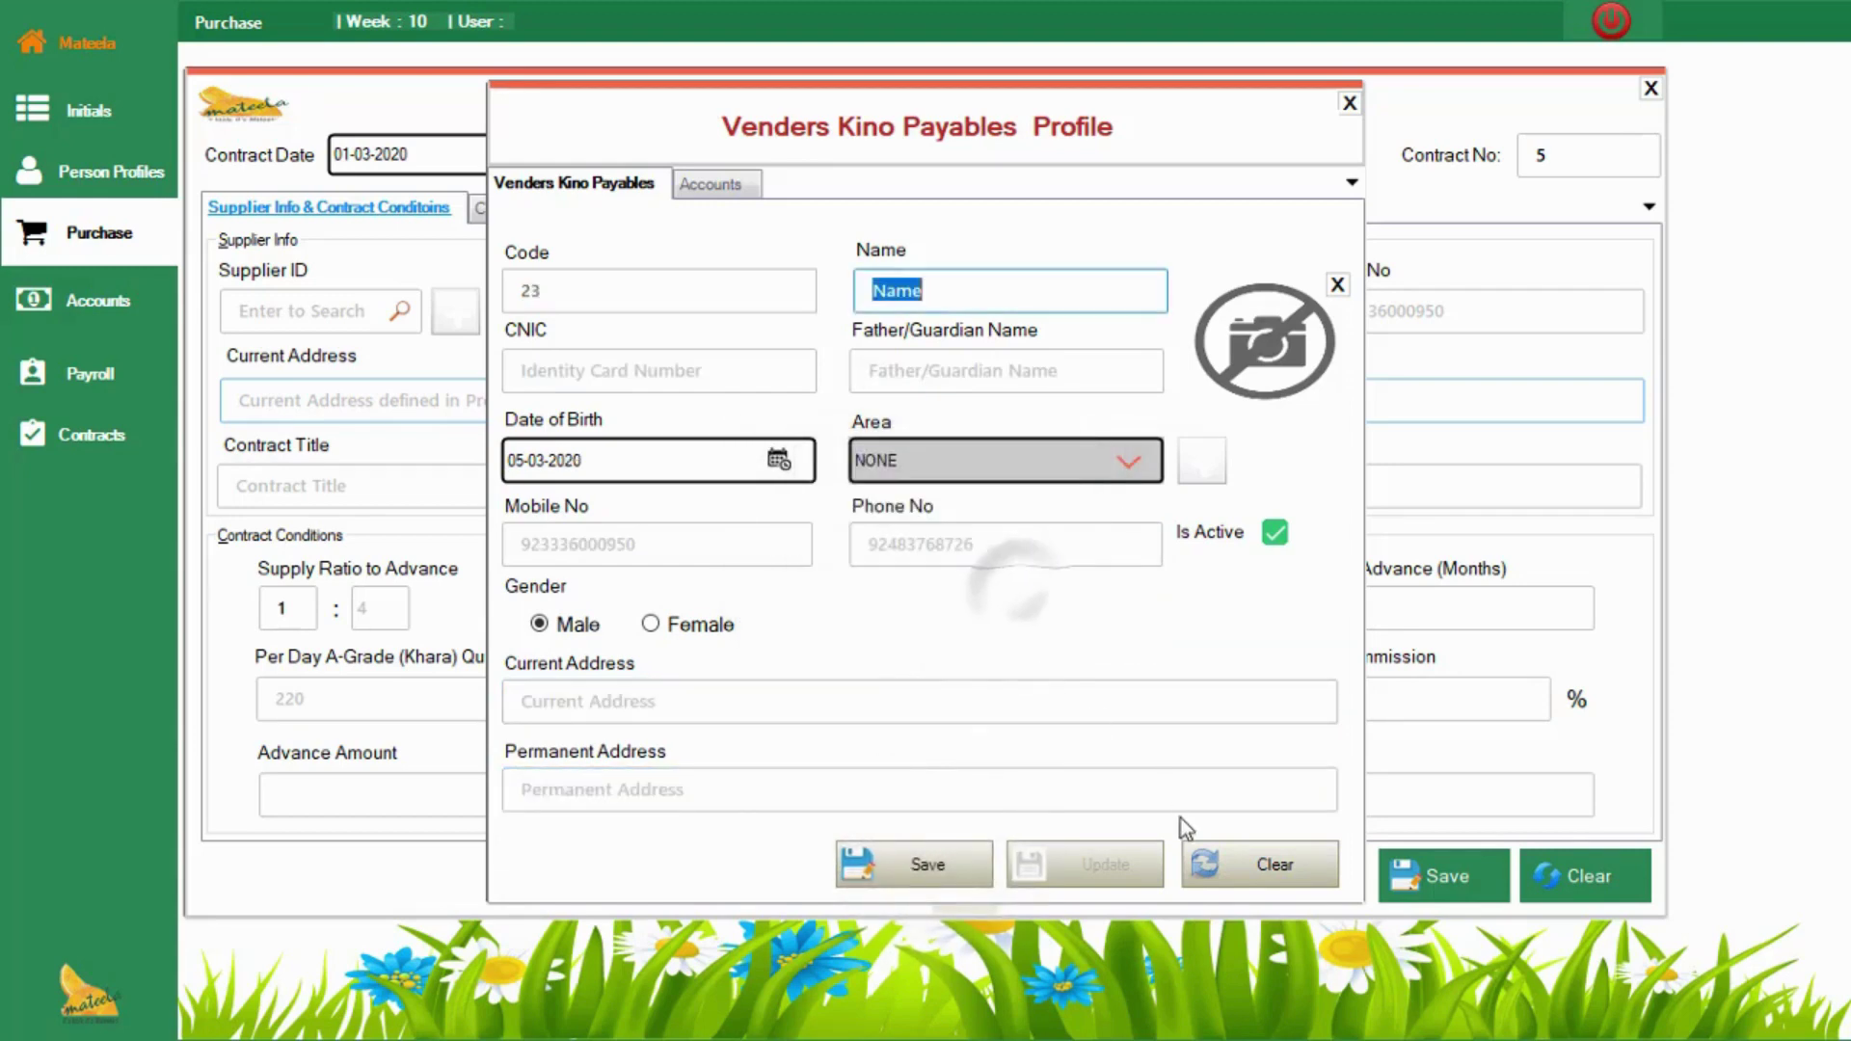
click(1350, 102)
Step: Search the vendors by name and choose the newly added vendor as the contract's supplier
click(303, 308)
key(Return)
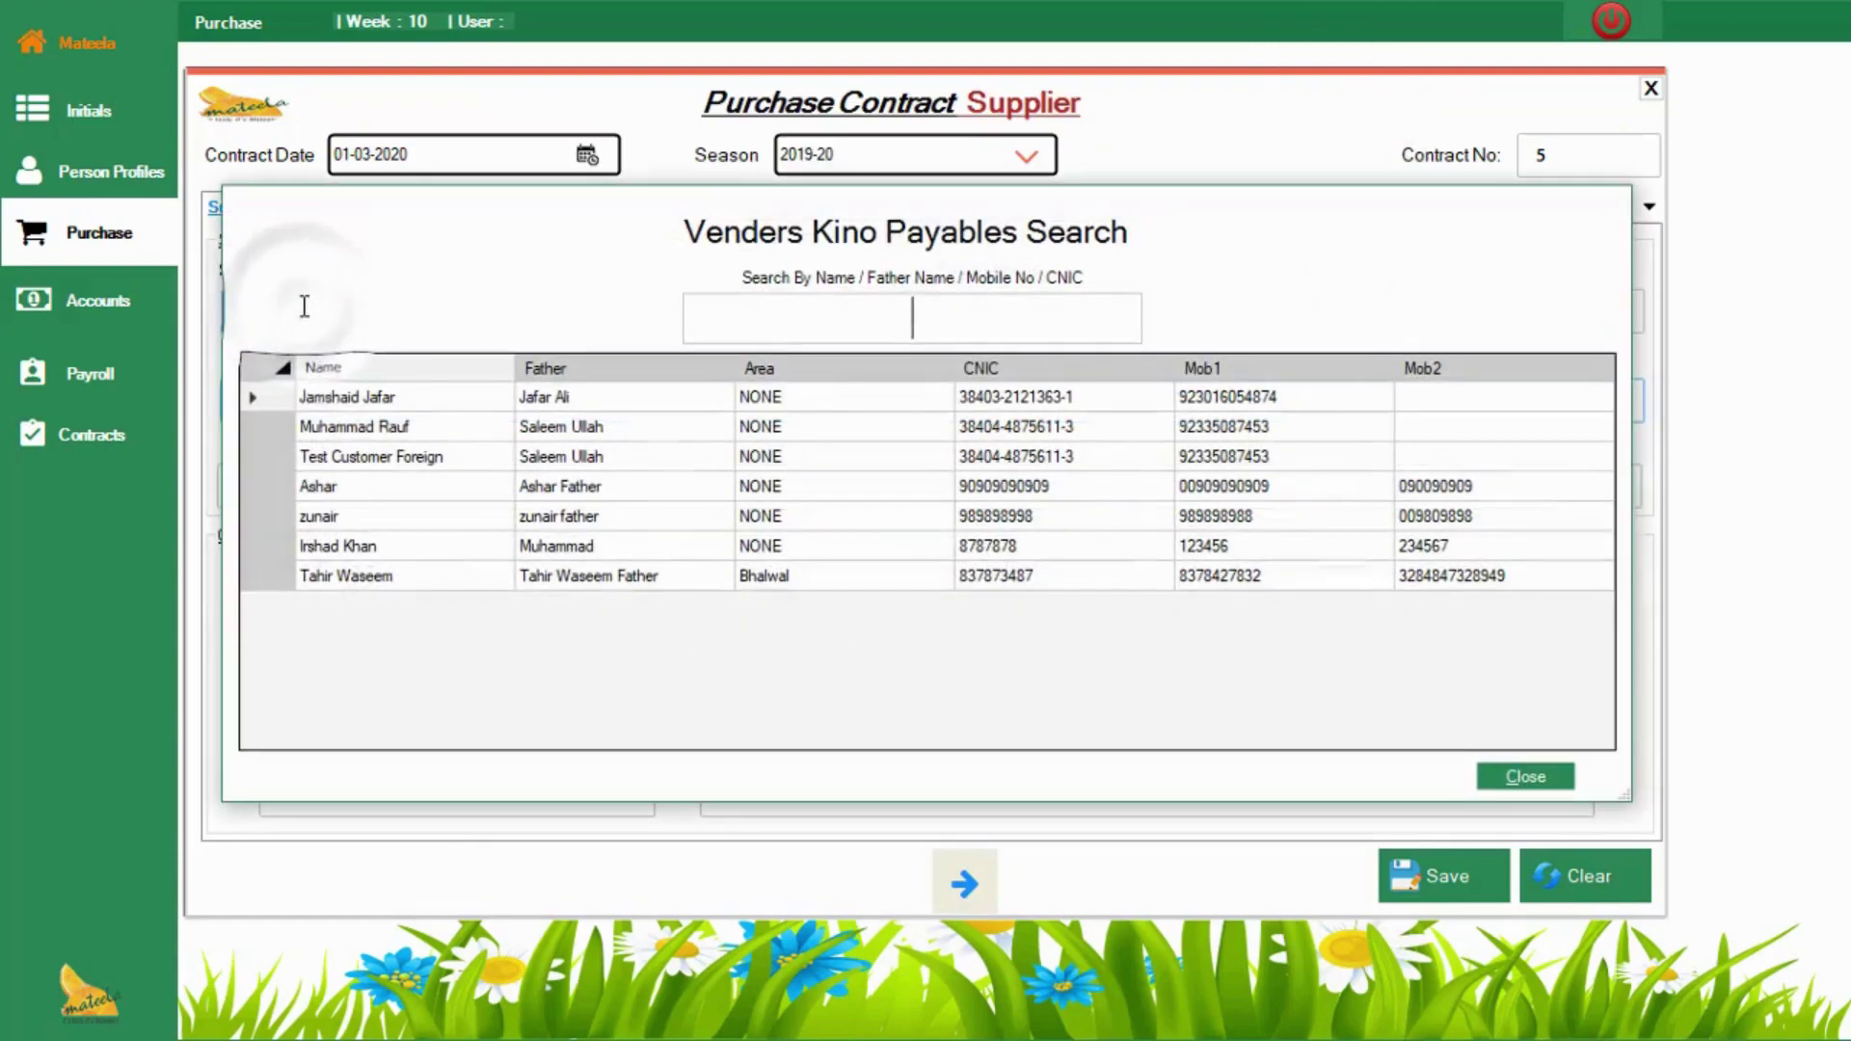
text(ir)
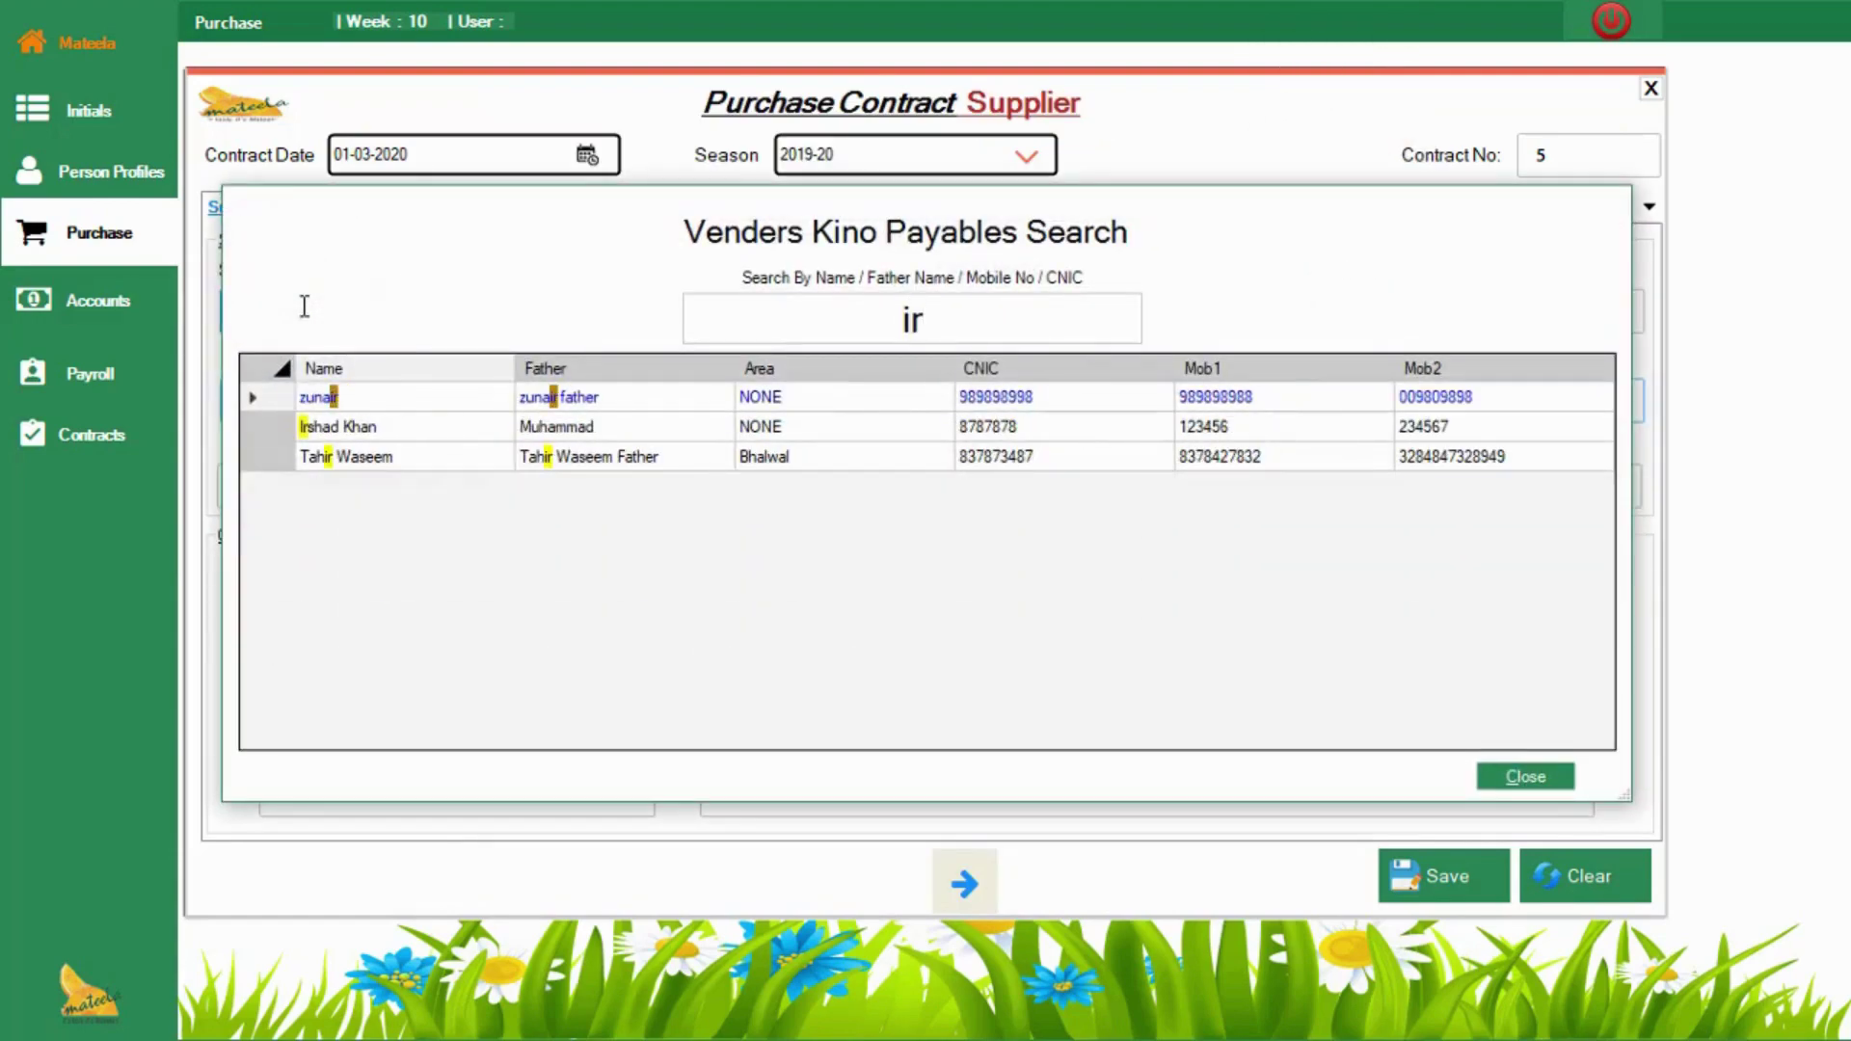
key(Down)
key(Return)
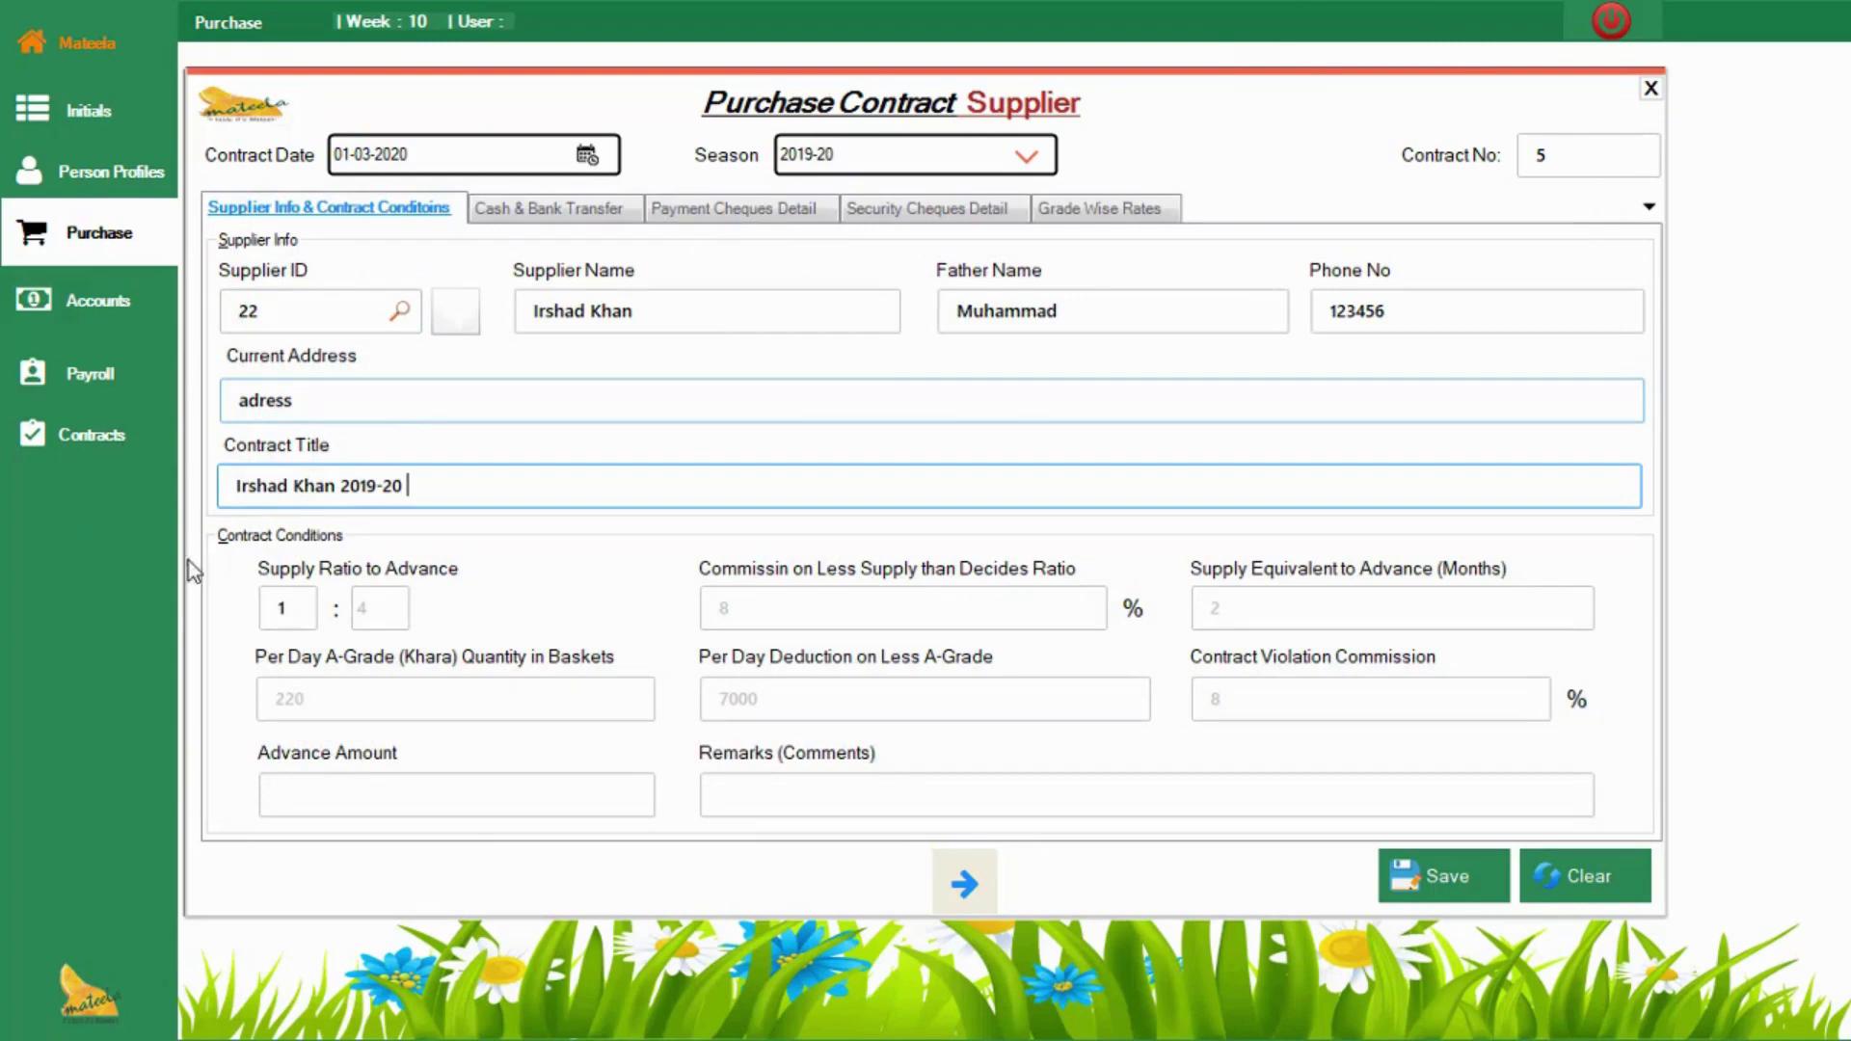
Step: Set the supply ratio to advance to 1:4 and the commission on less supply to 5%
click(390, 611)
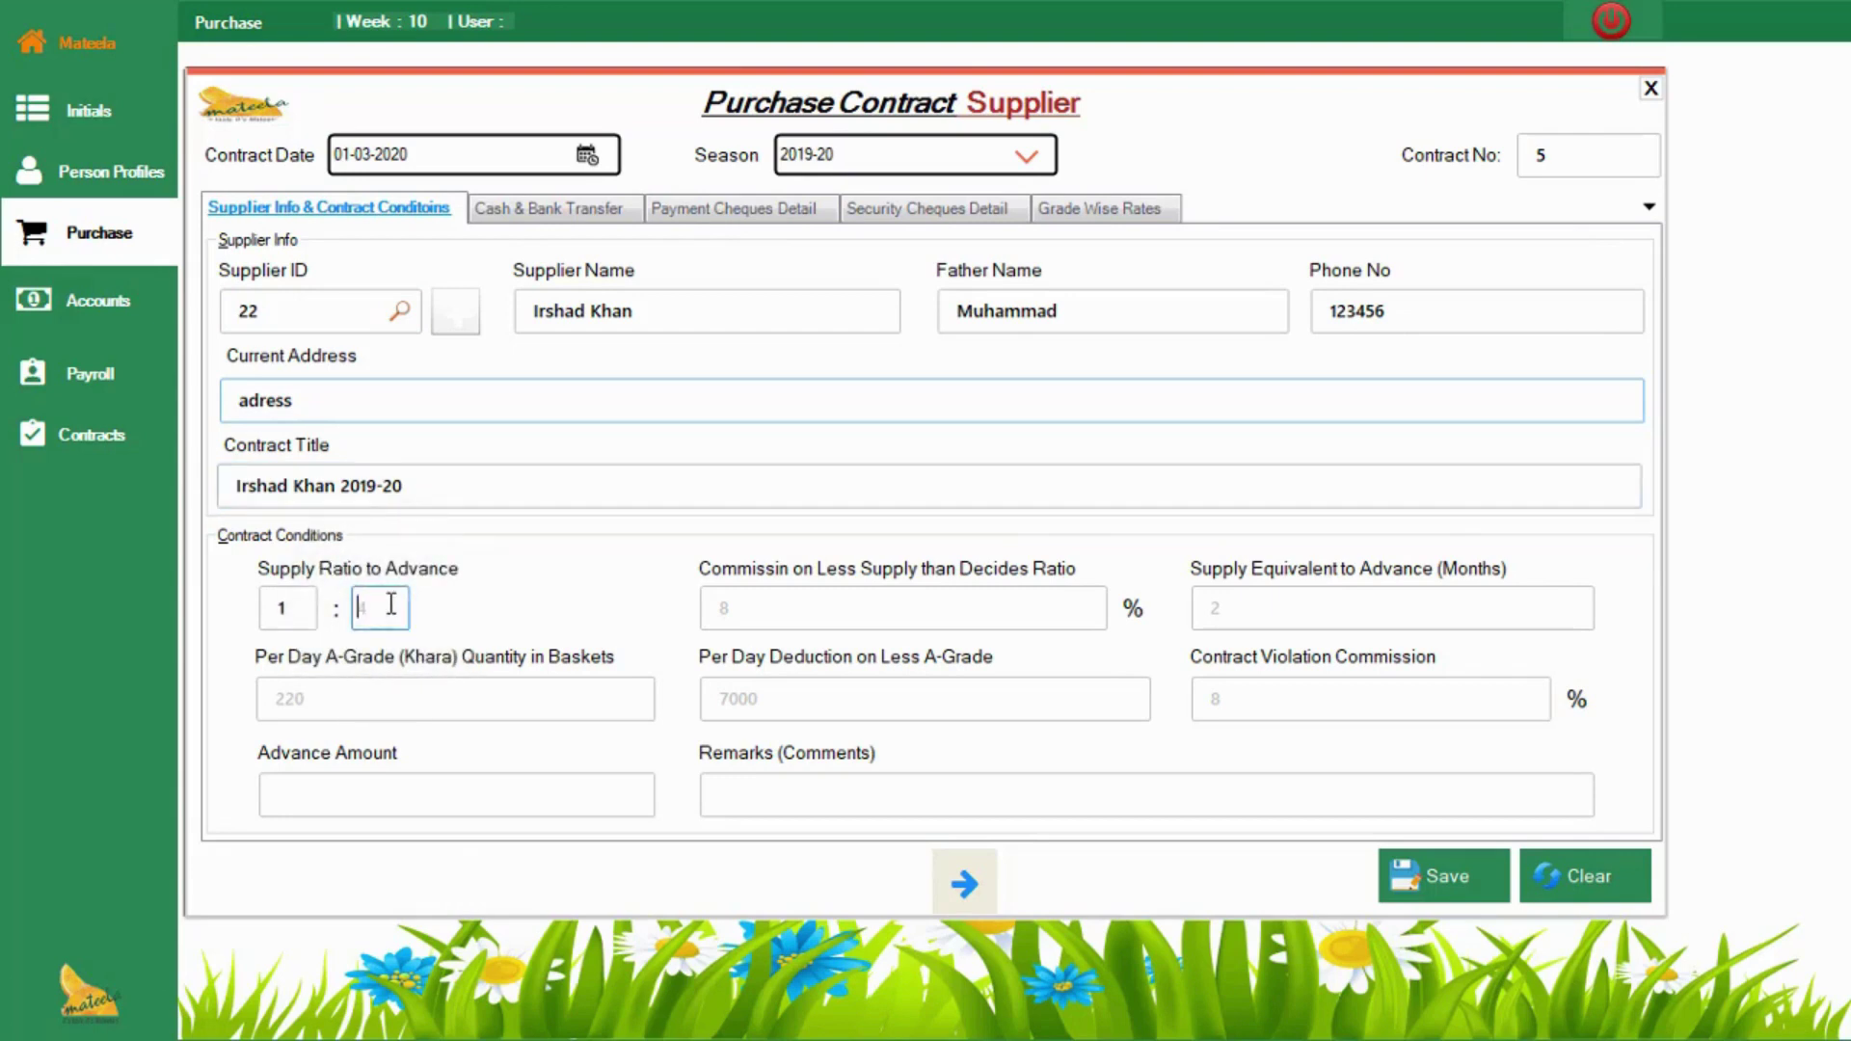
text(3)
double_click(390, 604)
text(4)
click(792, 600)
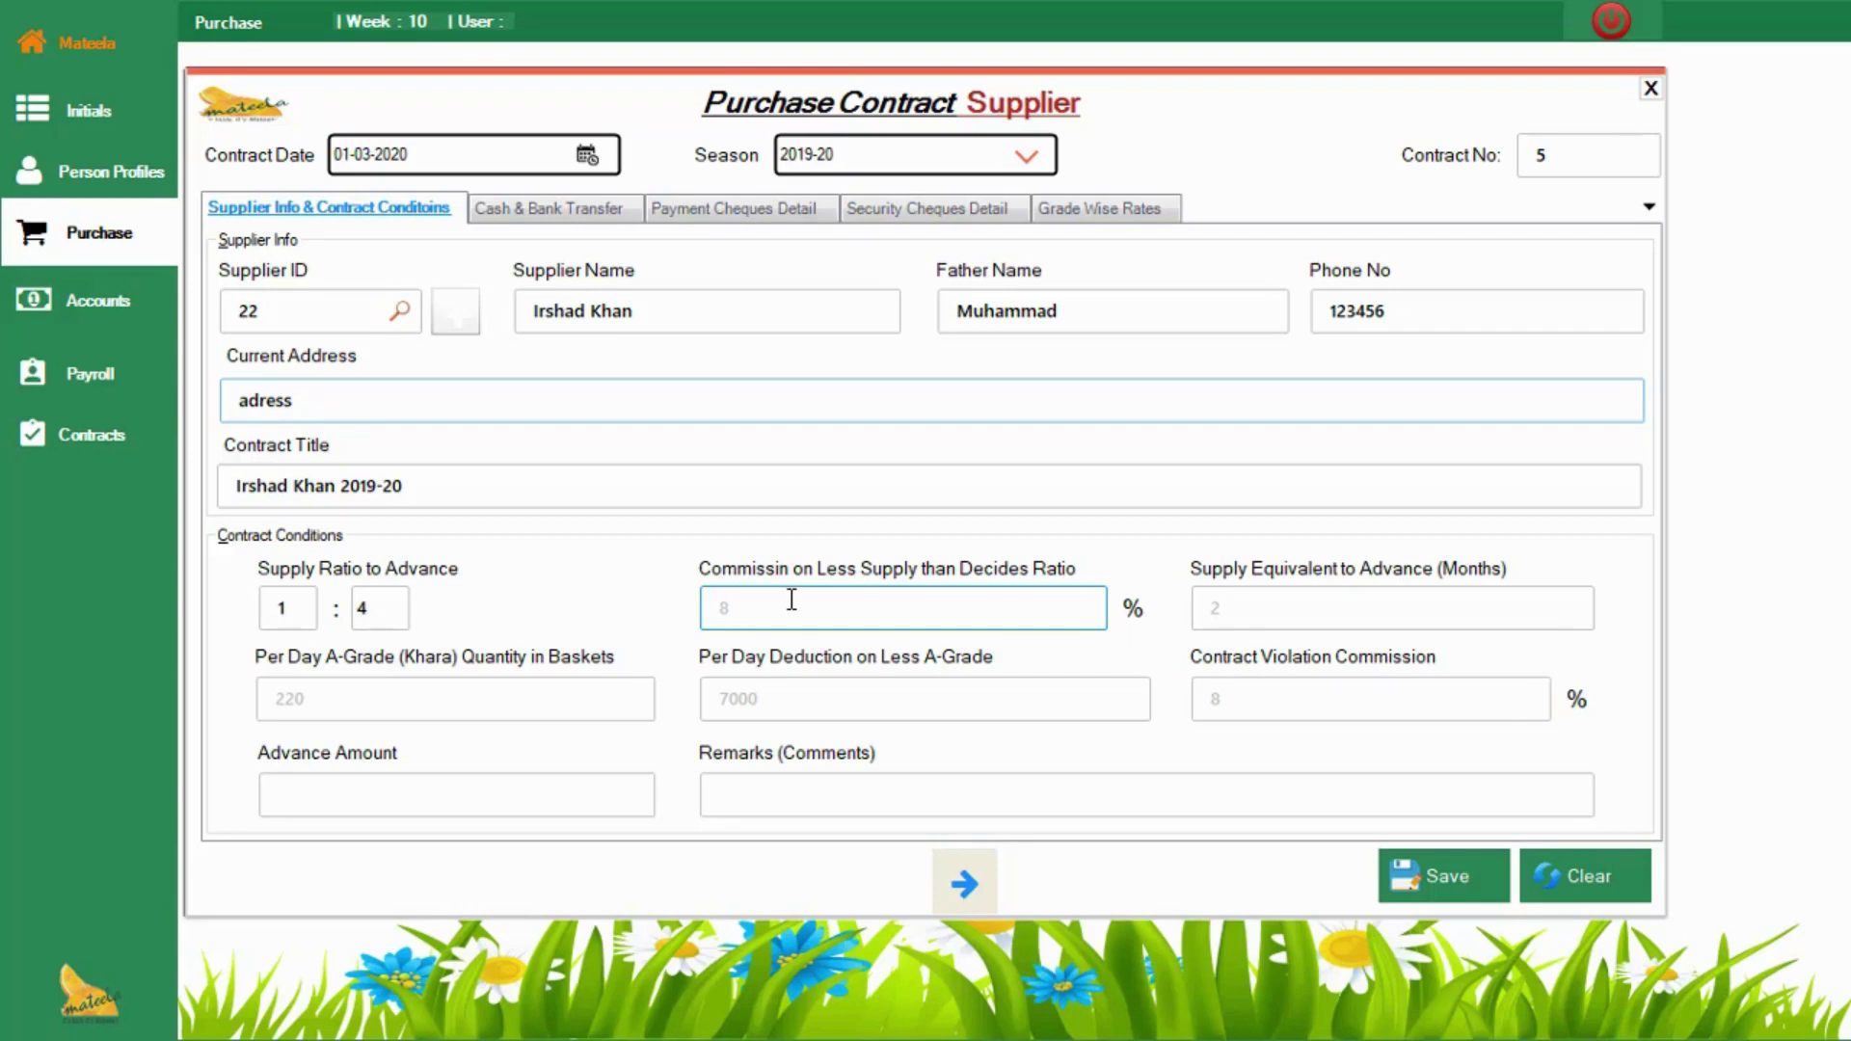
text(5)
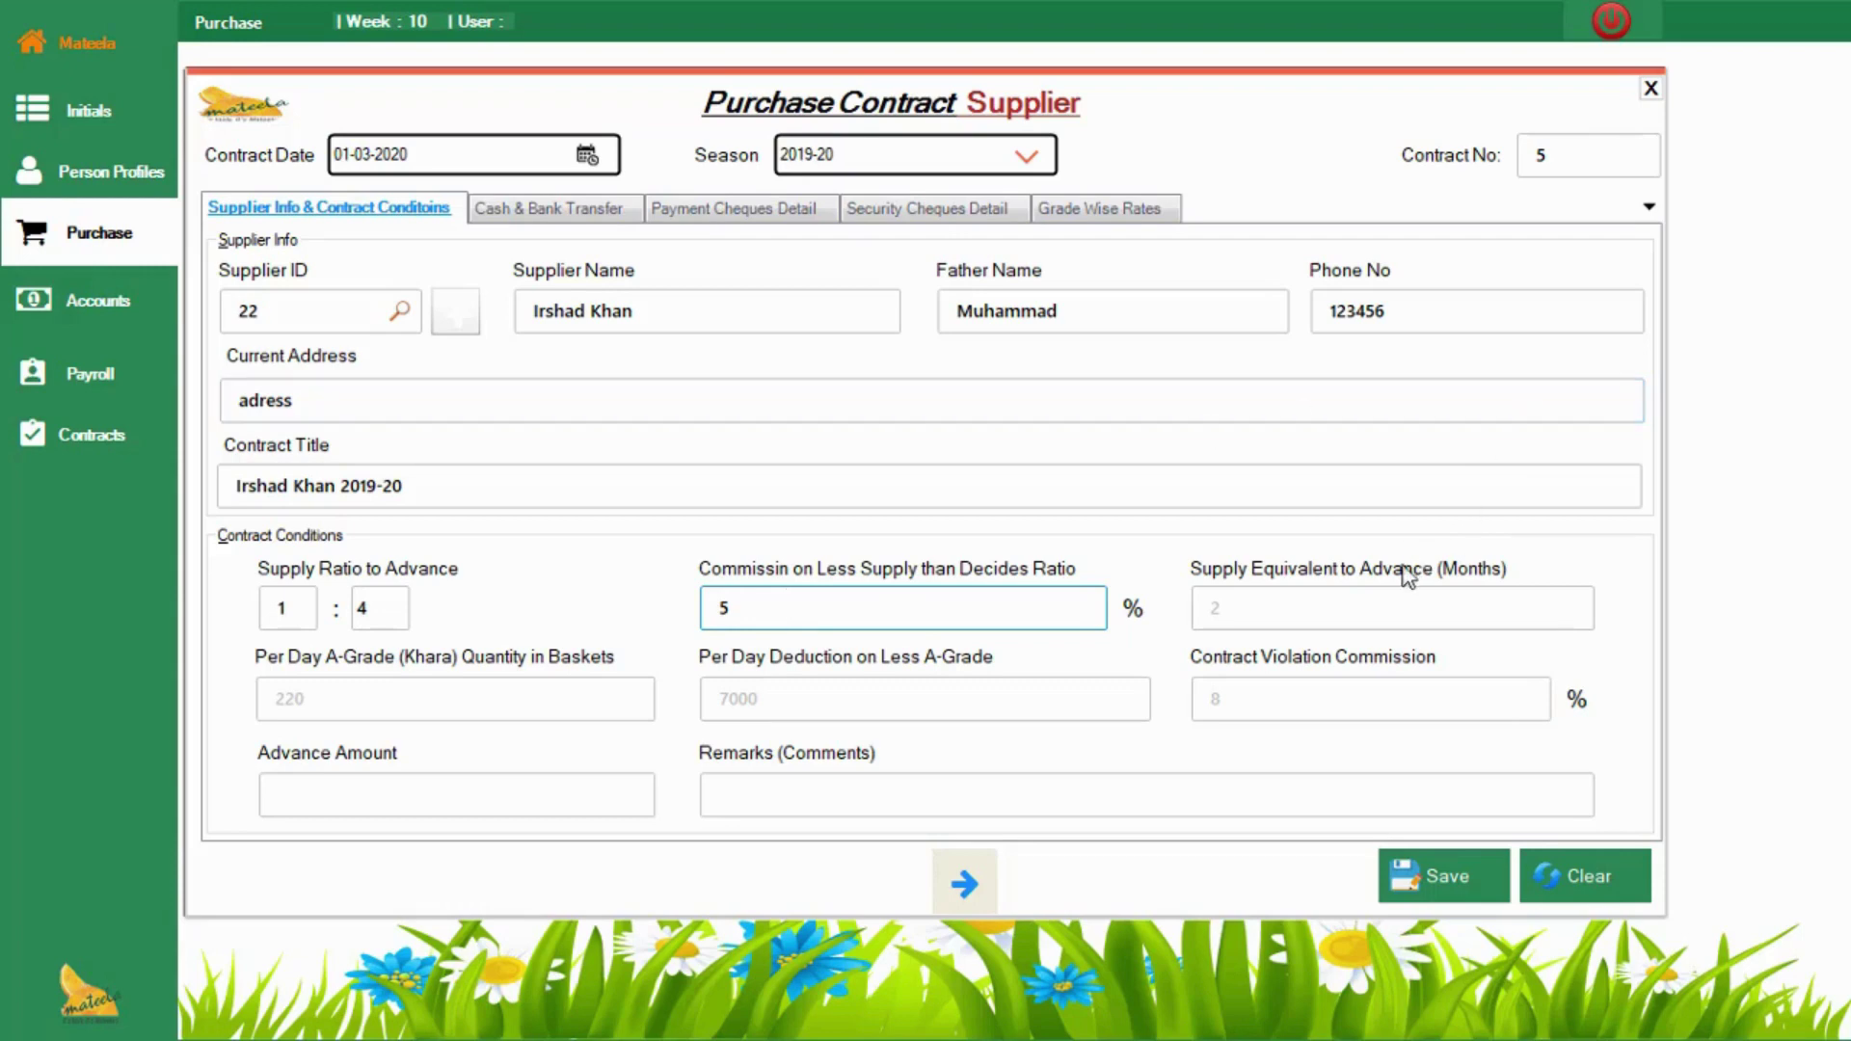
Step: Set the supply equivalent to advance to 3 months and the per day A-Grade (Khara) quantity to 300 baskets
click(1300, 599)
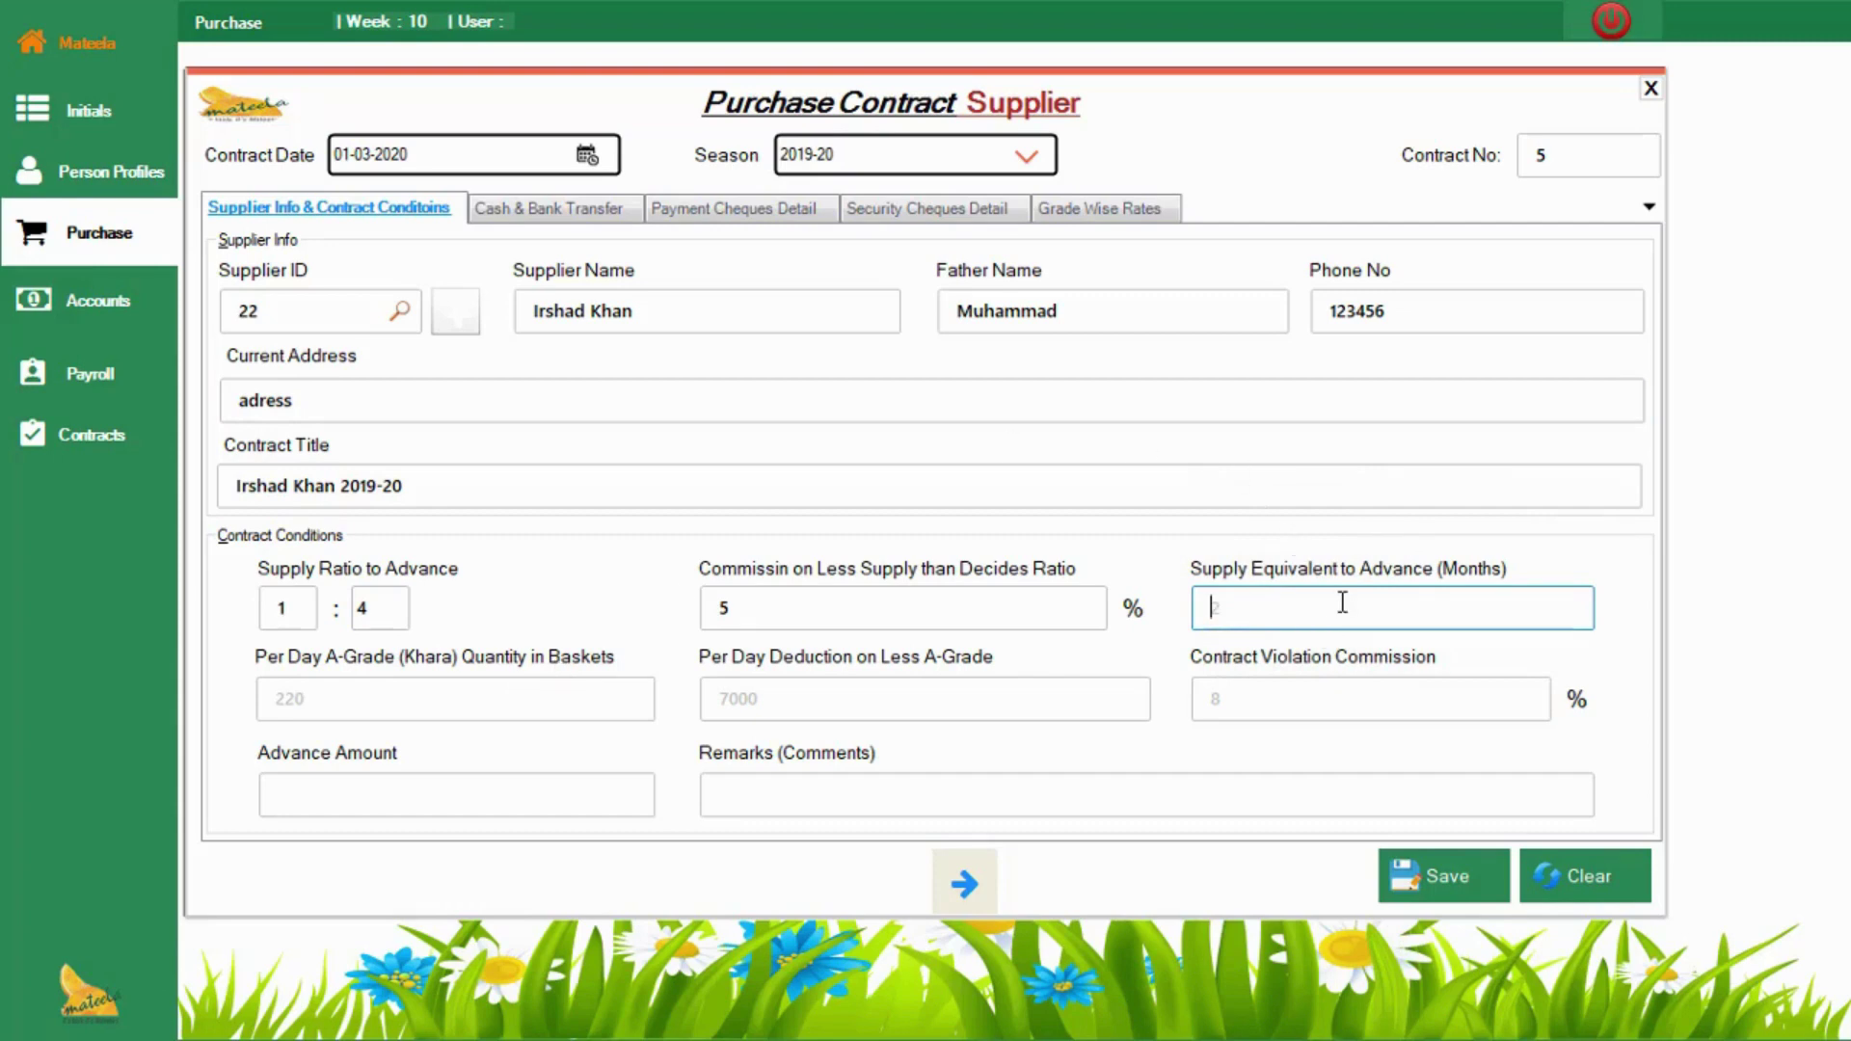
text(2)
key(BackSpace)
text(3)
click(401, 699)
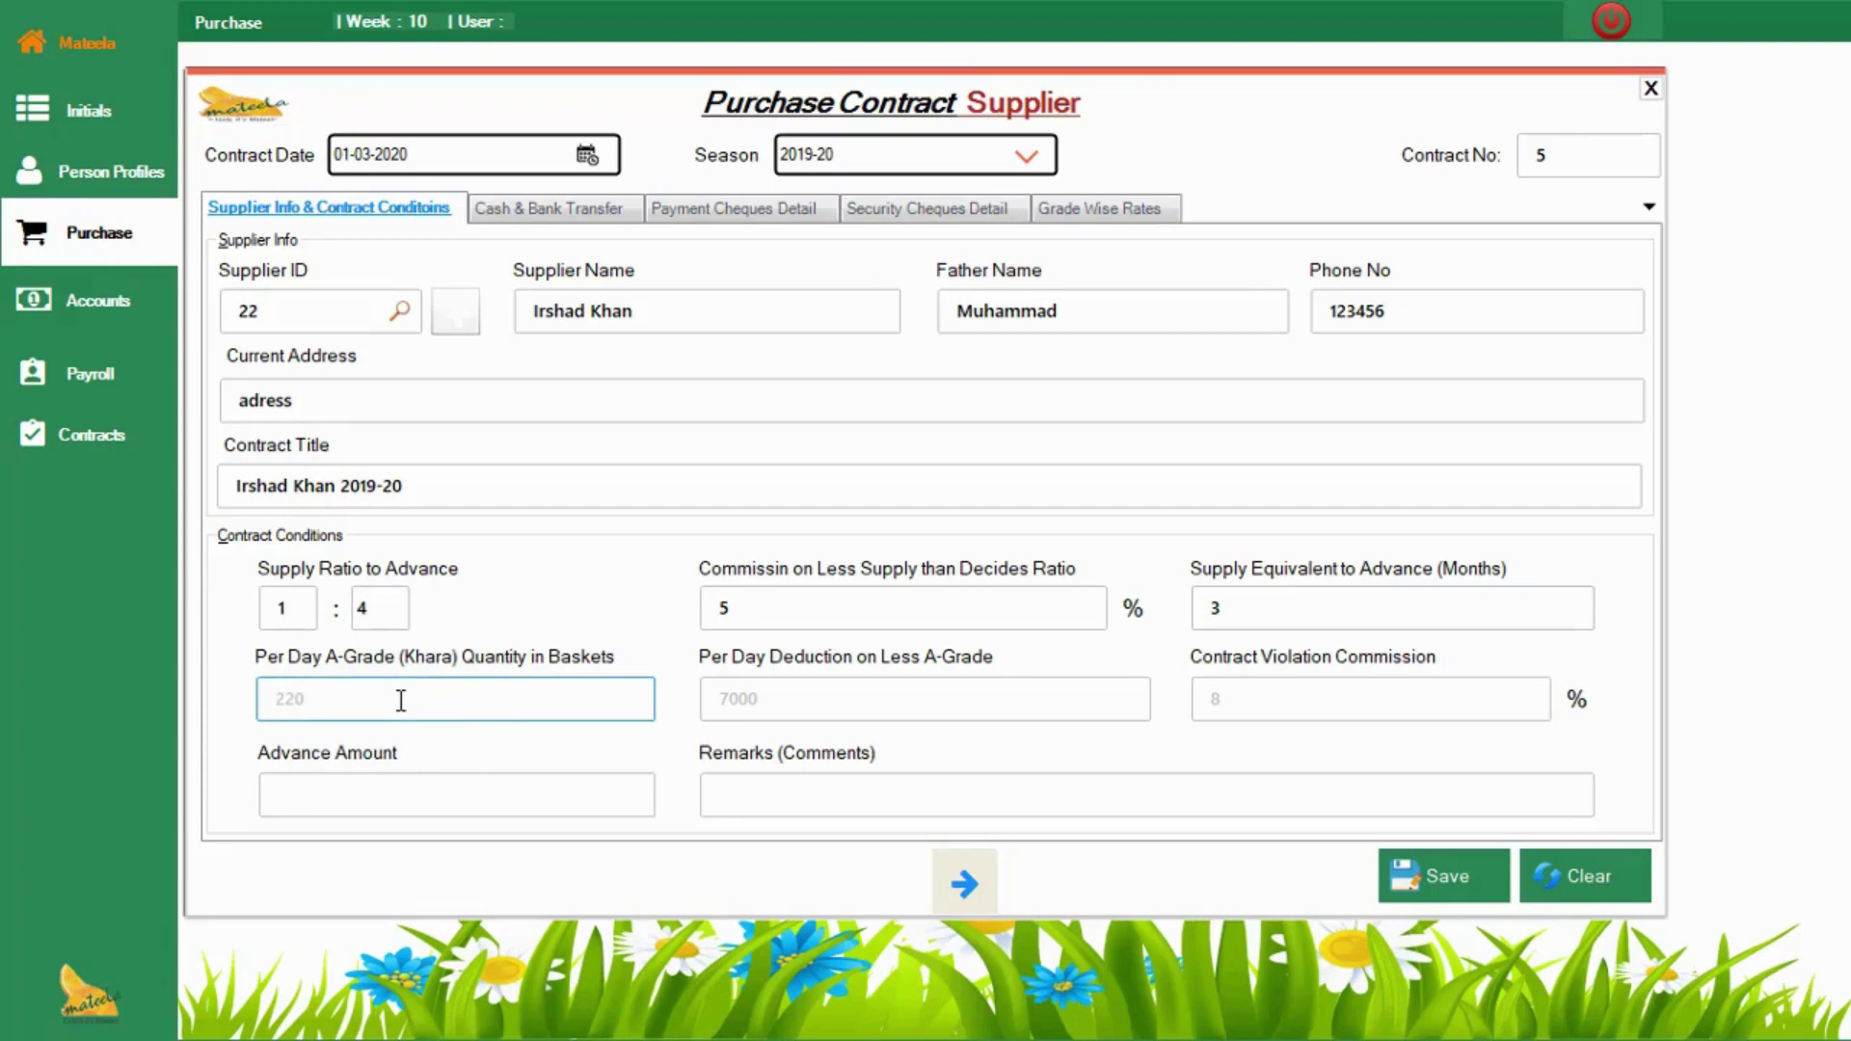
text(300)
Step: Set the per day deduction on less A-Grade to 3000 and the contract violation commission to 9%
click(782, 698)
click(782, 698)
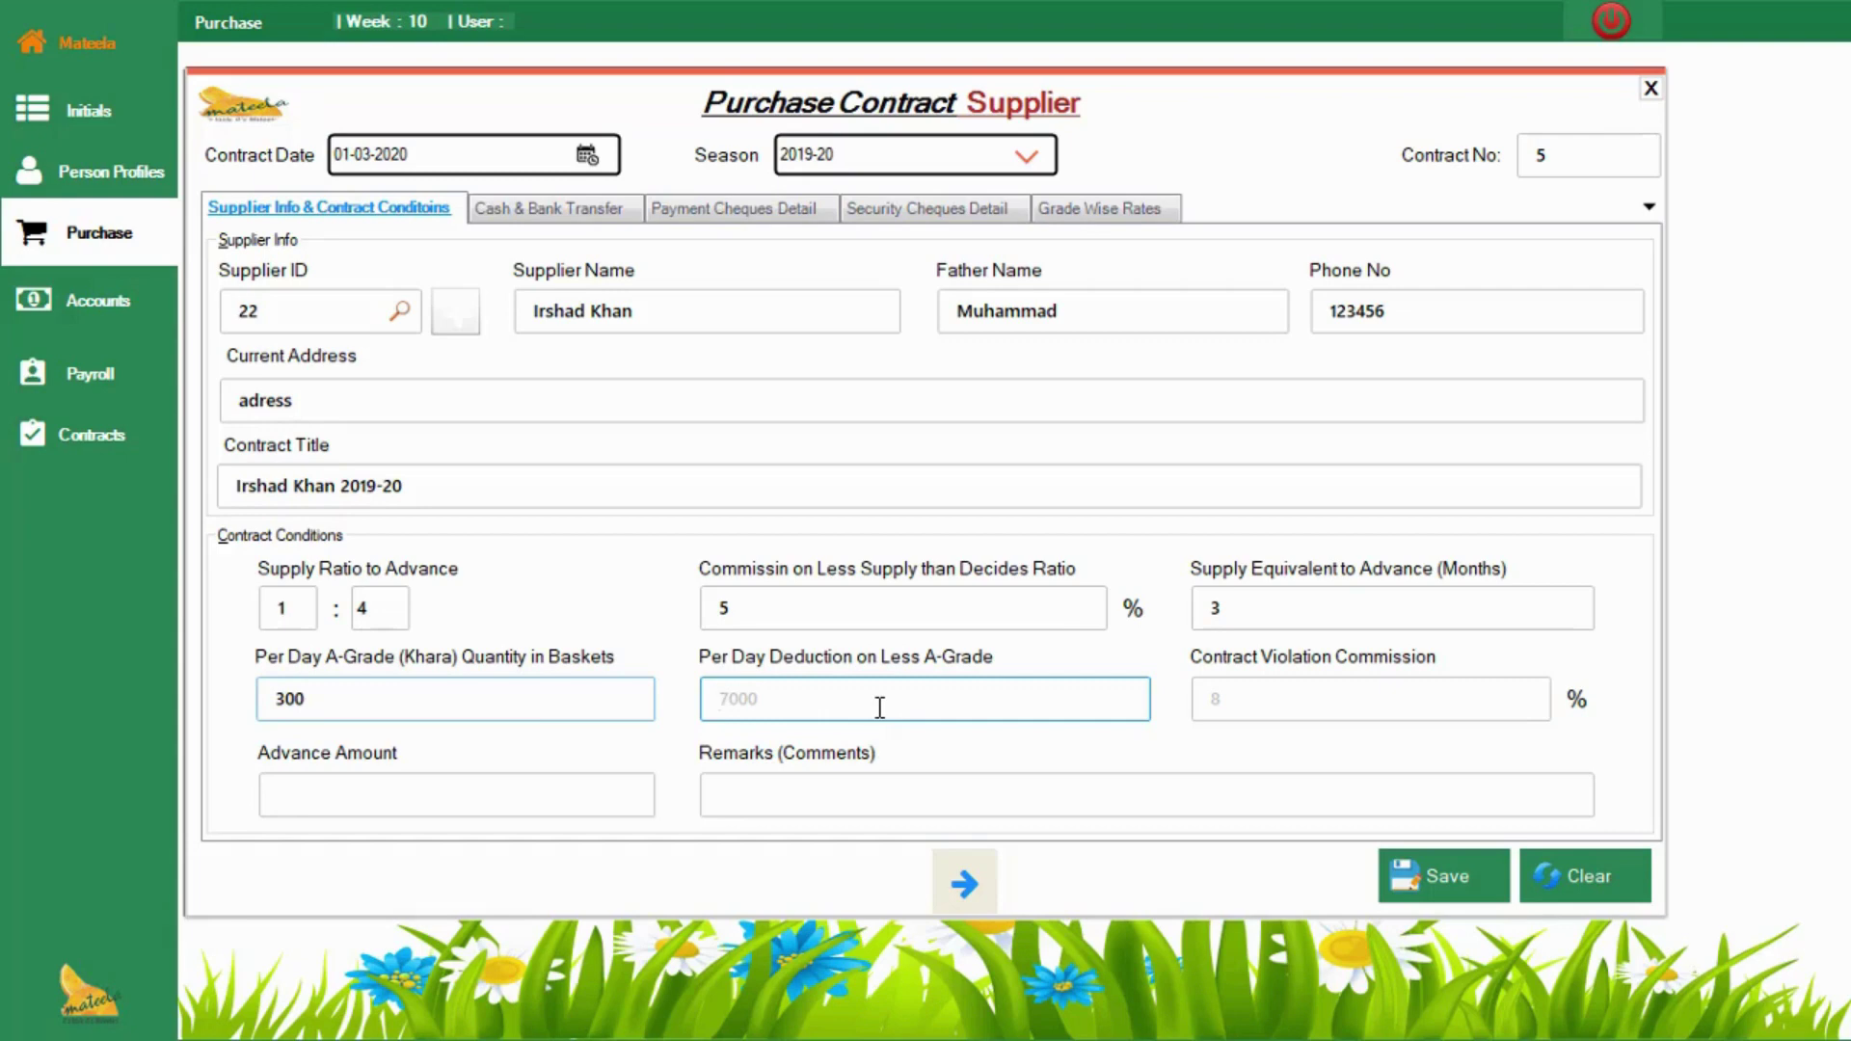
text(3000)
click(1271, 695)
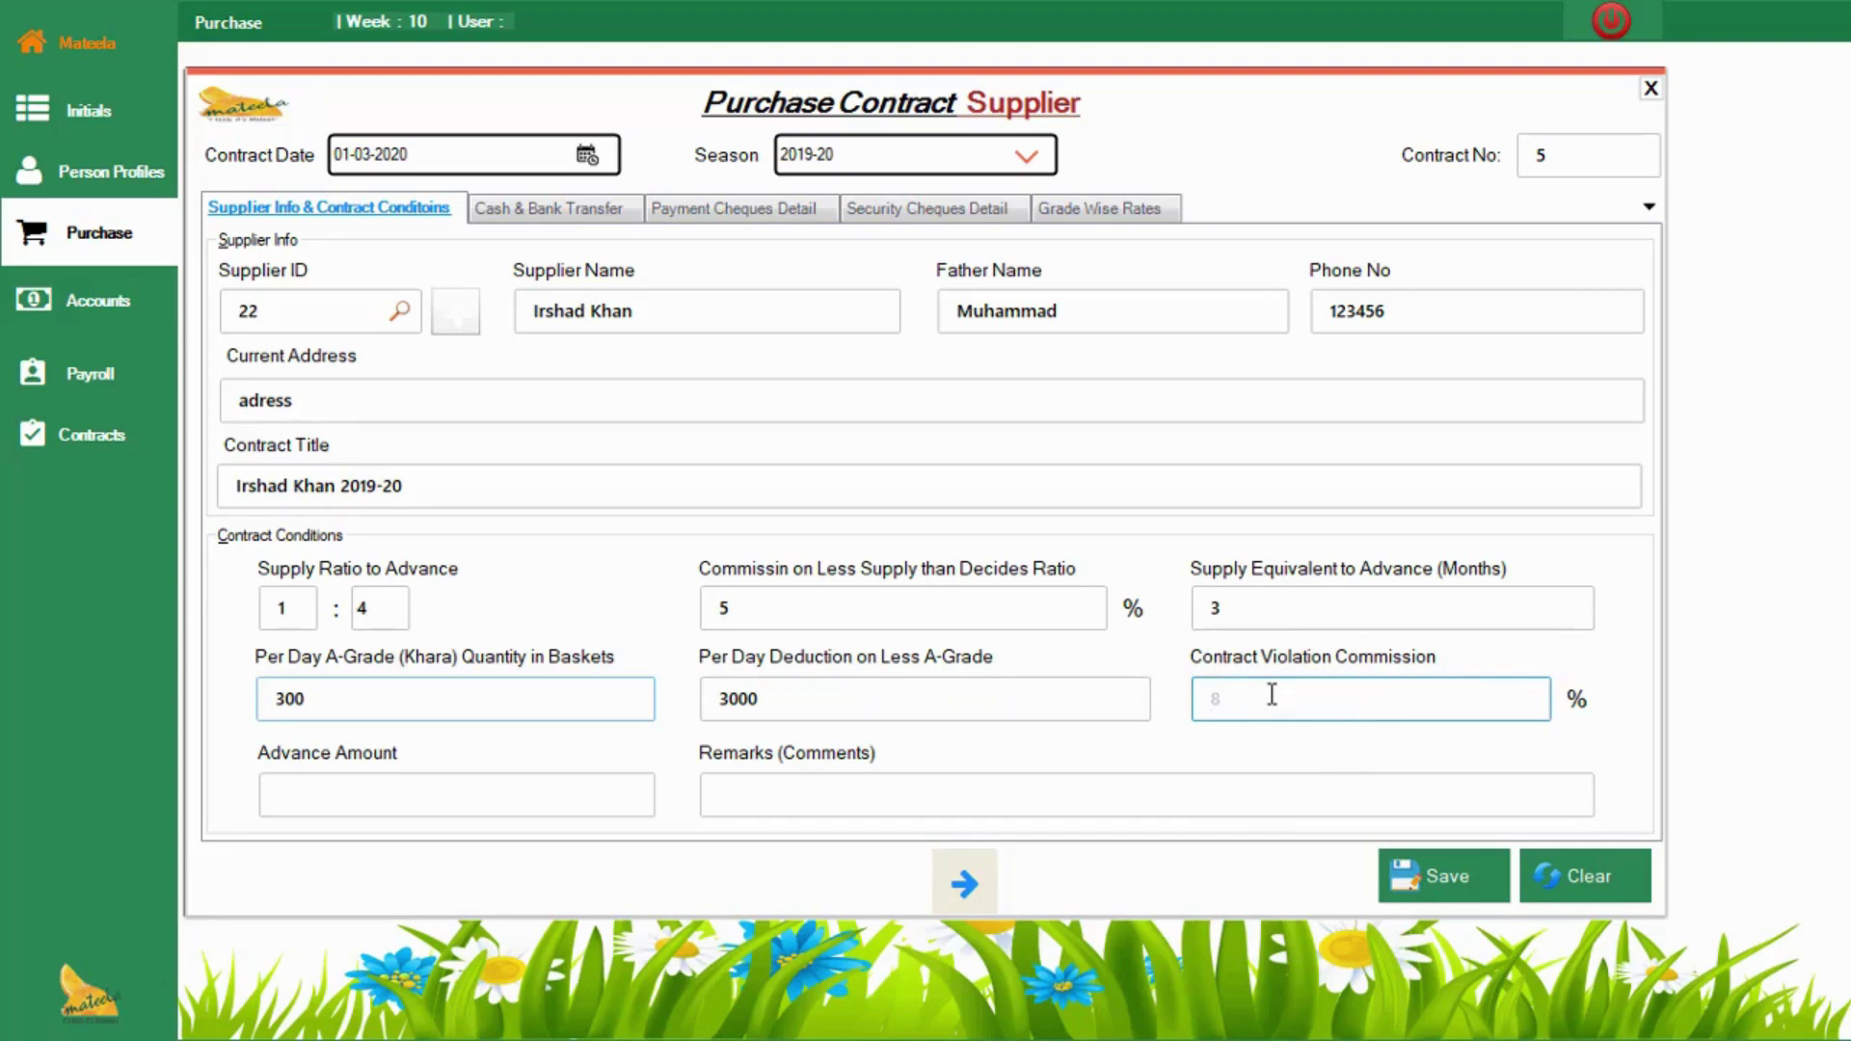
text(9)
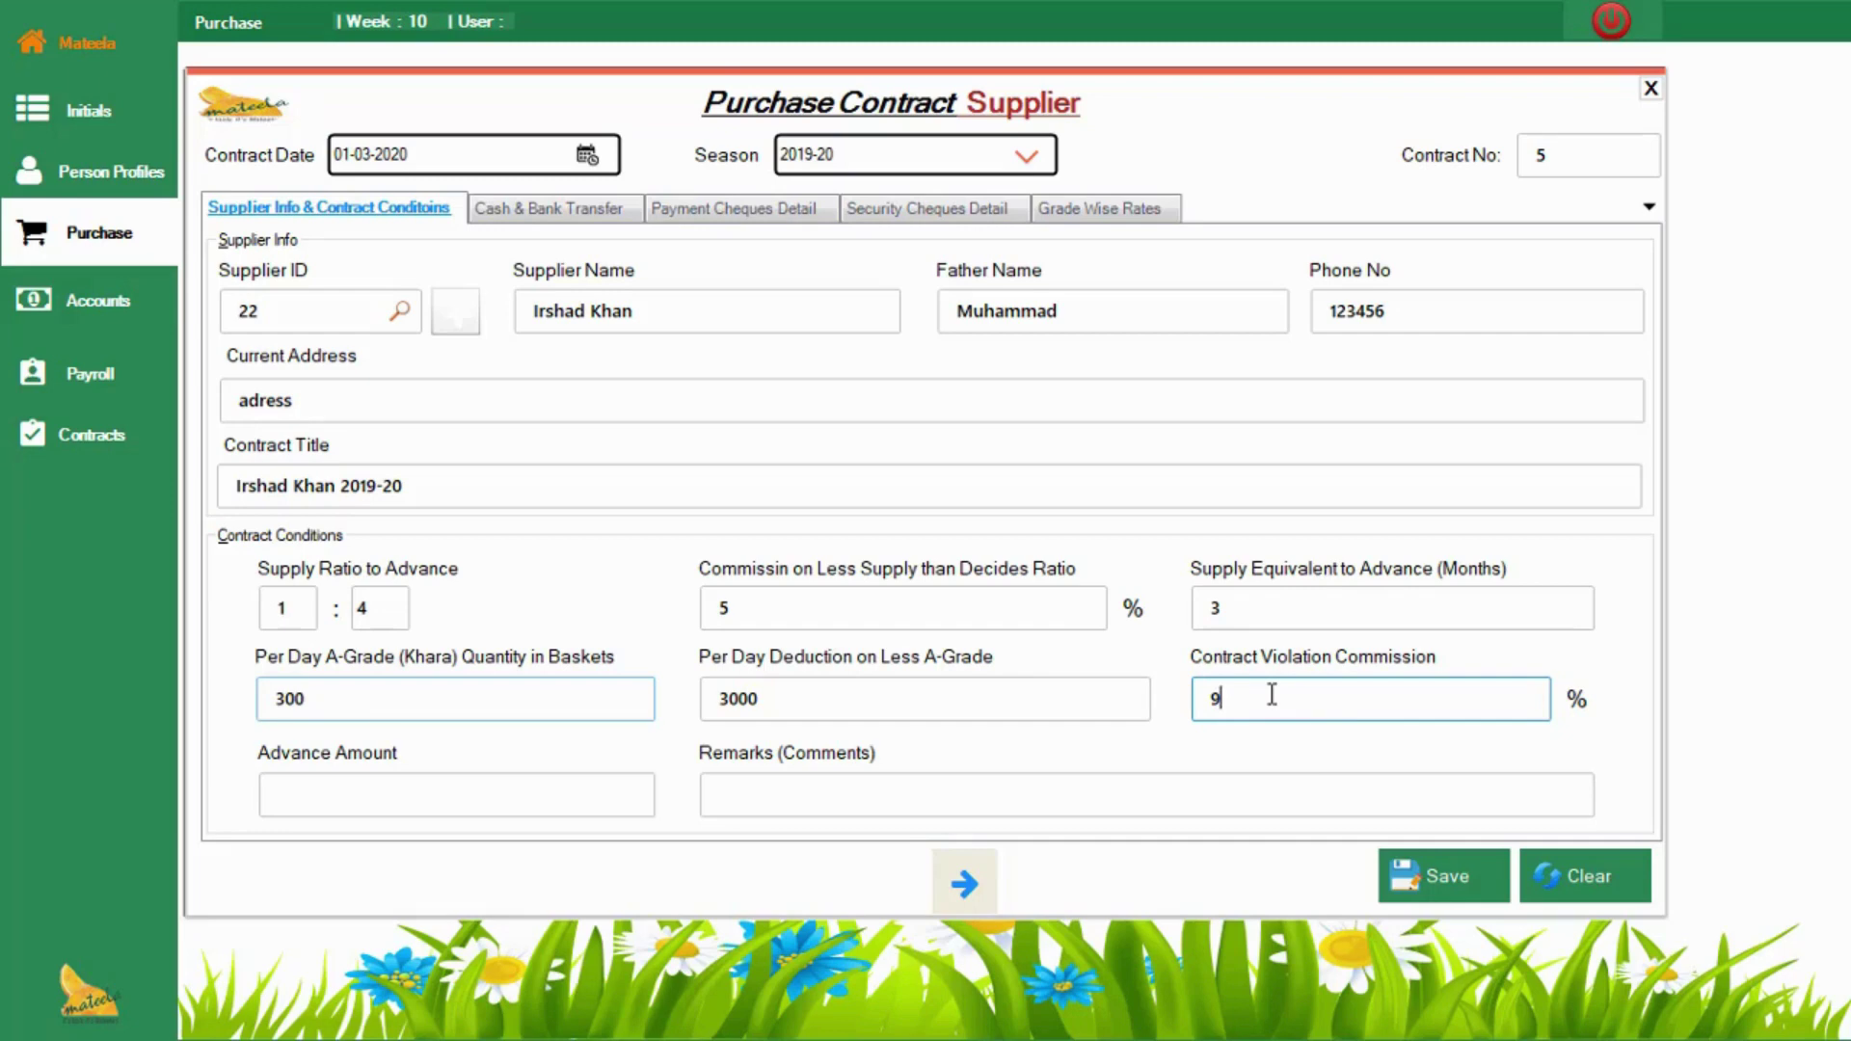
Step: Set the contract's advance amount to 400000 and enter "-" as the remarks
click(415, 783)
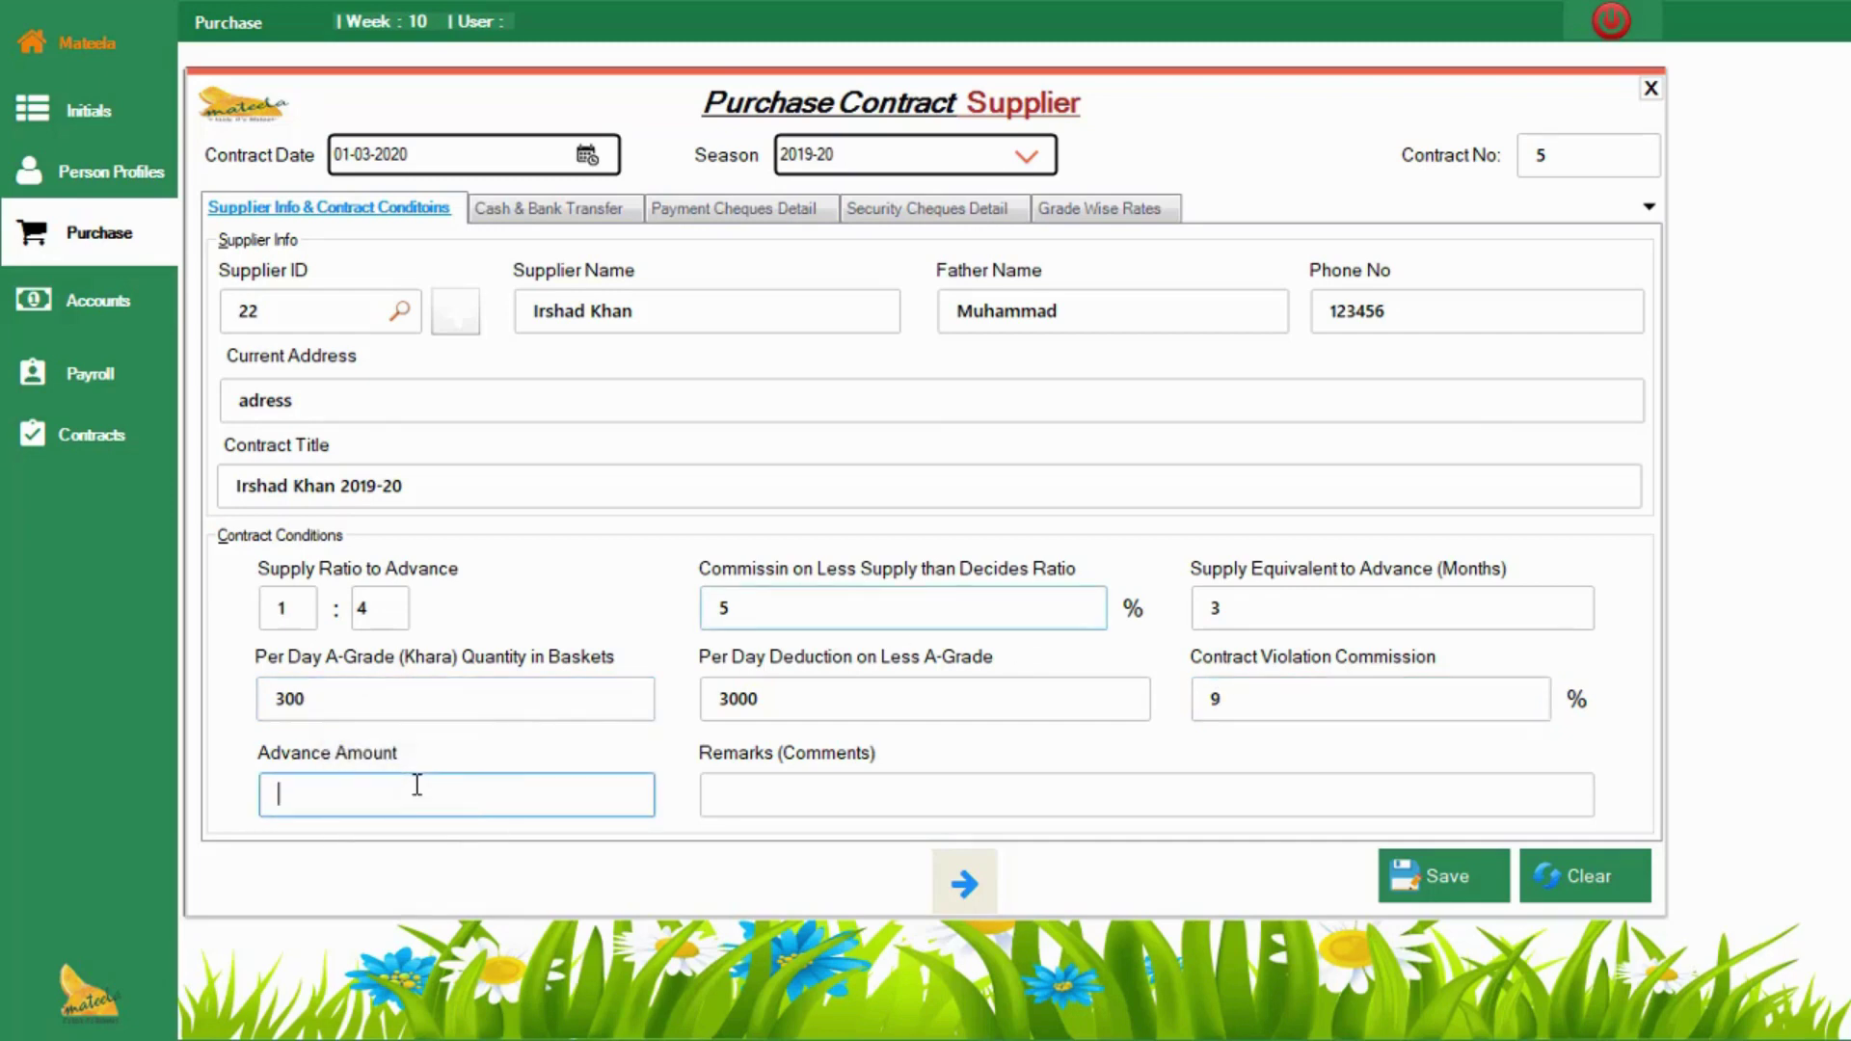
text(400000)
click(897, 802)
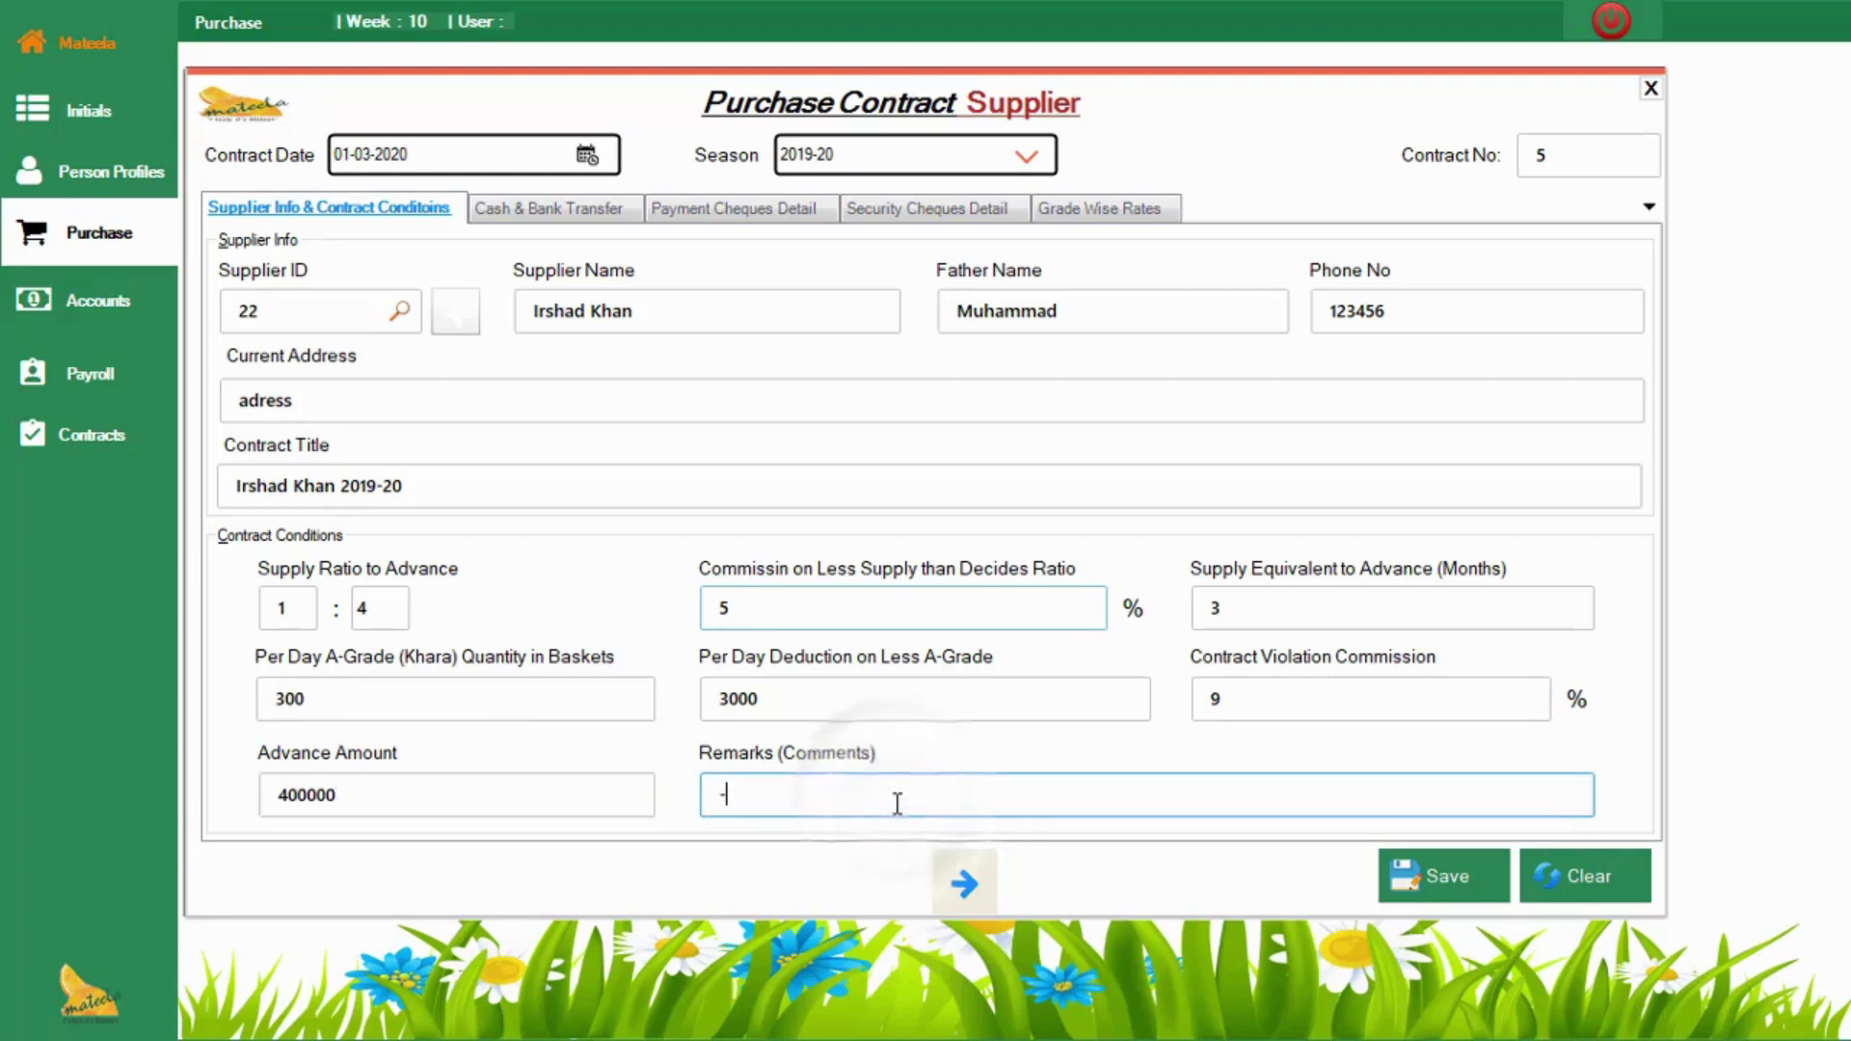
text(-)
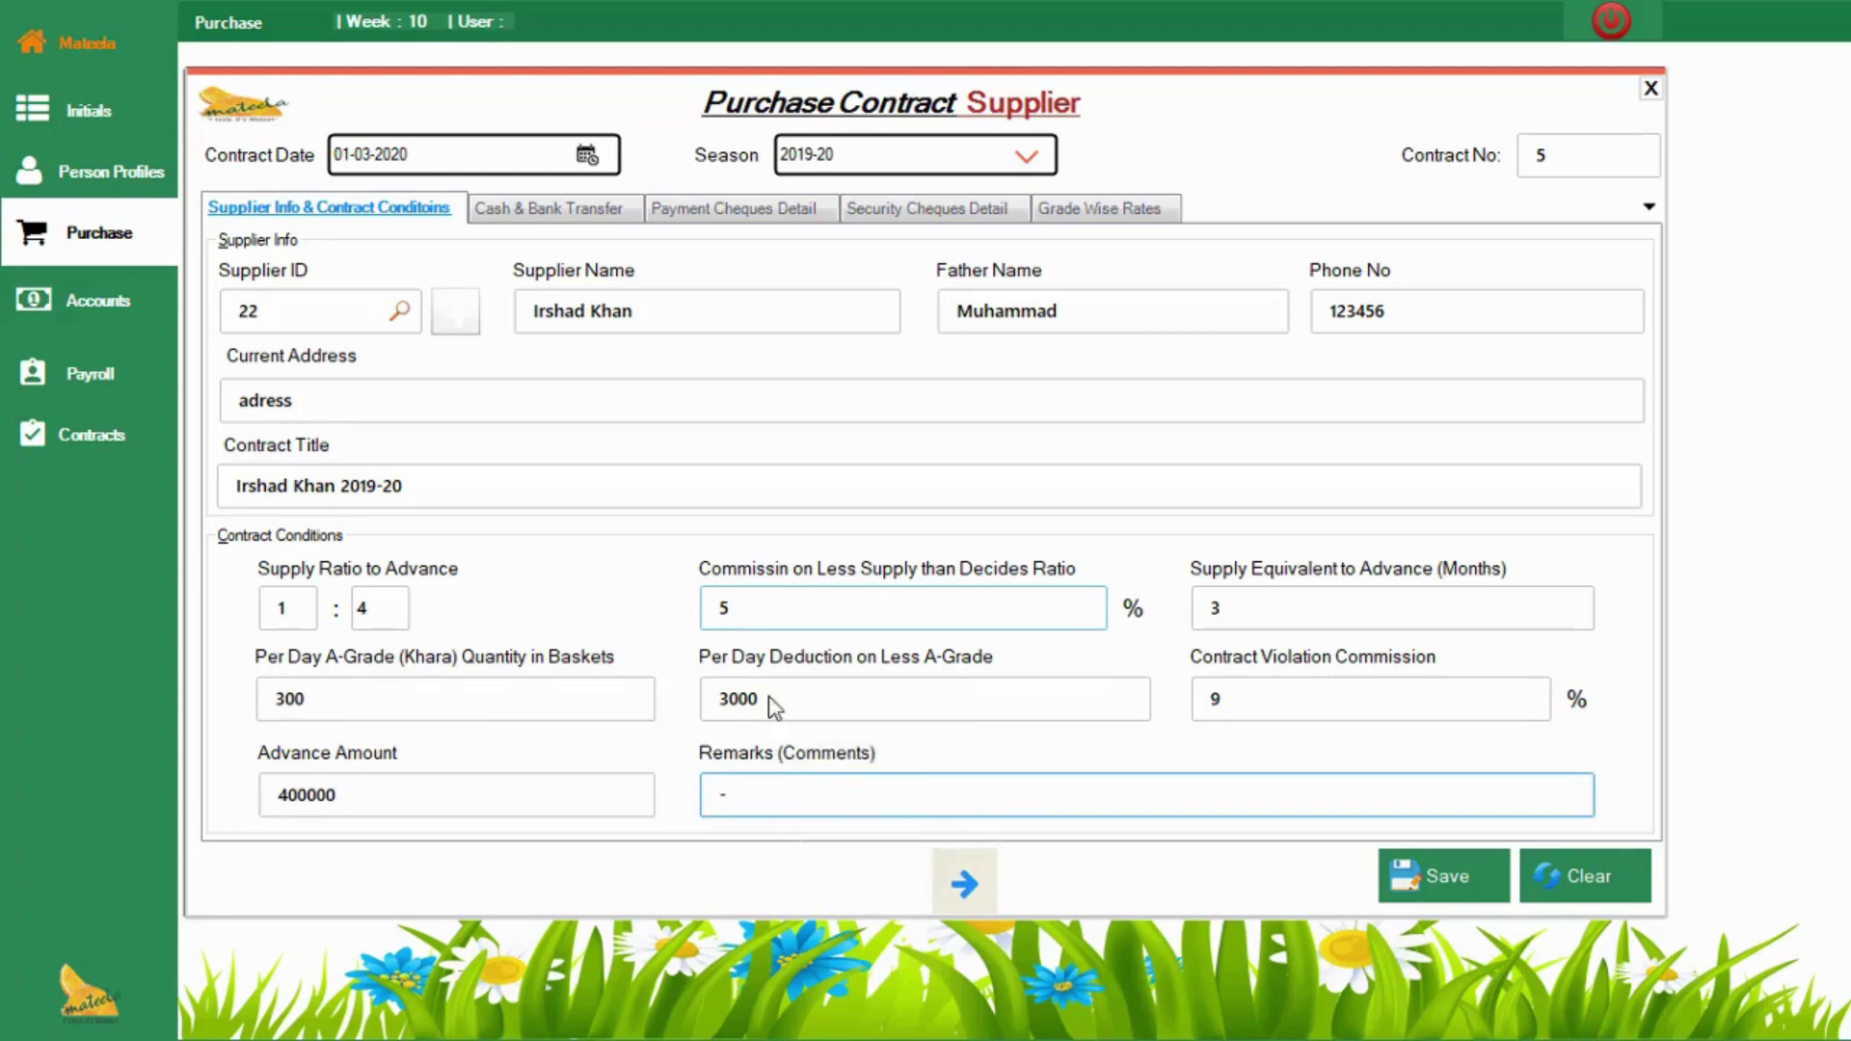
Step: Add a cash payment of 100000 from the Business Cash account with "-" as remarks to the contract's payments
click(551, 209)
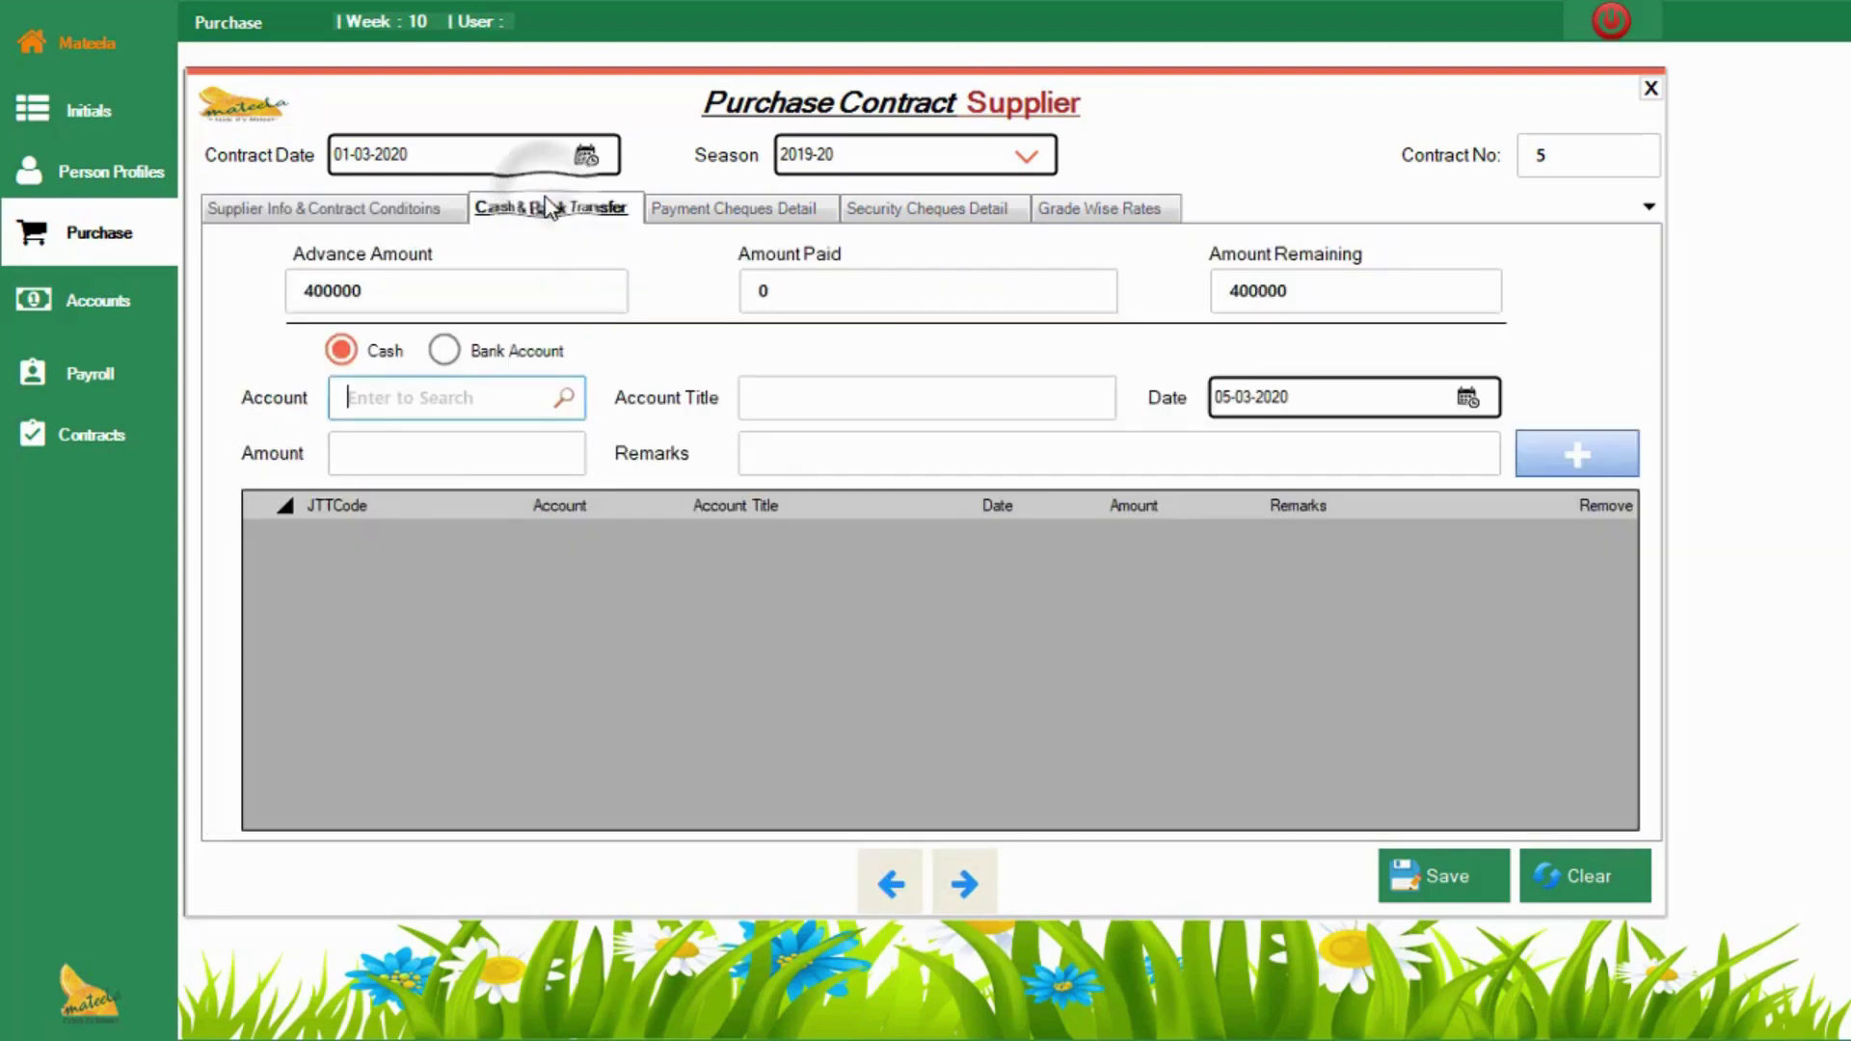
click(455, 399)
double_click(453, 397)
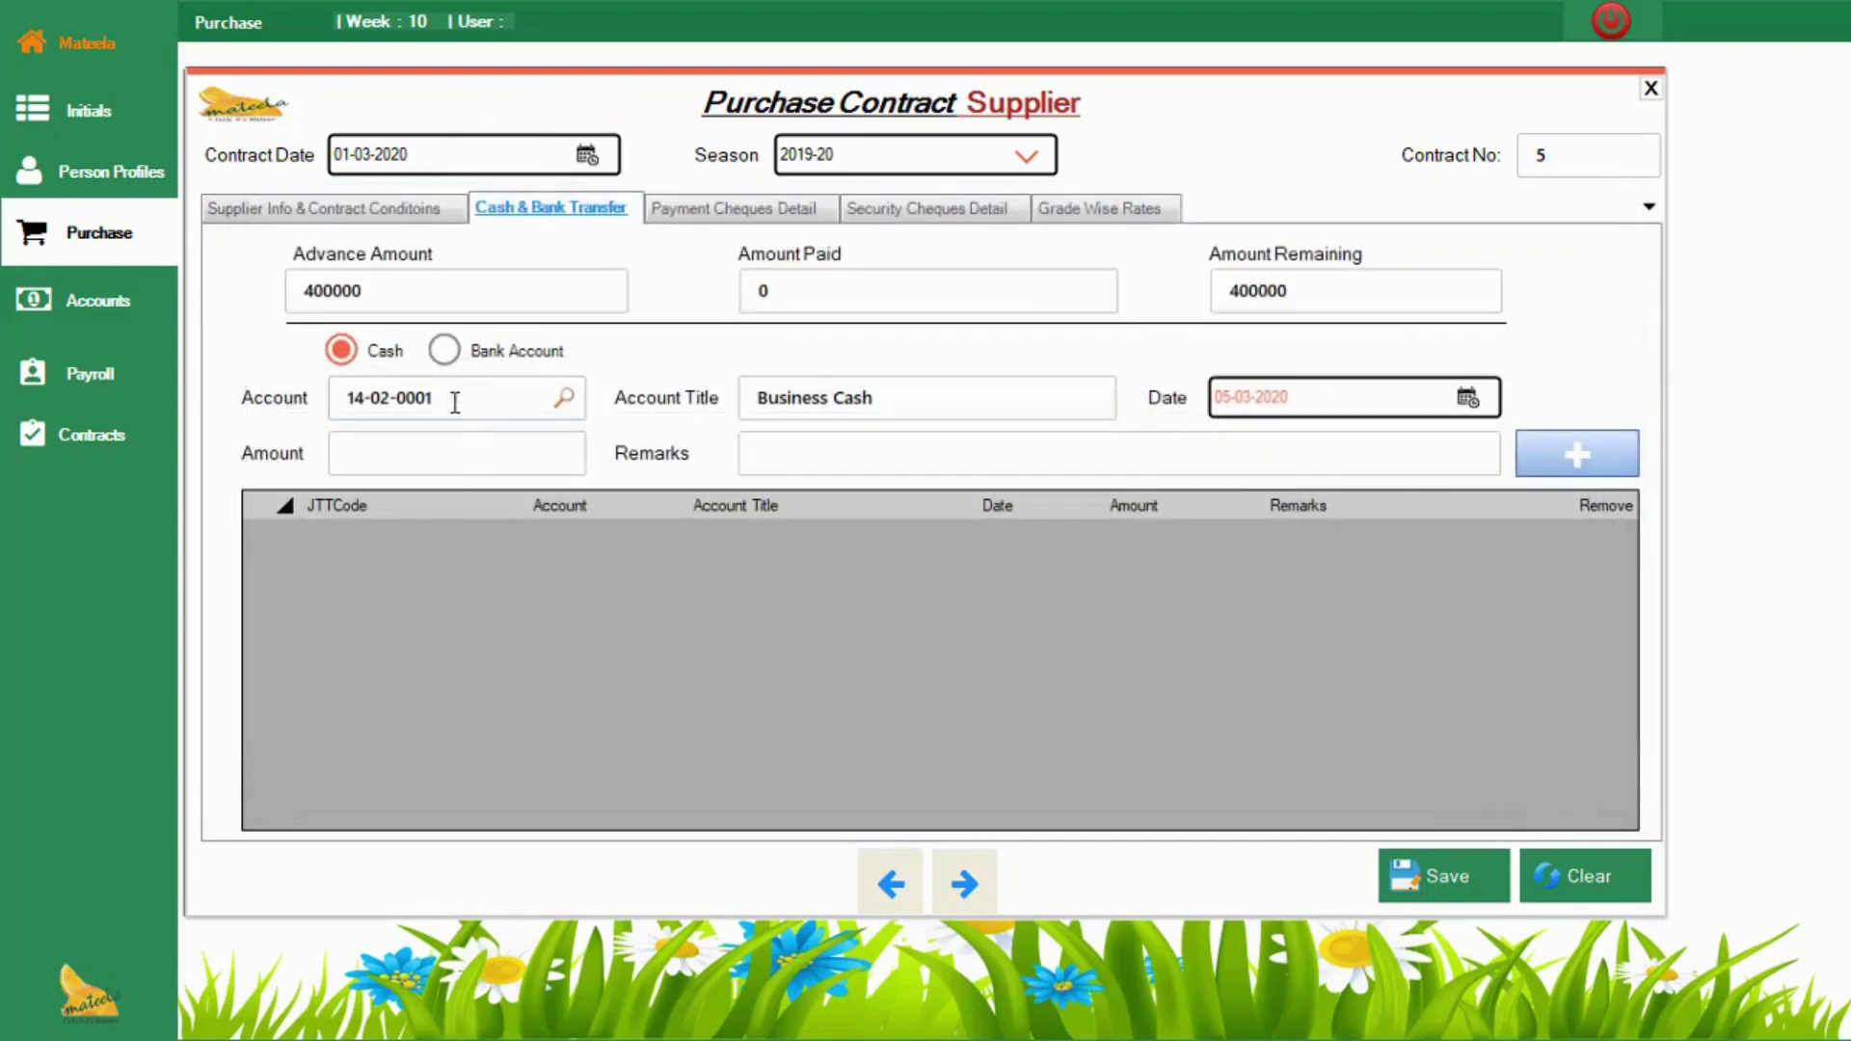
click(456, 458)
text(100)
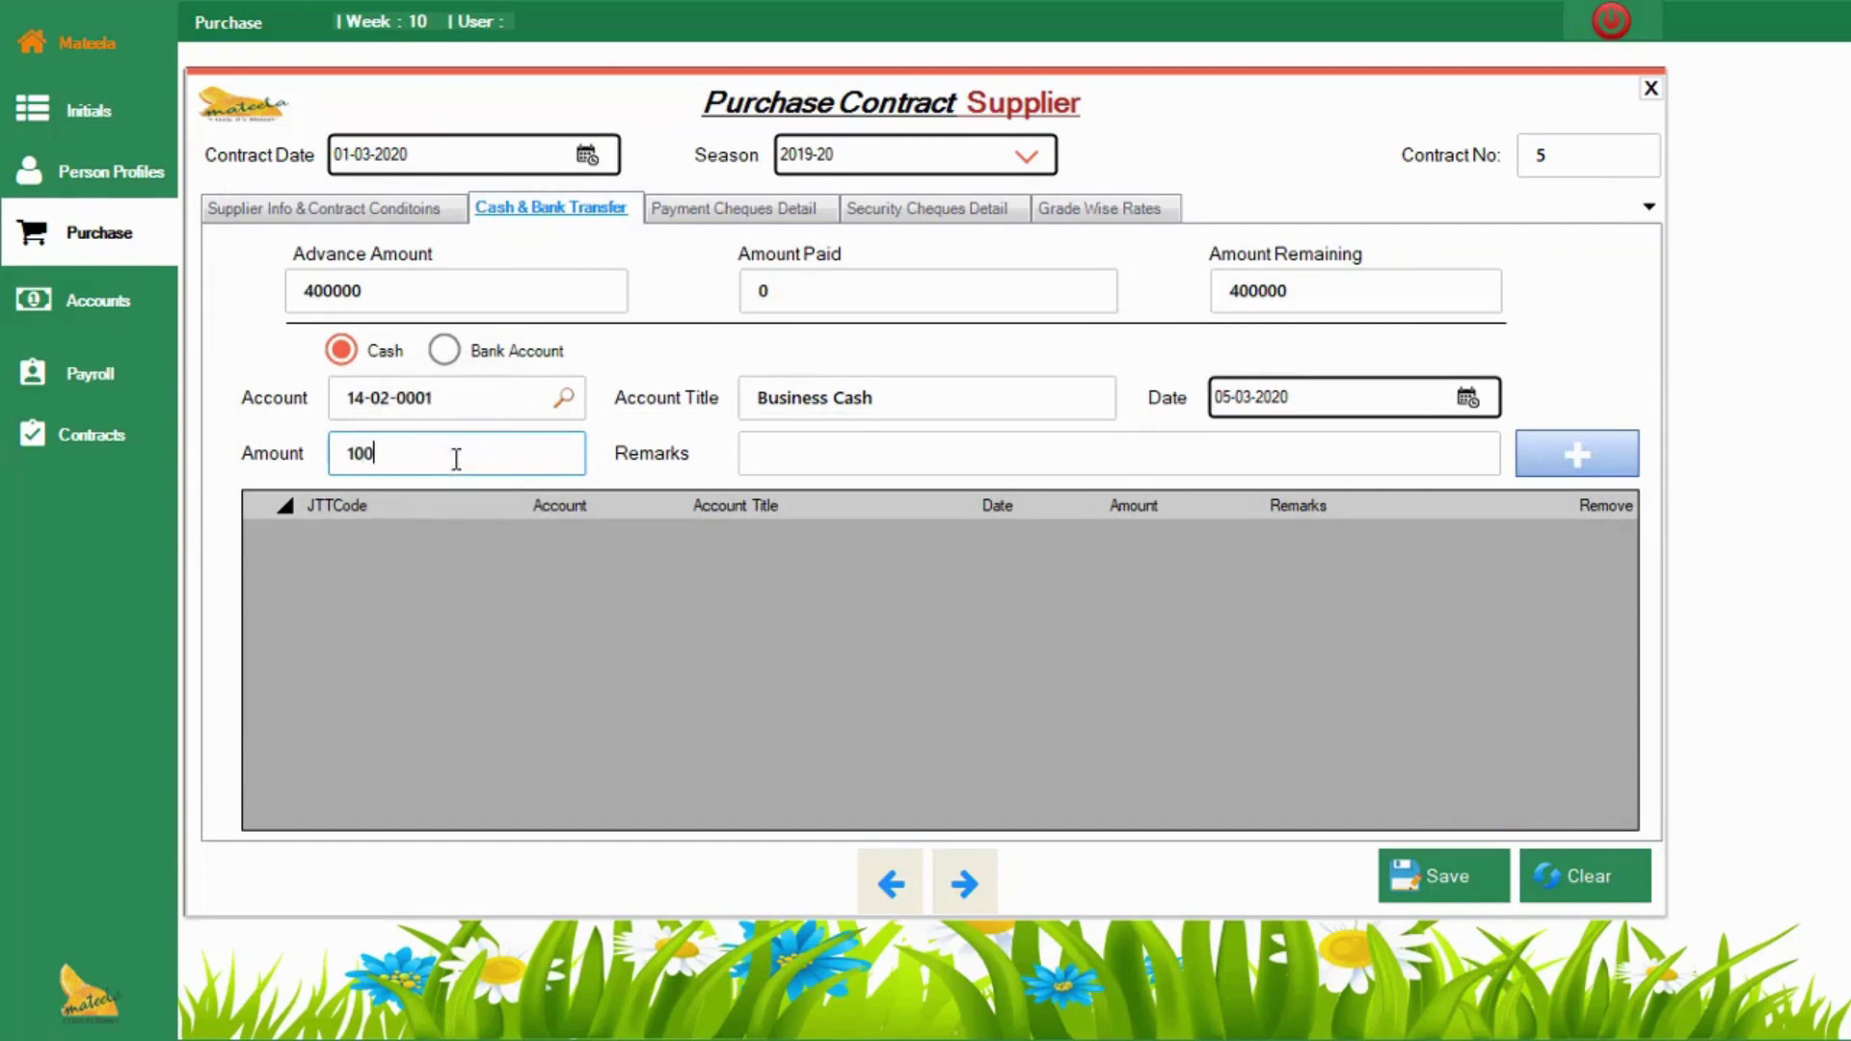
text(000)
click(899, 449)
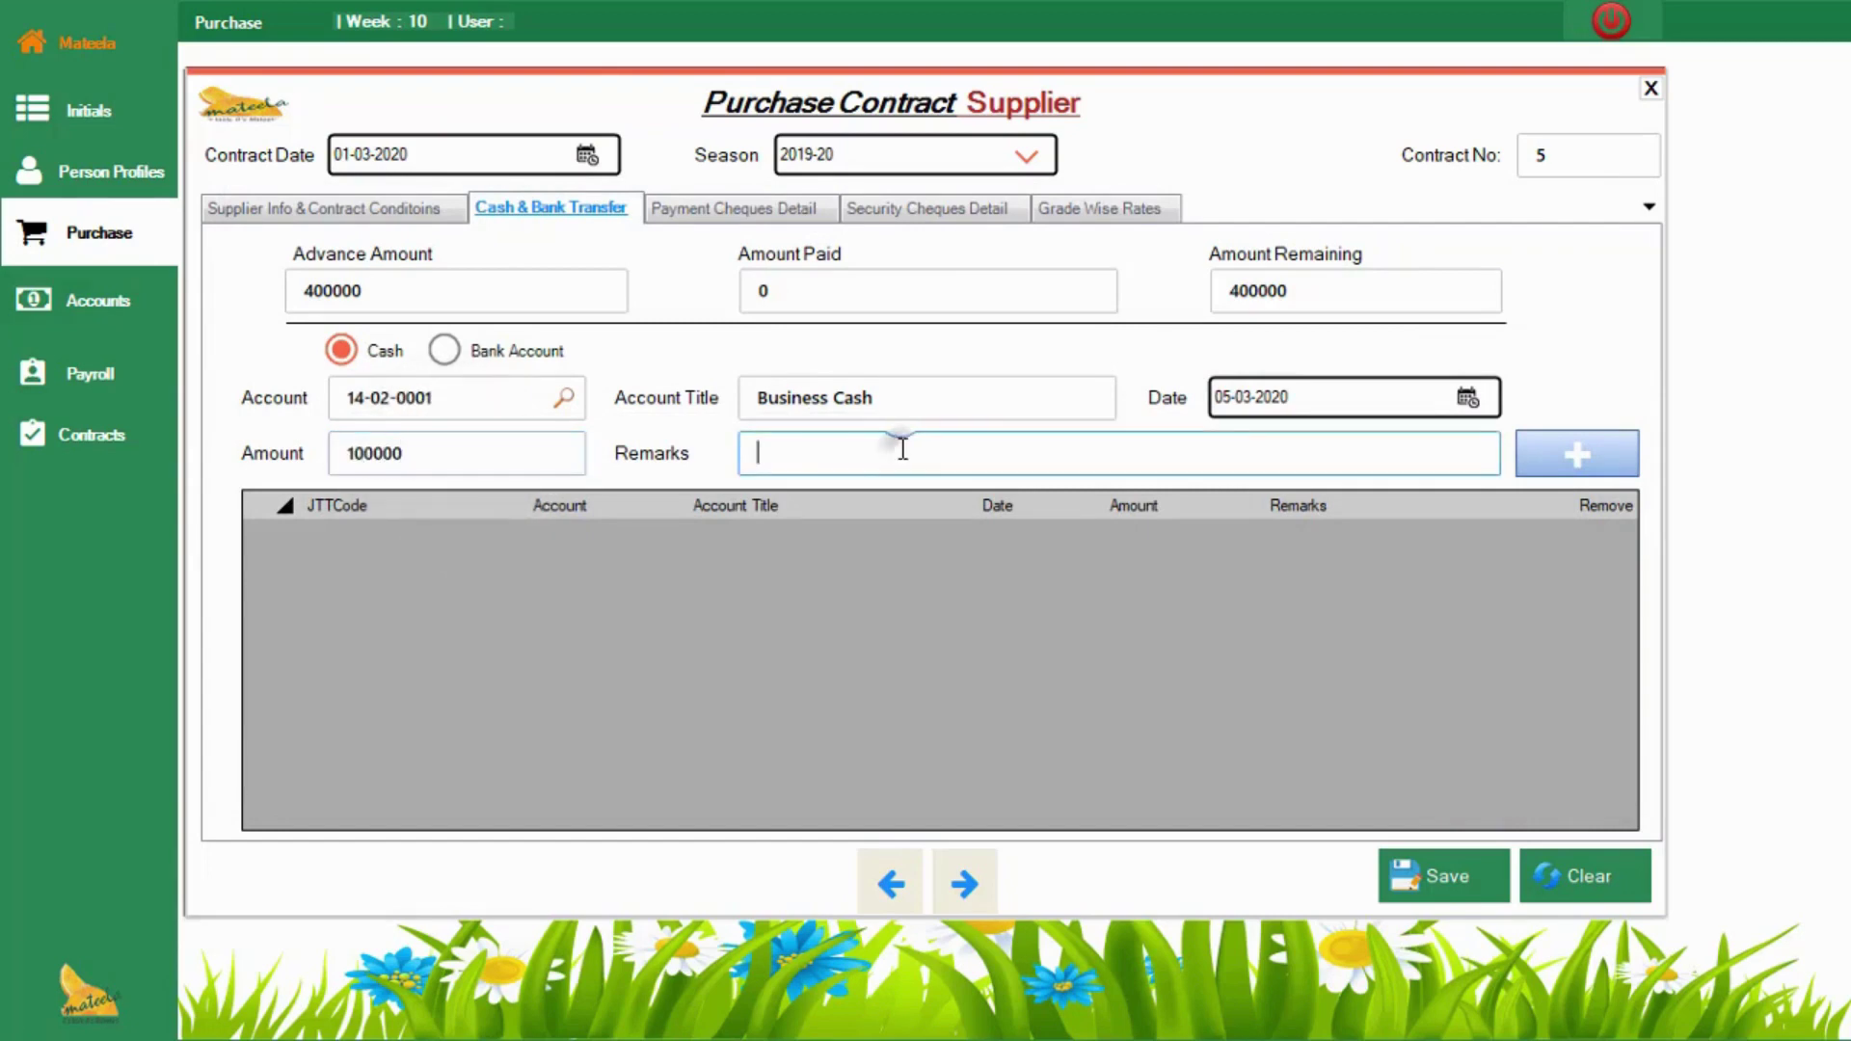
click(1601, 453)
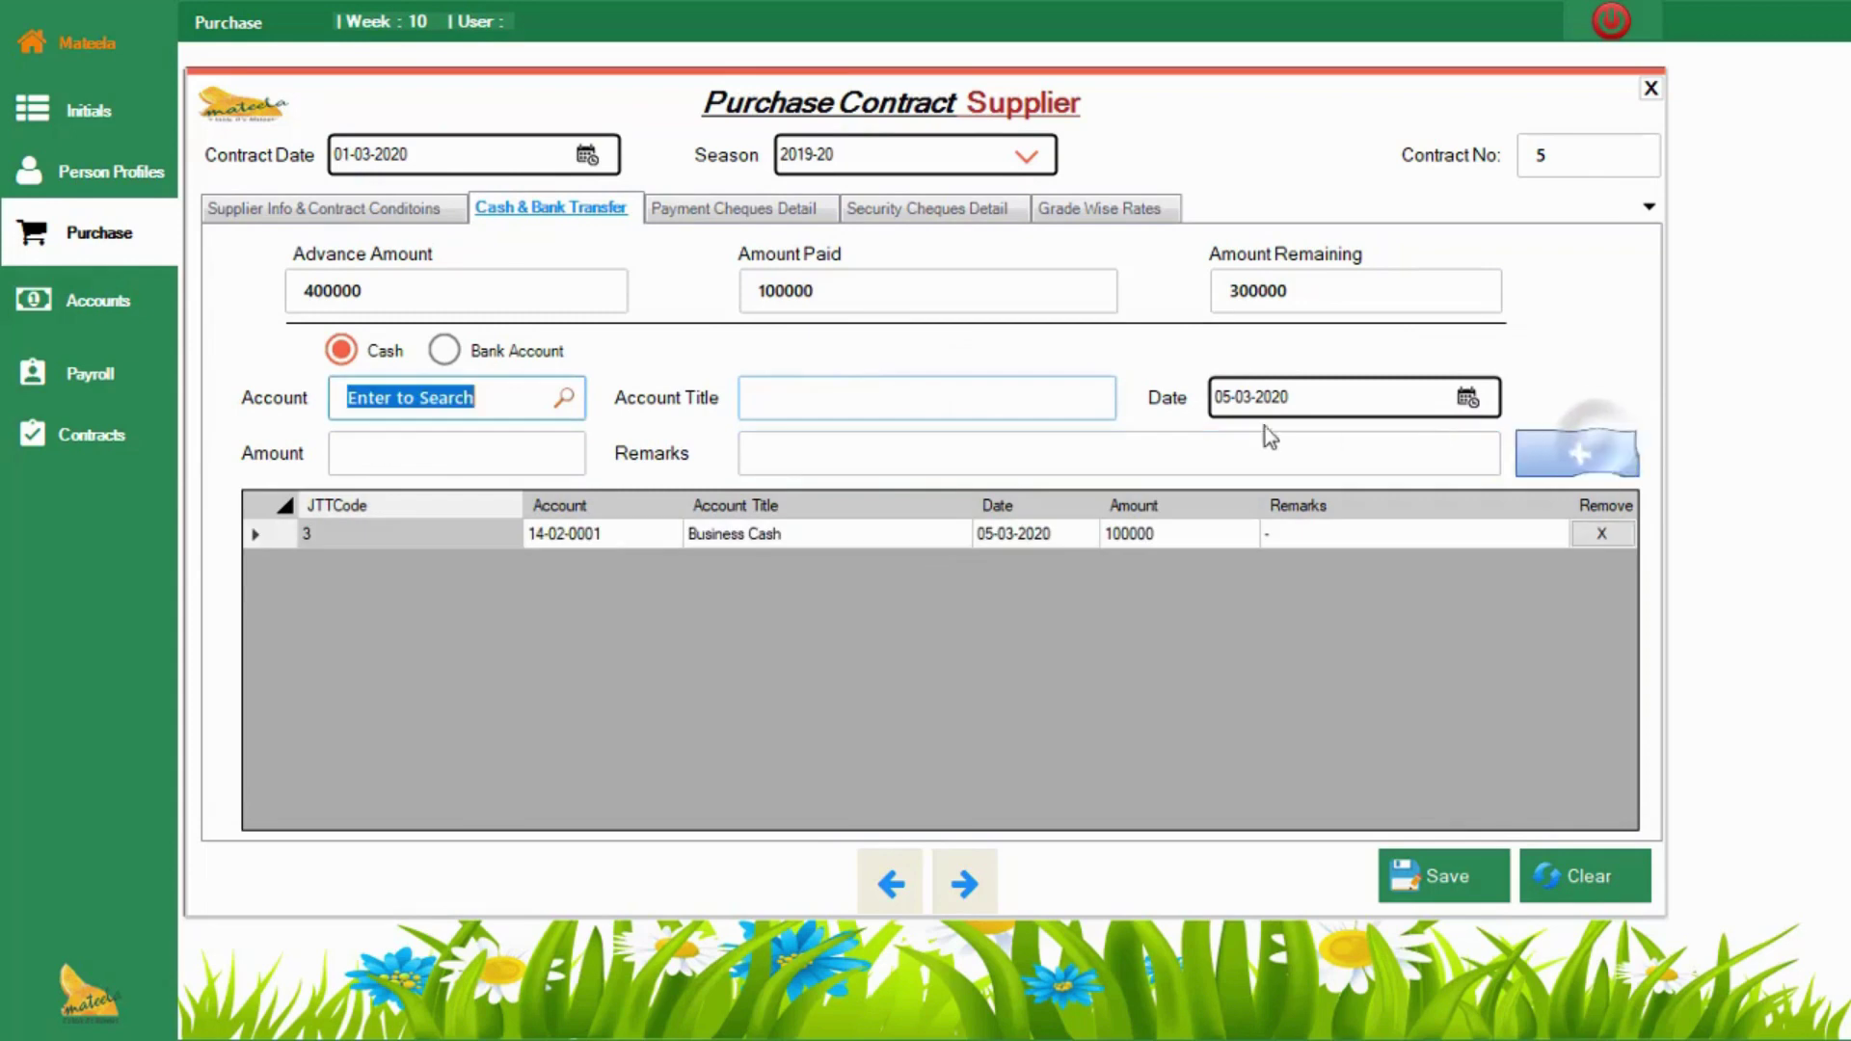
Step: Prepare a bank account payment from TEST ACCOUNT with the amount set to 200000
click(447, 351)
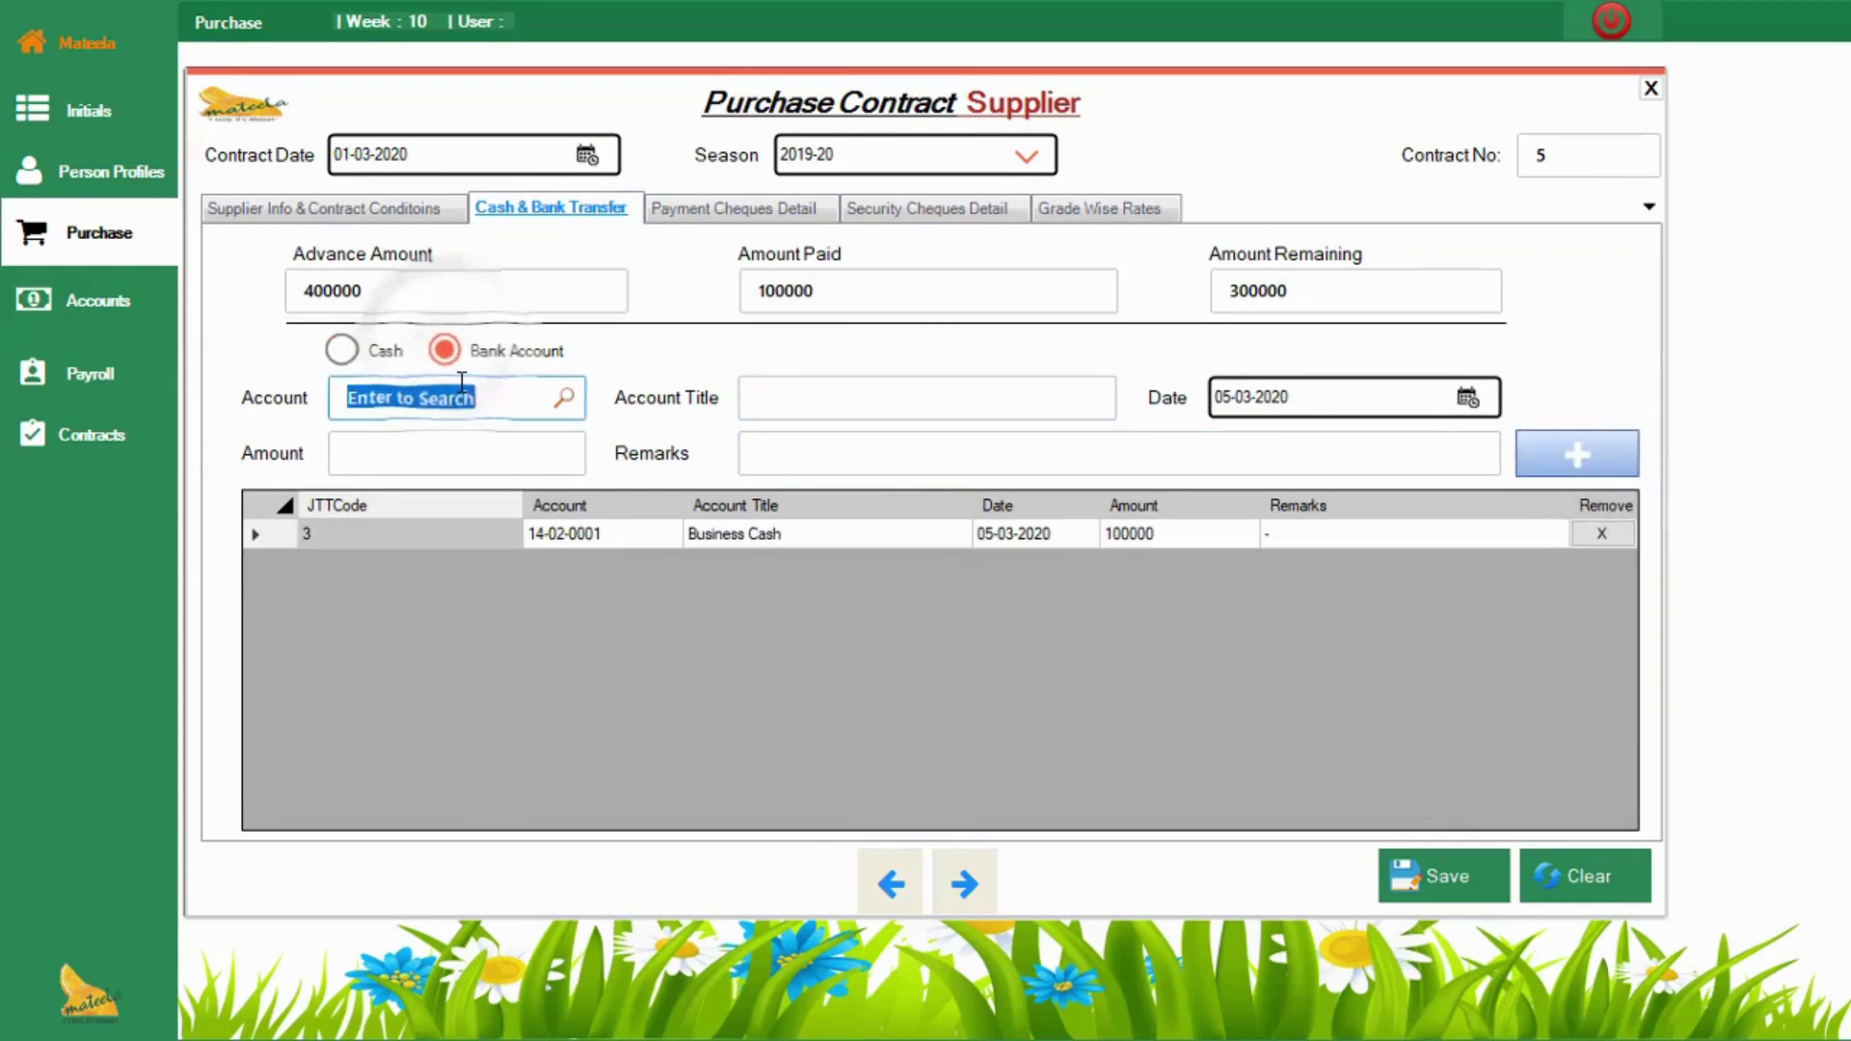
click(462, 383)
key(Return)
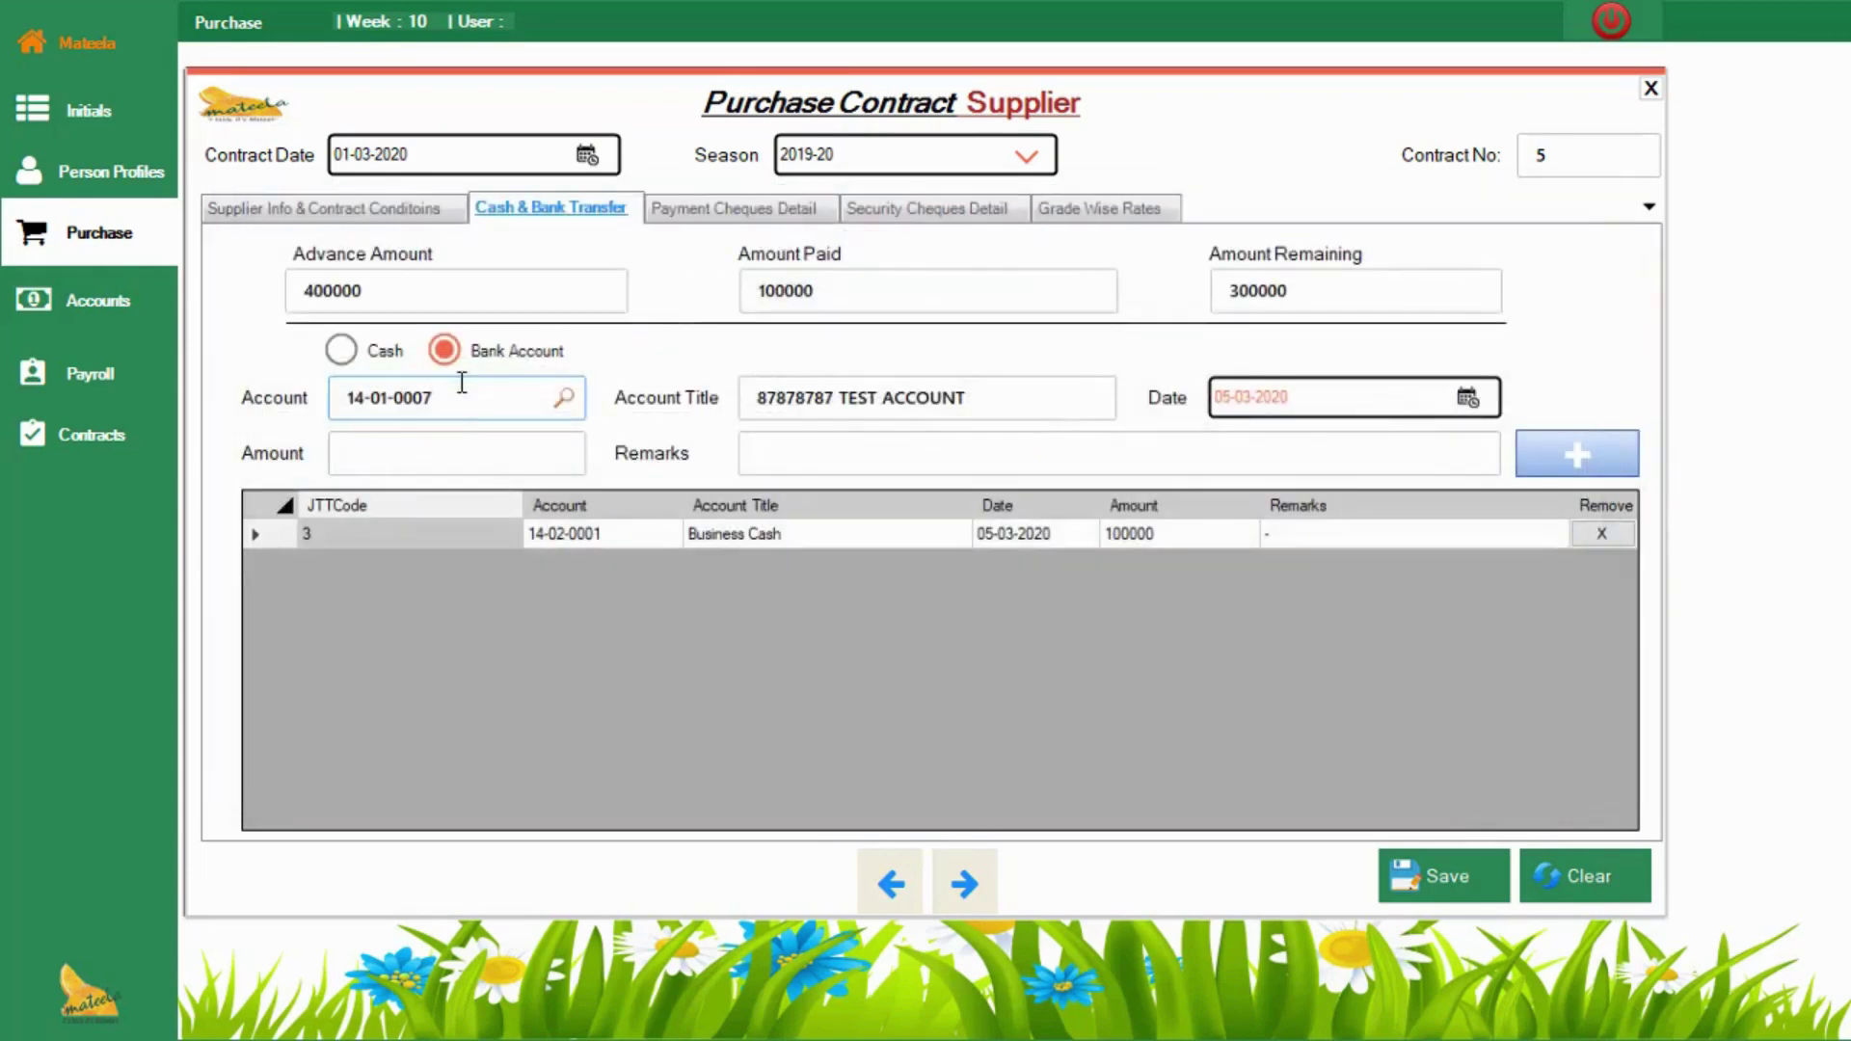
click(461, 436)
text(200000)
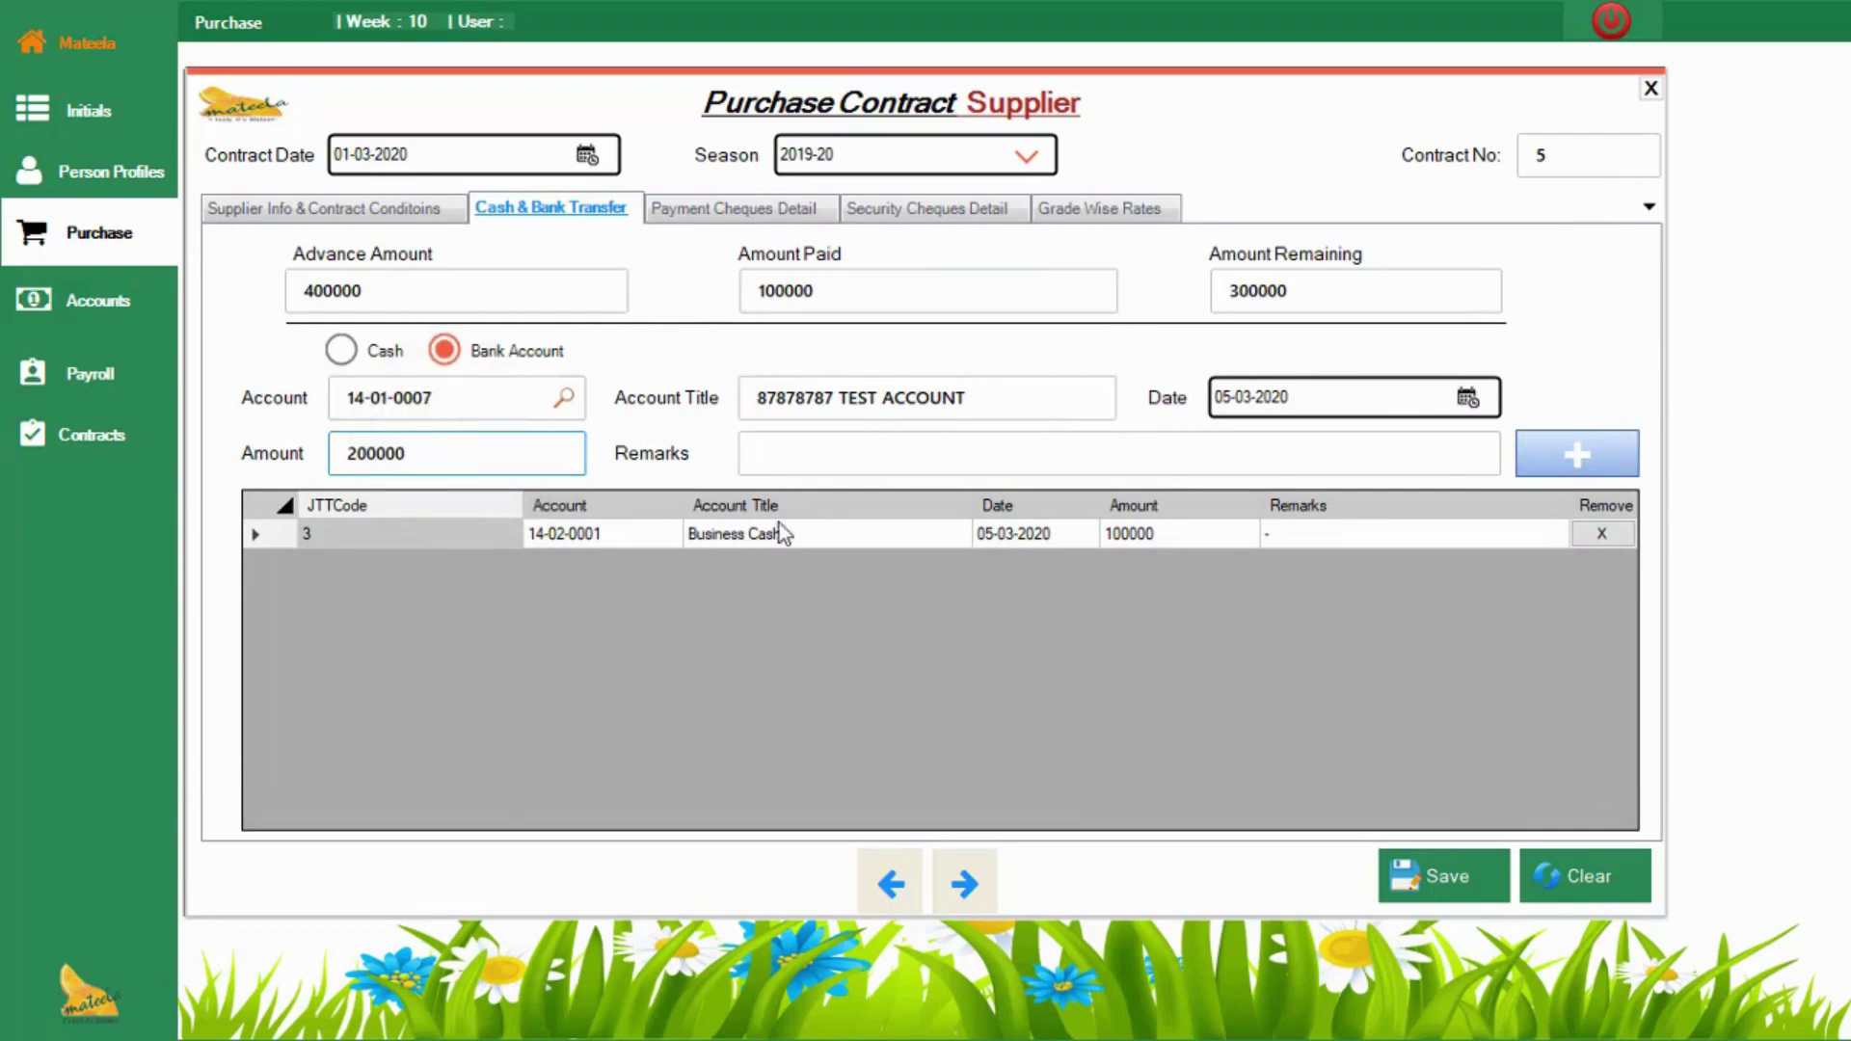
Step: Enter "online transfer" as the bank payment's remarks and add the payment to the list
click(823, 463)
text(bank)
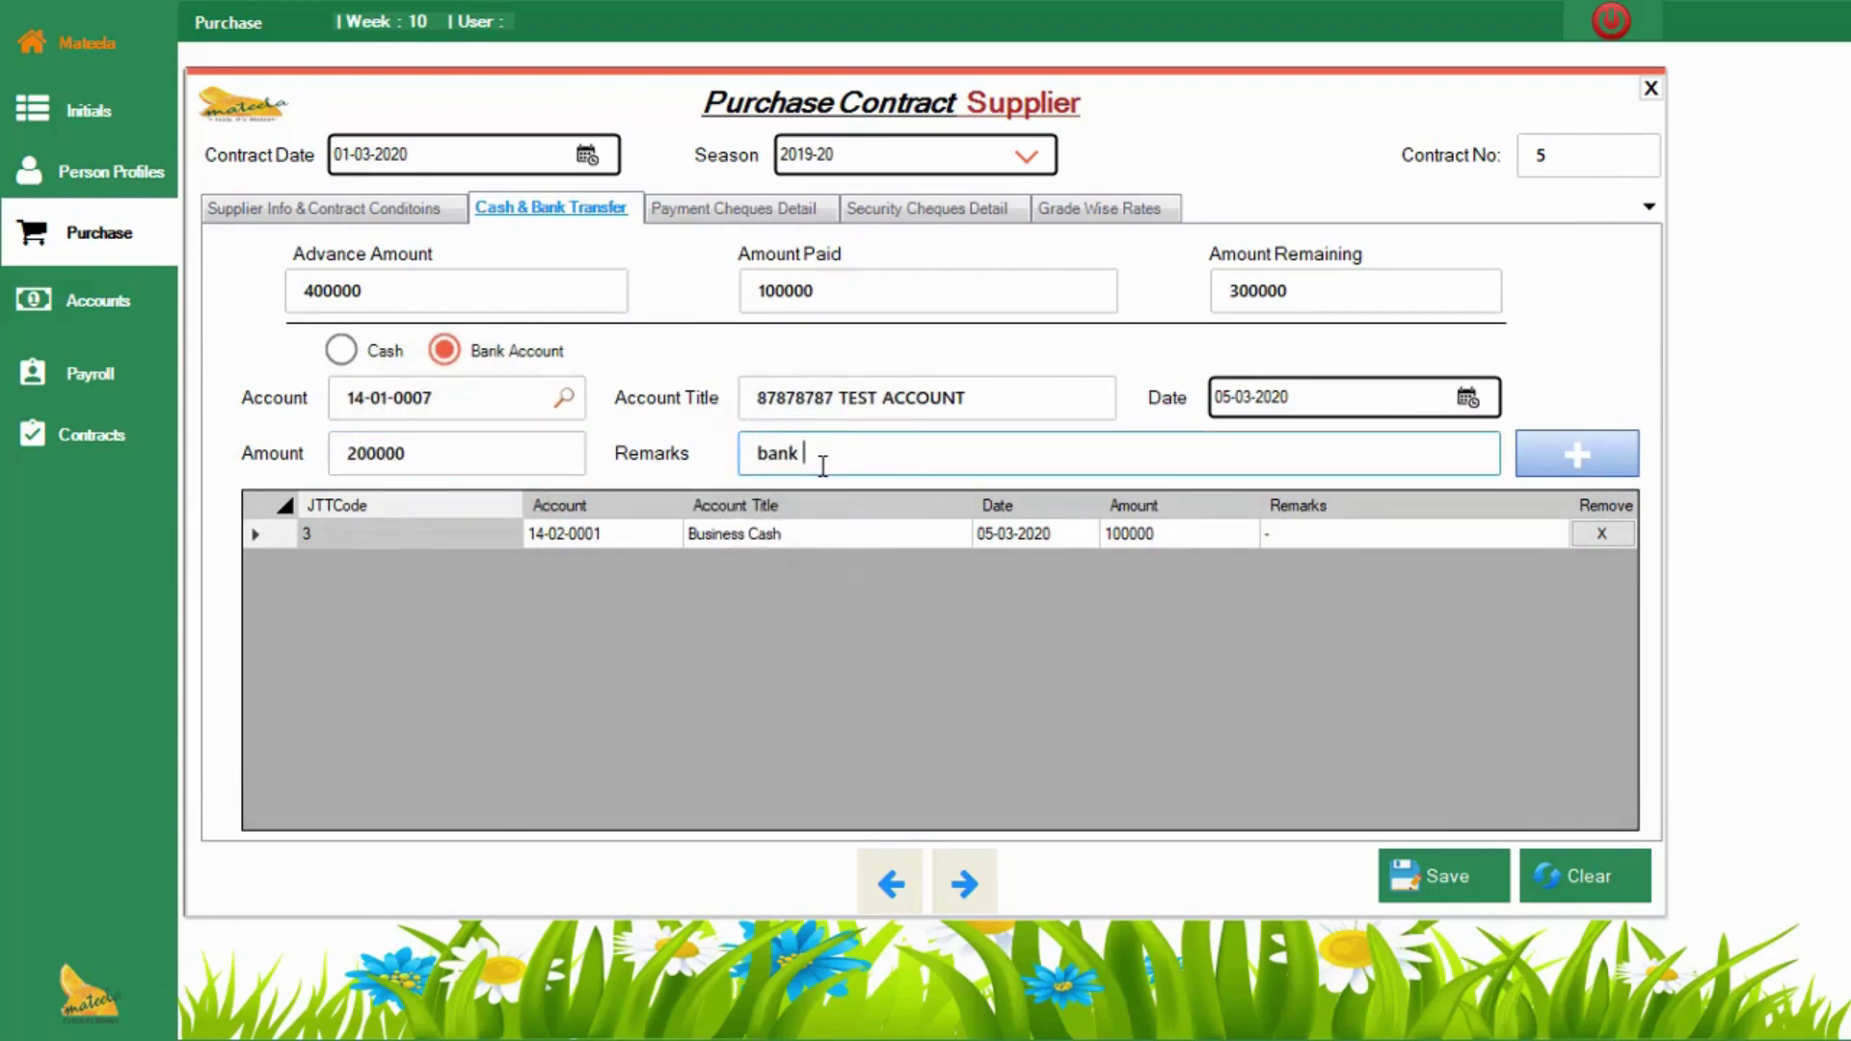
key(BackSpace)
key(BackSpace)
key(BackSpace)
key(BackSpace)
key(BackSpace)
text(online trans)
click(1578, 454)
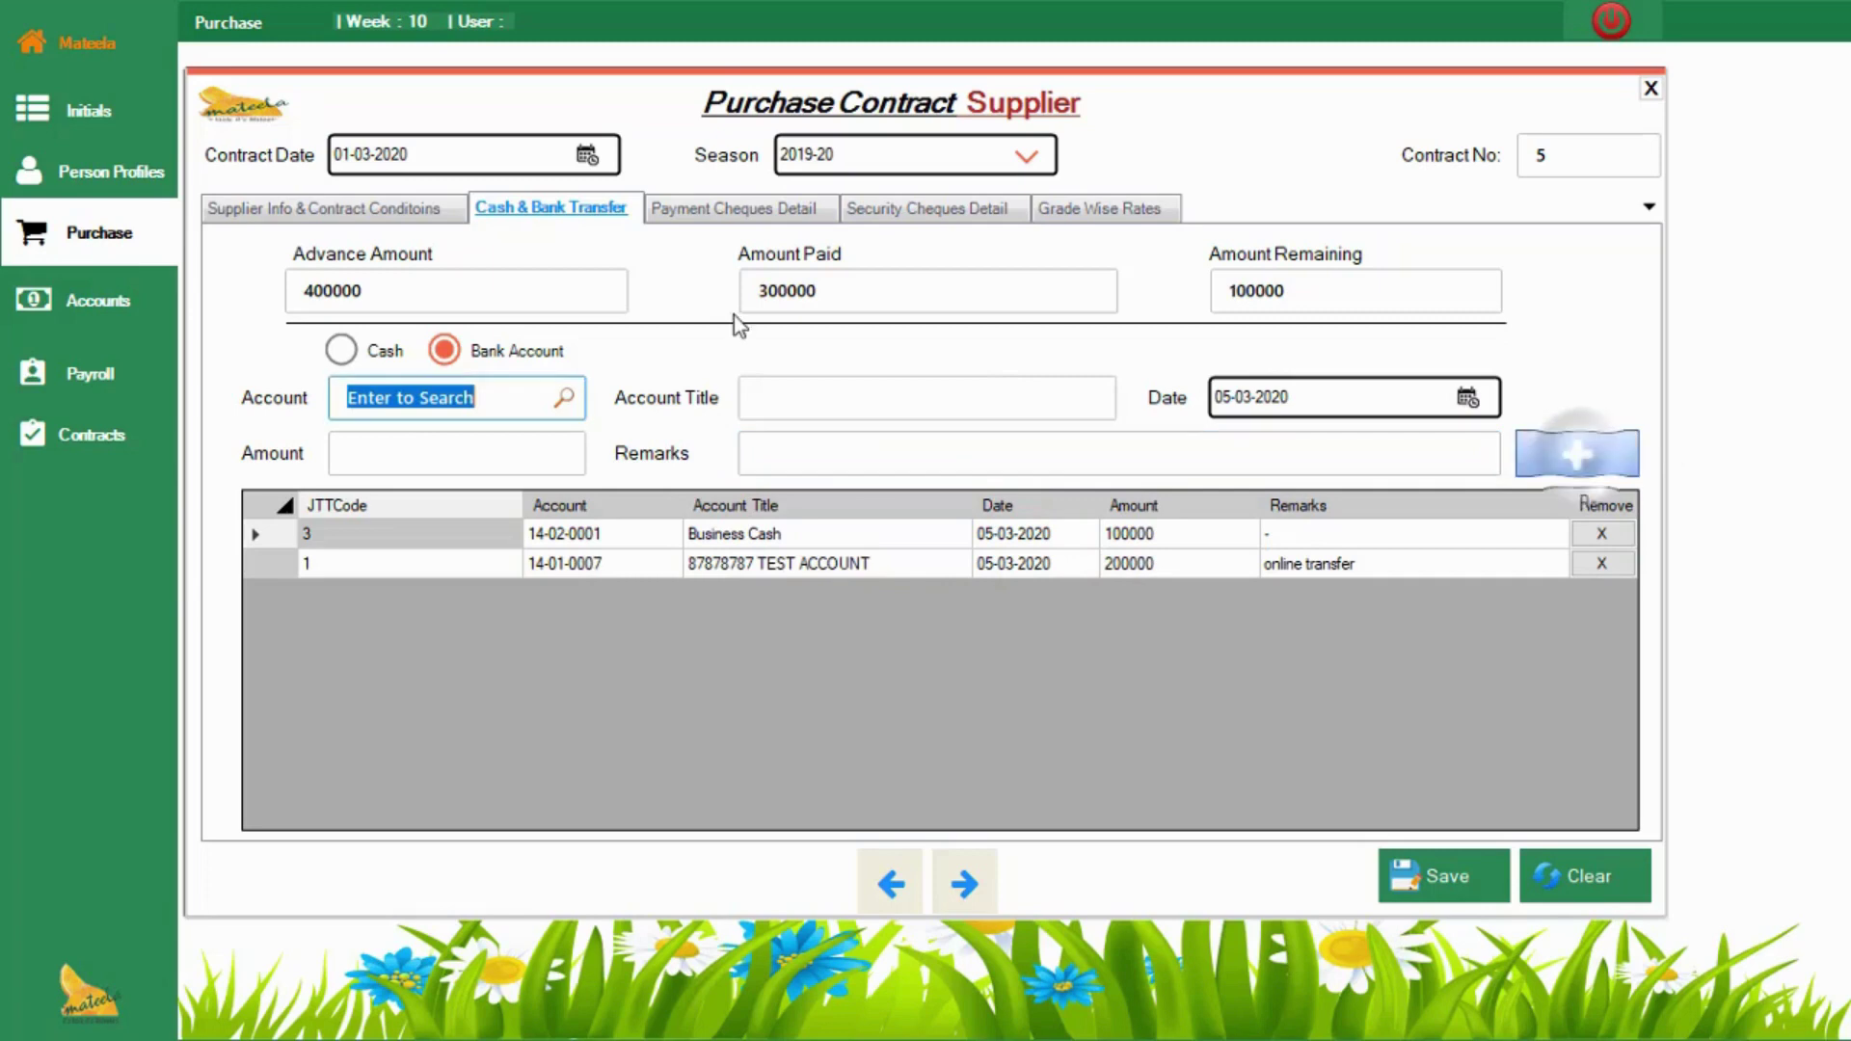
Step: Set the payment cheque's handover date to 05-03-2020 and its cheque type to Cross
click(683, 214)
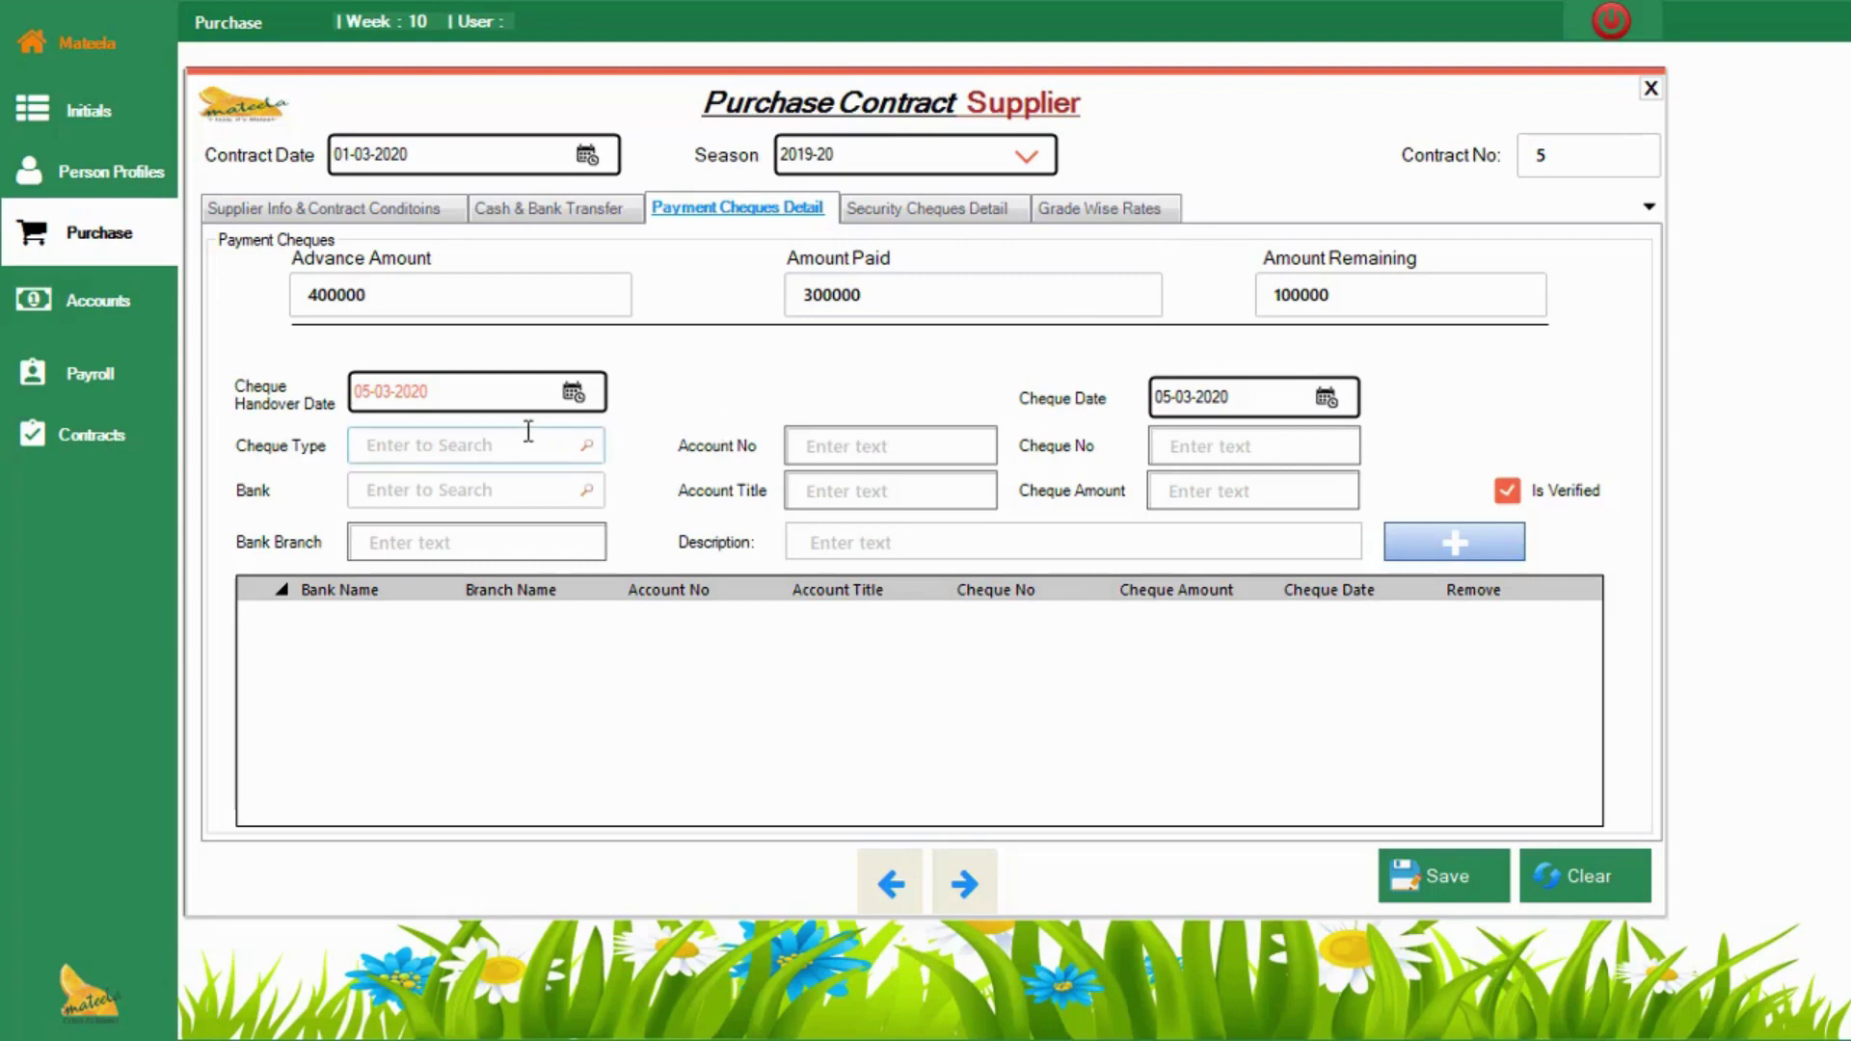
click(572, 391)
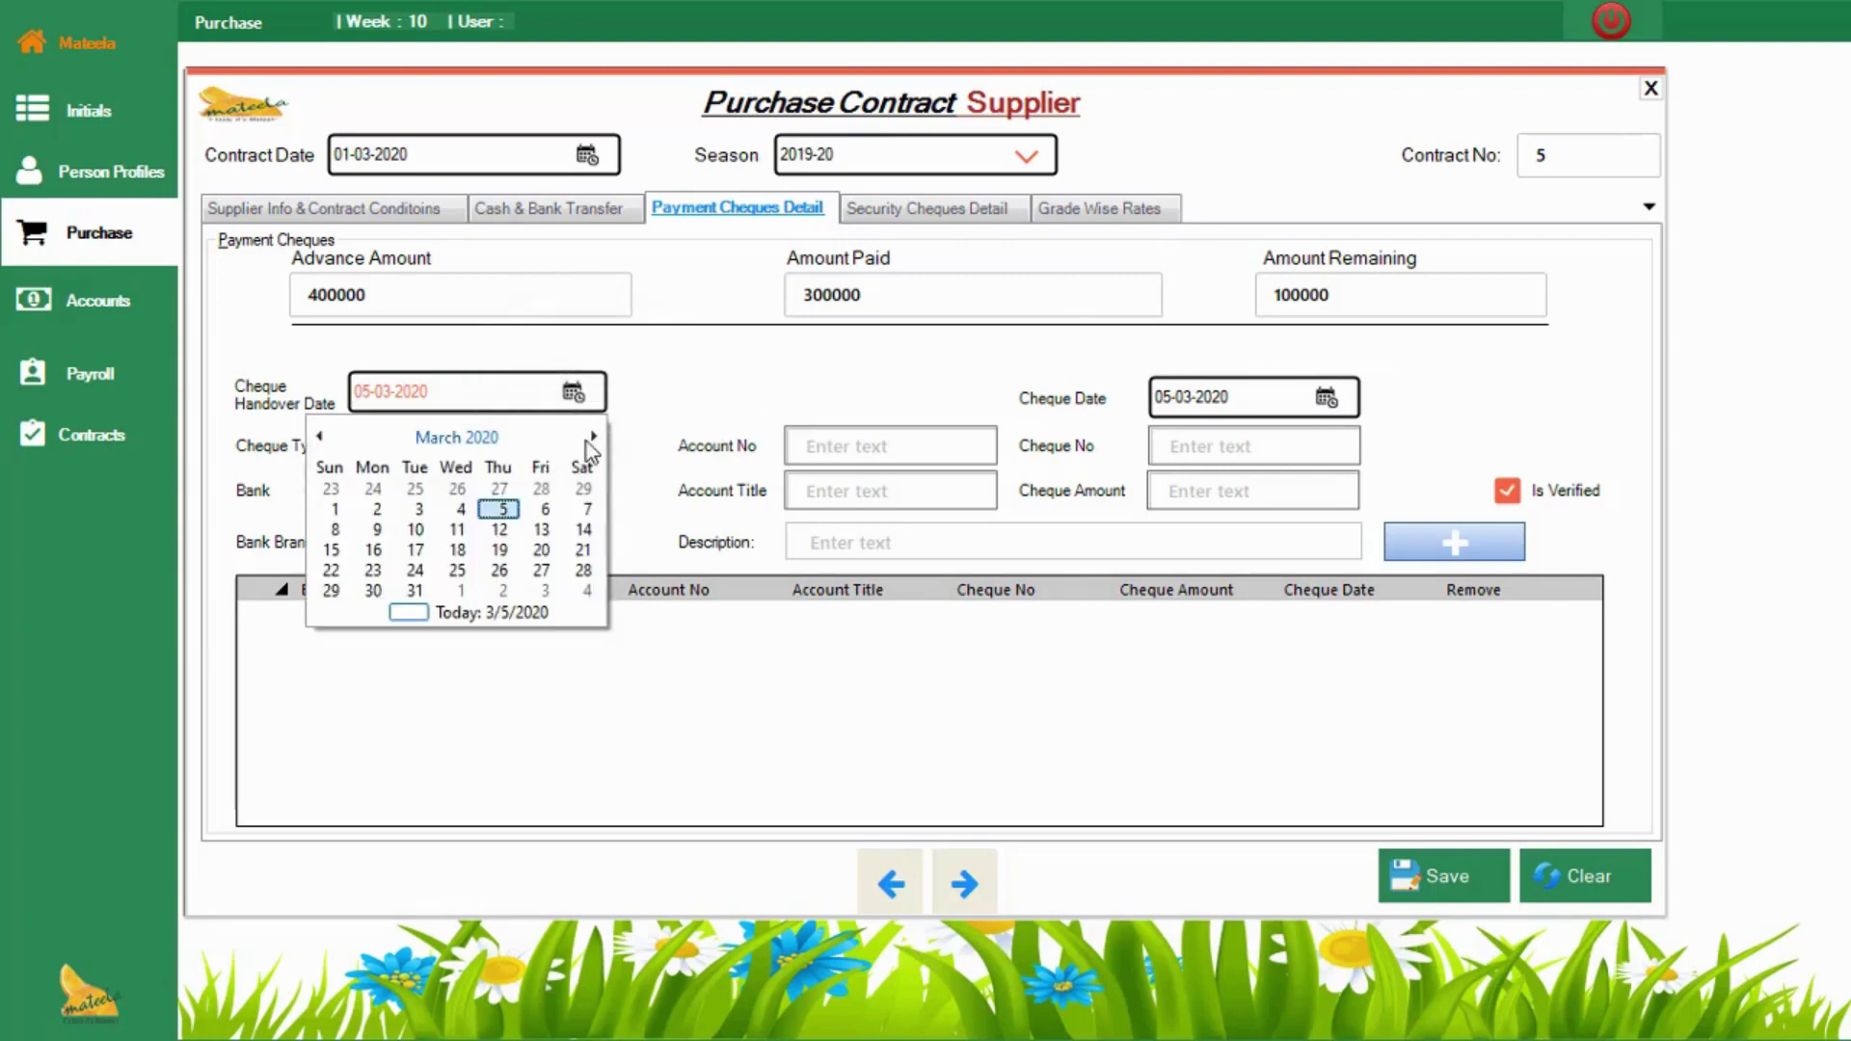
click(499, 509)
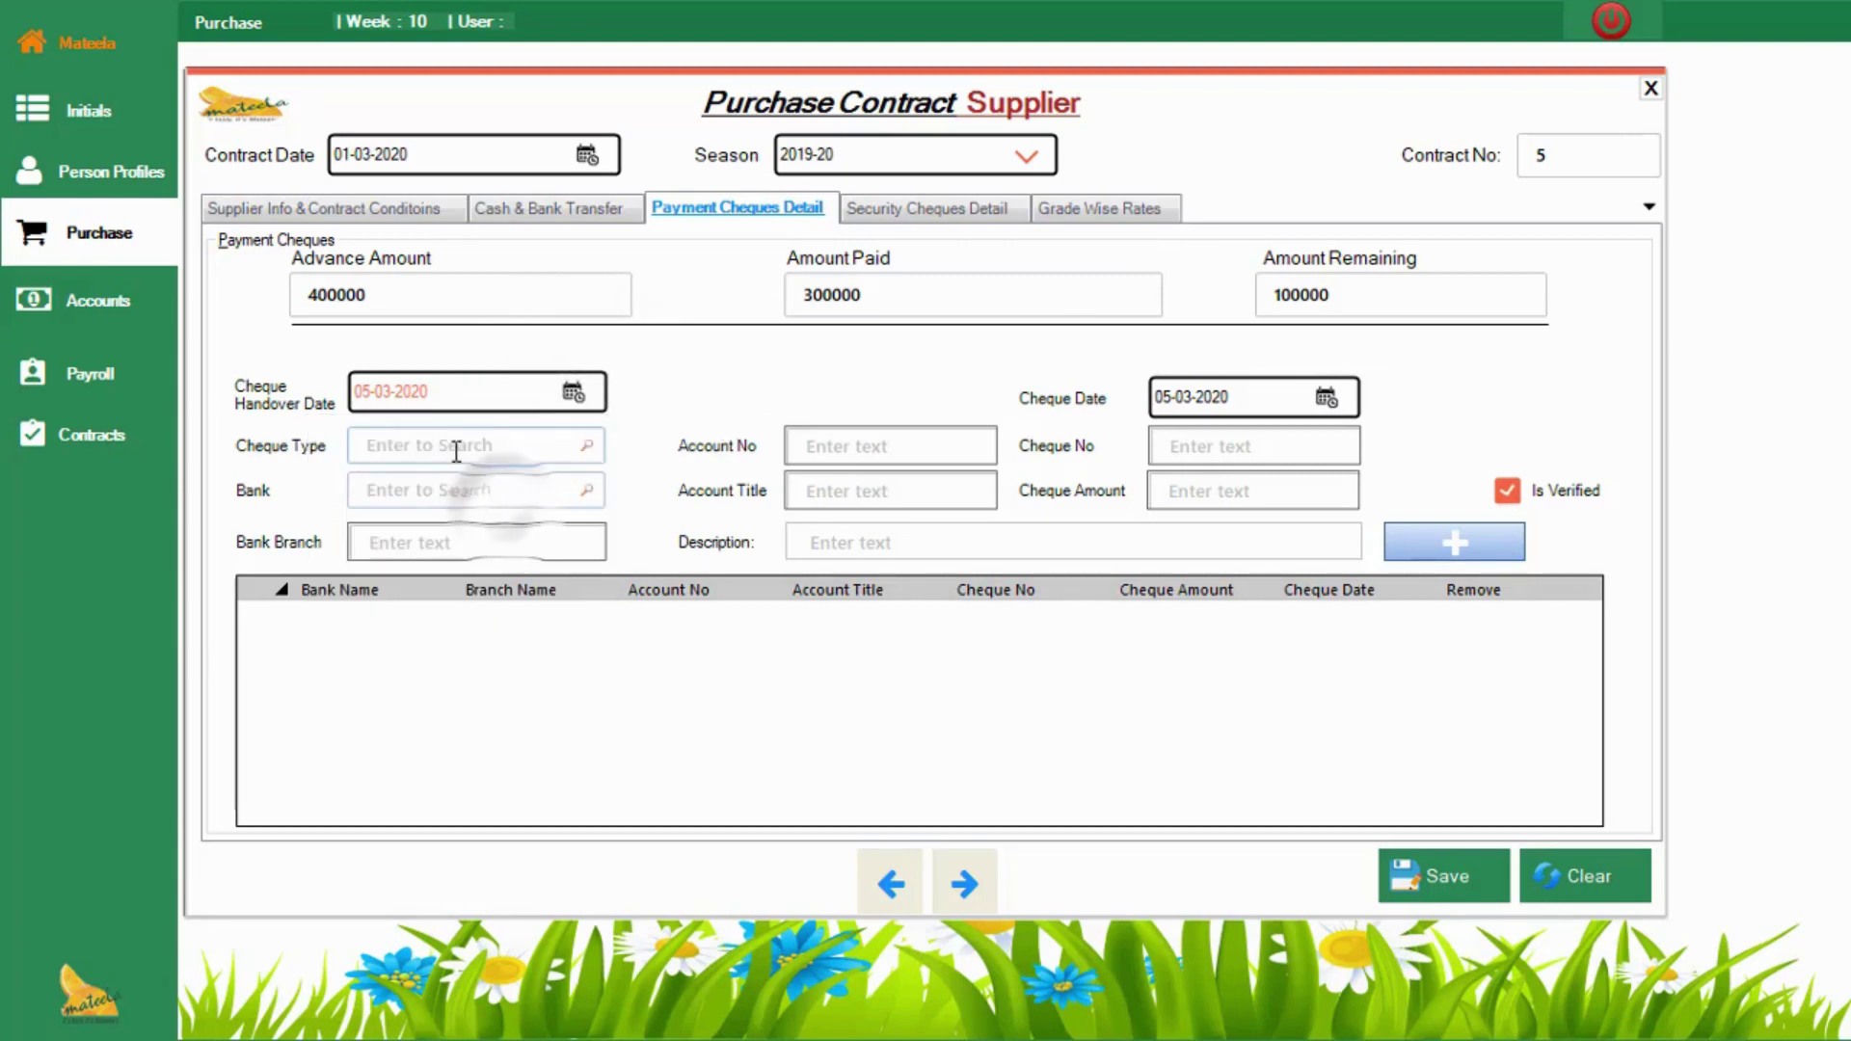
click(456, 447)
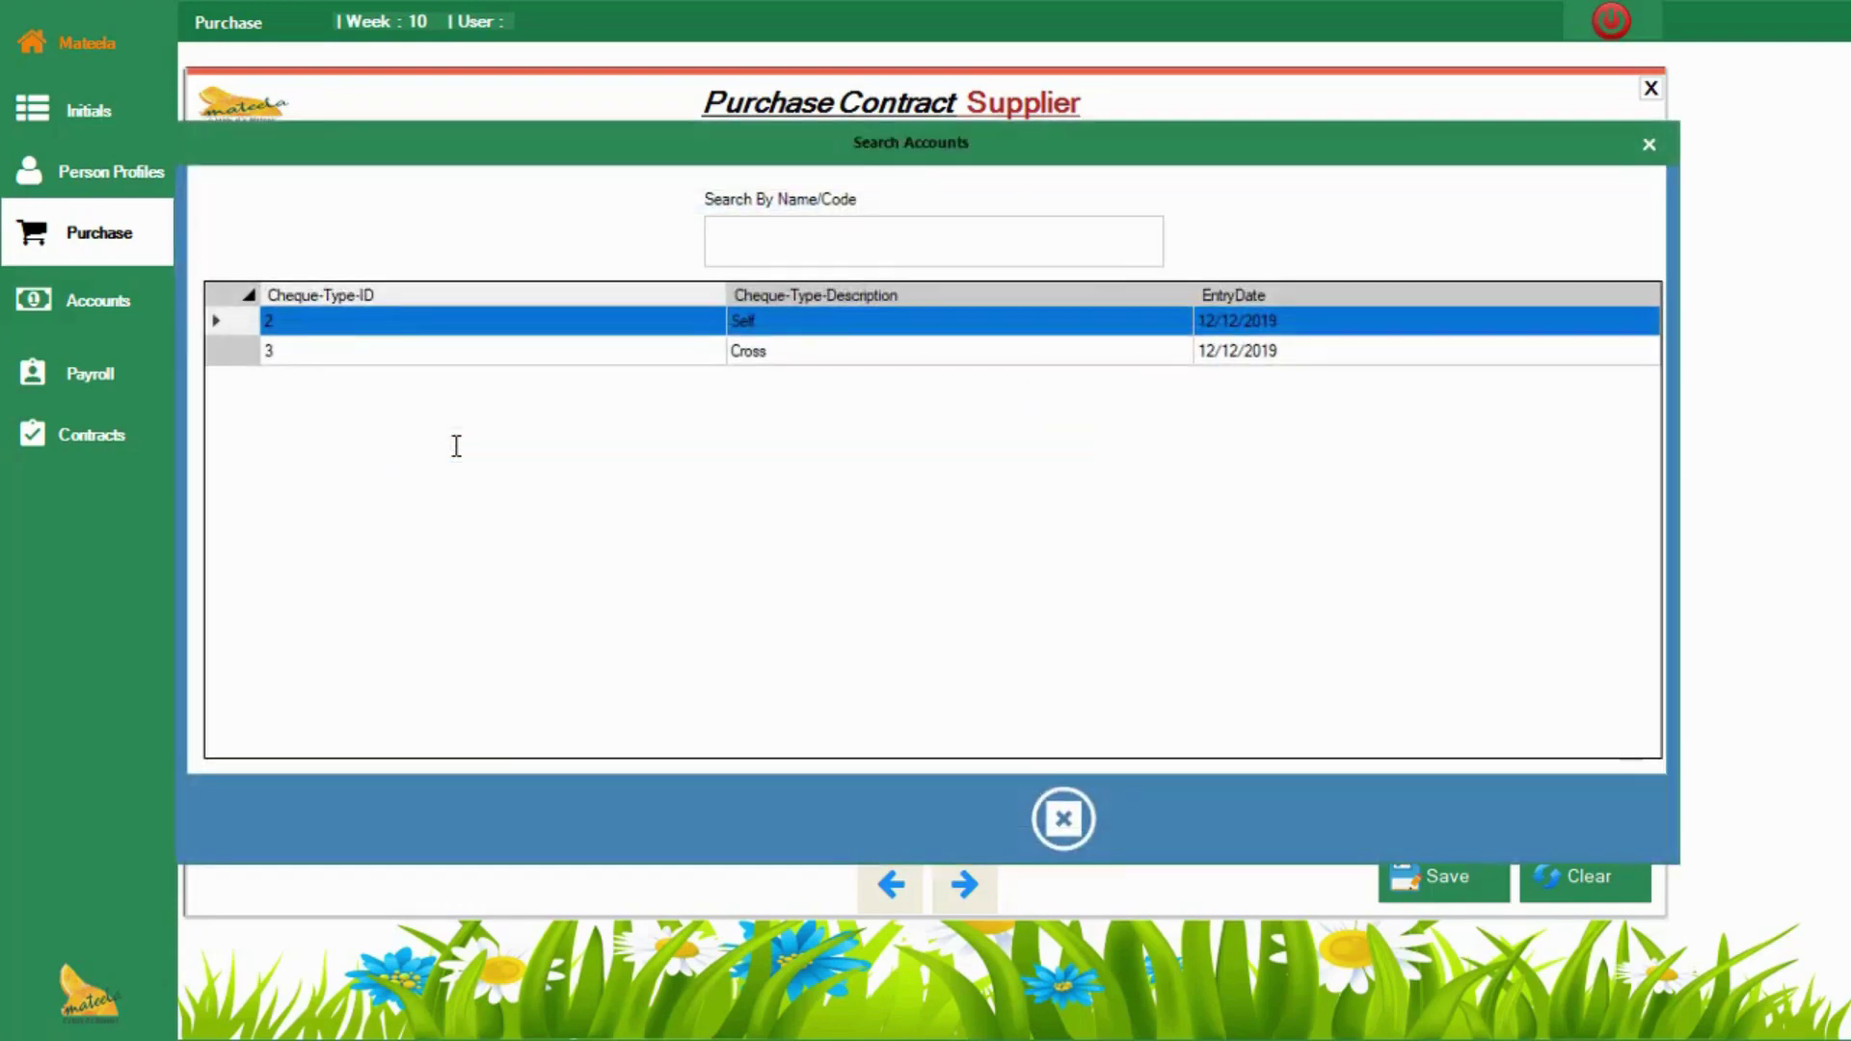
key(Return)
click(456, 446)
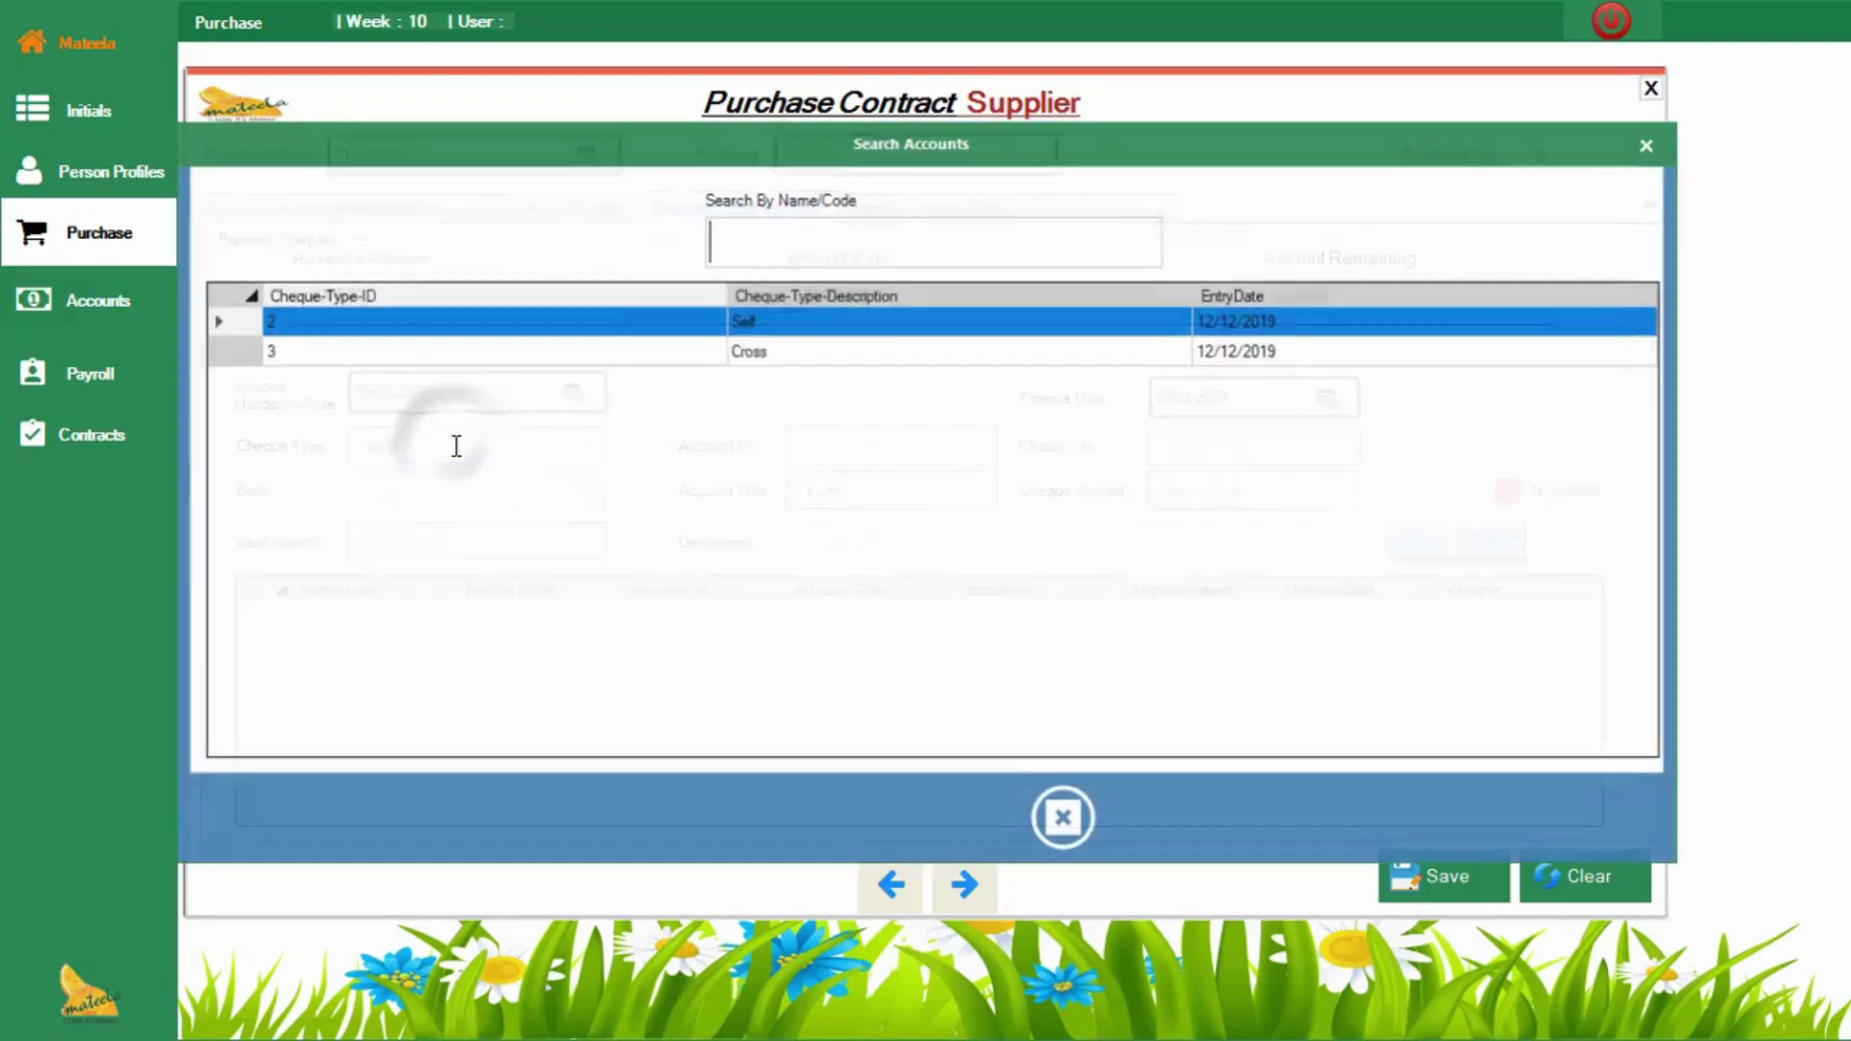
key(Down)
key(Return)
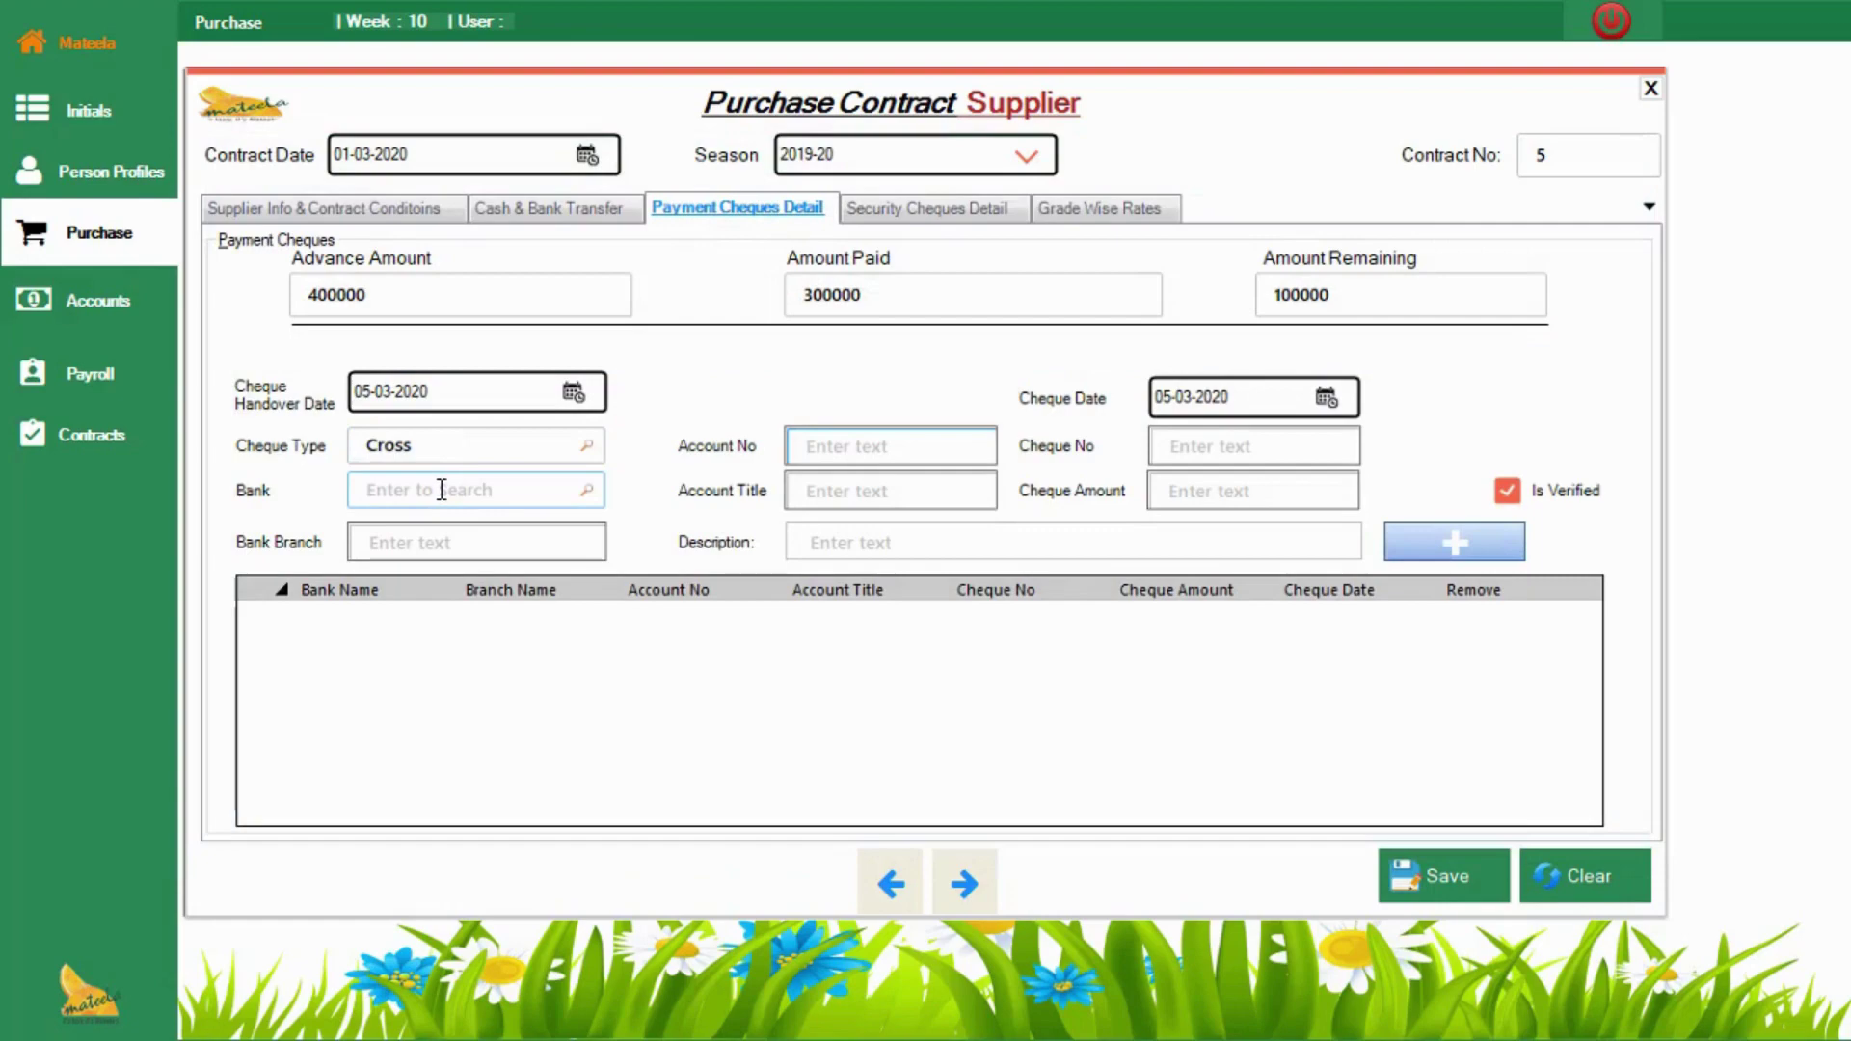
Step: Choose the TEST BANK account for the payment cheque and set the cheque date to 02-04-2020
click(528, 479)
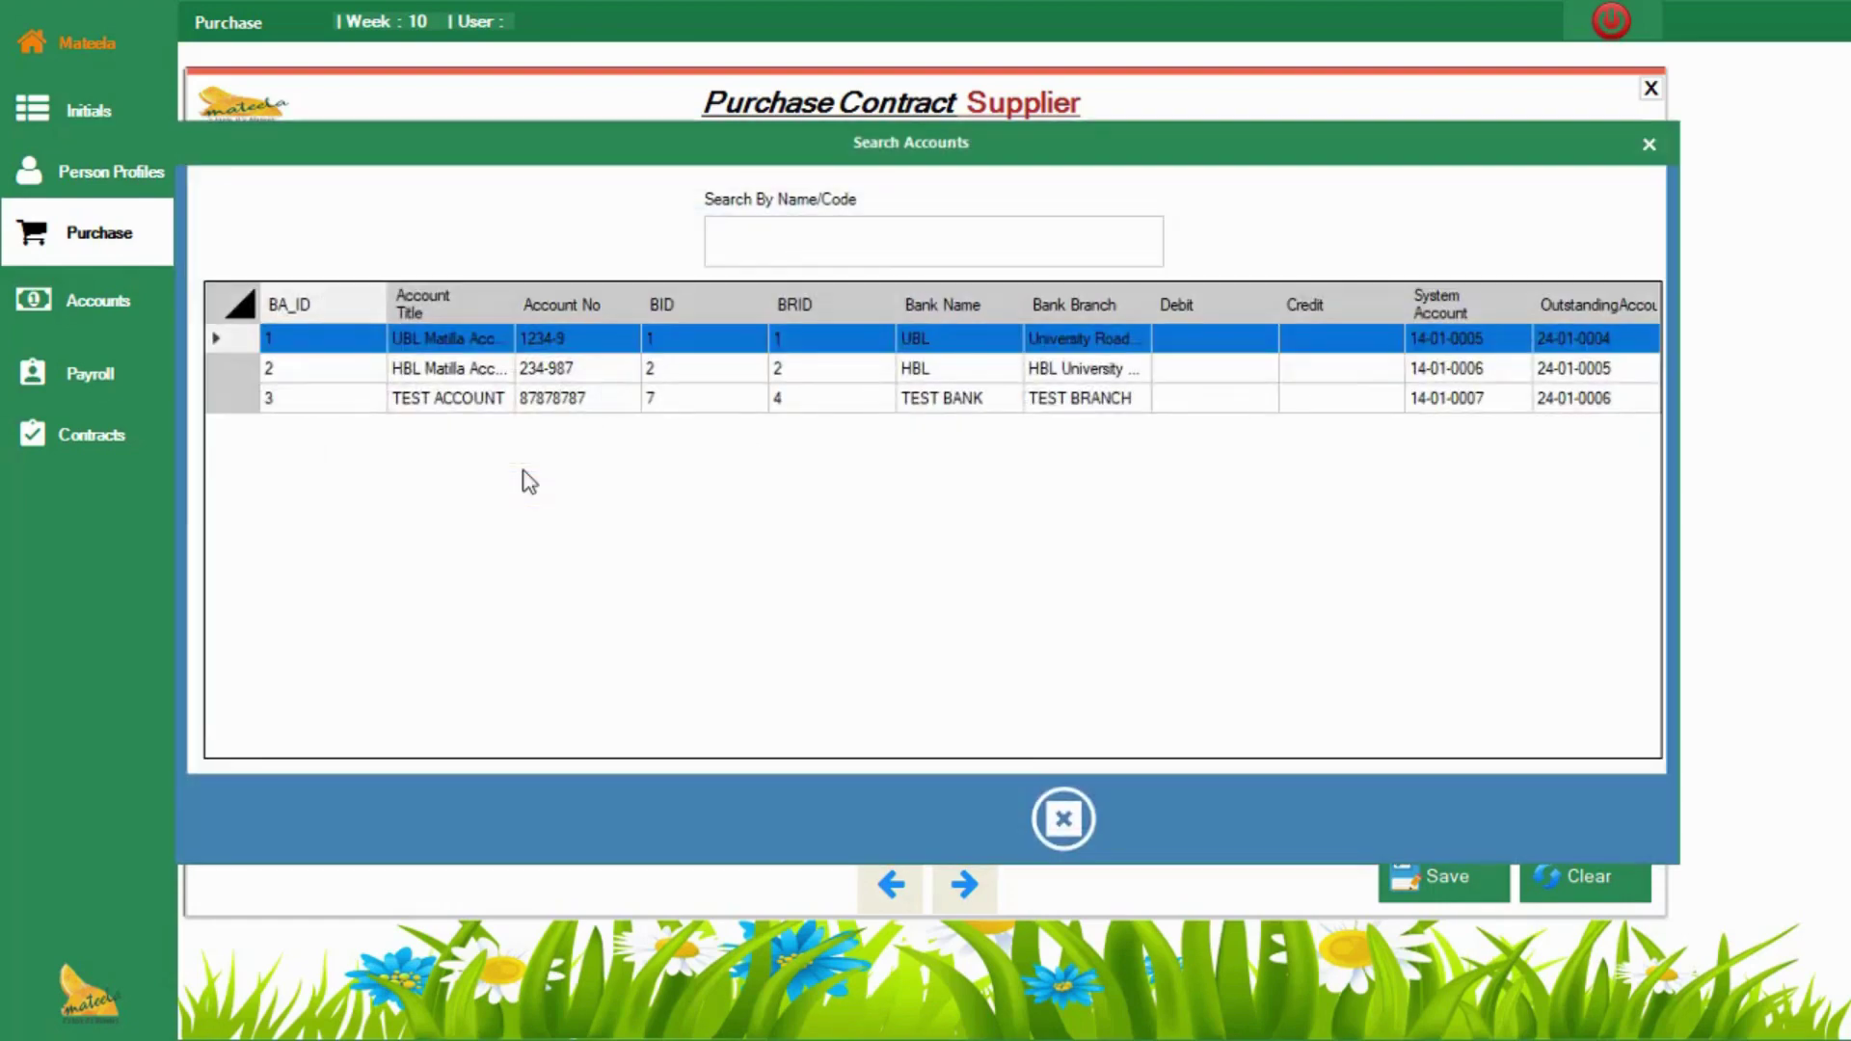
key(Down)
key(Down)
key(Return)
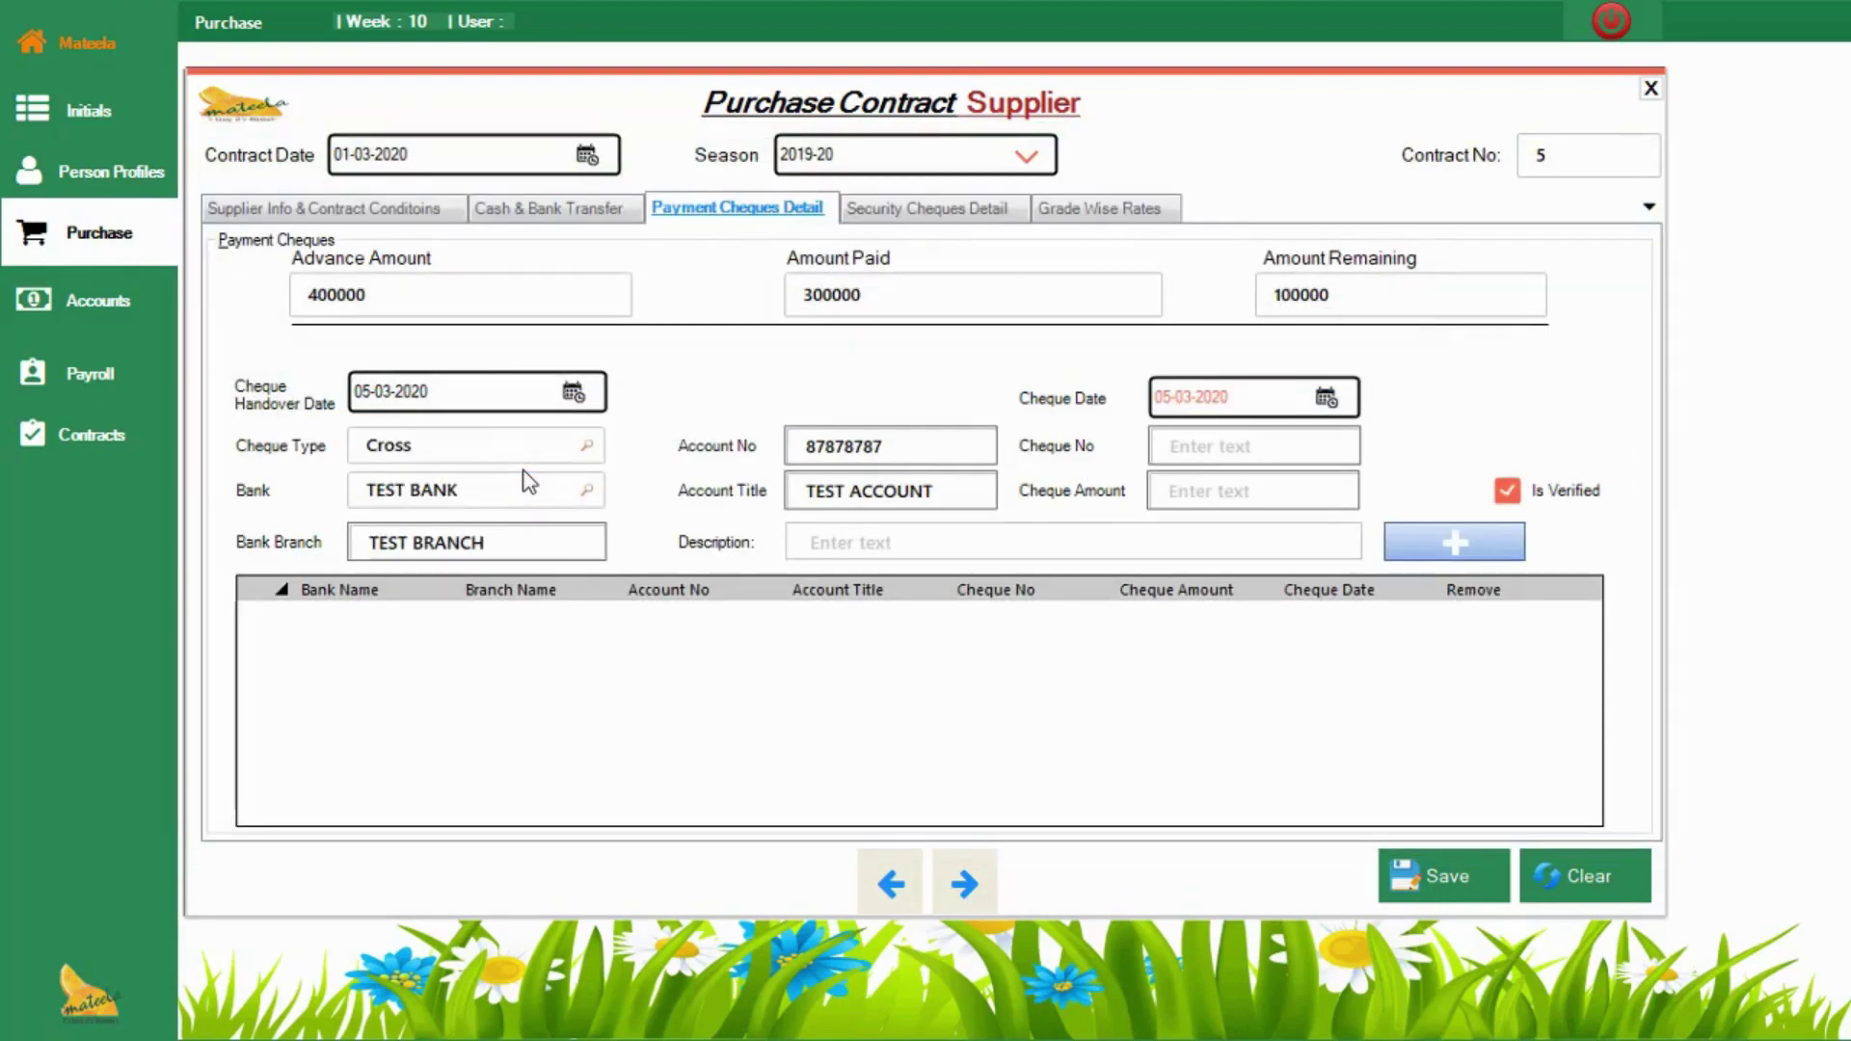
click(1329, 398)
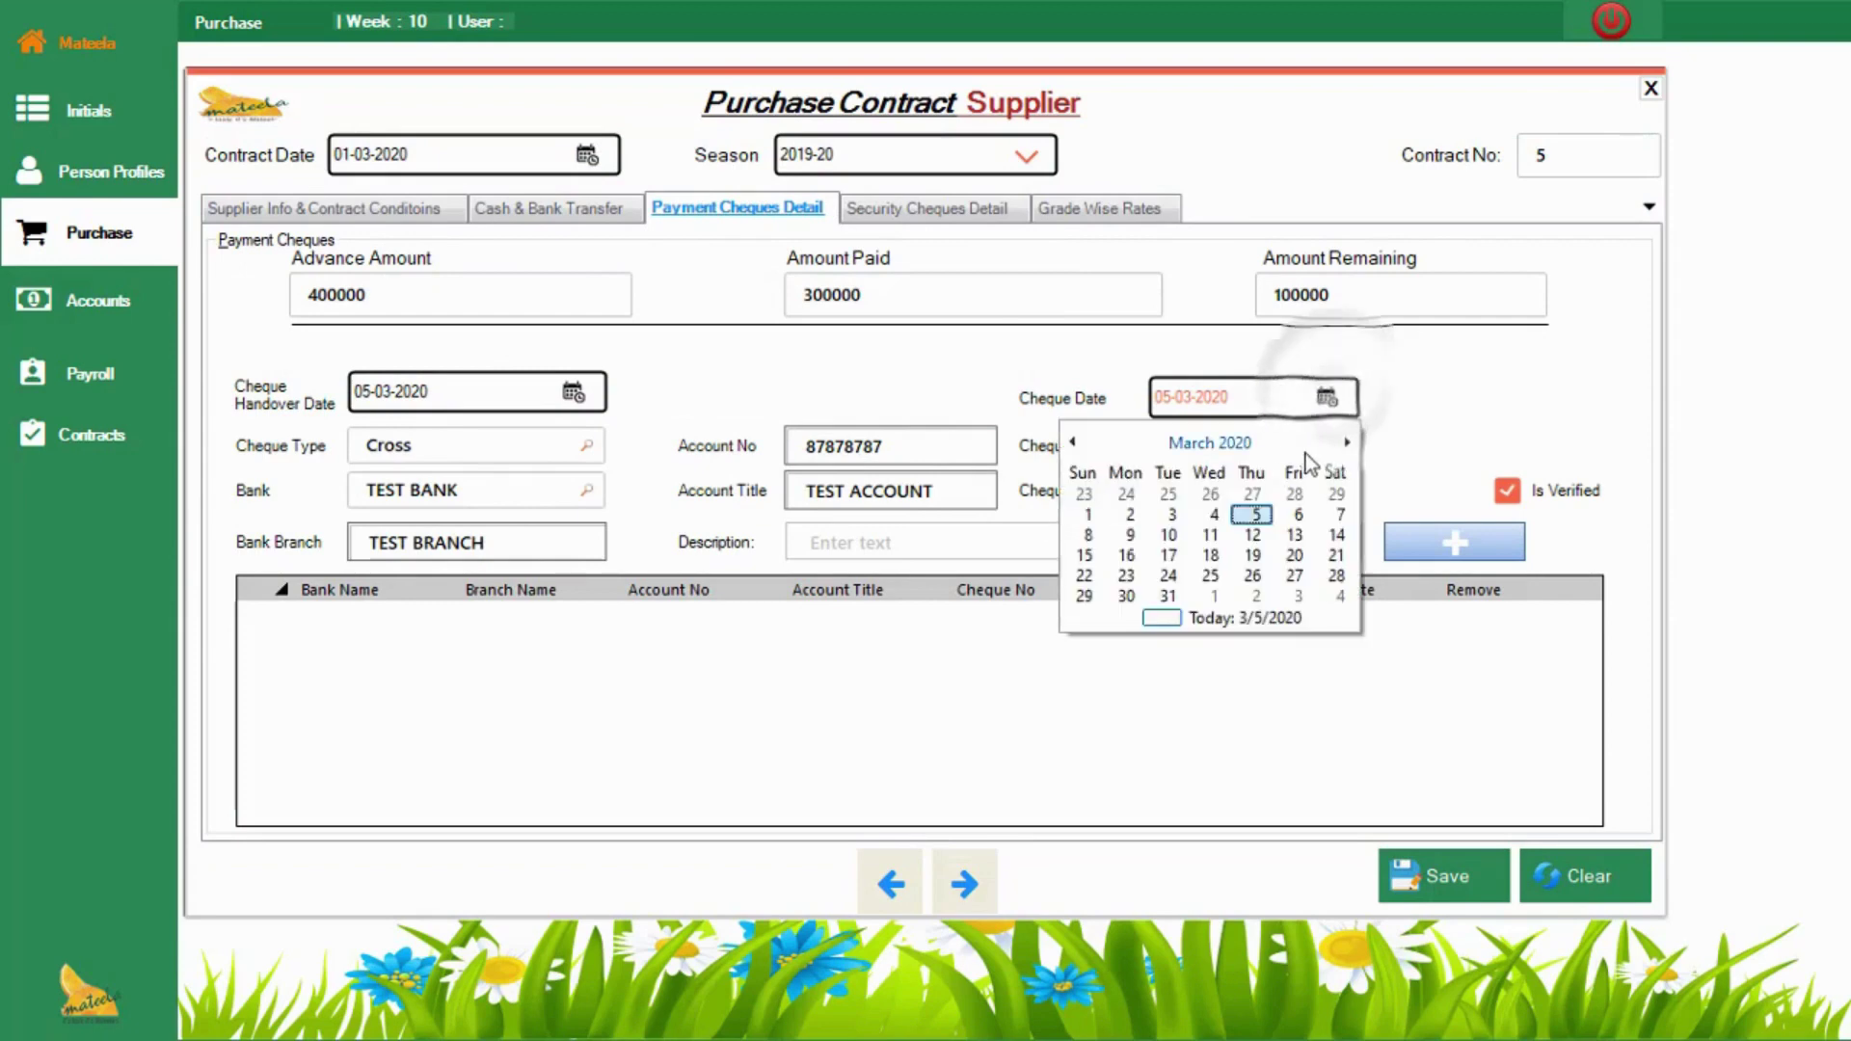
click(1347, 442)
click(1255, 497)
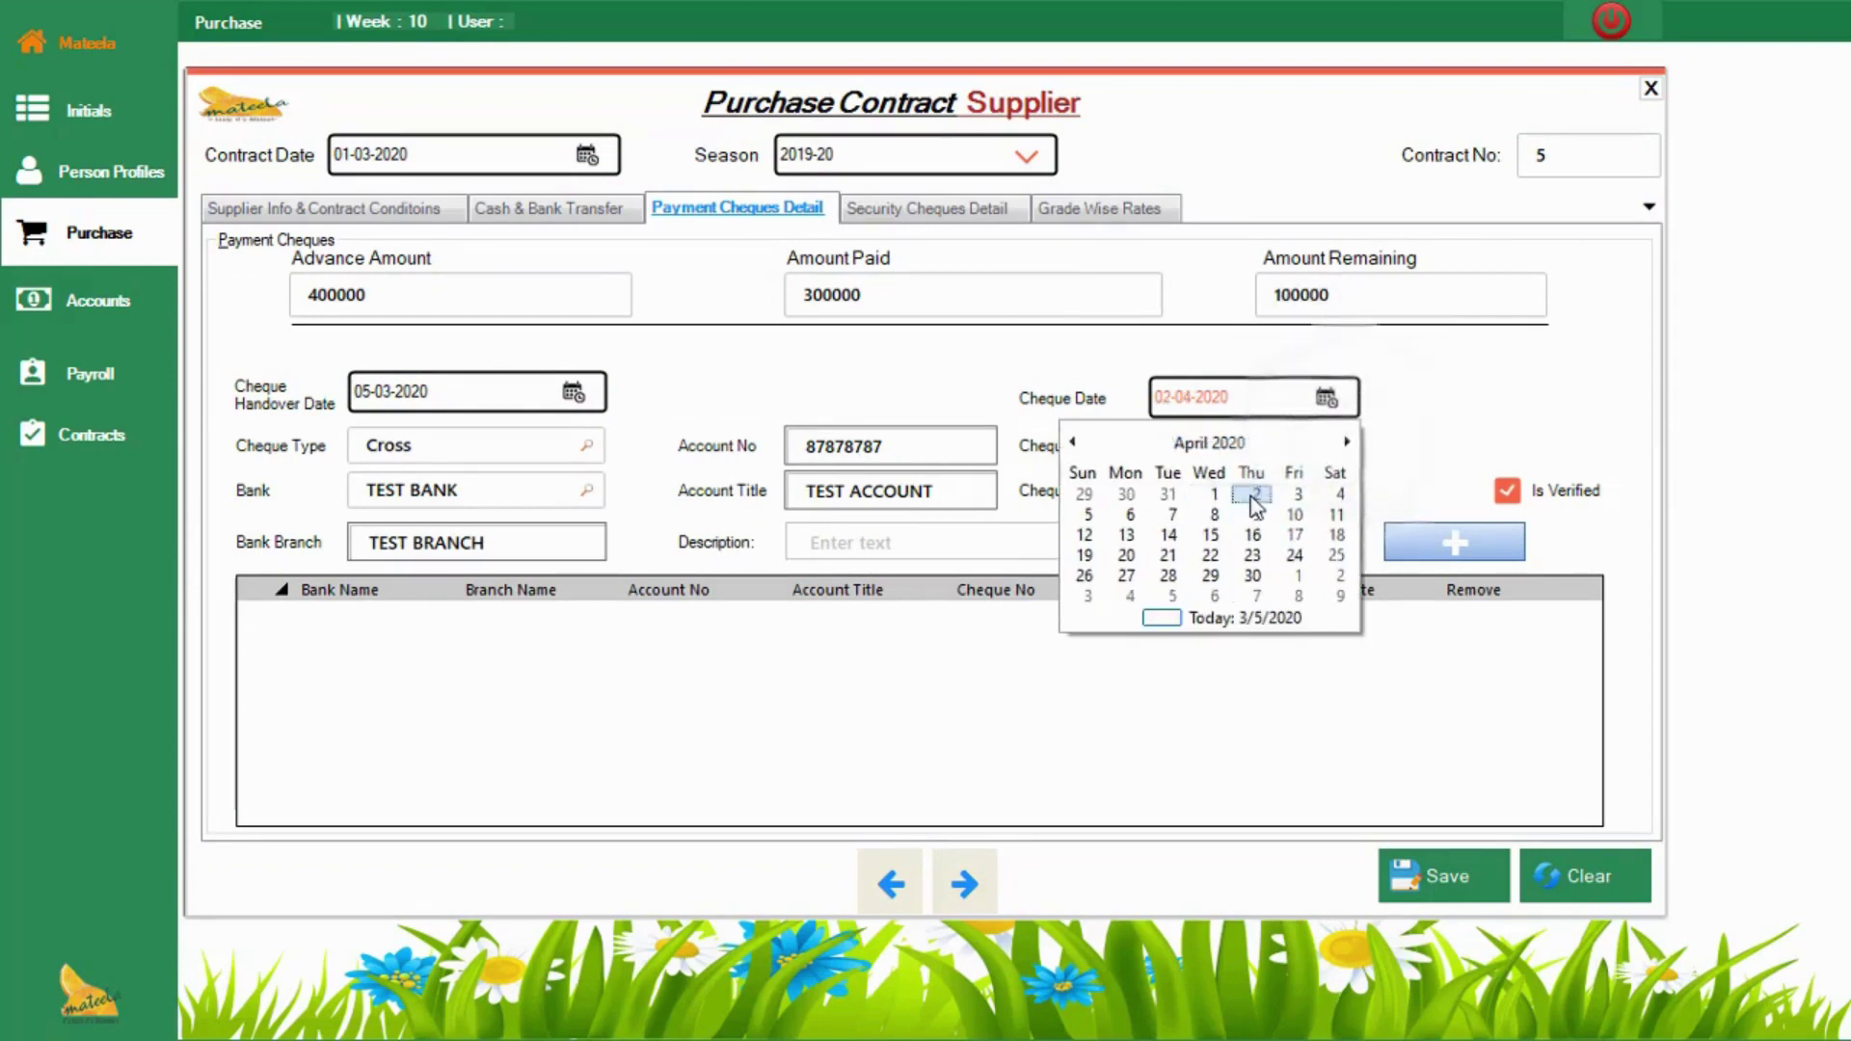
Step: Try to use 123 as the payment cheque's number
click(1252, 448)
text(1)
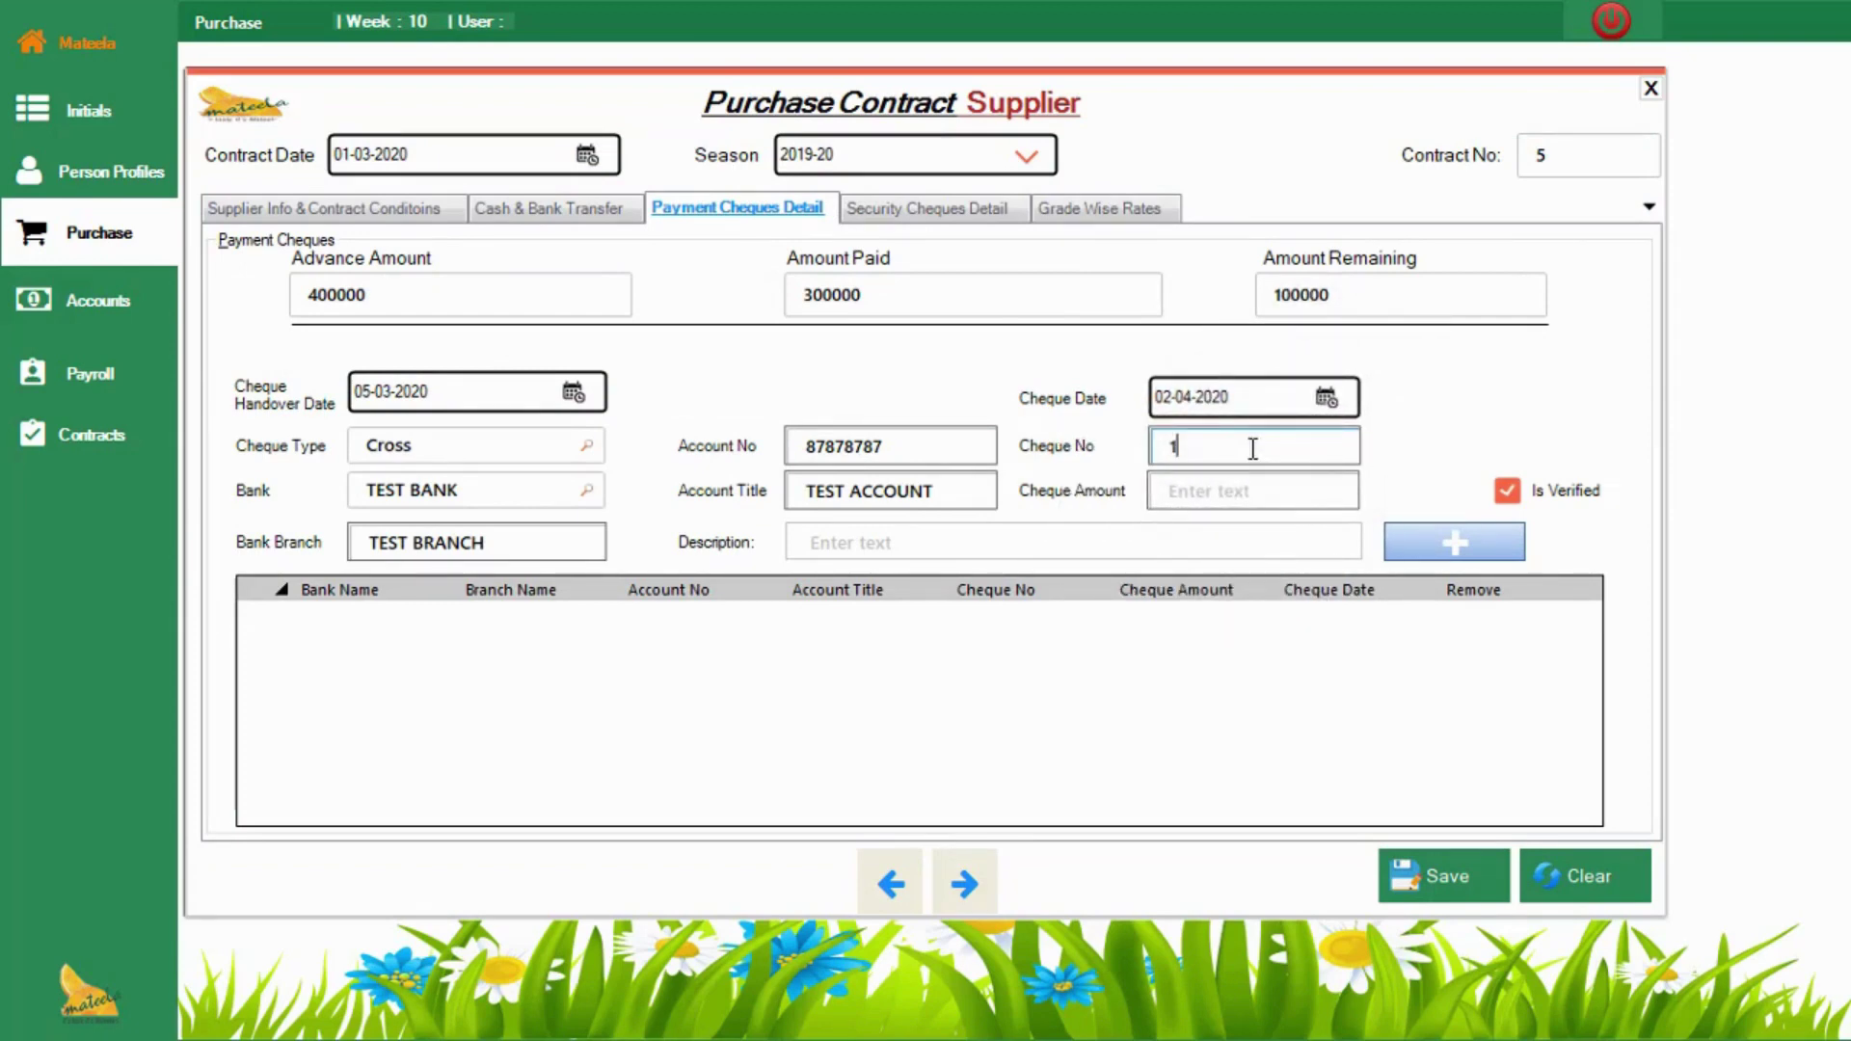
text(23)
click(1261, 484)
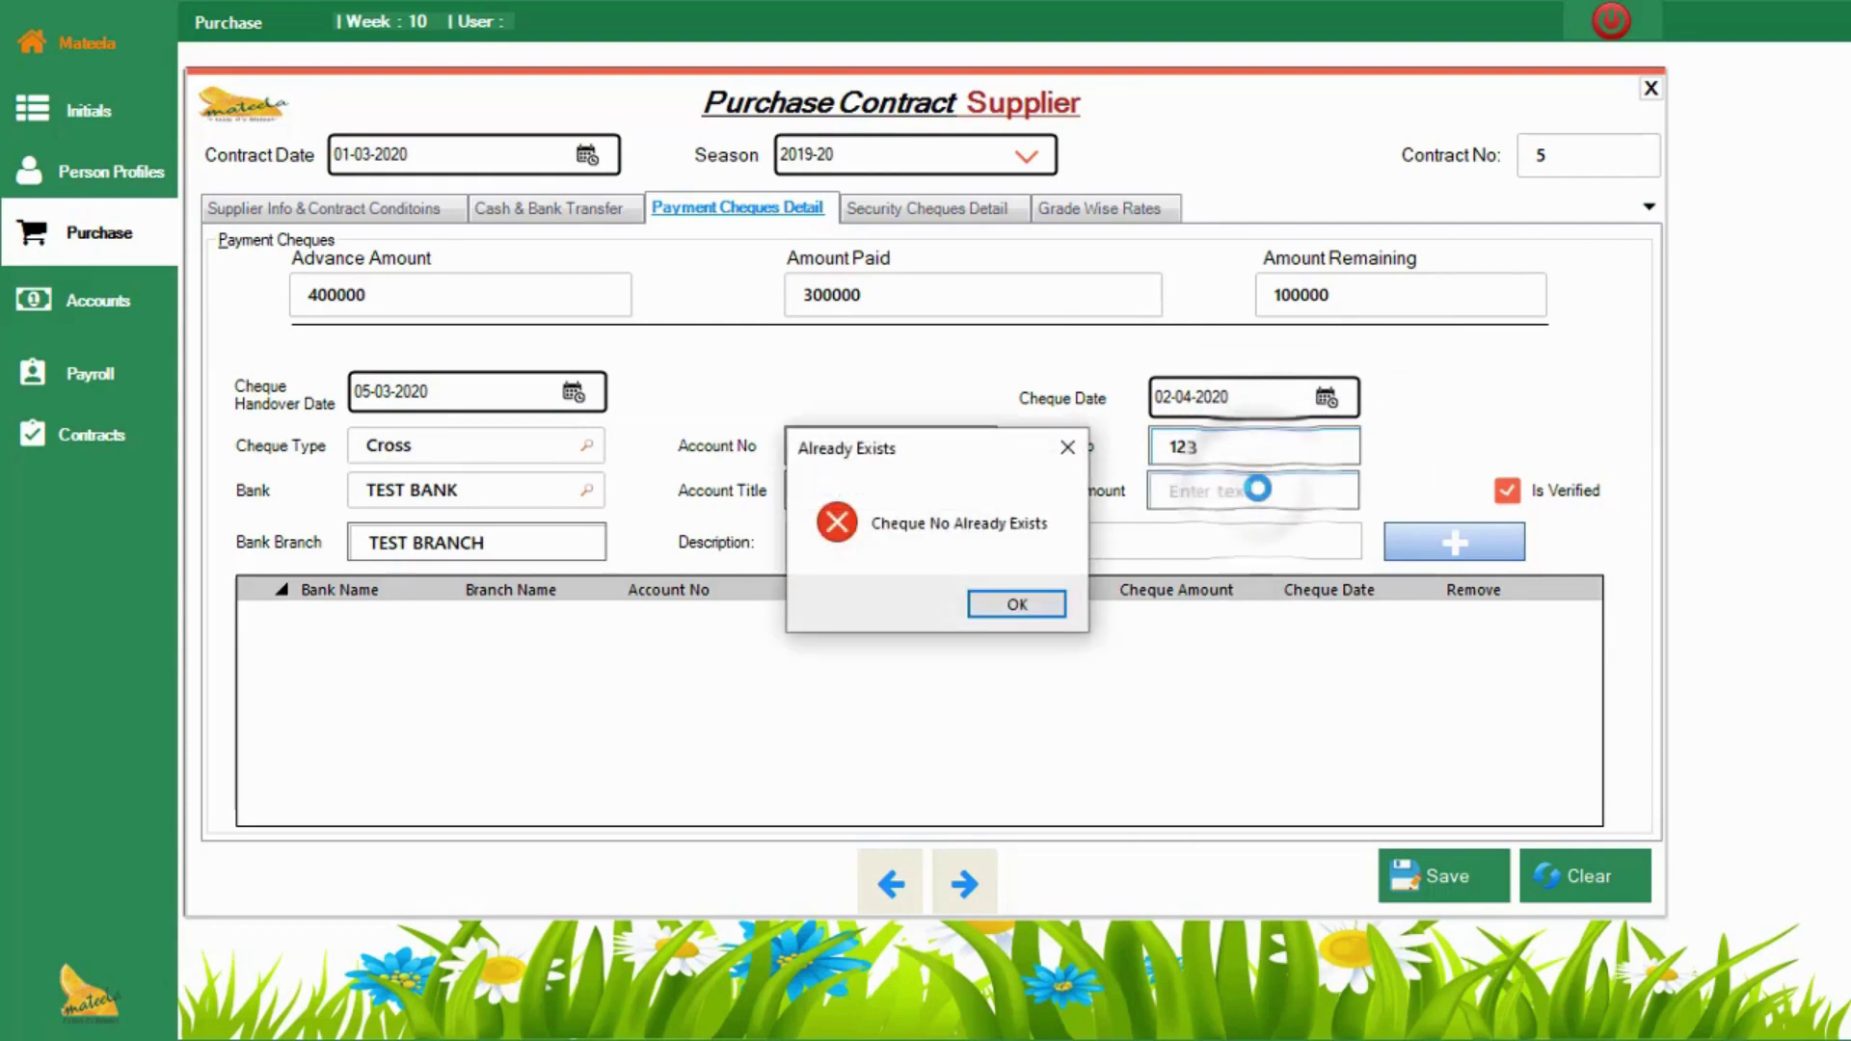
click(1016, 604)
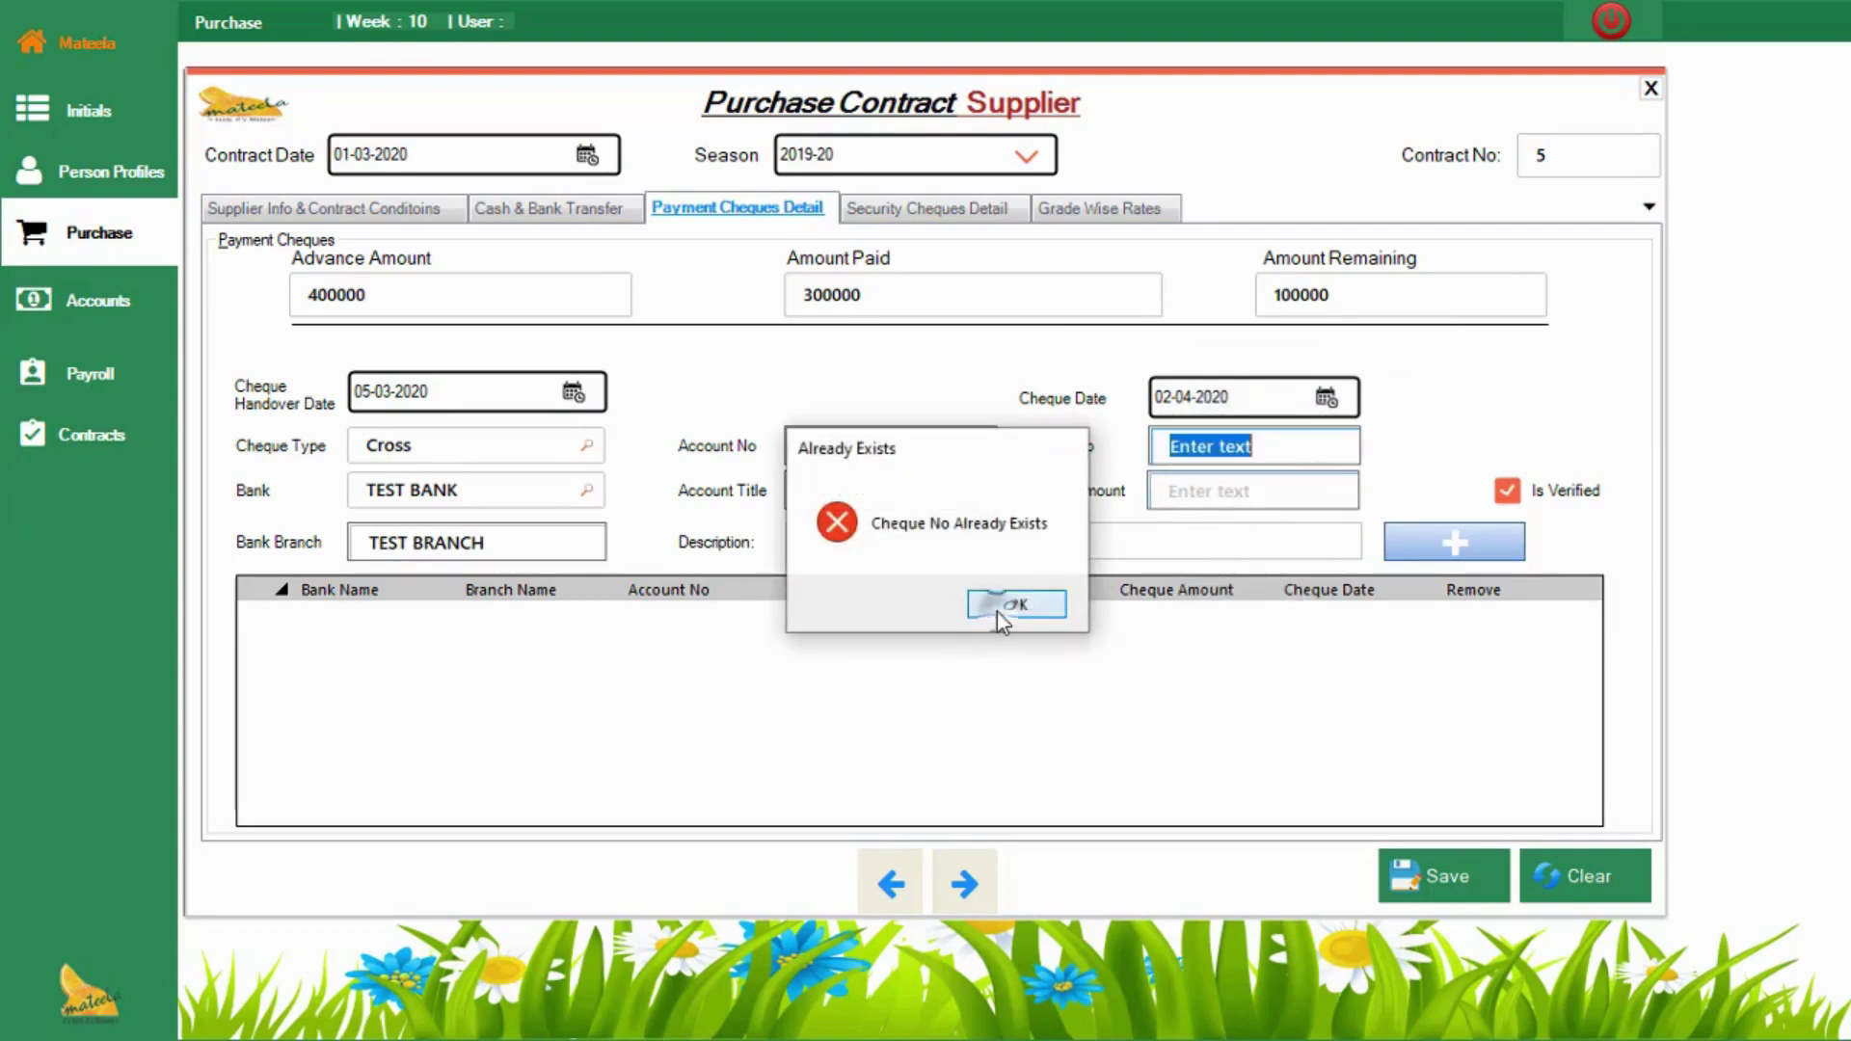
Step: Set the cheque number to 999, the amount to 100000 and the description to "-", and add the cheque to the payment list
text(999)
click(1253, 485)
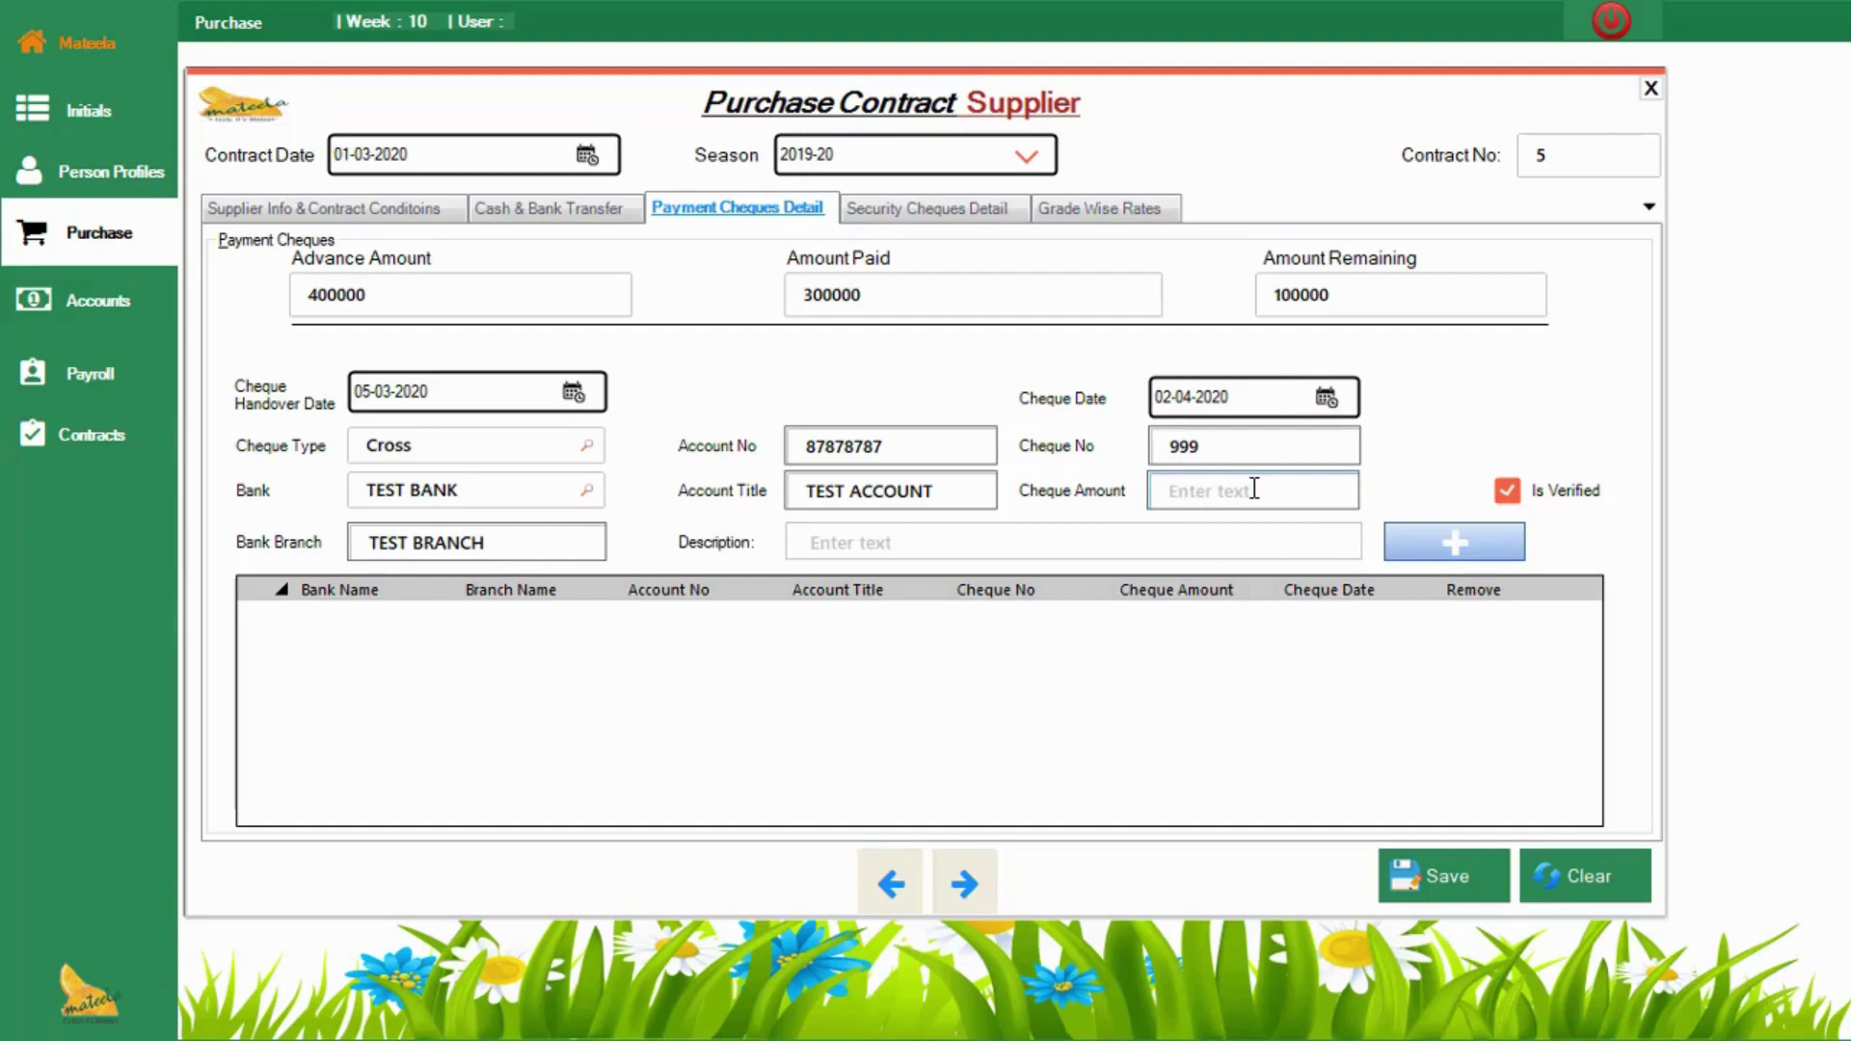
text(100000)
click(1059, 537)
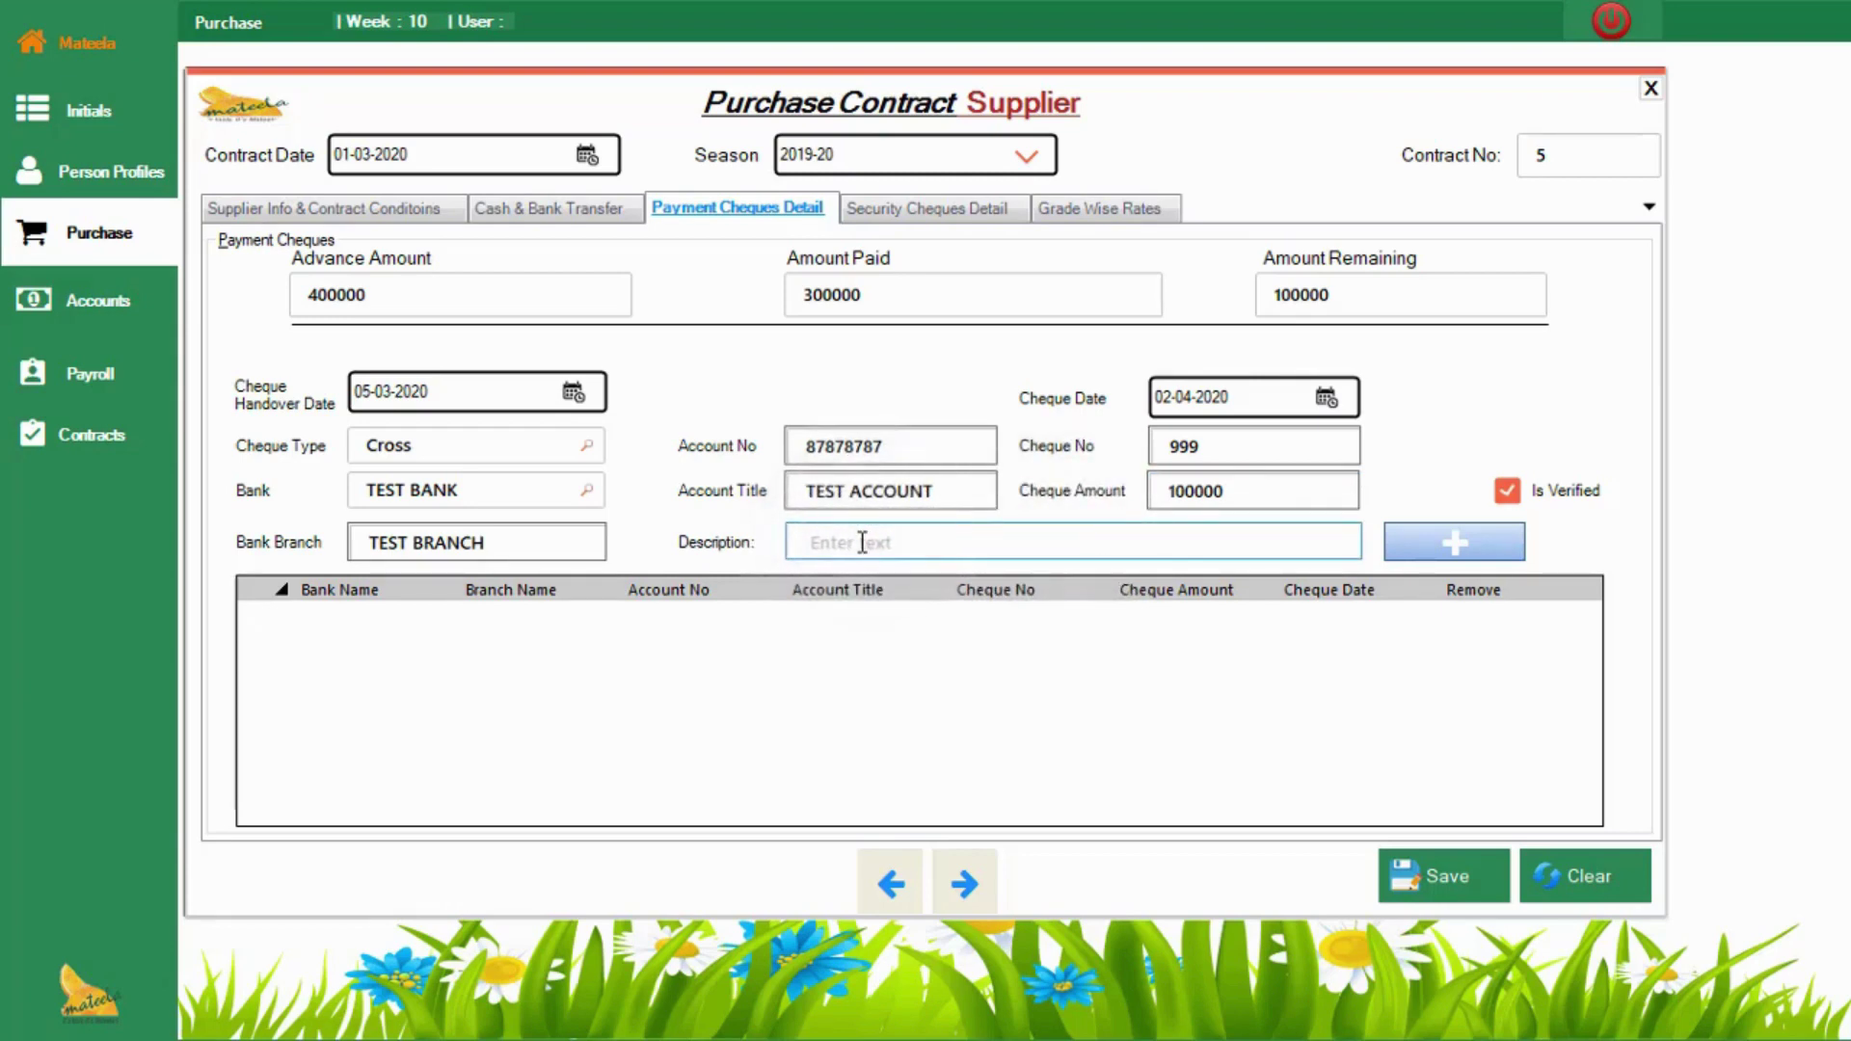
text(-)
click(1462, 535)
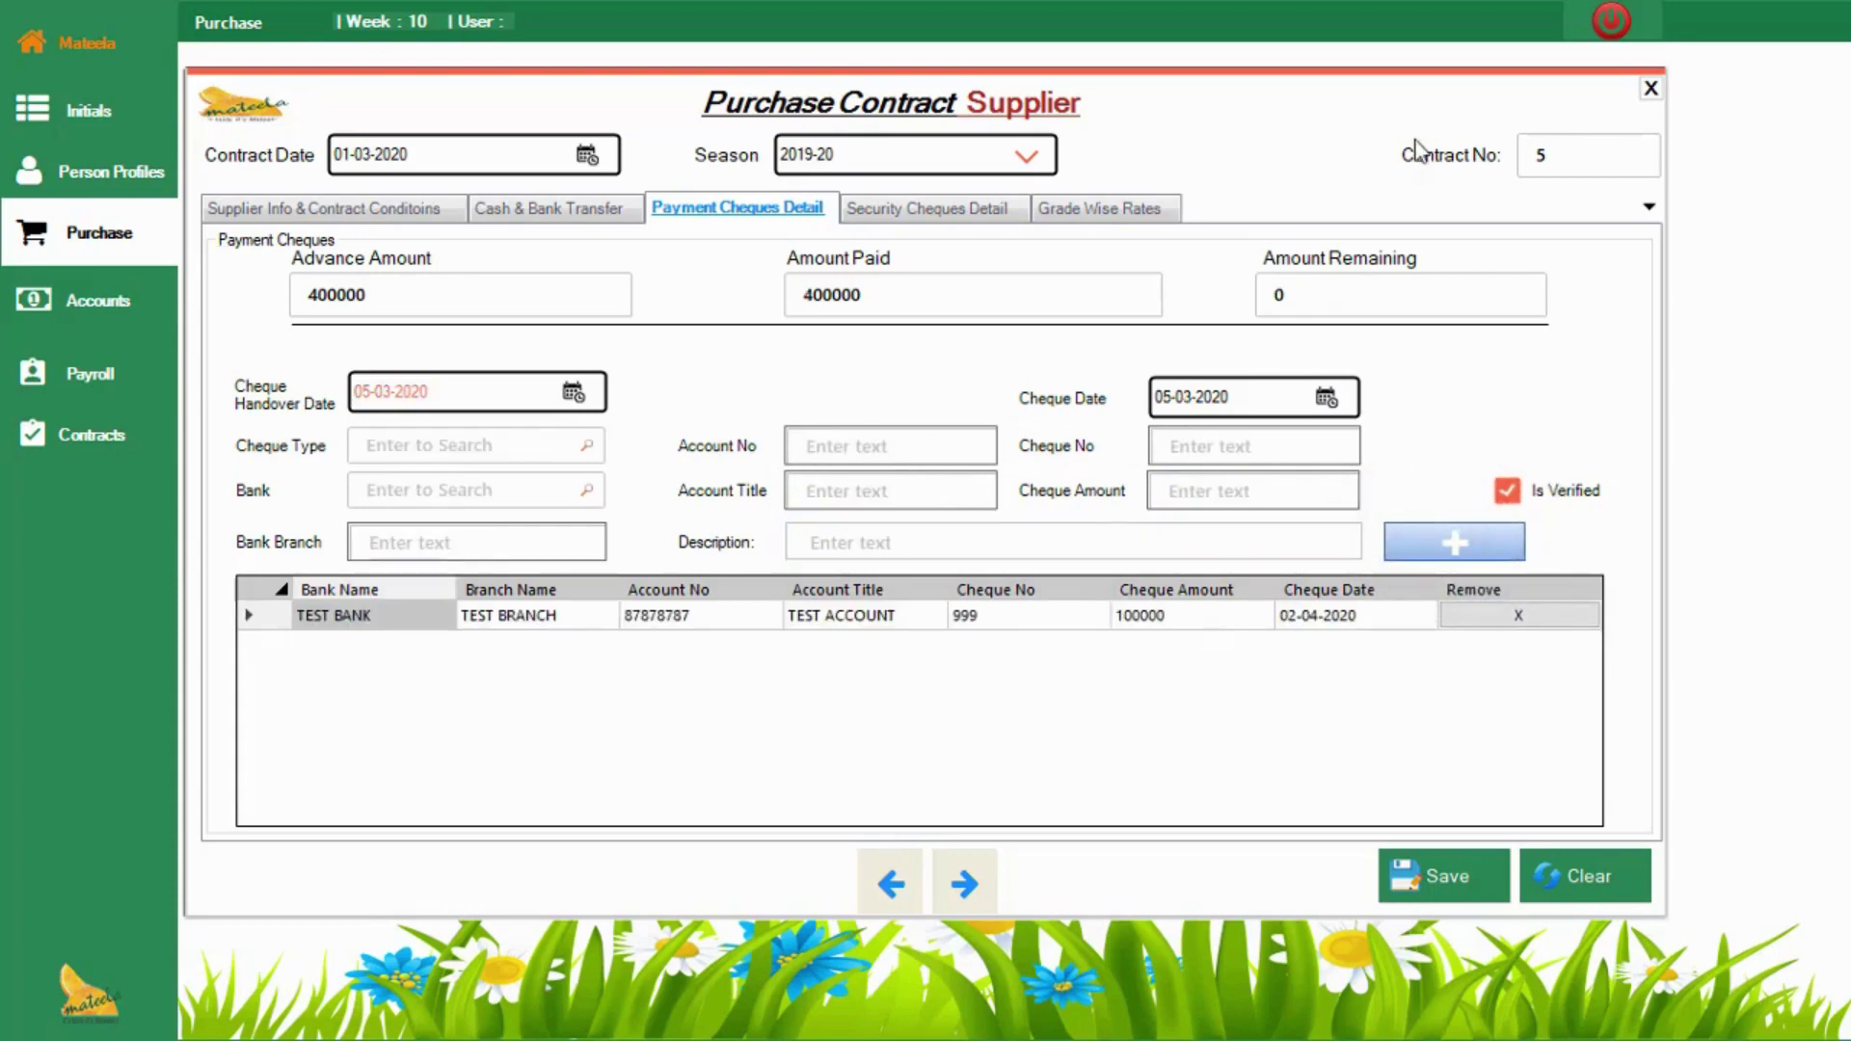
Step: Review the remaining amount and the recorded cash, bank transfer and cheque payments
click(1304, 294)
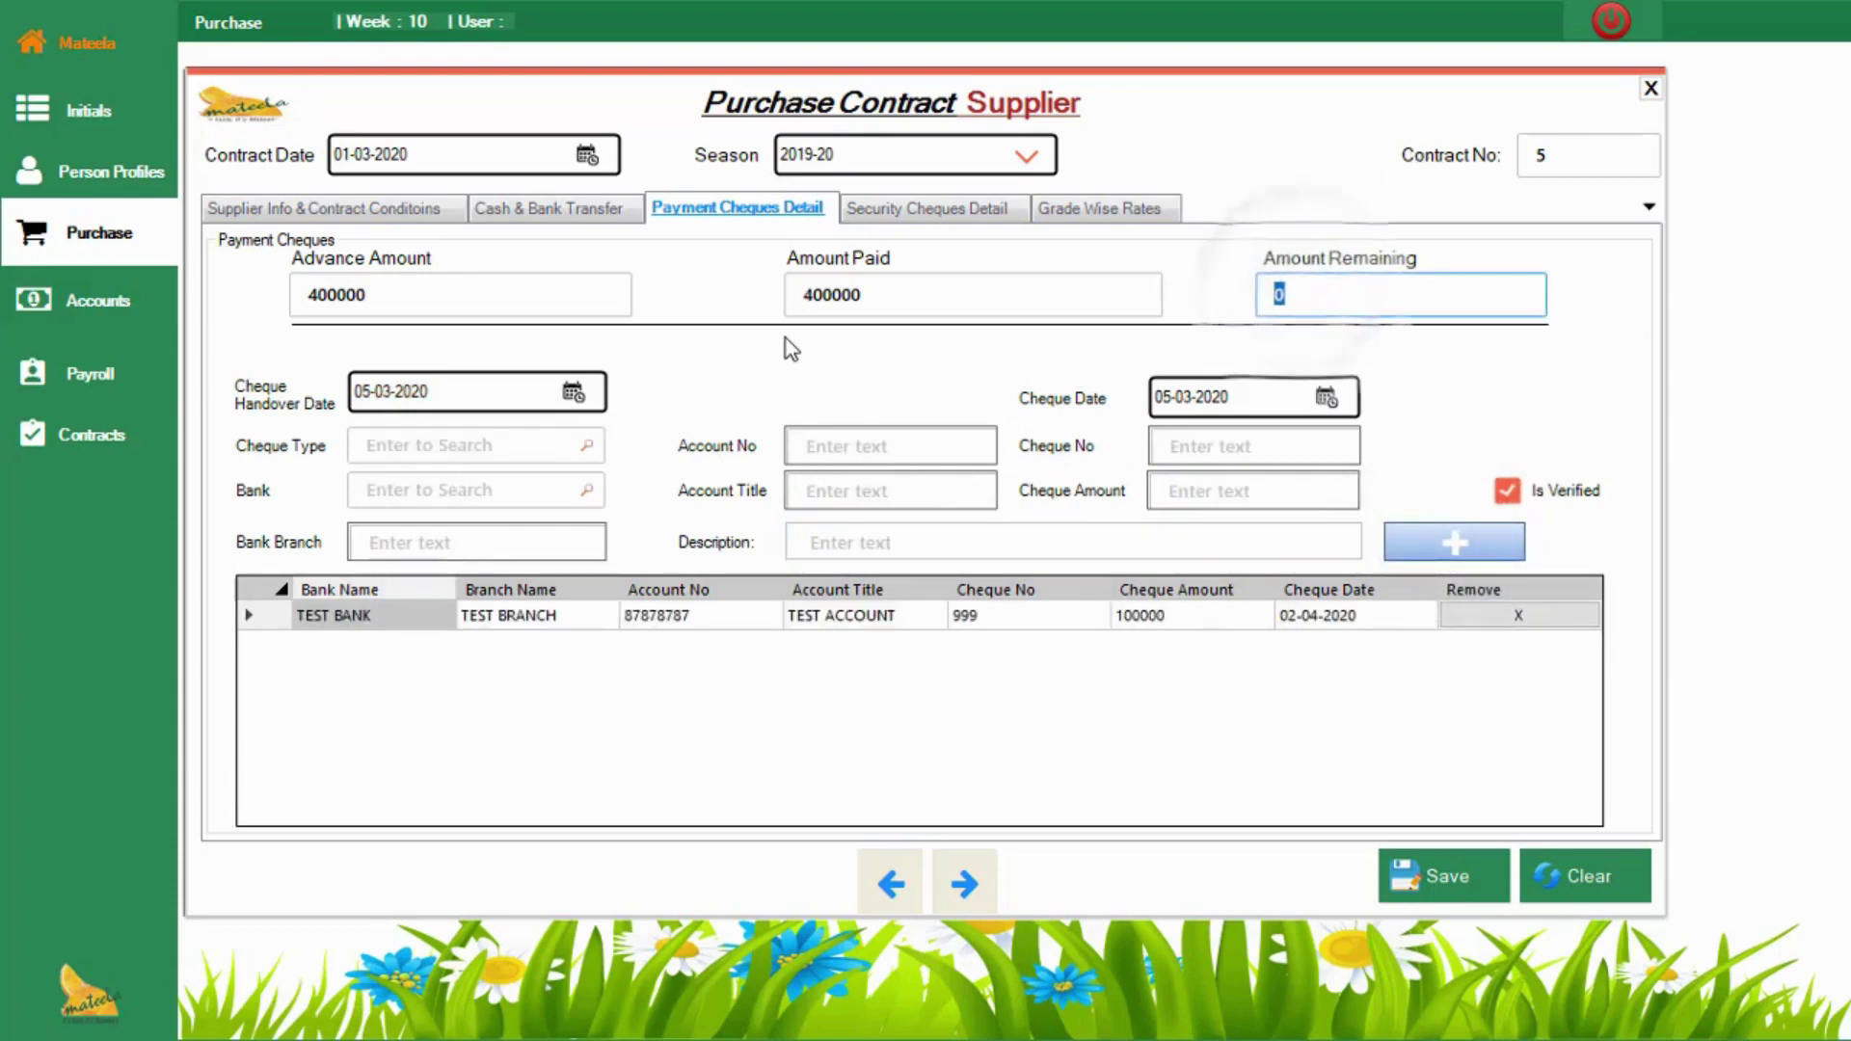
click(603, 210)
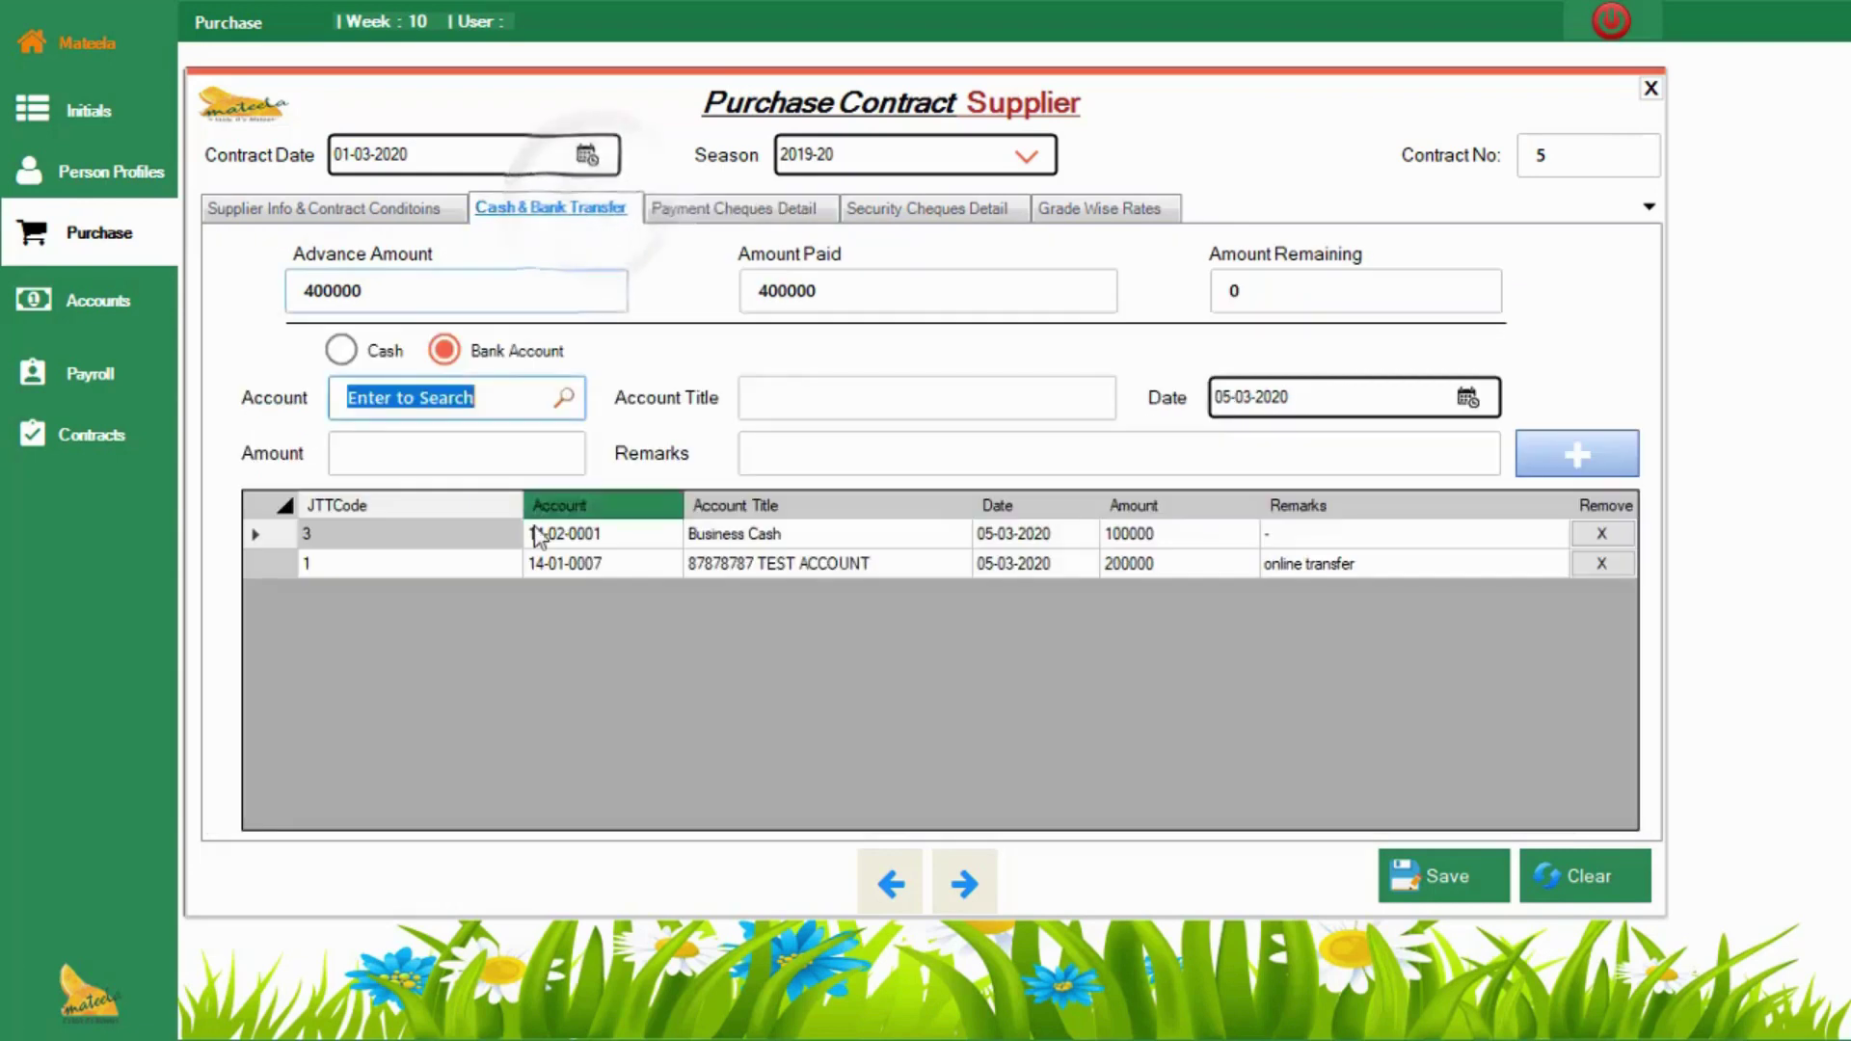
click(808, 536)
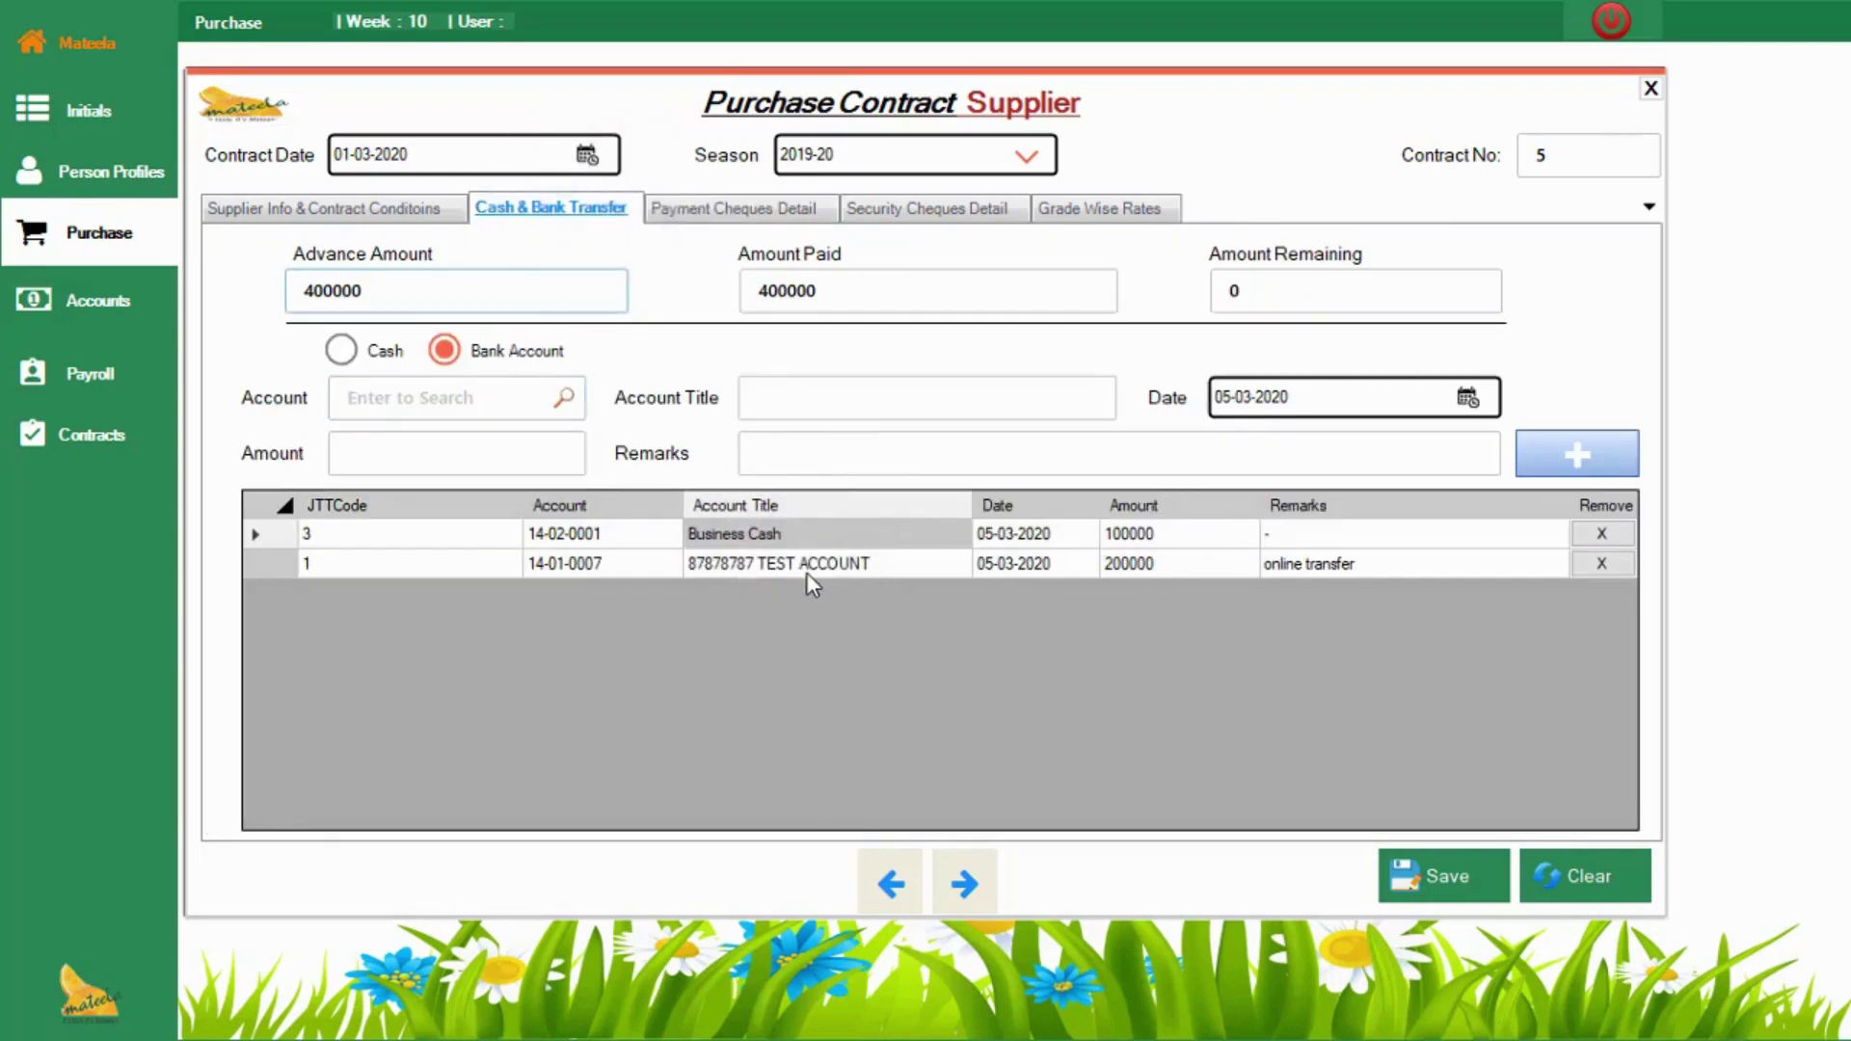
click(806, 570)
click(721, 210)
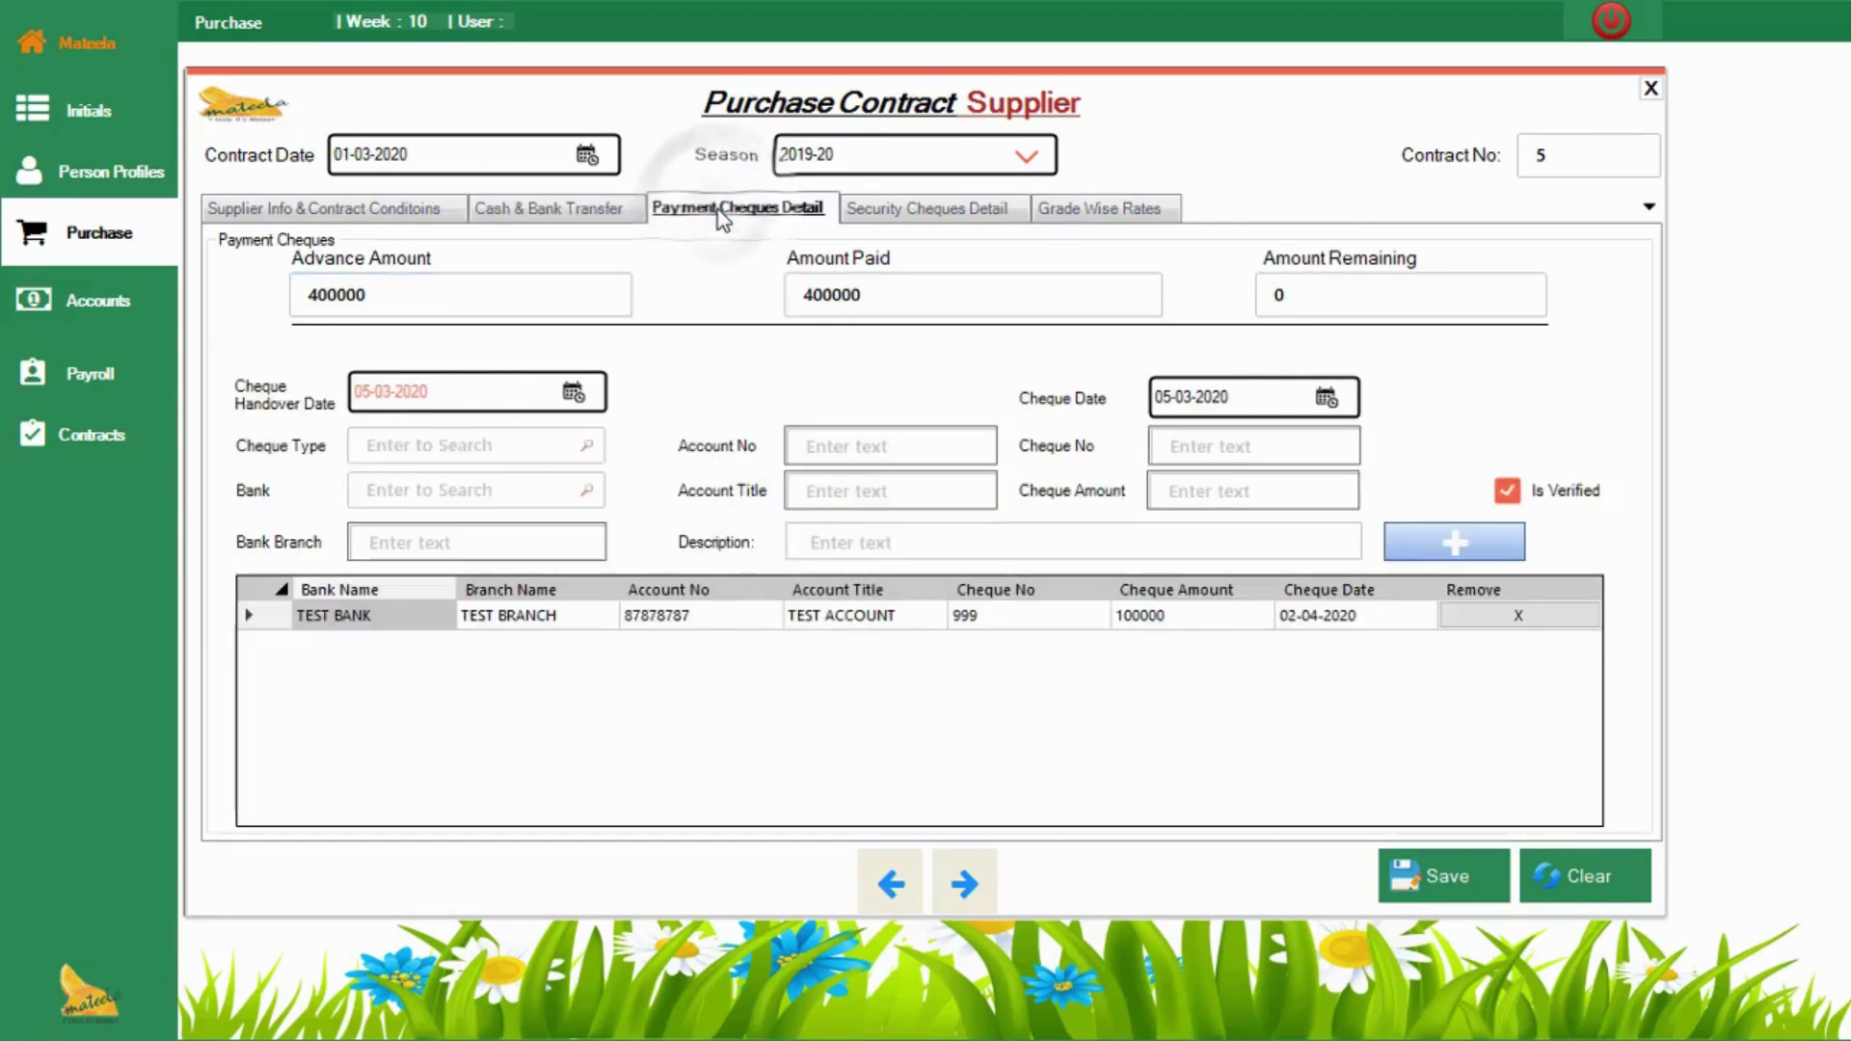
Step: Open the security cheque details and set the entry date to 01-03-2020
click(907, 206)
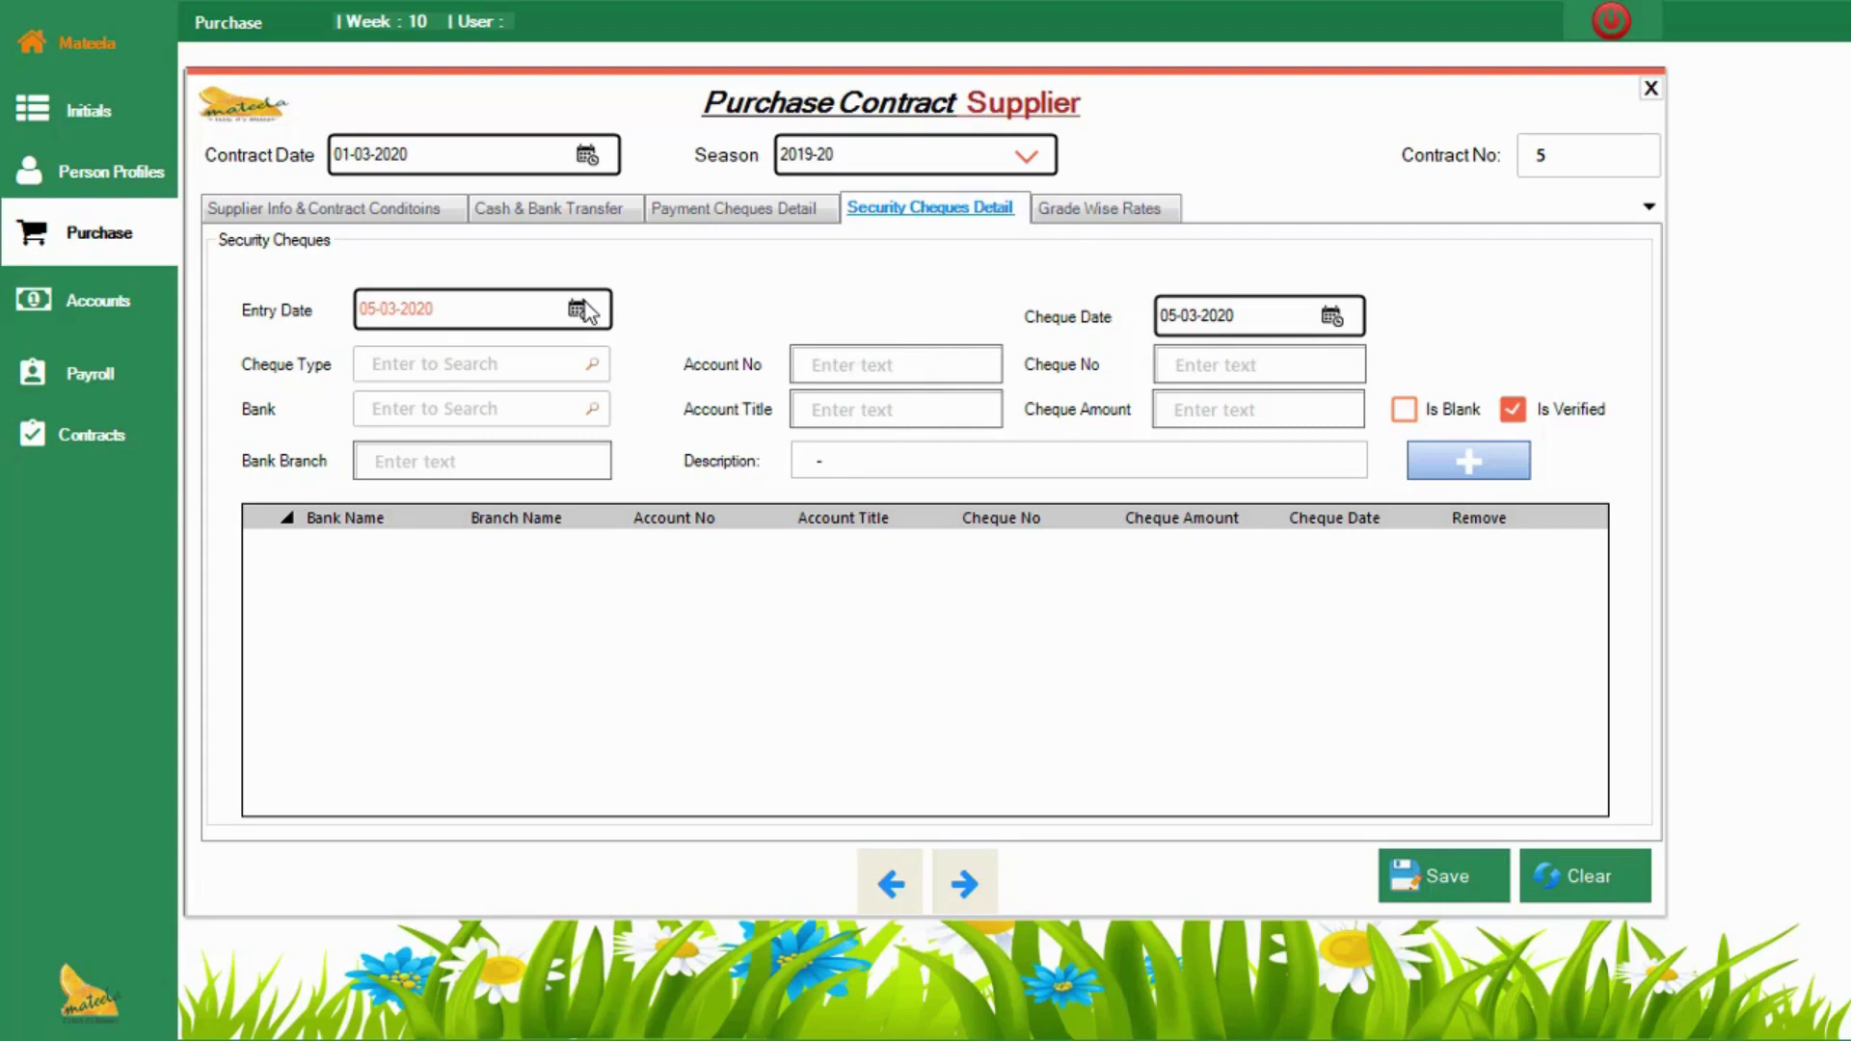
click(529, 366)
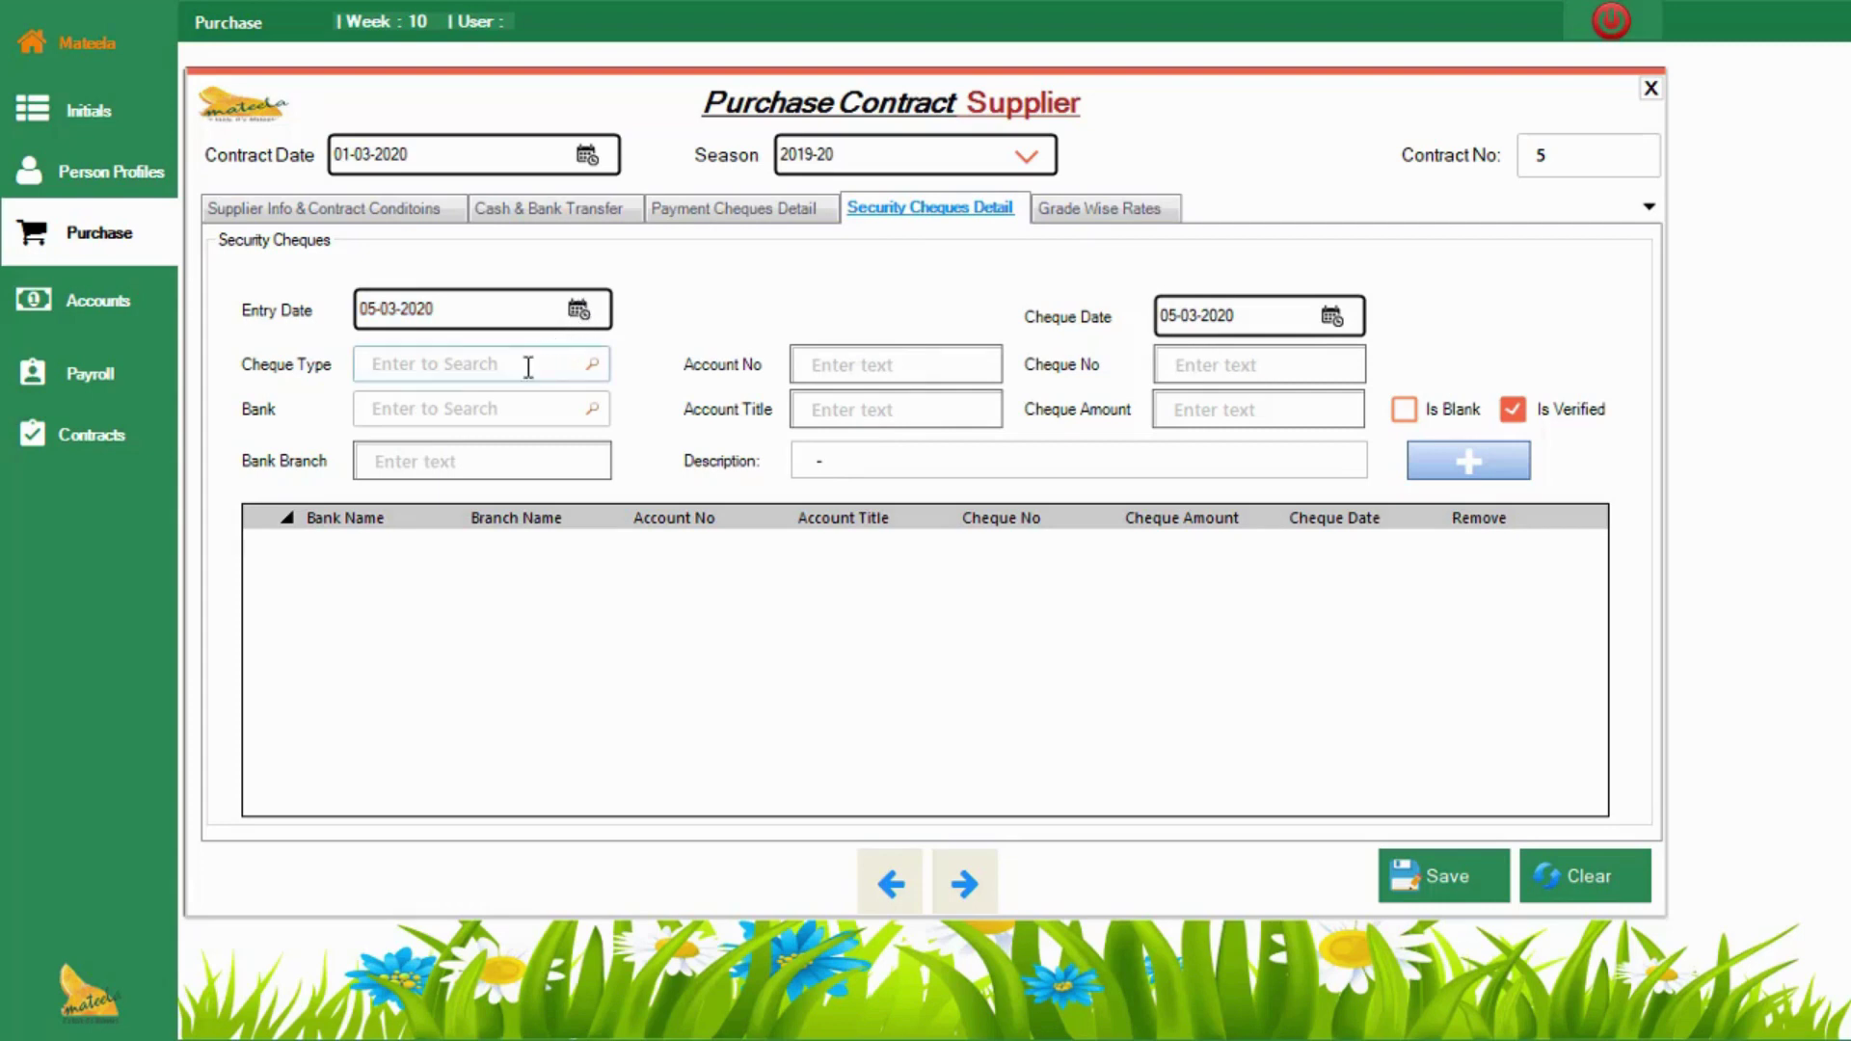
click(579, 309)
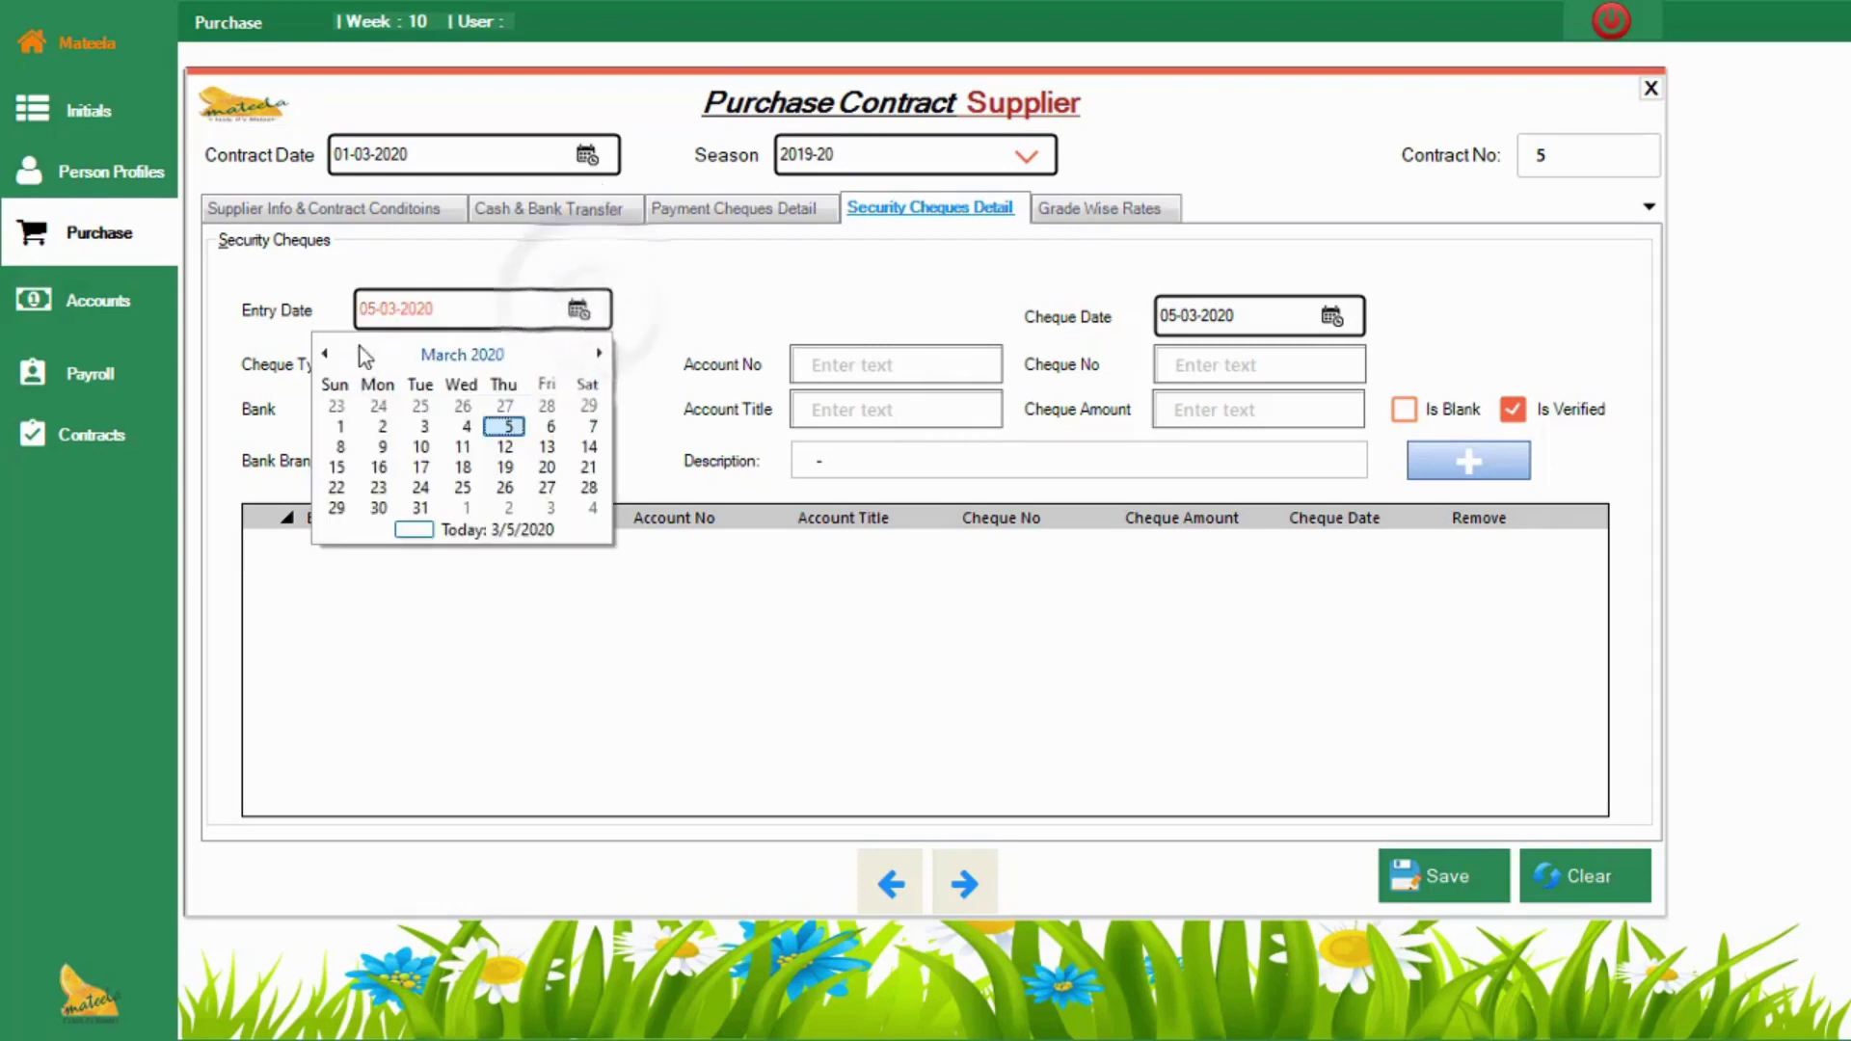
click(321, 354)
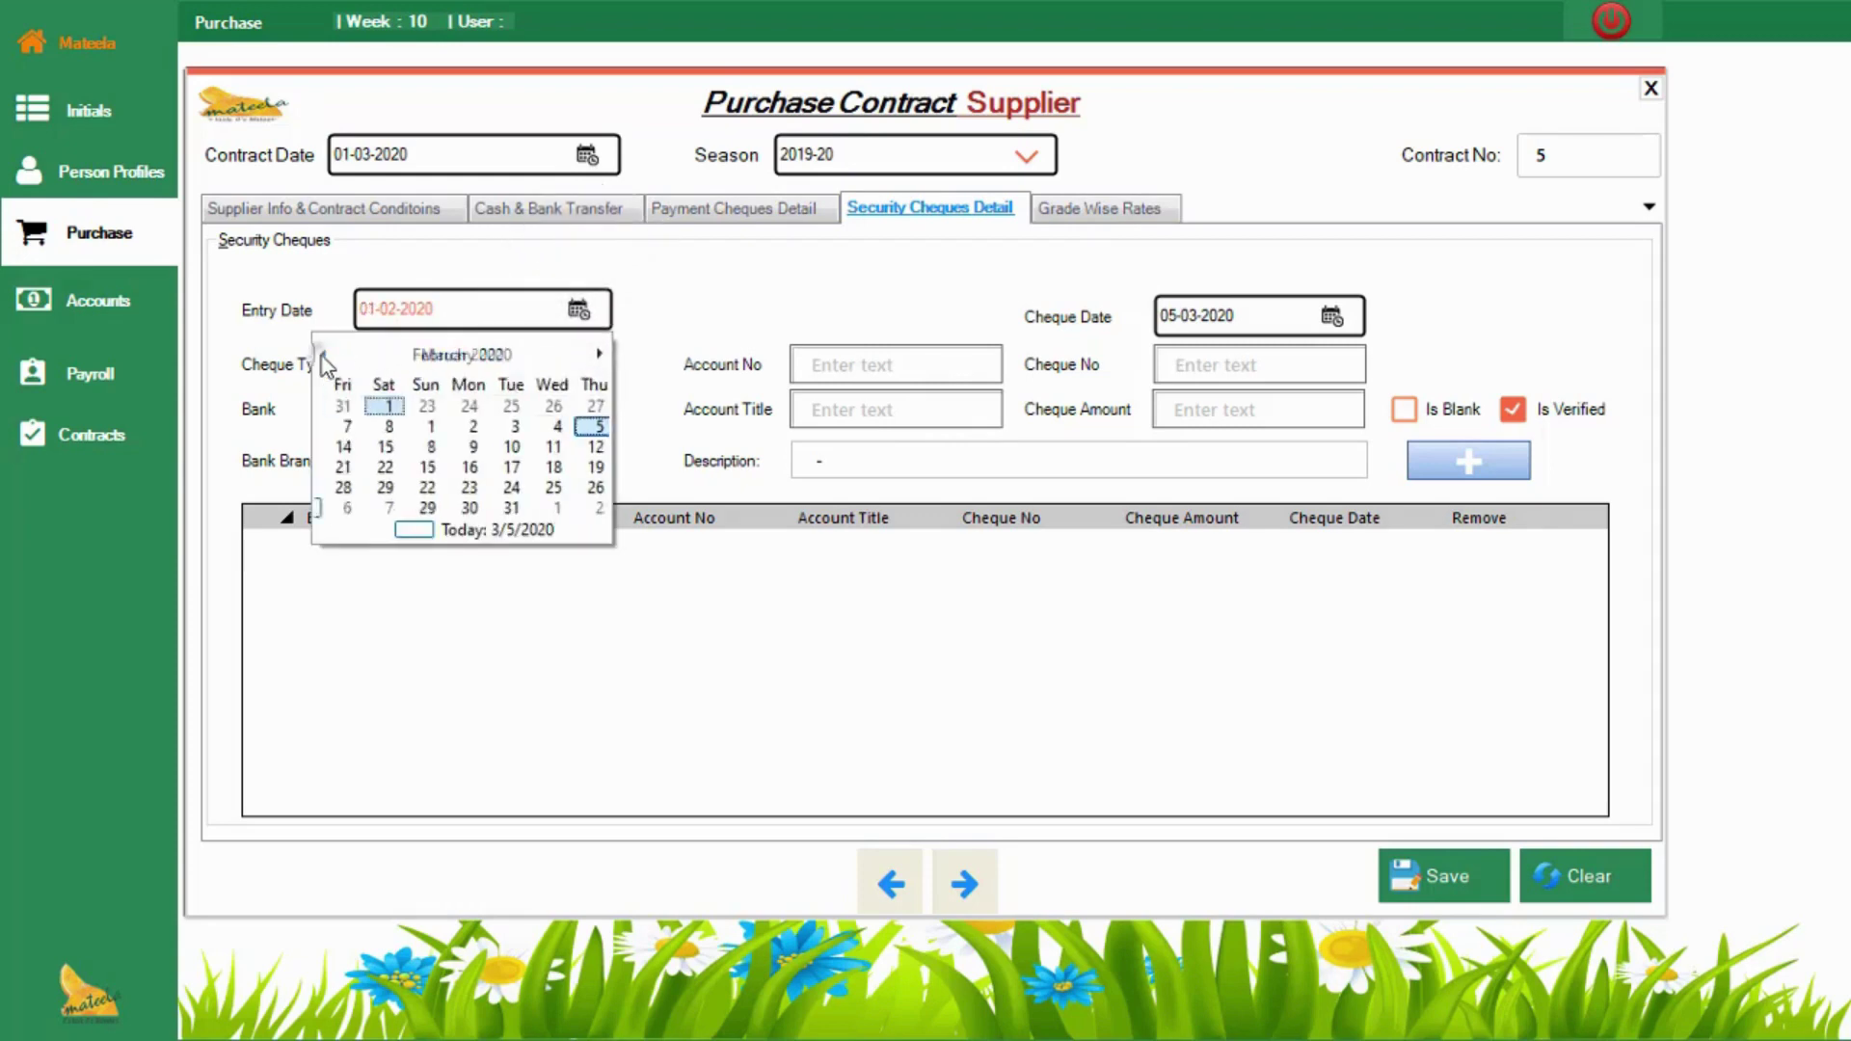
click(599, 354)
click(578, 310)
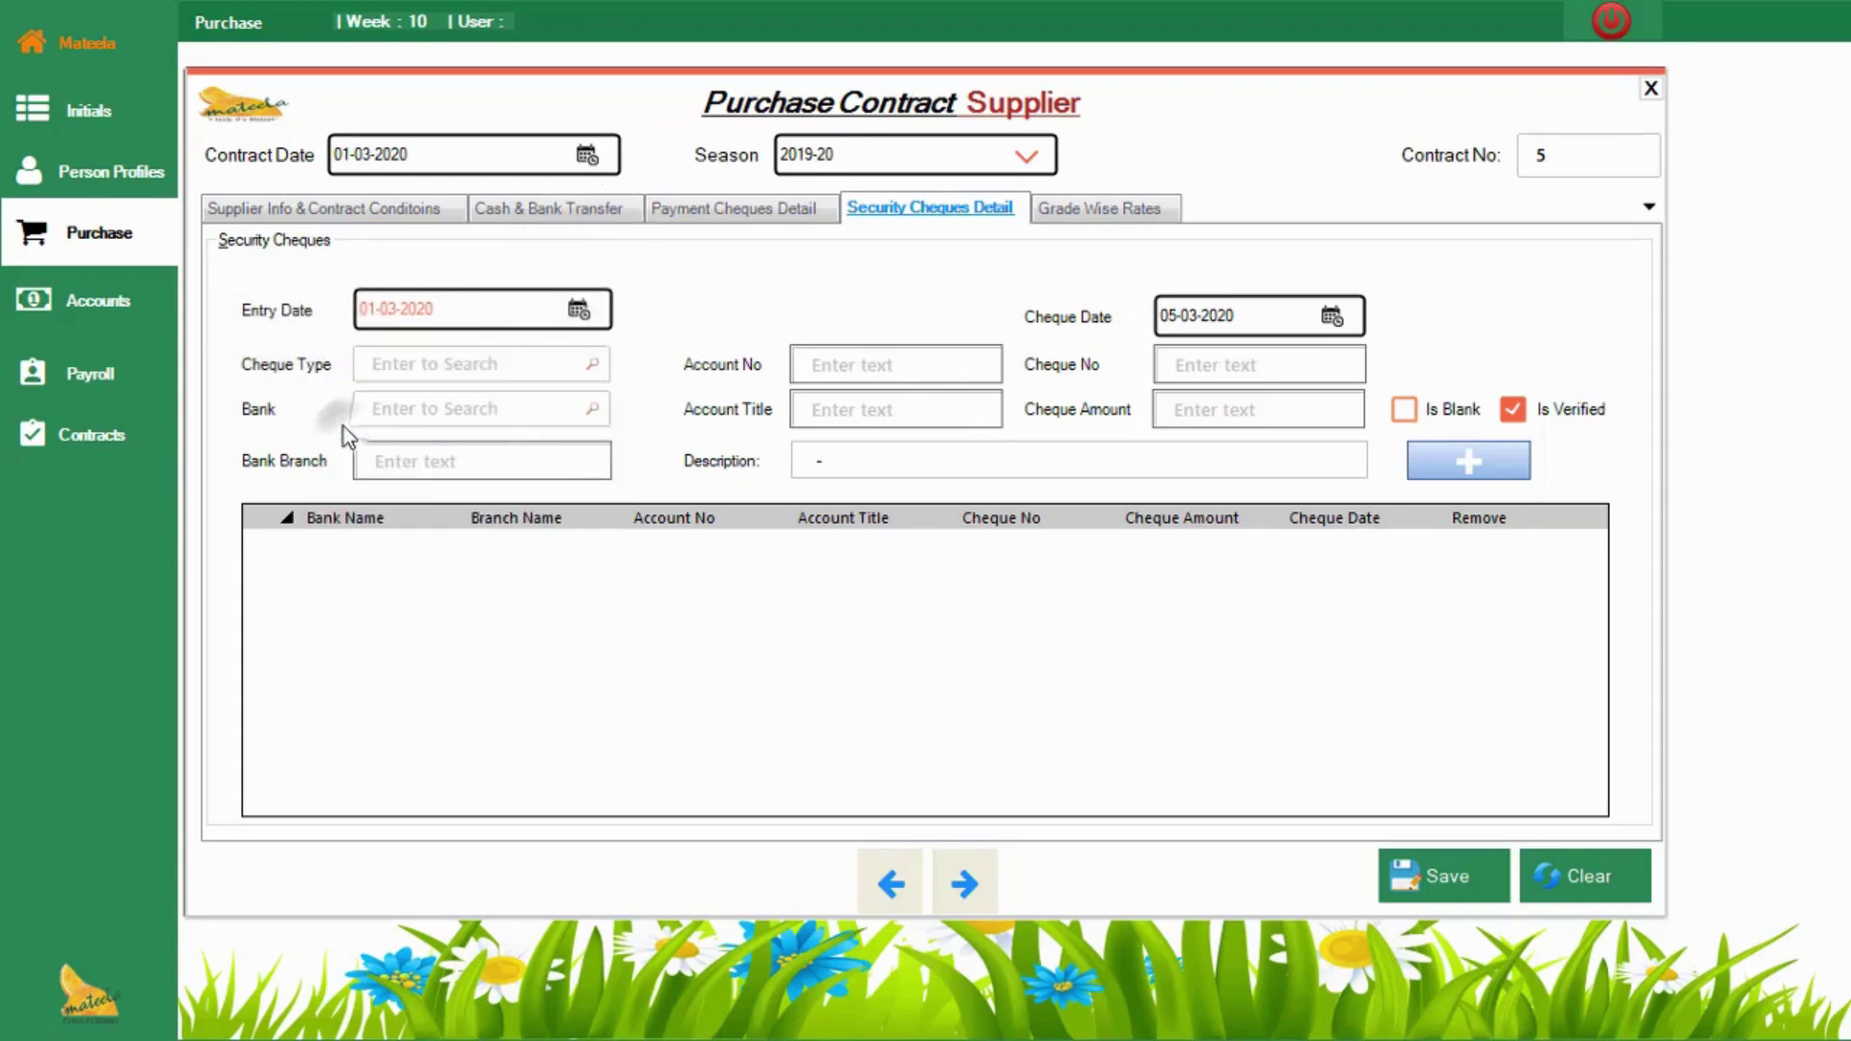
Step: Look up the cheque types and choose Security for the security cheque
click(493, 362)
key(Return)
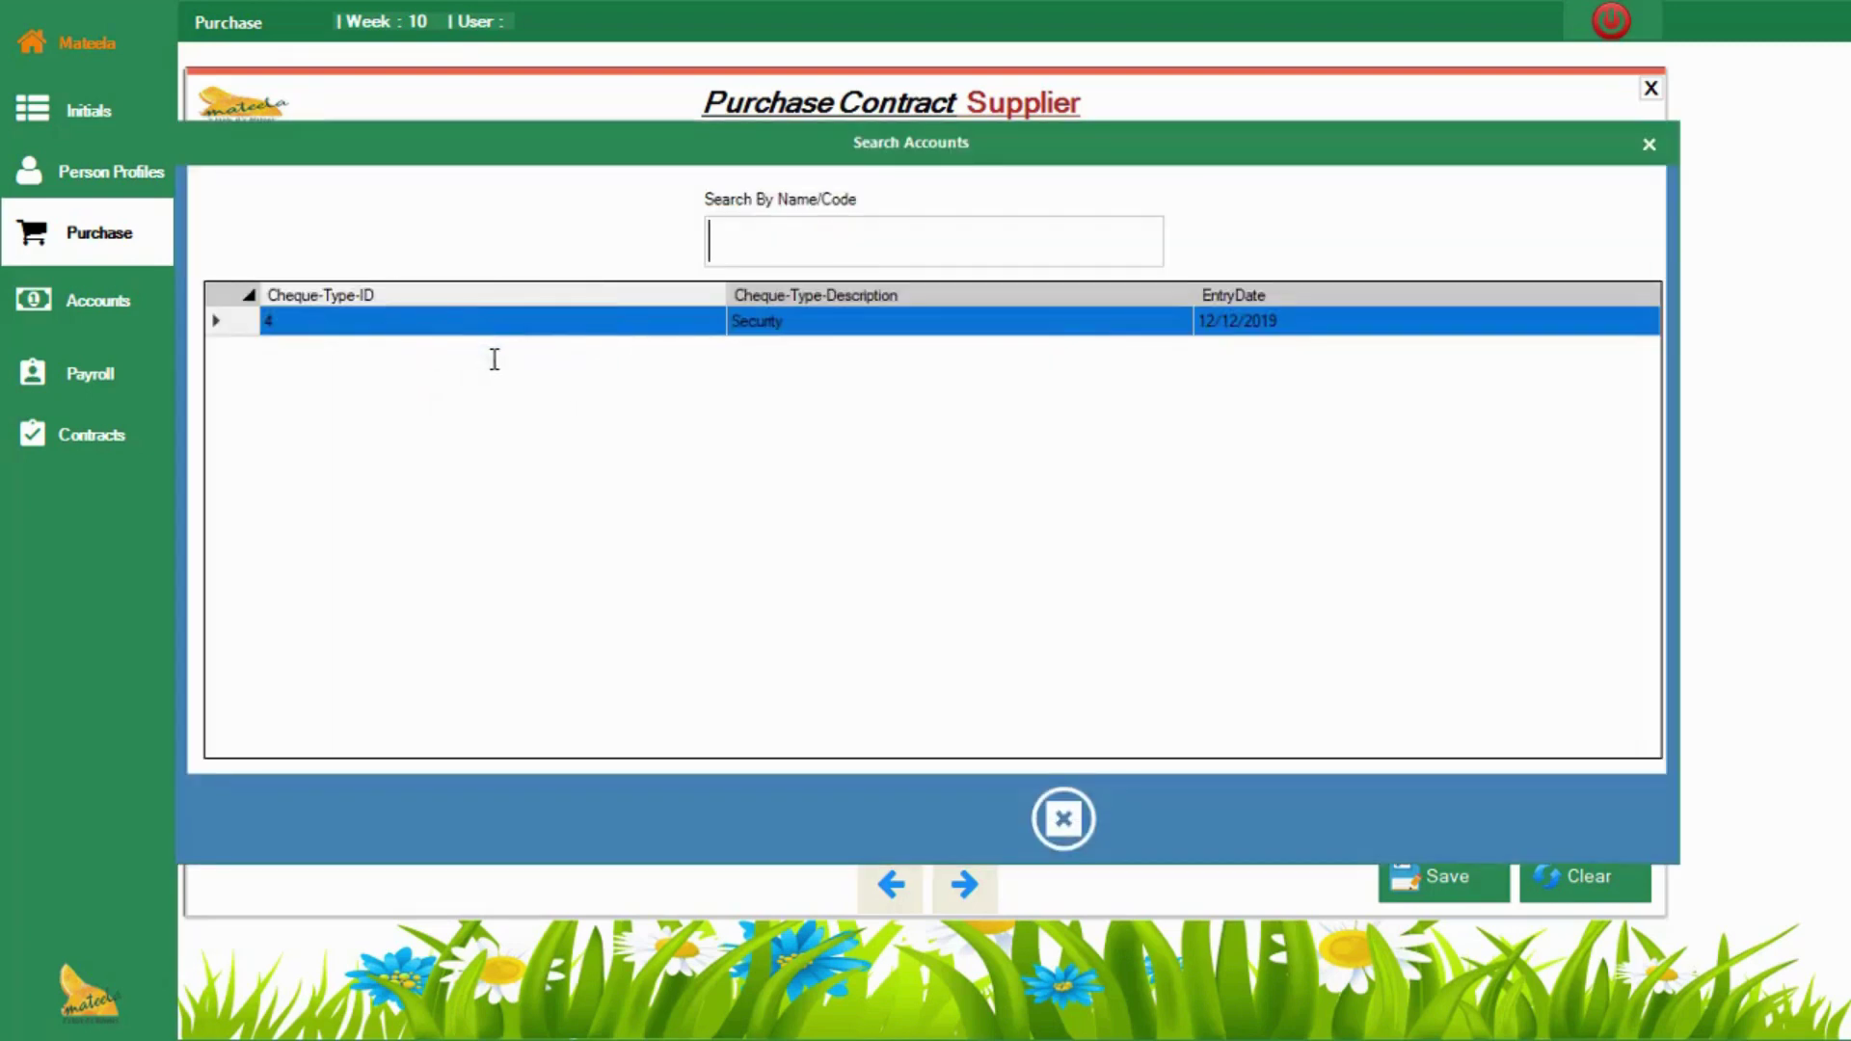
key(Return)
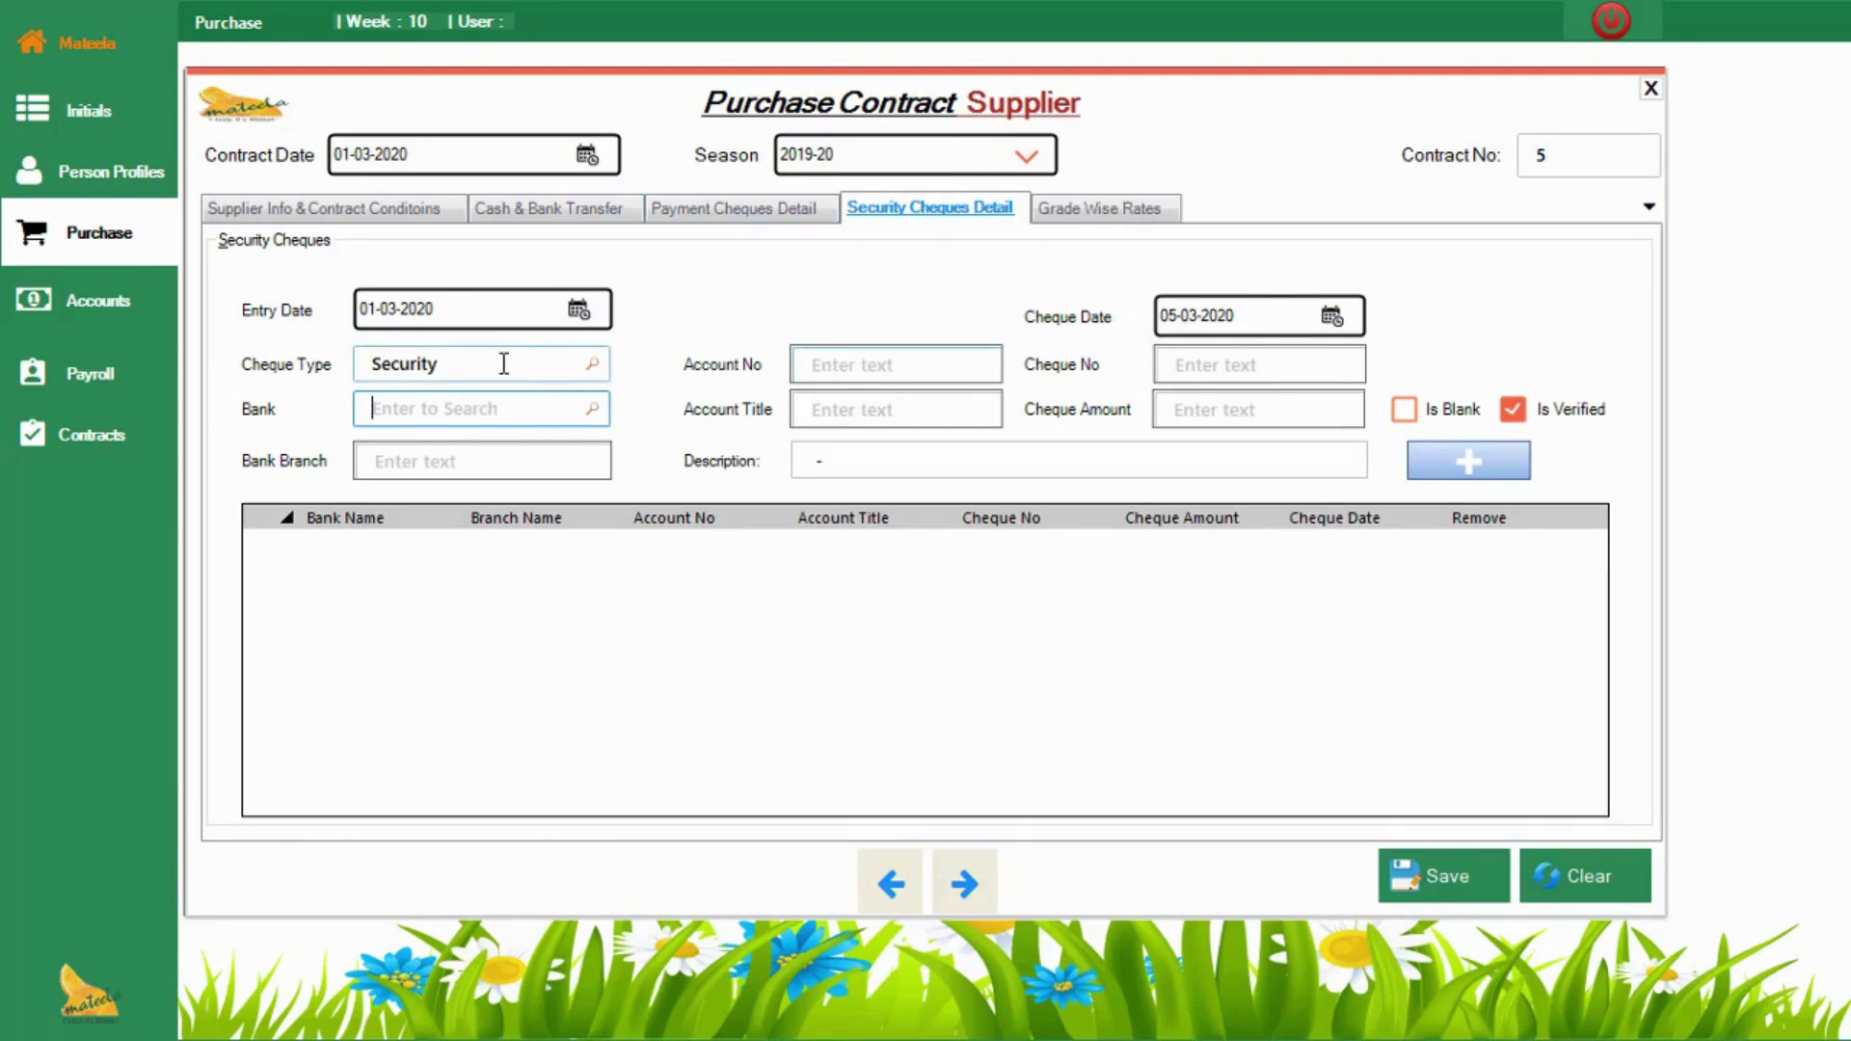
click(842, 362)
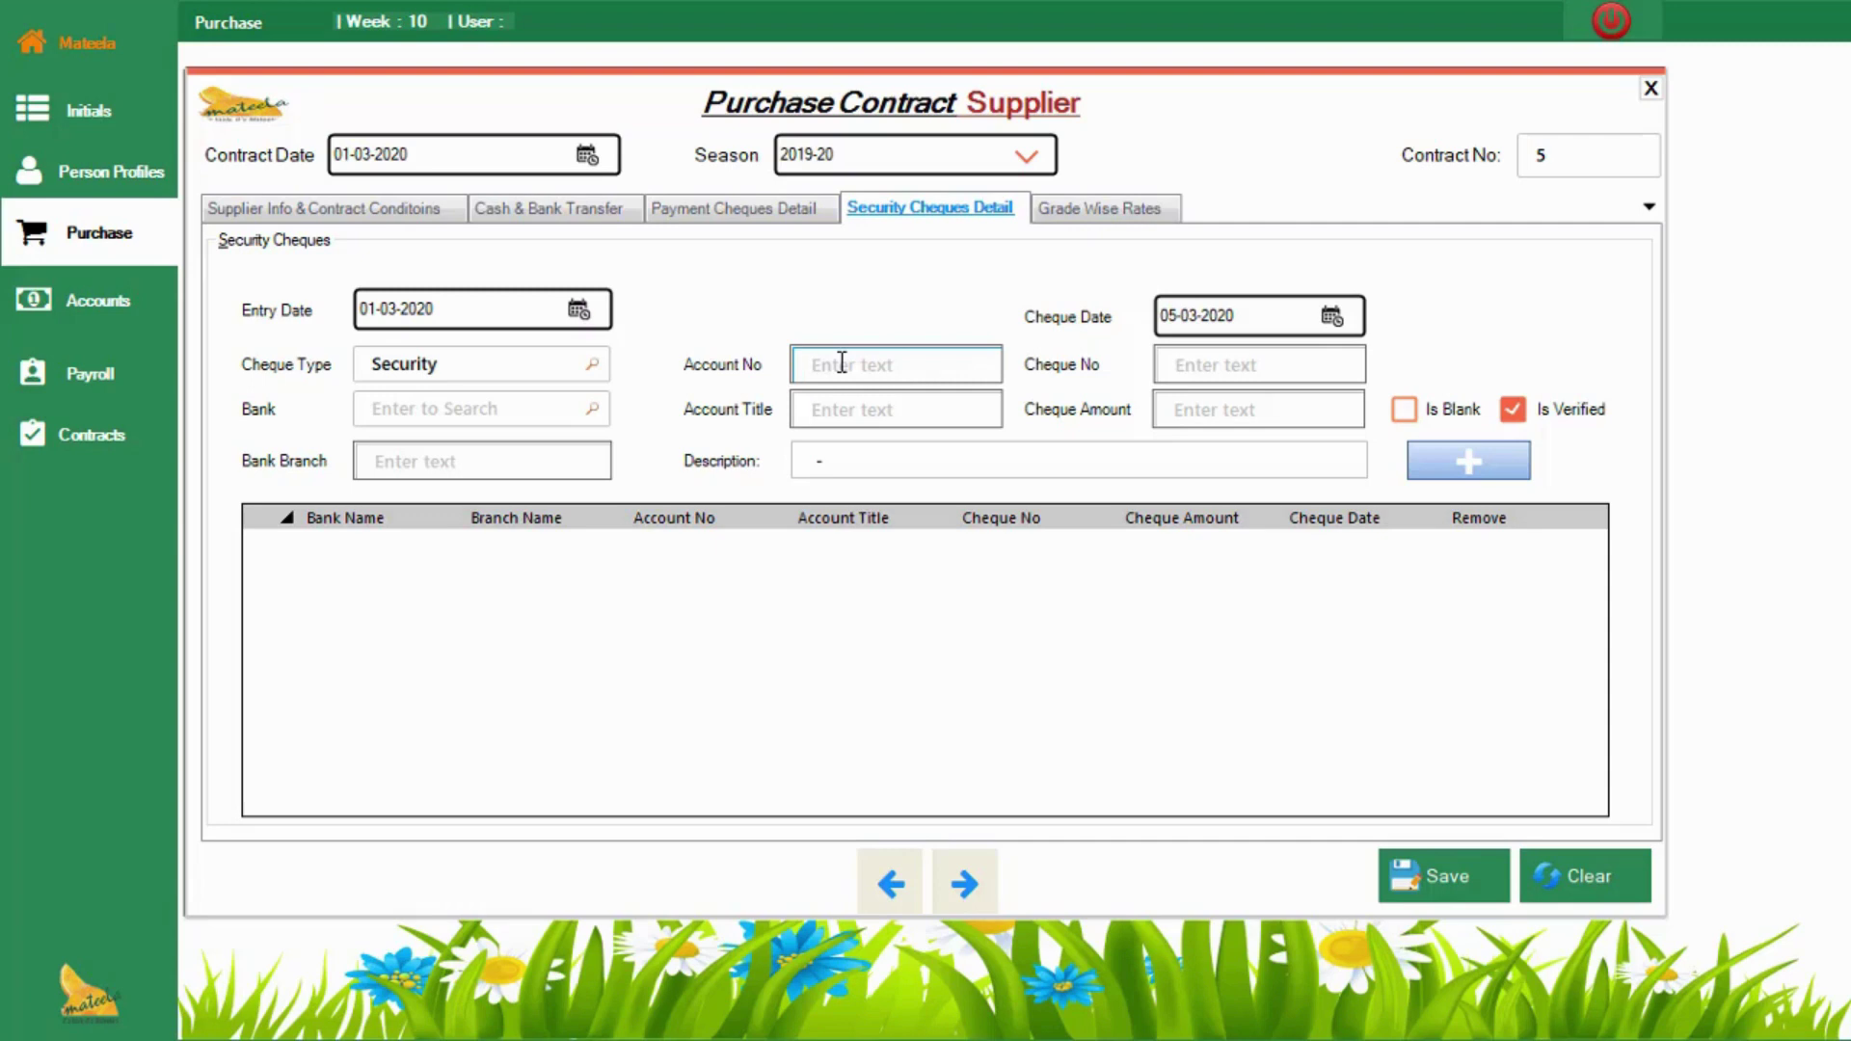
click(550, 409)
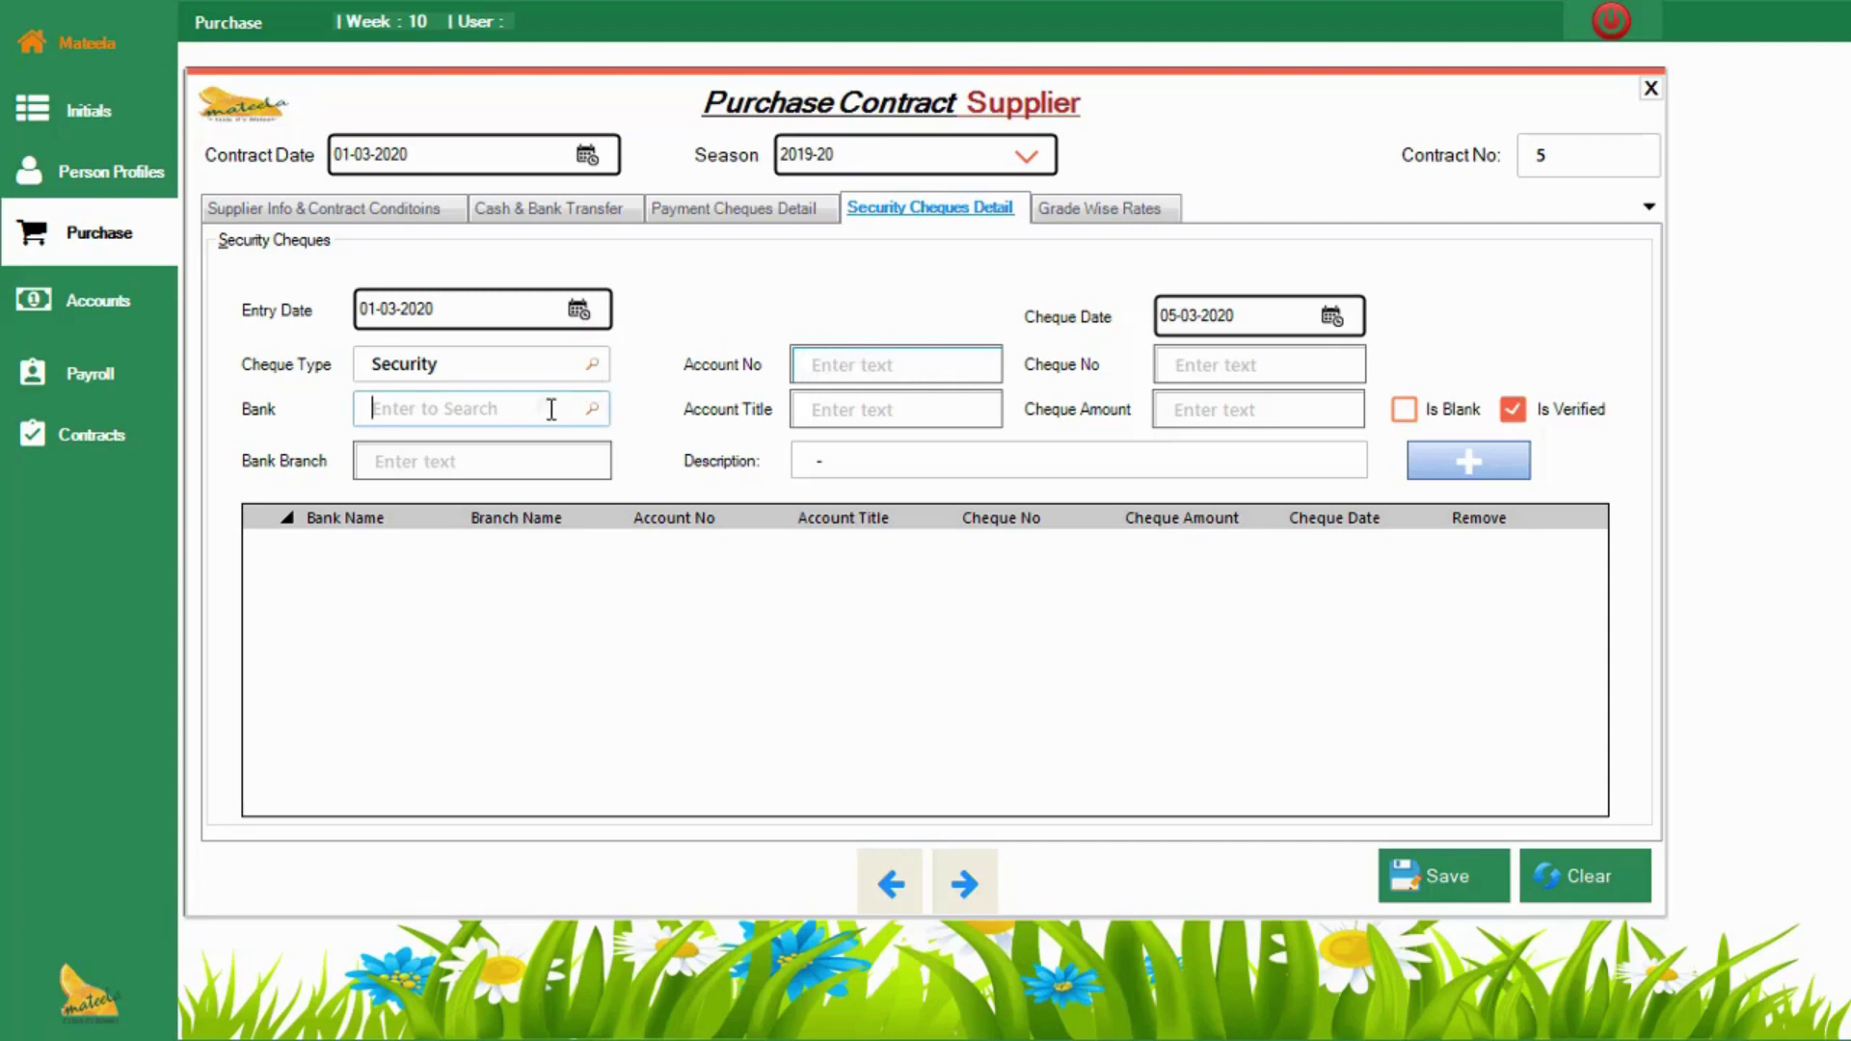
click(503, 474)
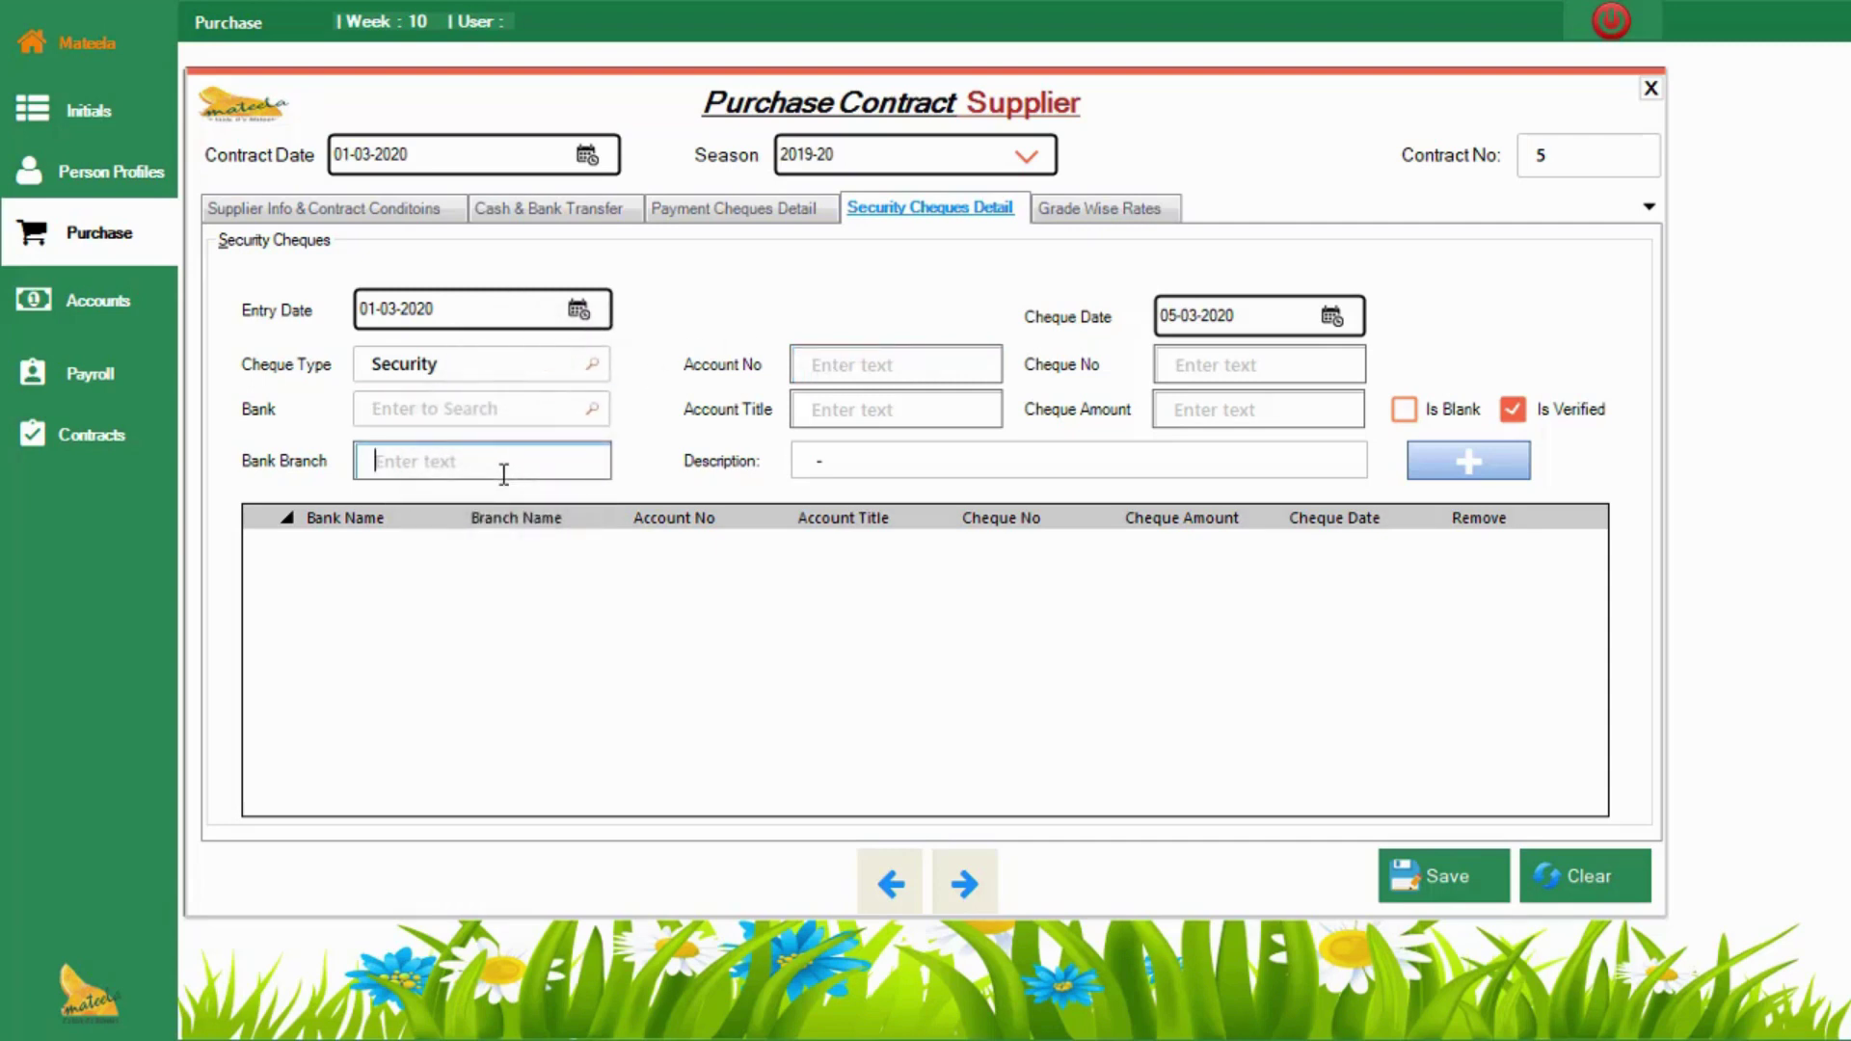
Step: Try to use MCB as the security cheque's bank and look up its branches
click(487, 412)
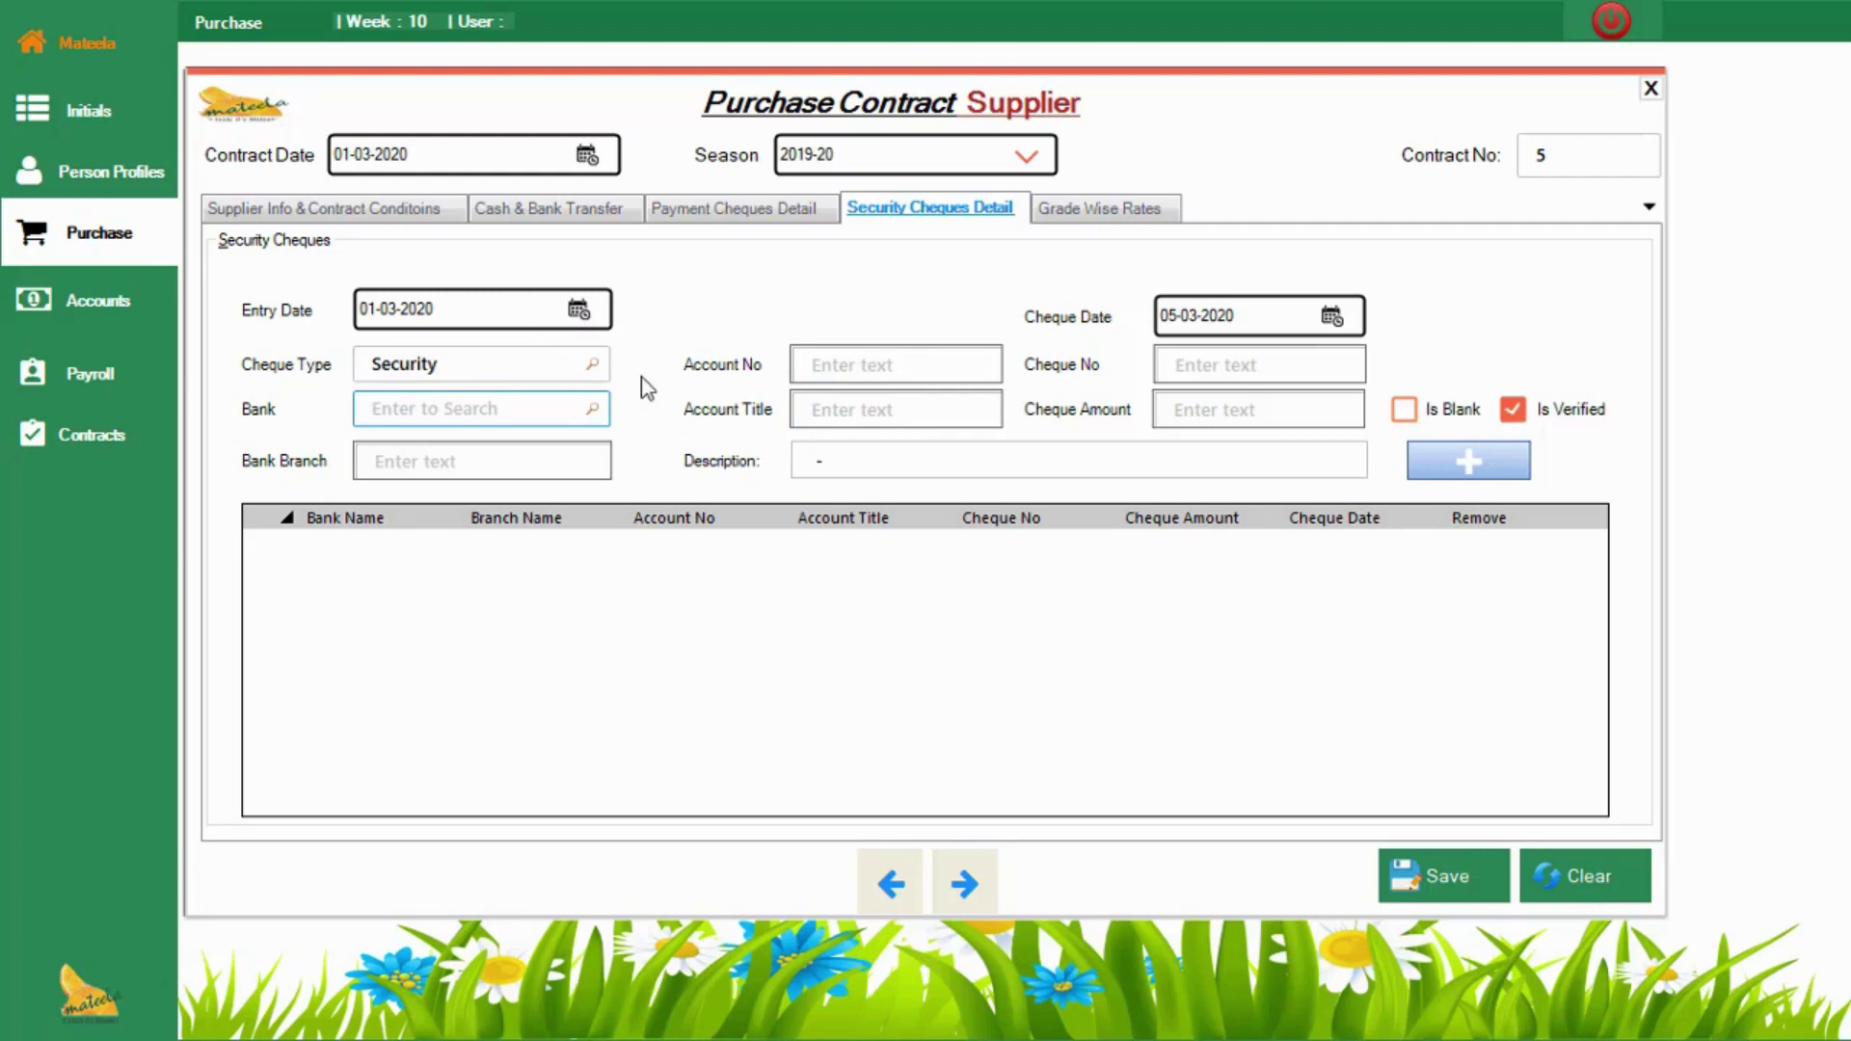
key(Return)
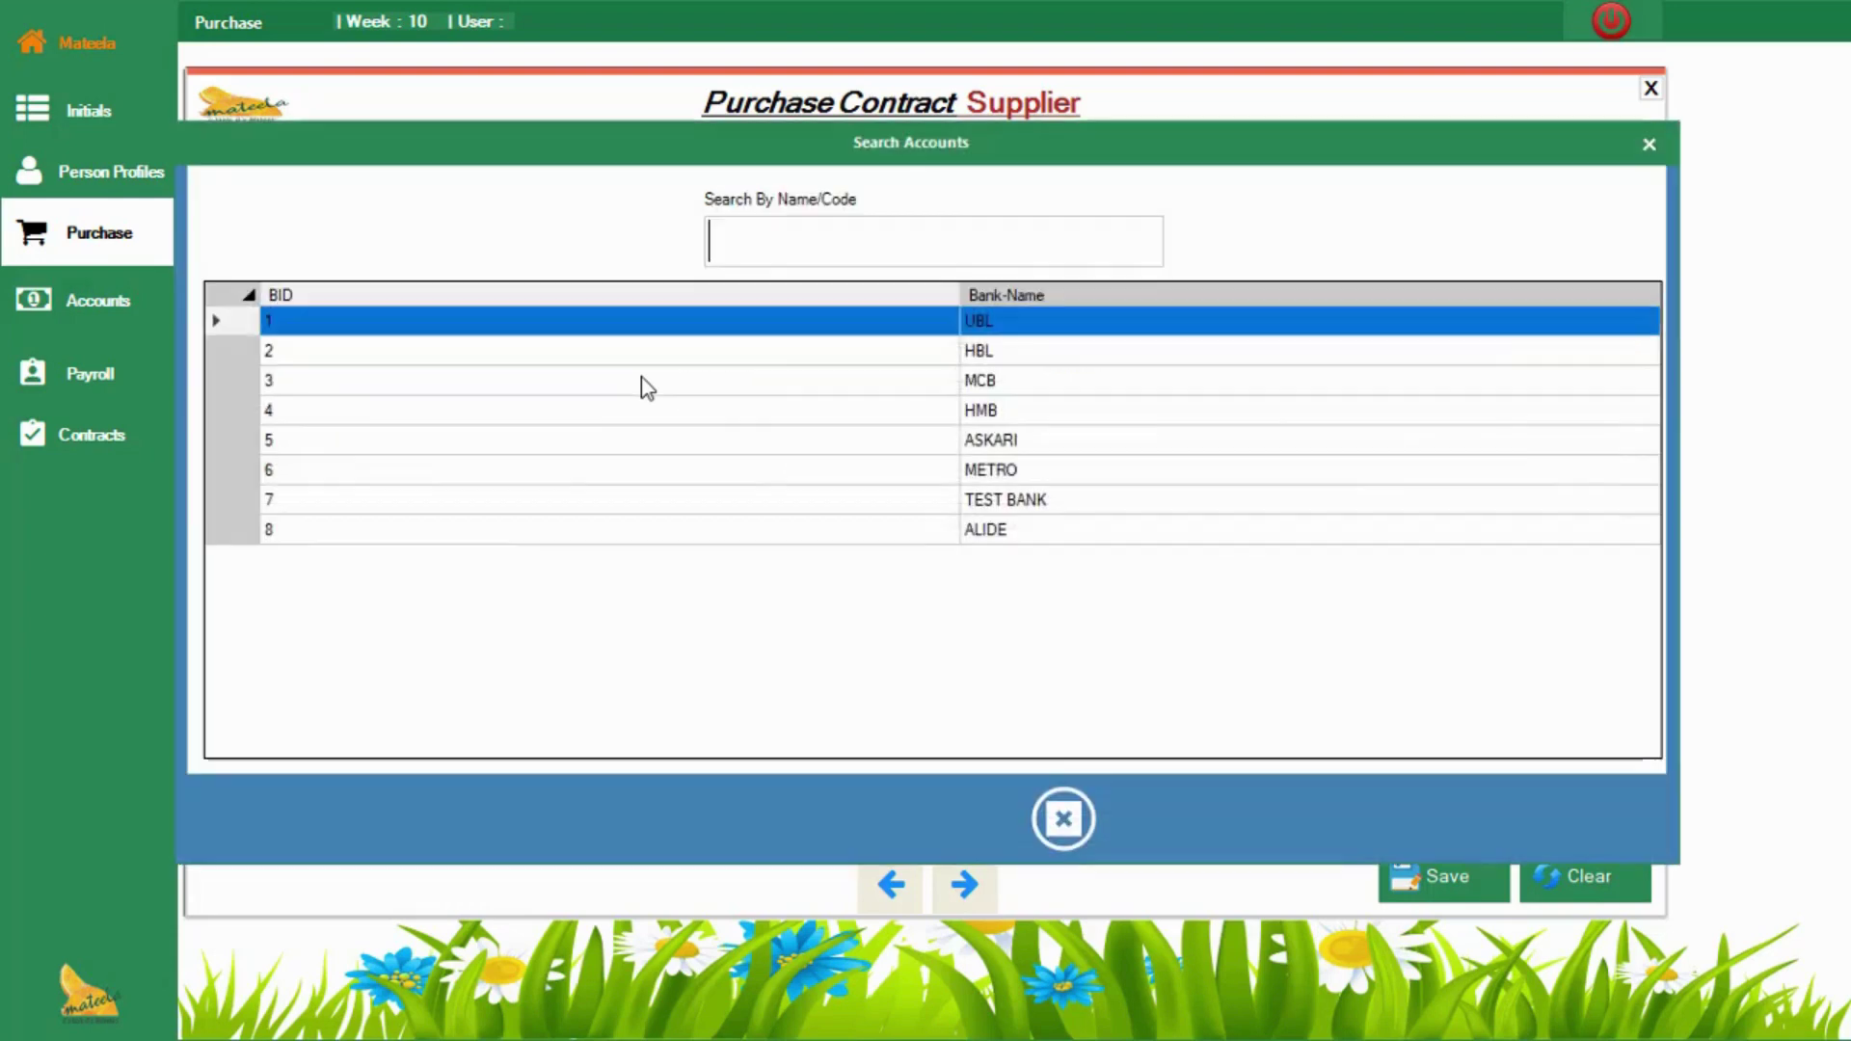
key(Down)
key(Down)
key(Down)
key(Down)
key(Down)
key(Down)
key(Down)
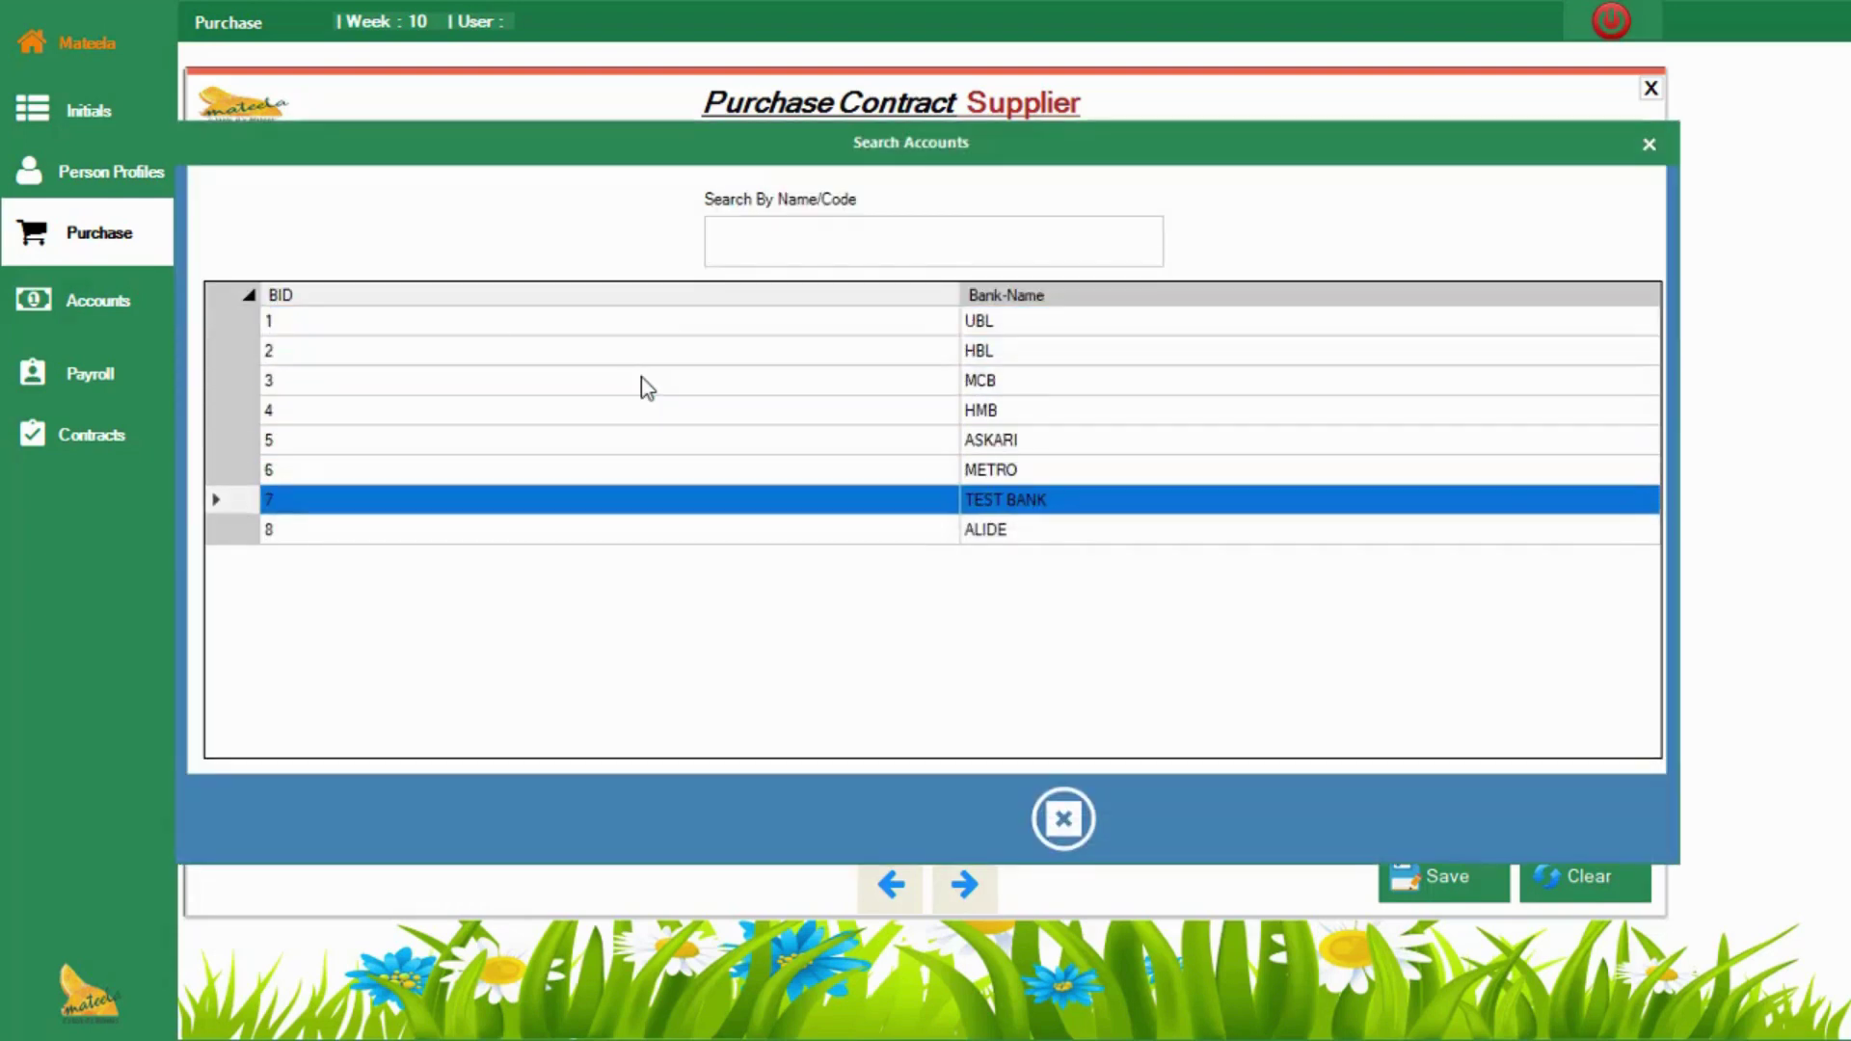
key(Up)
key(Up)
key(Up)
key(Up)
key(Up)
key(Return)
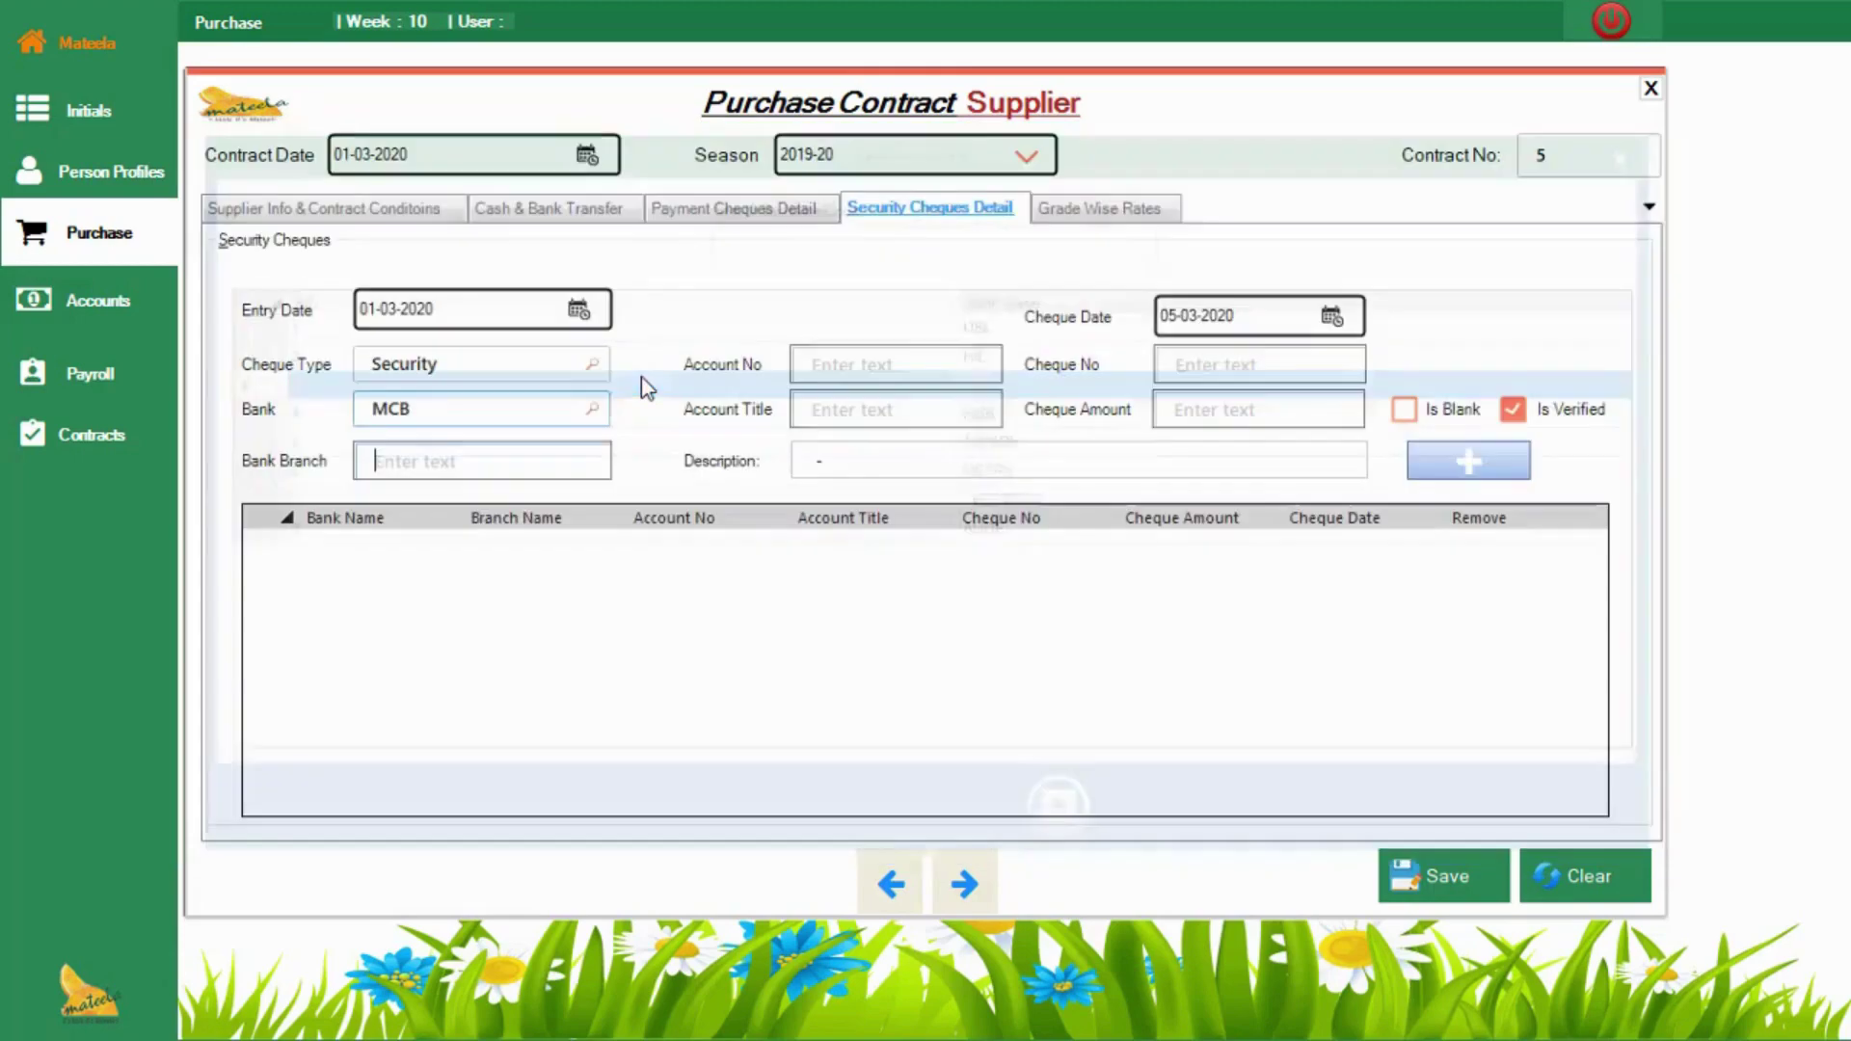
key(Return)
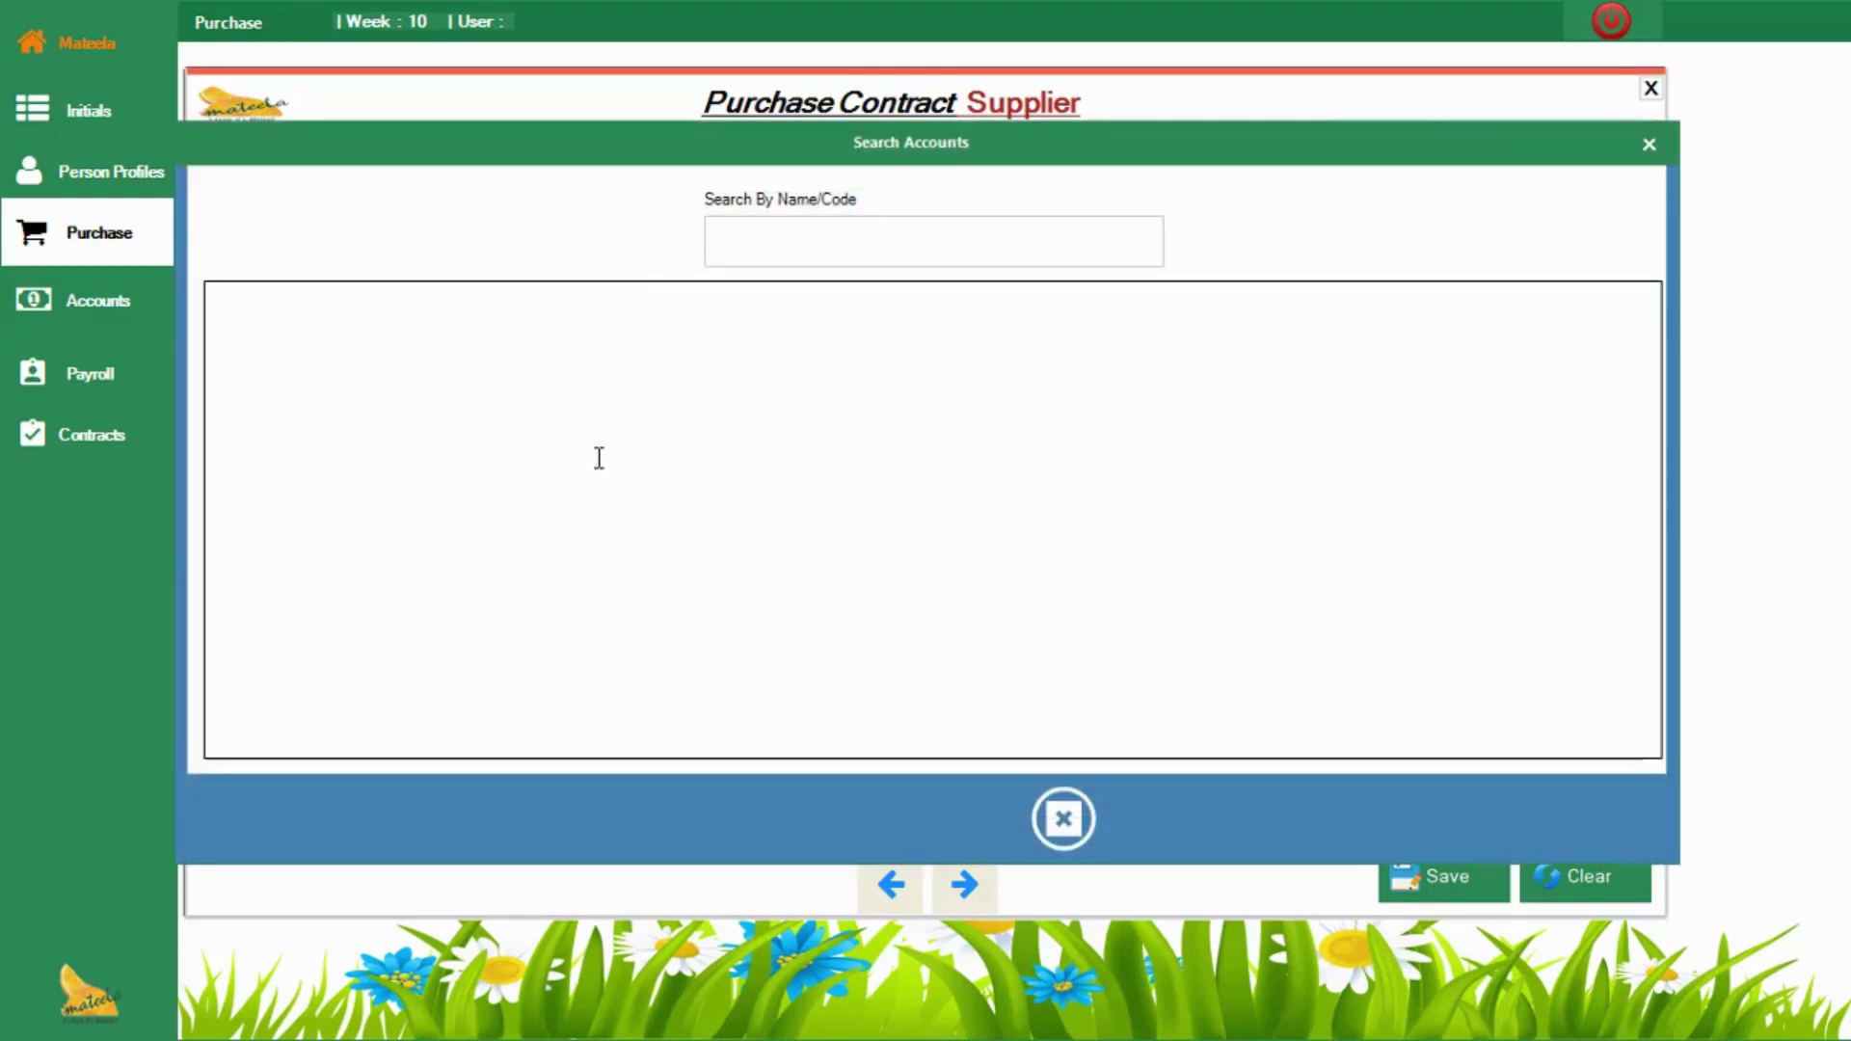
key(Escape)
Step: Choose UBL as the security cheque's bank and University Road Branch as its branch
click(506, 399)
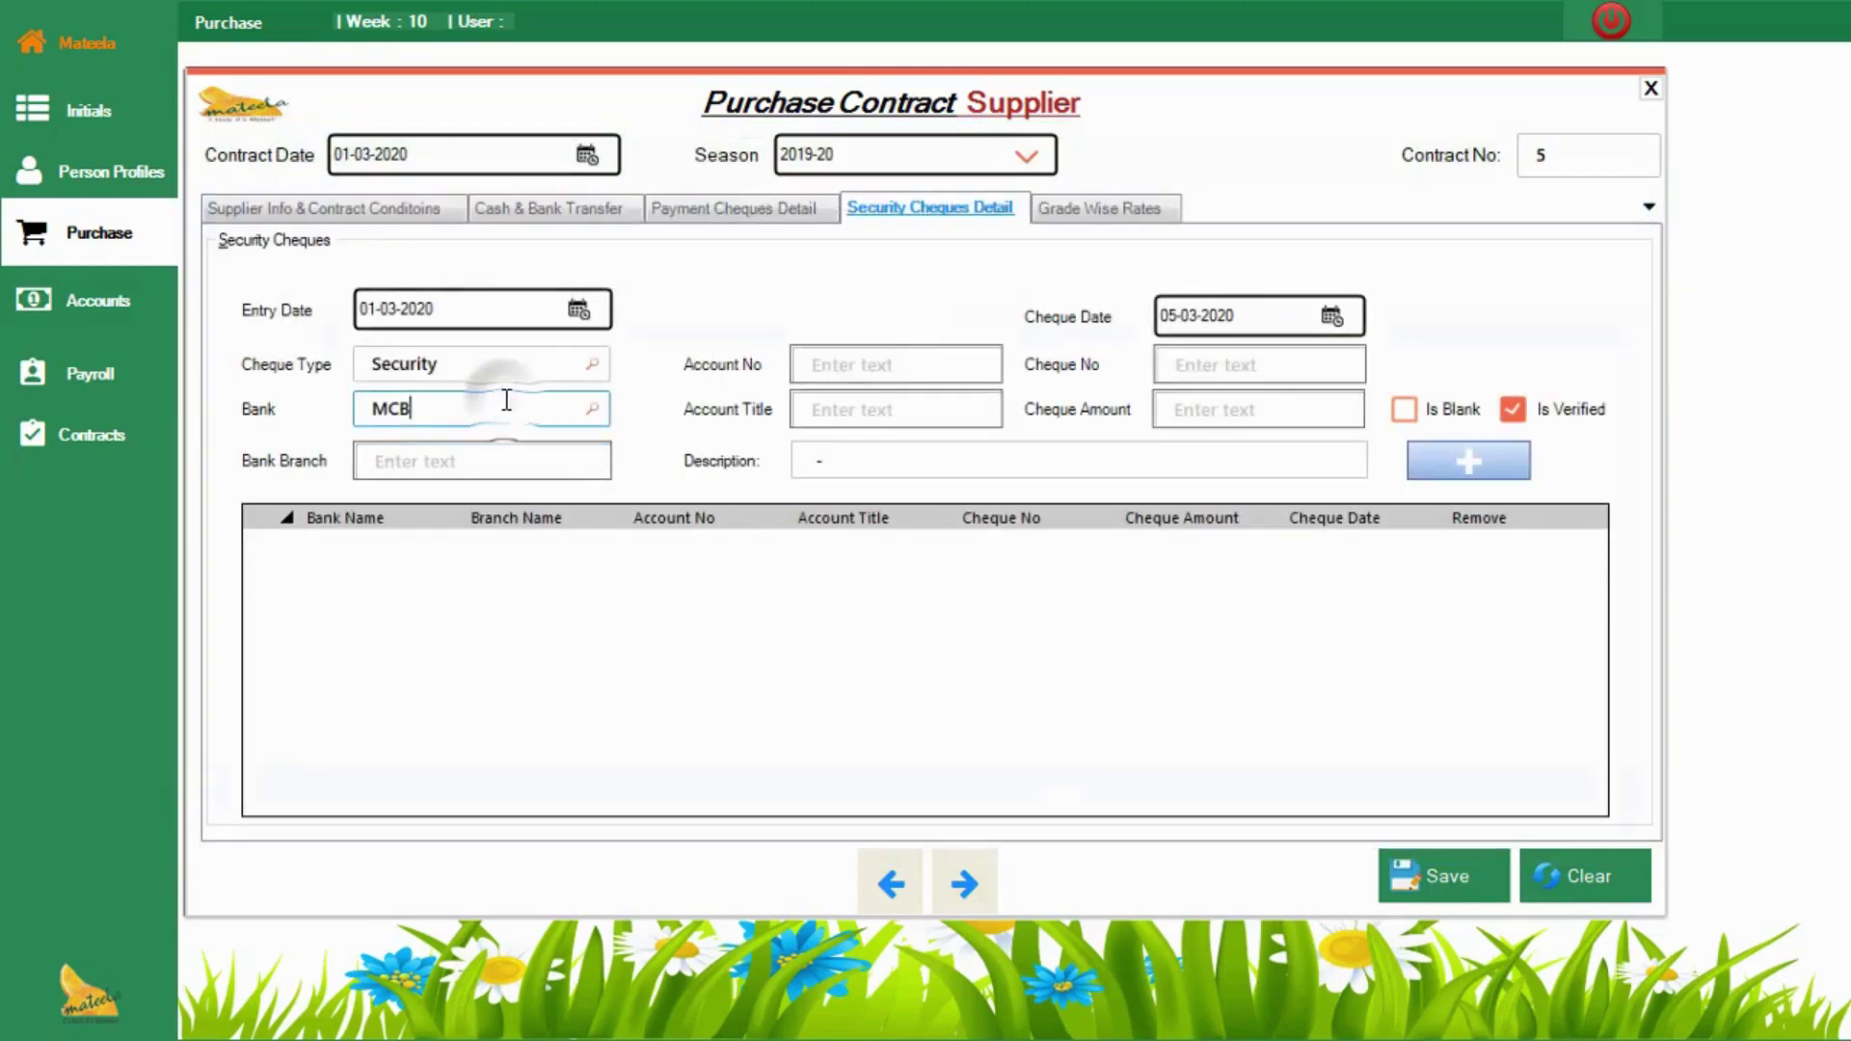
key(Return)
key(Return)
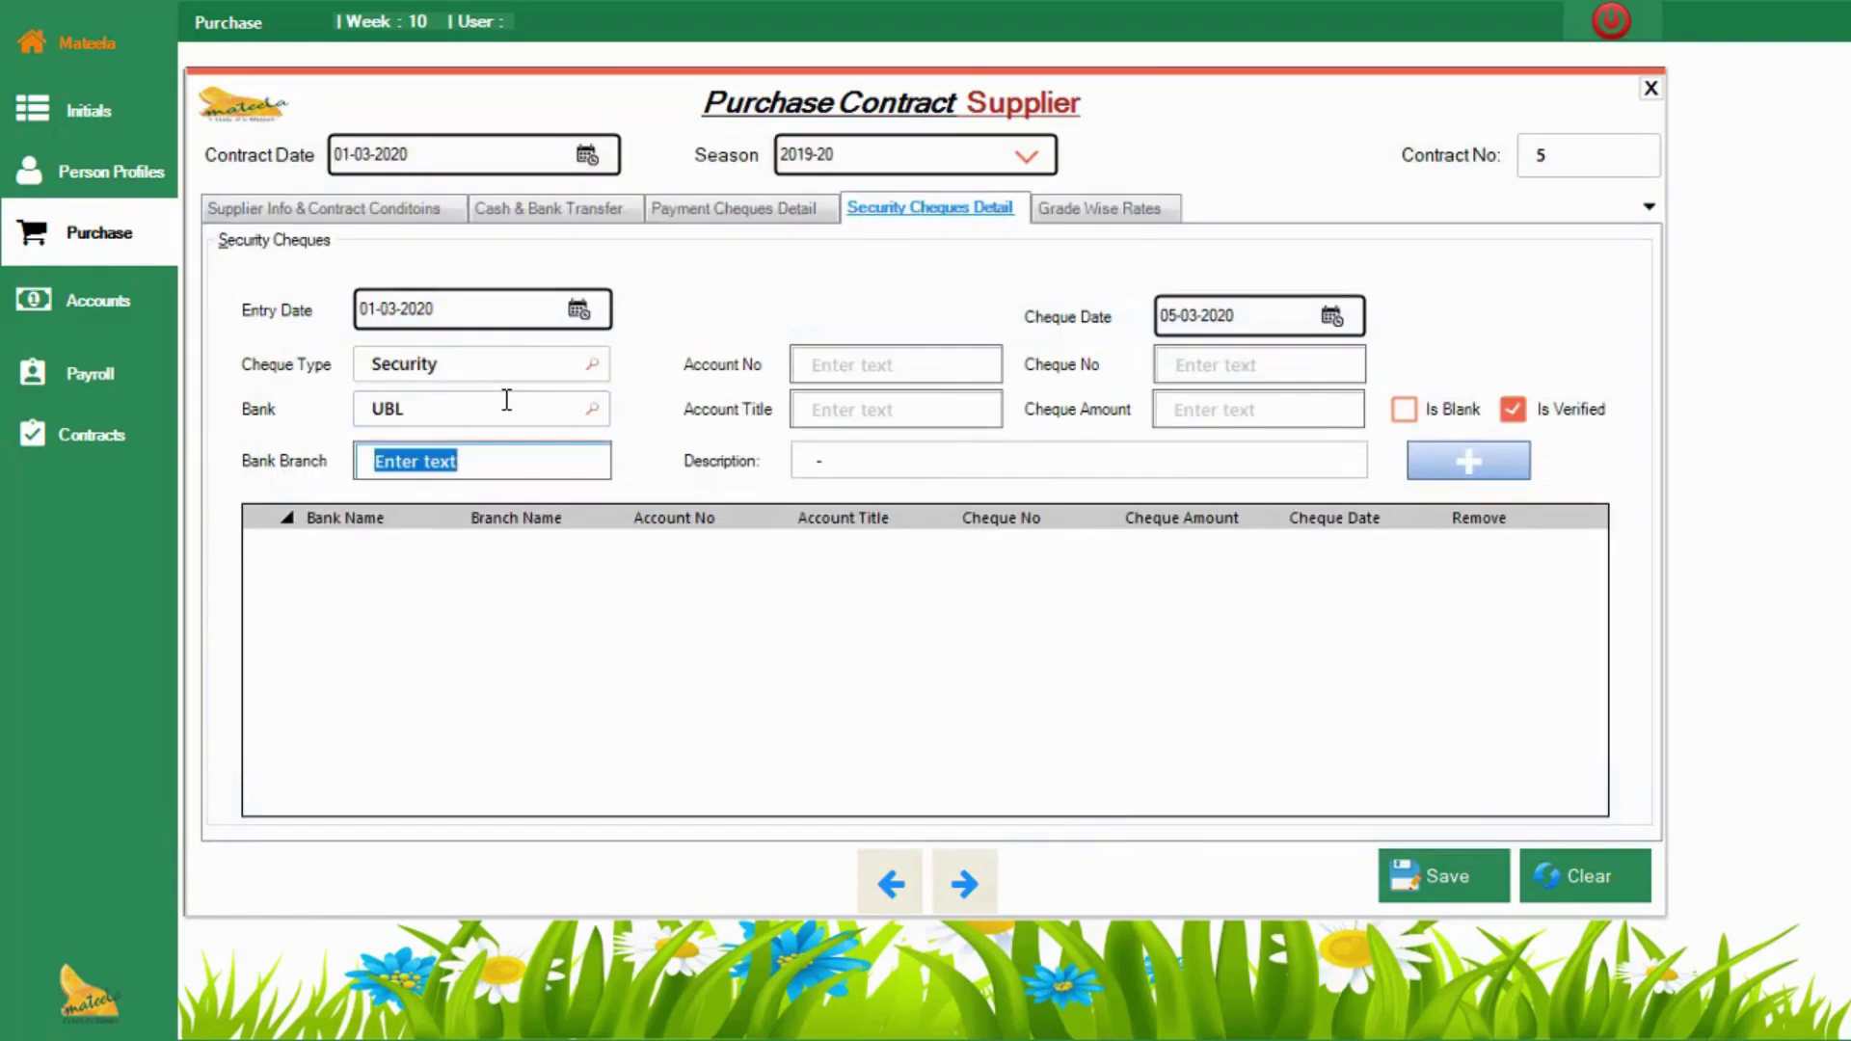
key(Return)
key(Return)
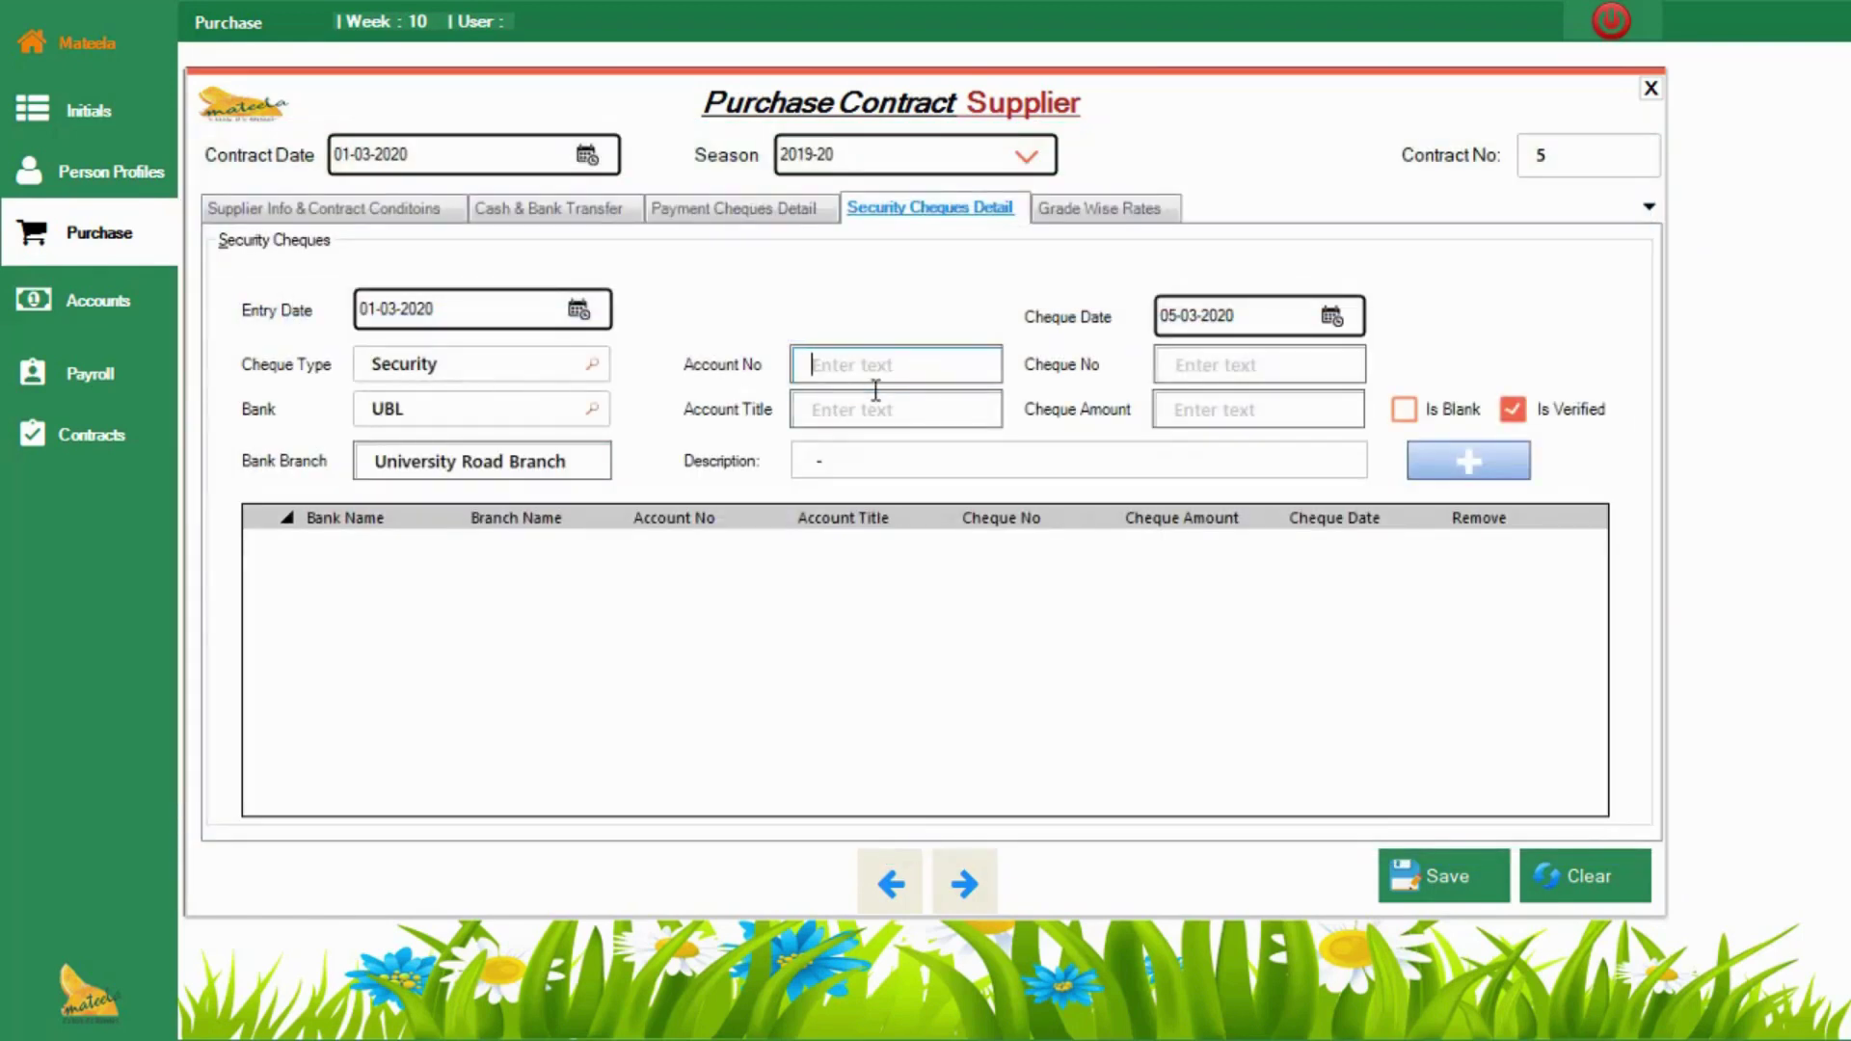
Step: Enter the security cheque's account number and the account holder's name as the account title
text(65764532)
click(903, 402)
text(Irshad Khan)
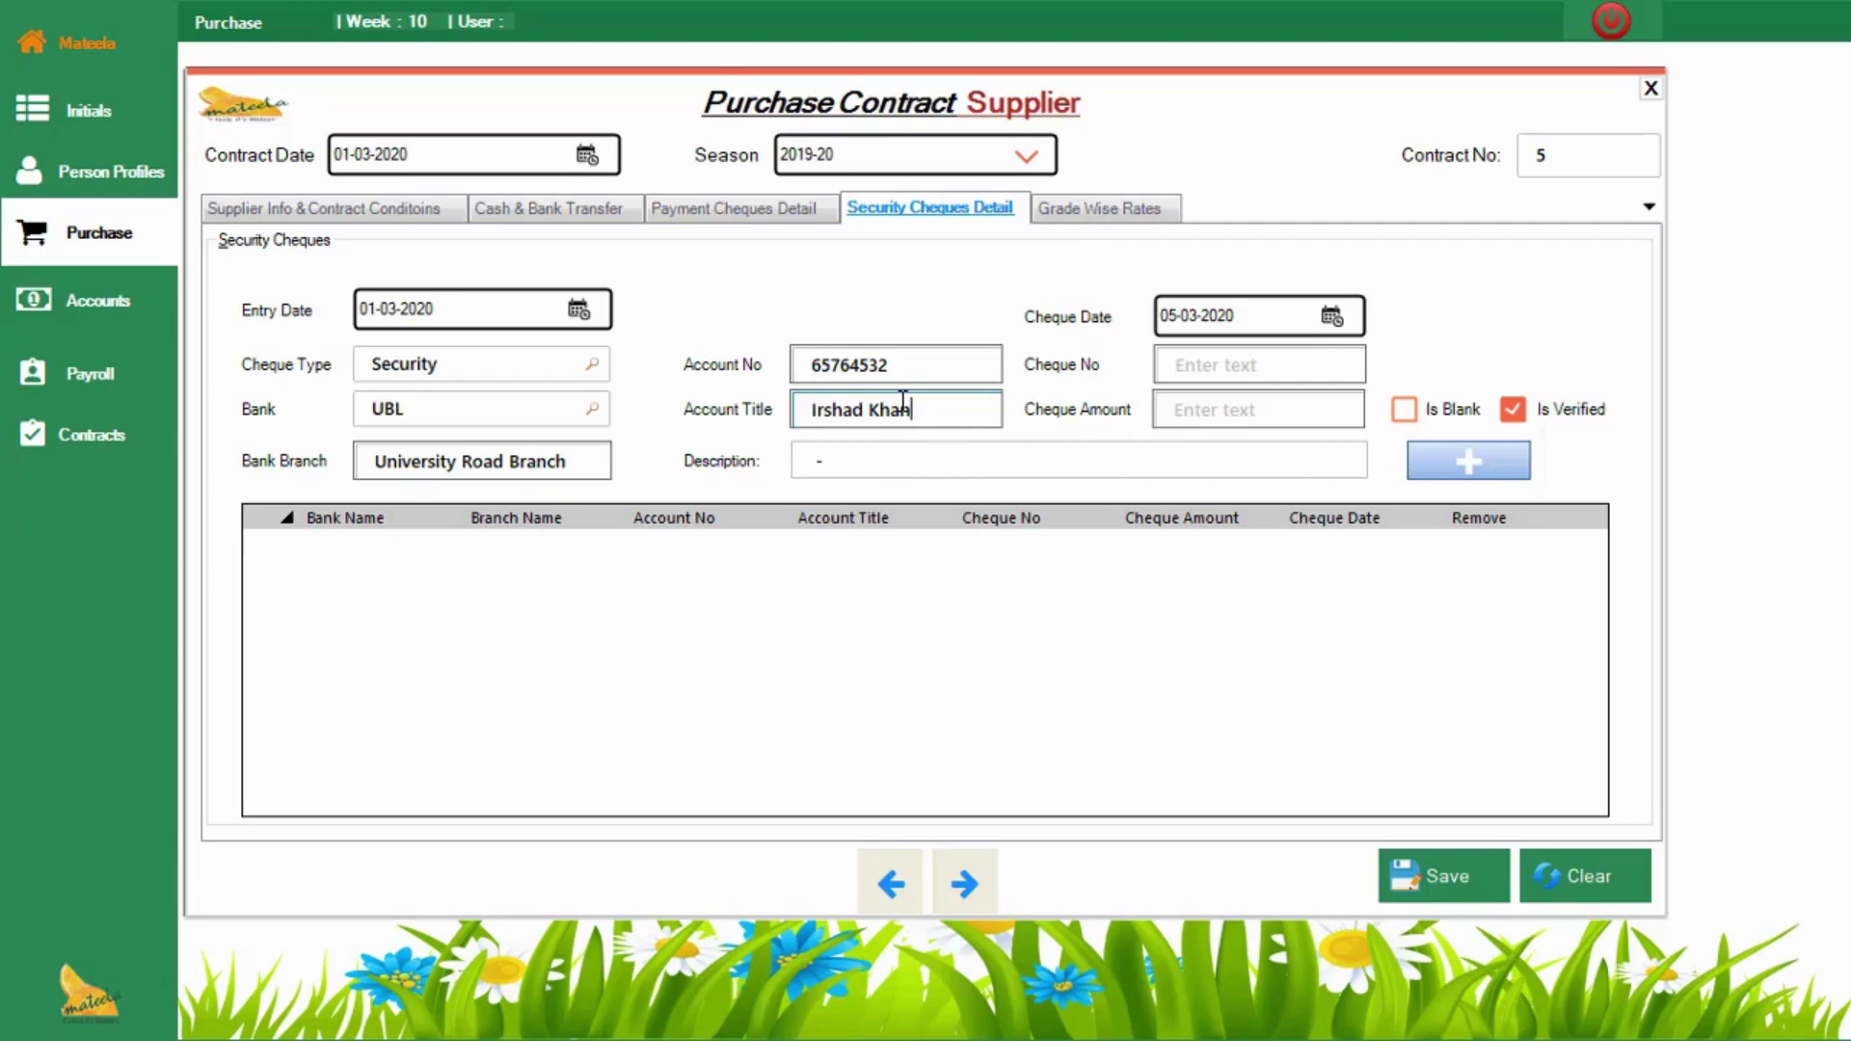
Step: Set the security cheque's date to 14-05-2020
click(1332, 317)
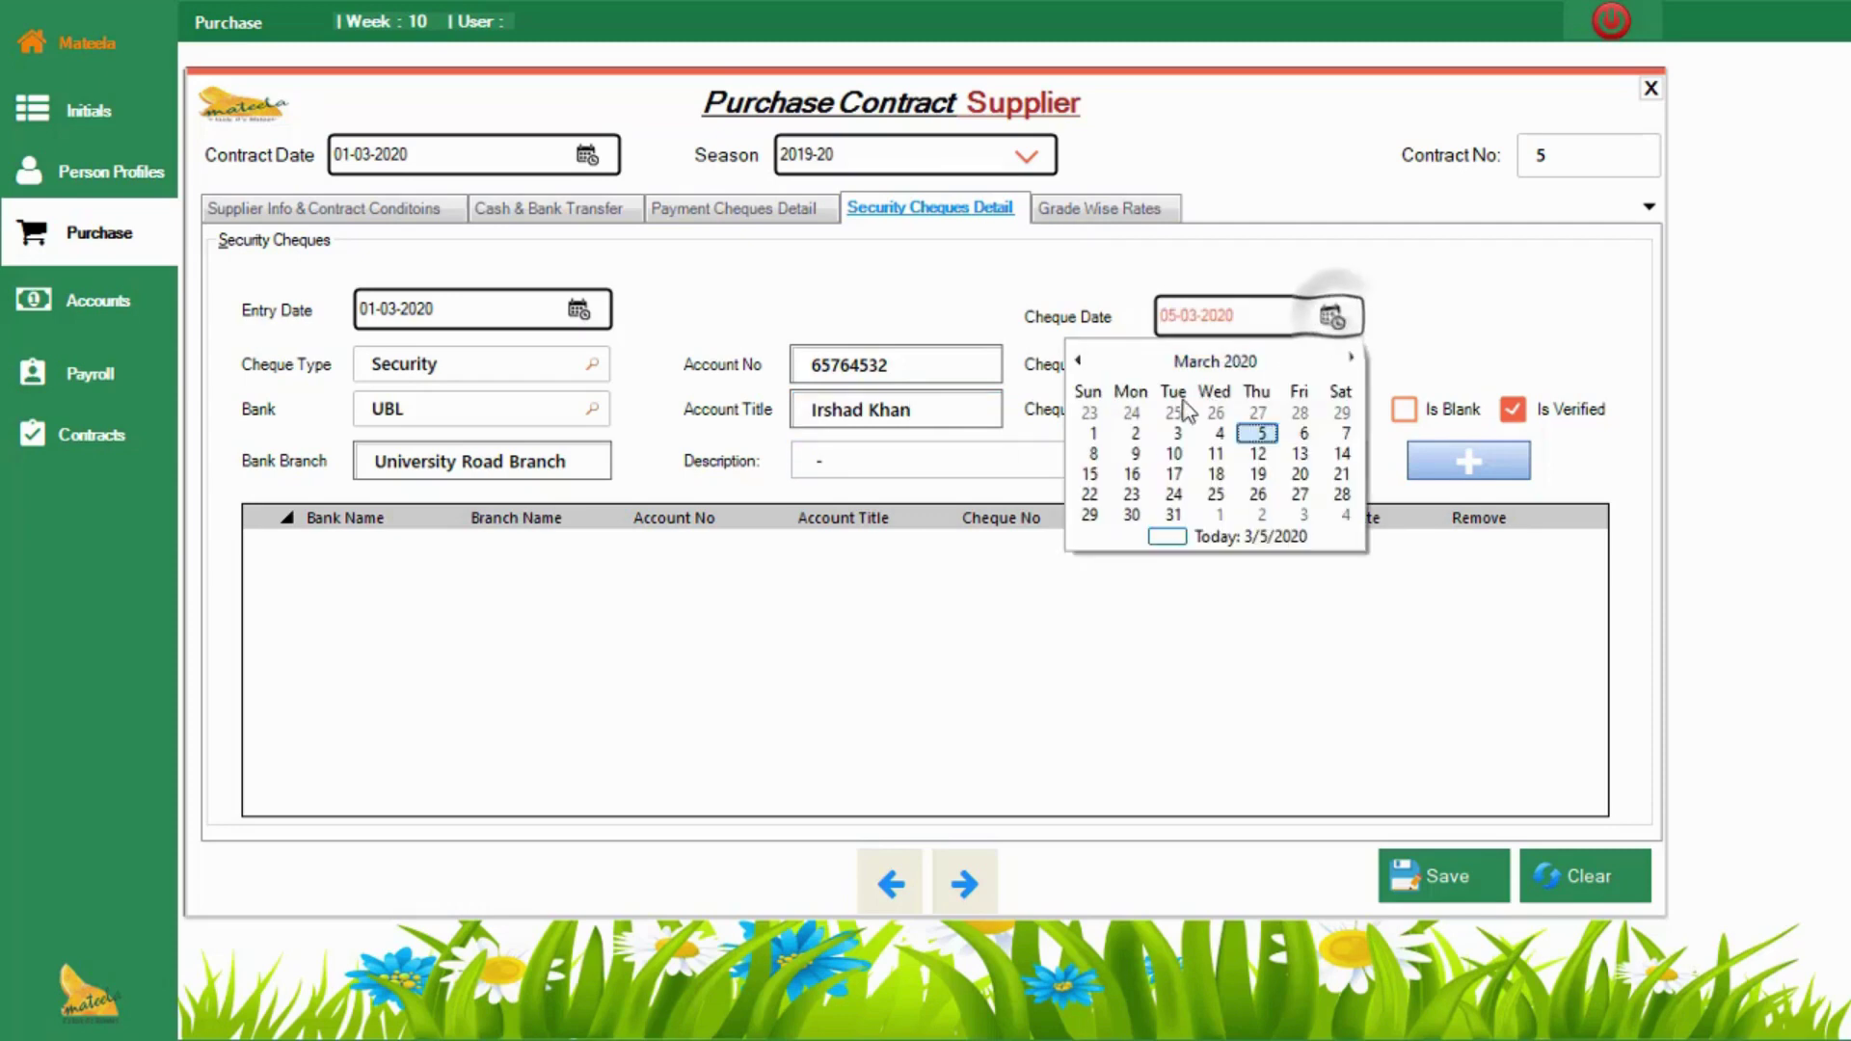
click(1258, 474)
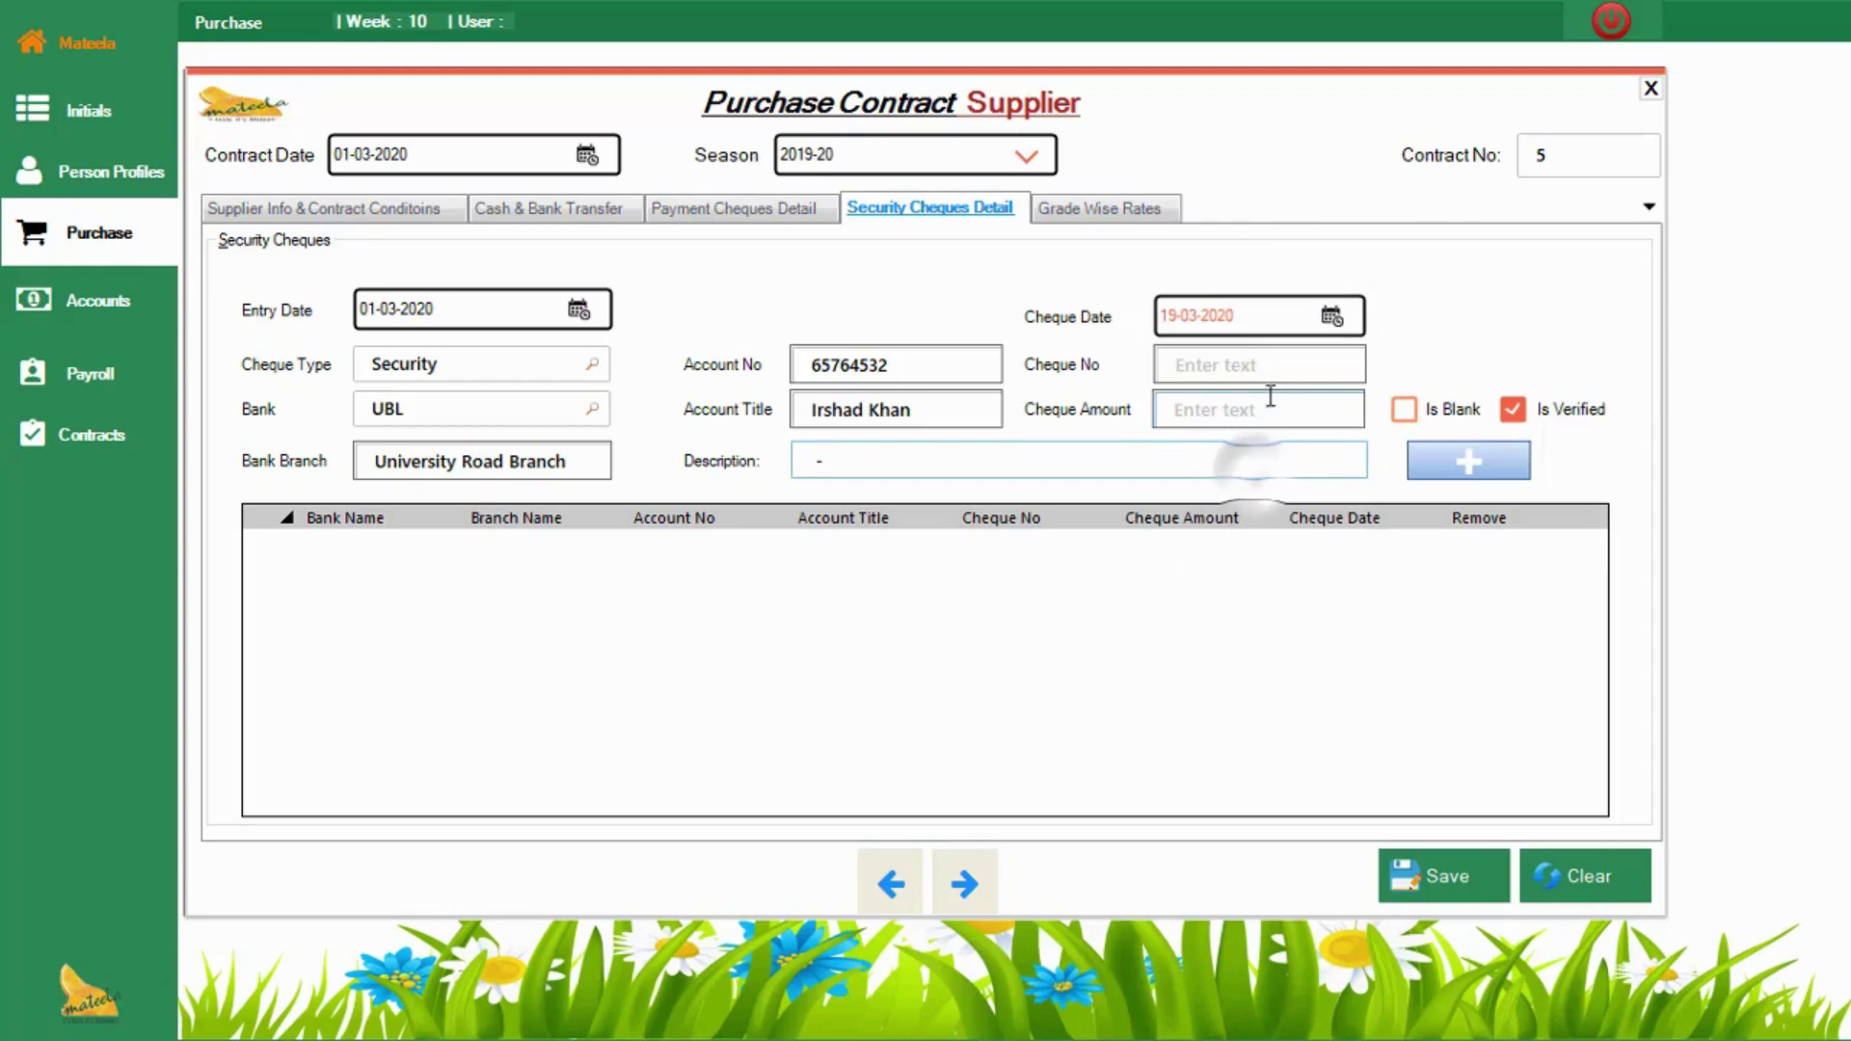
click(1332, 317)
click(1355, 361)
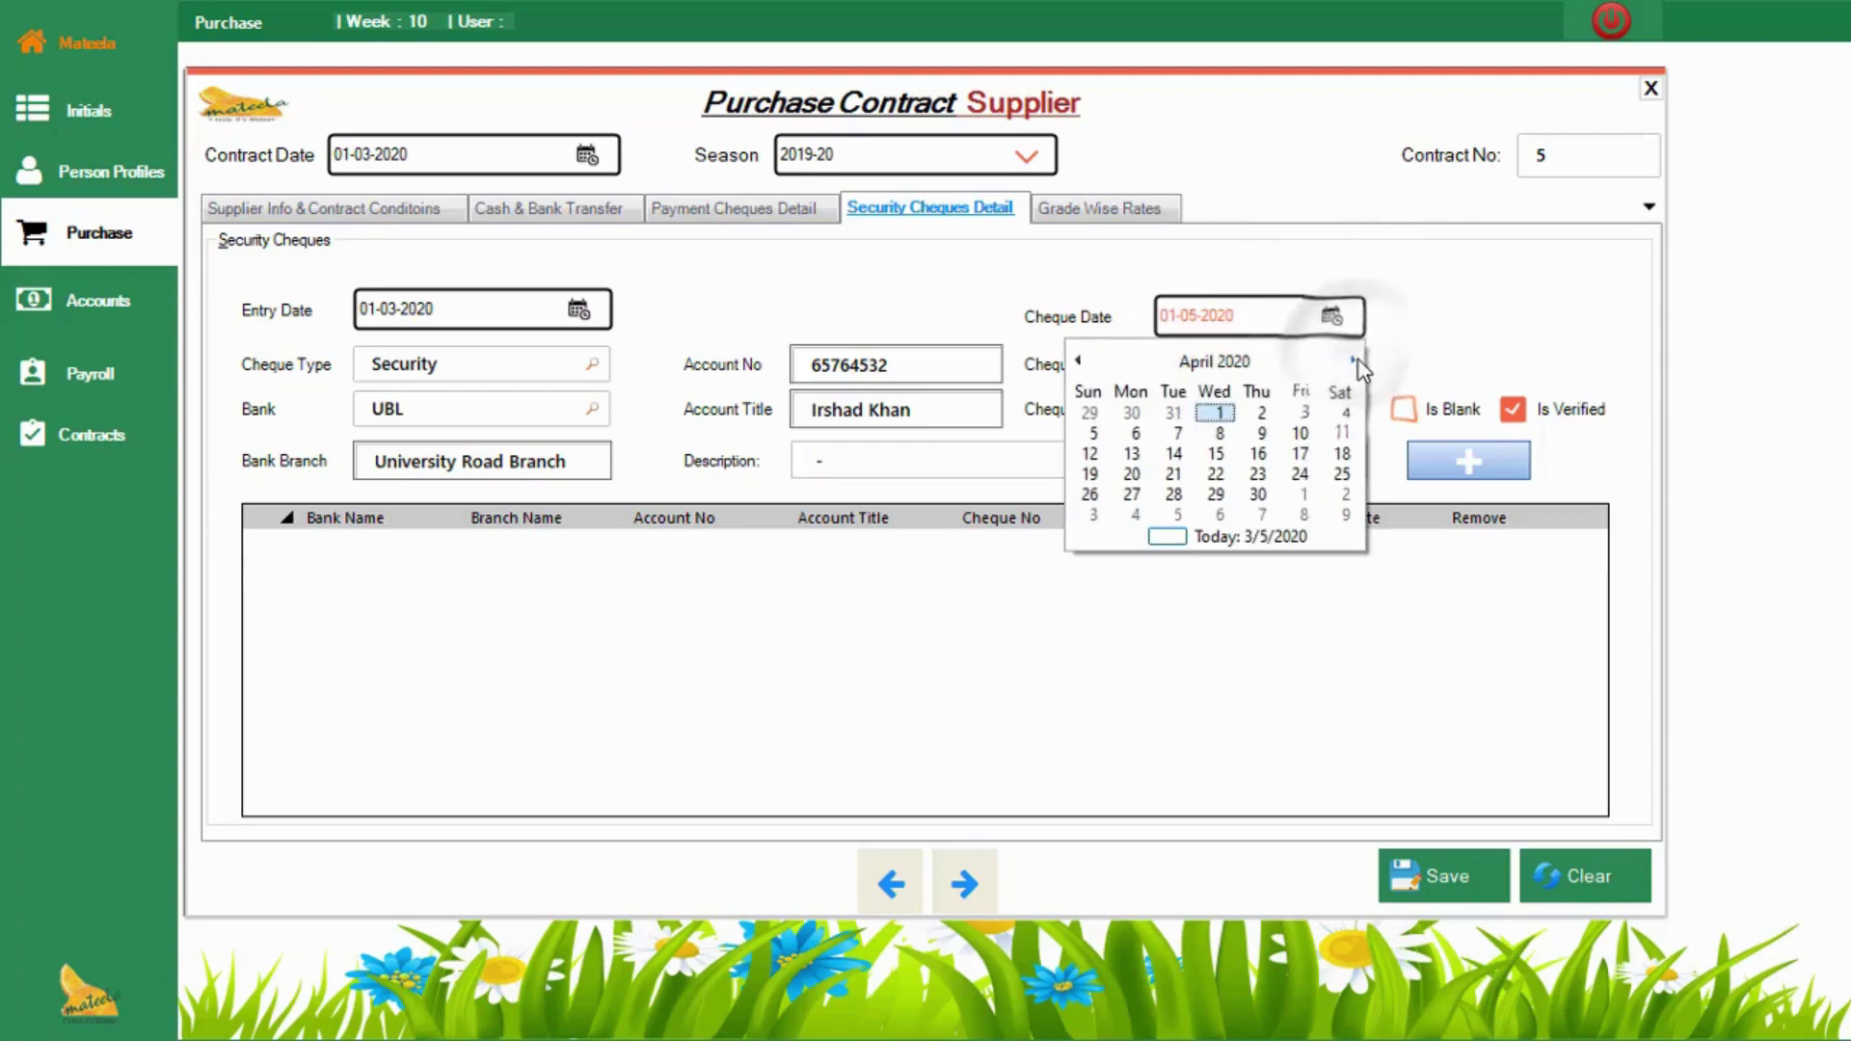
click(1358, 361)
click(1263, 453)
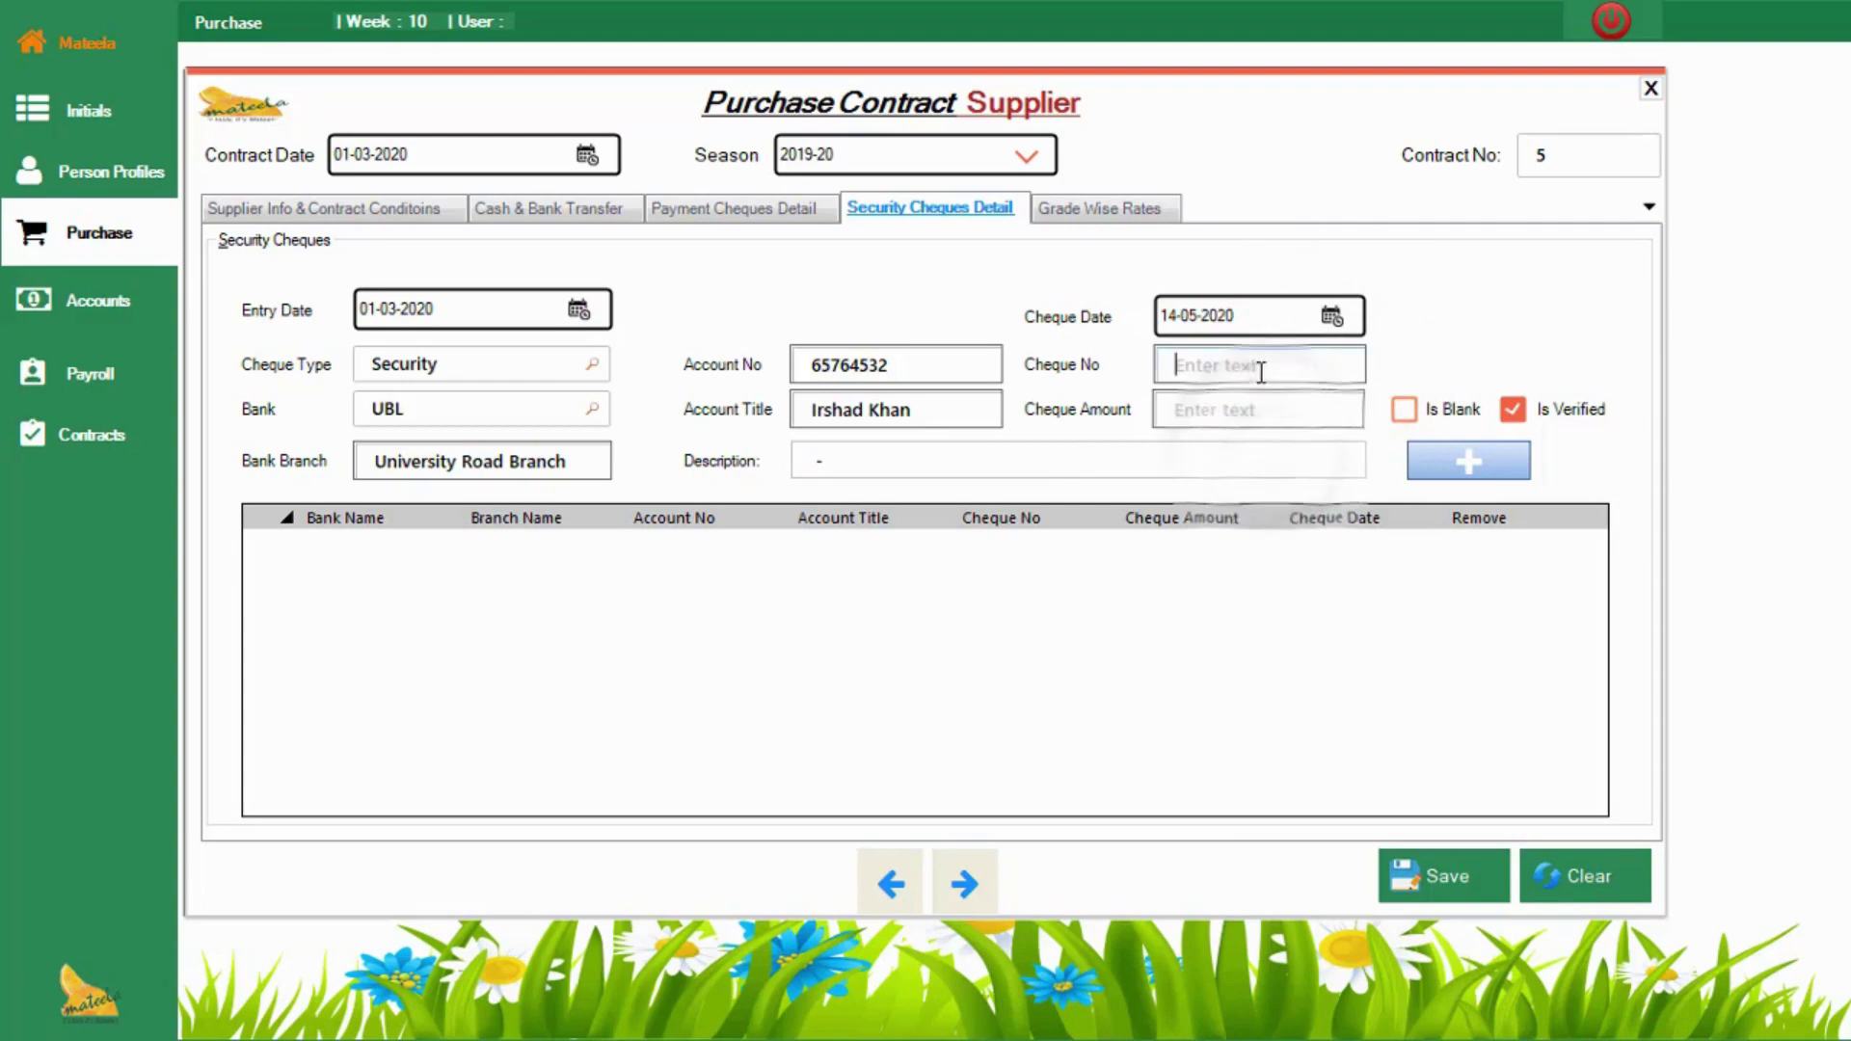
Step: Enter cheque number 45632 and amount 500000, mark the cheque as blank, and add it to the security cheque list
click(1254, 366)
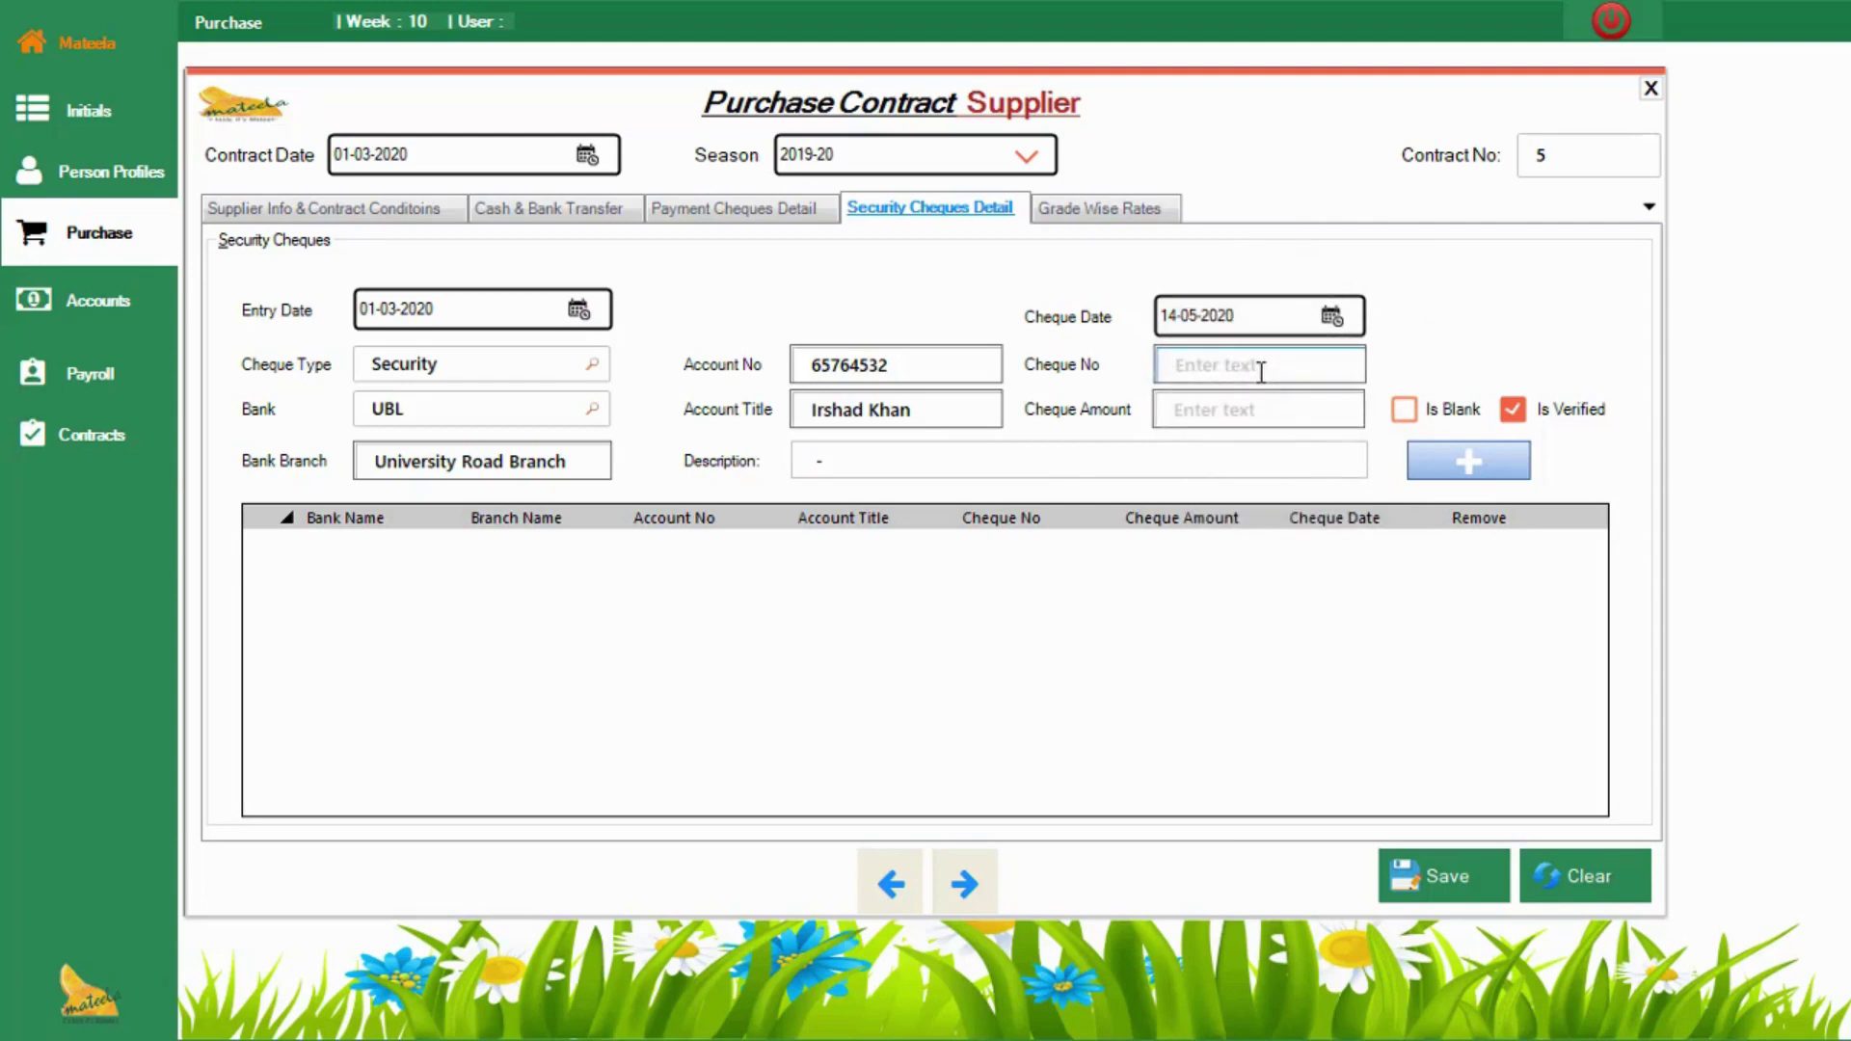
text(45632)
click(1299, 411)
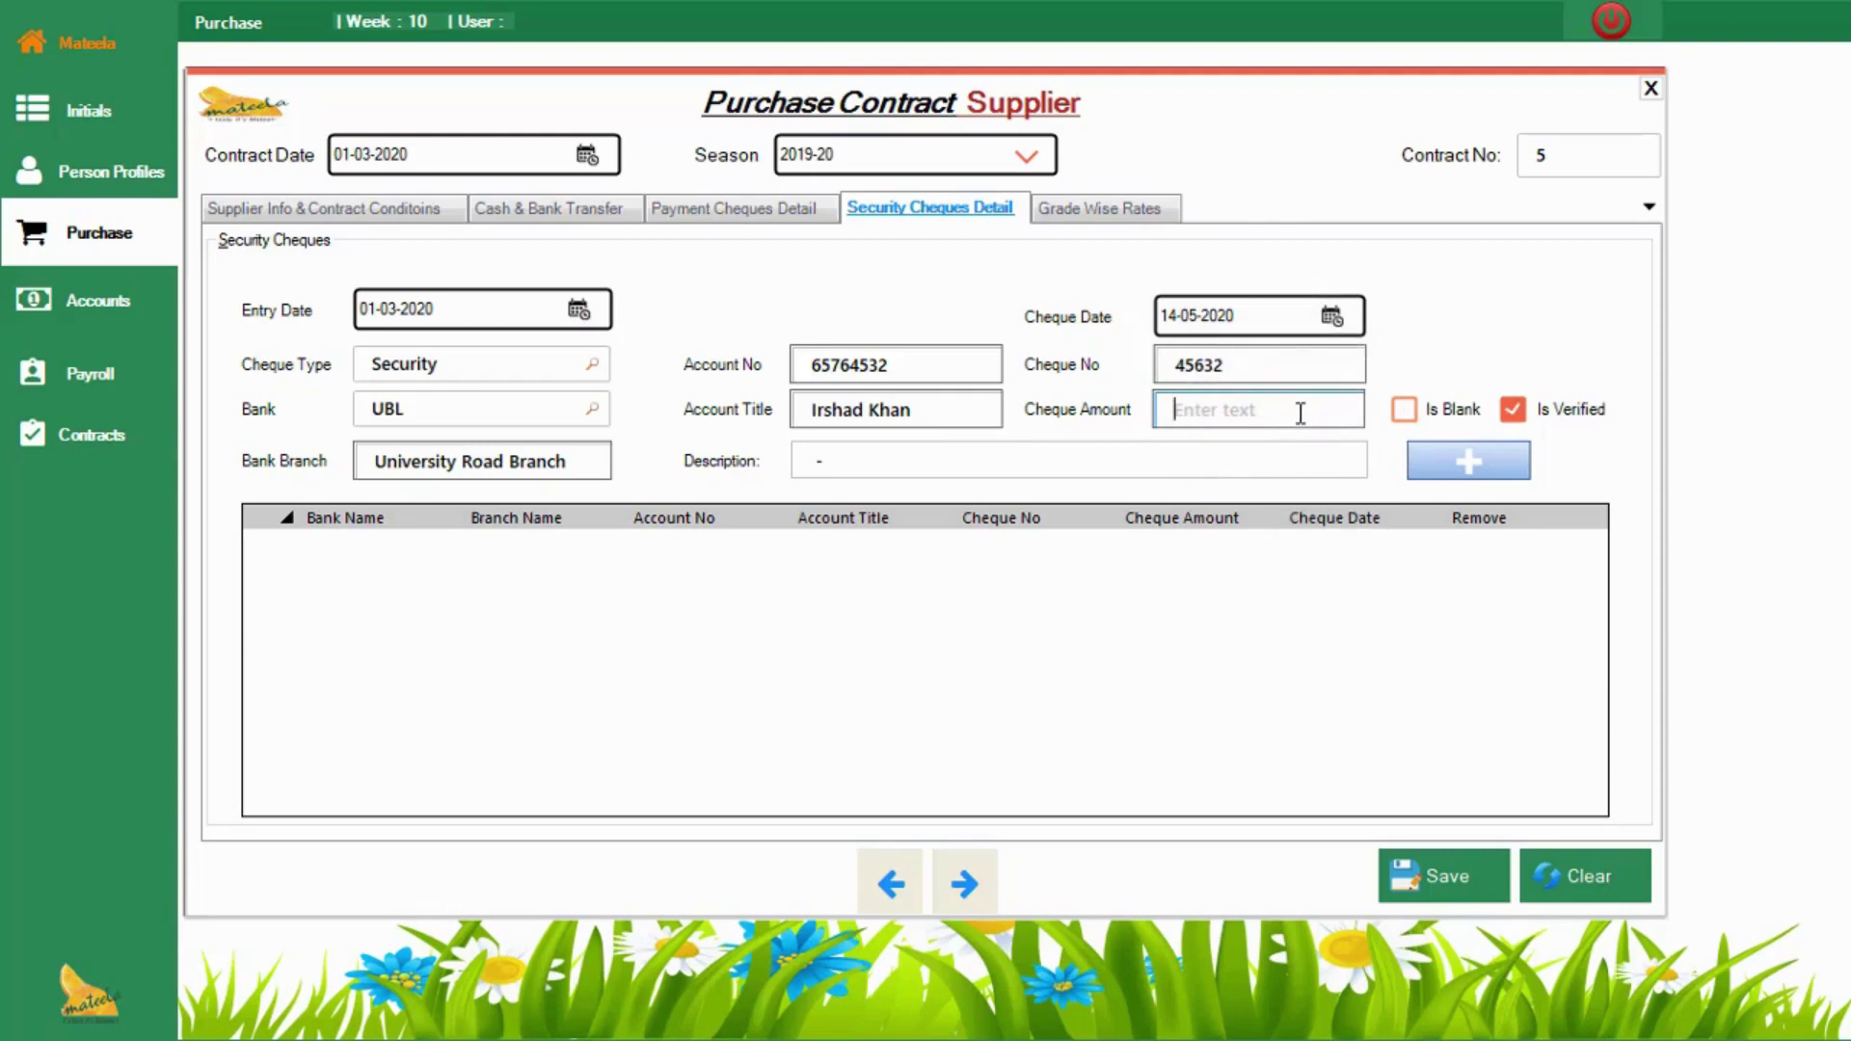
text(500000)
click(1404, 408)
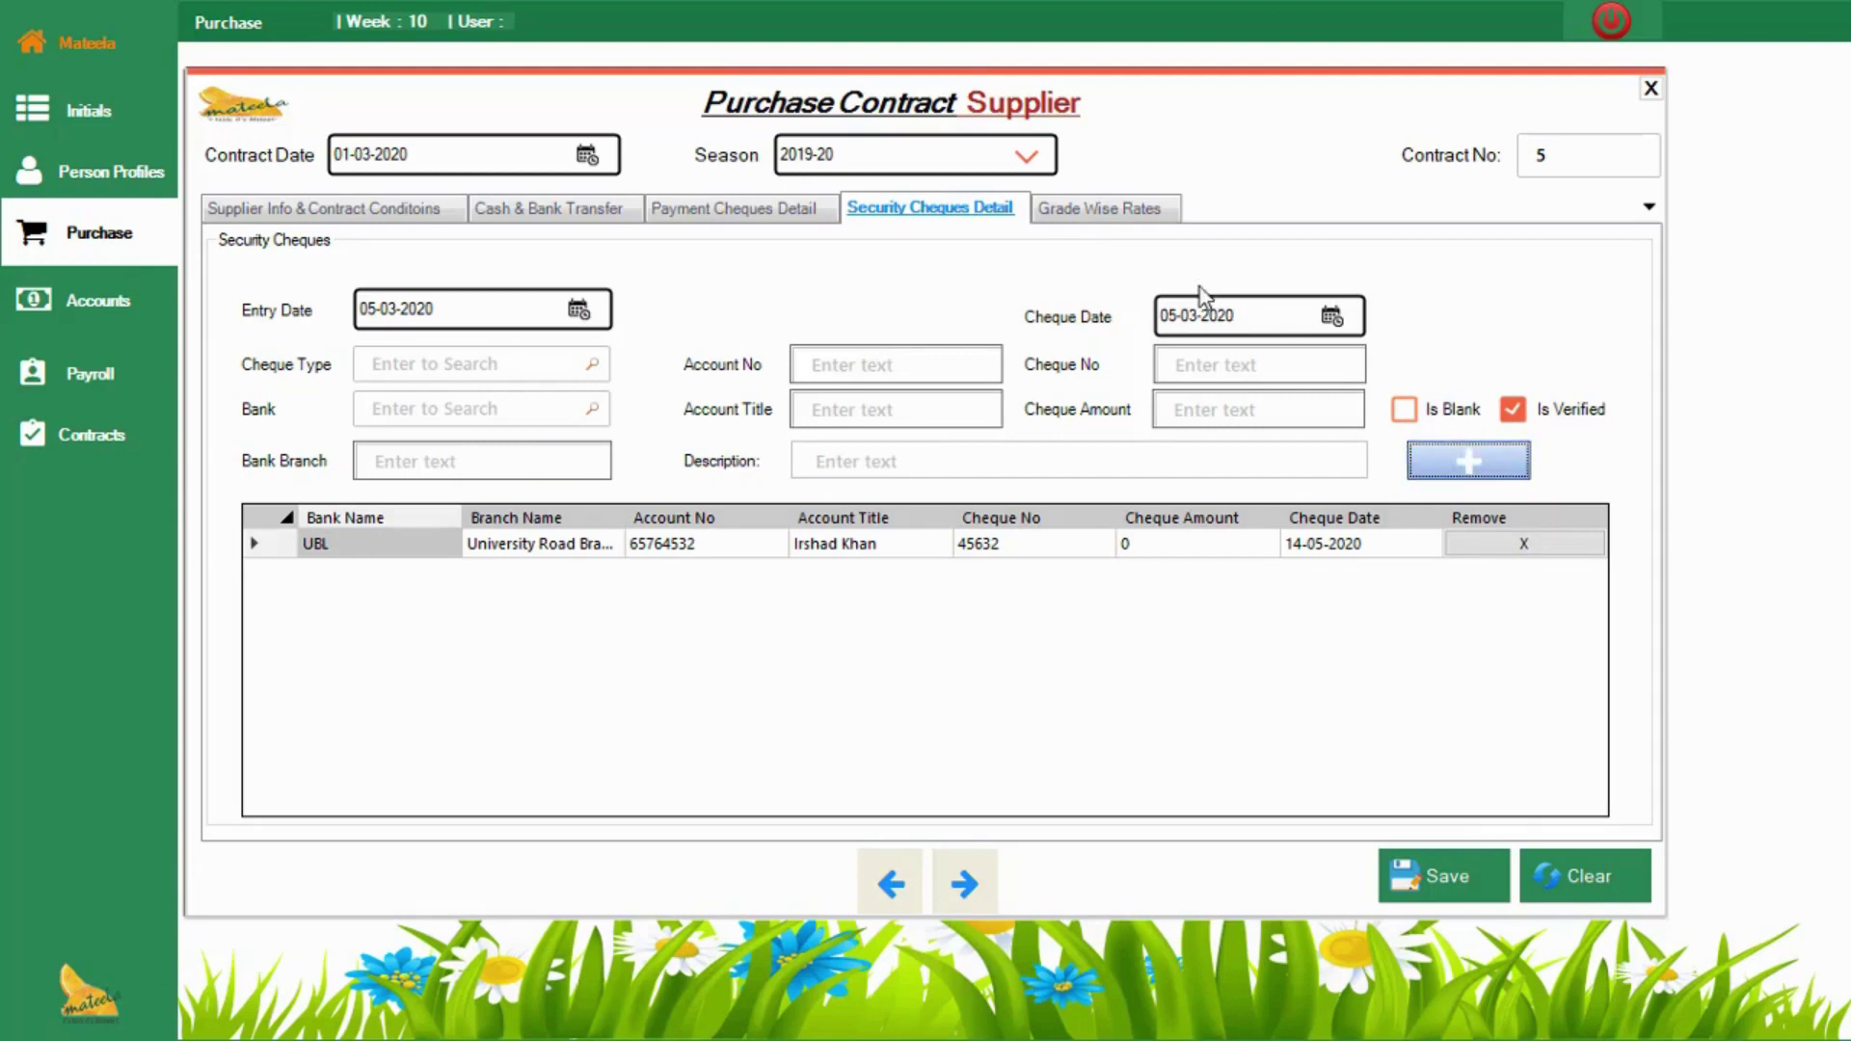
Step: Add a grade-wise rate of 850 for KINNOW grade KHARA-(GRADE A)
click(1146, 211)
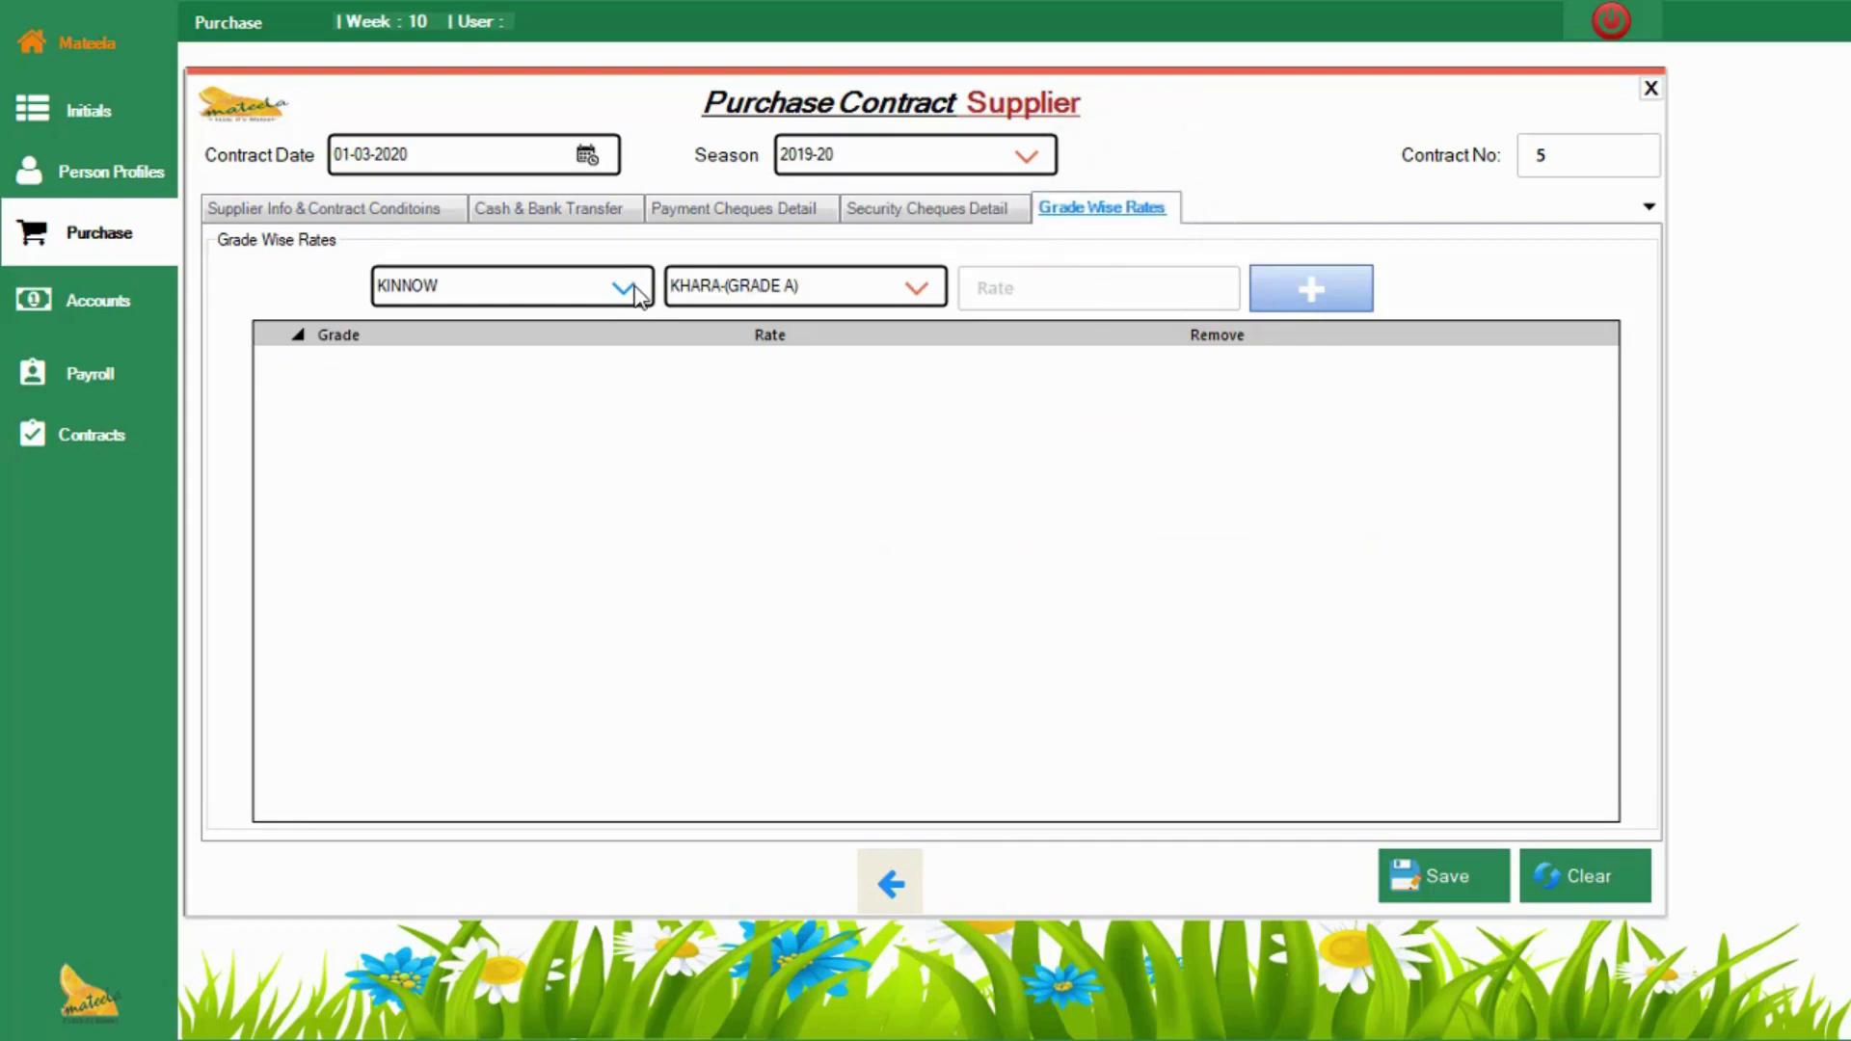
click(996, 289)
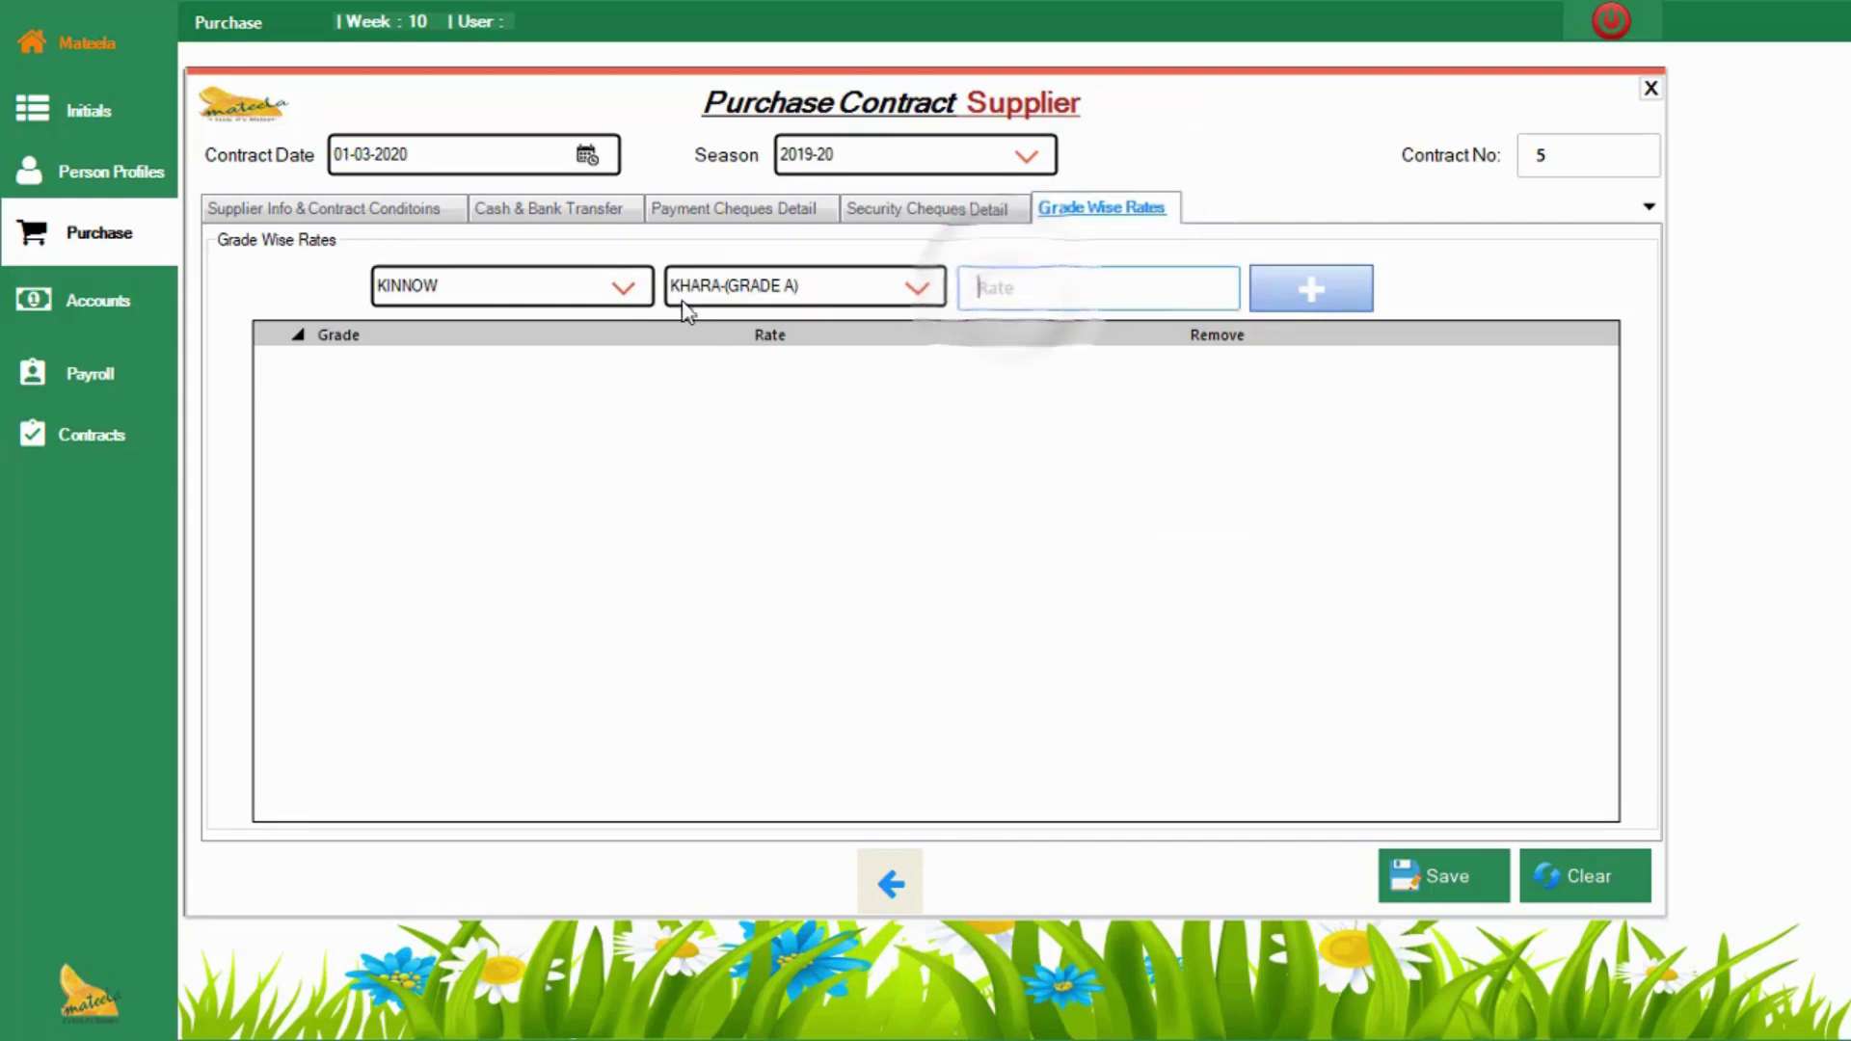
click(637, 290)
click(636, 289)
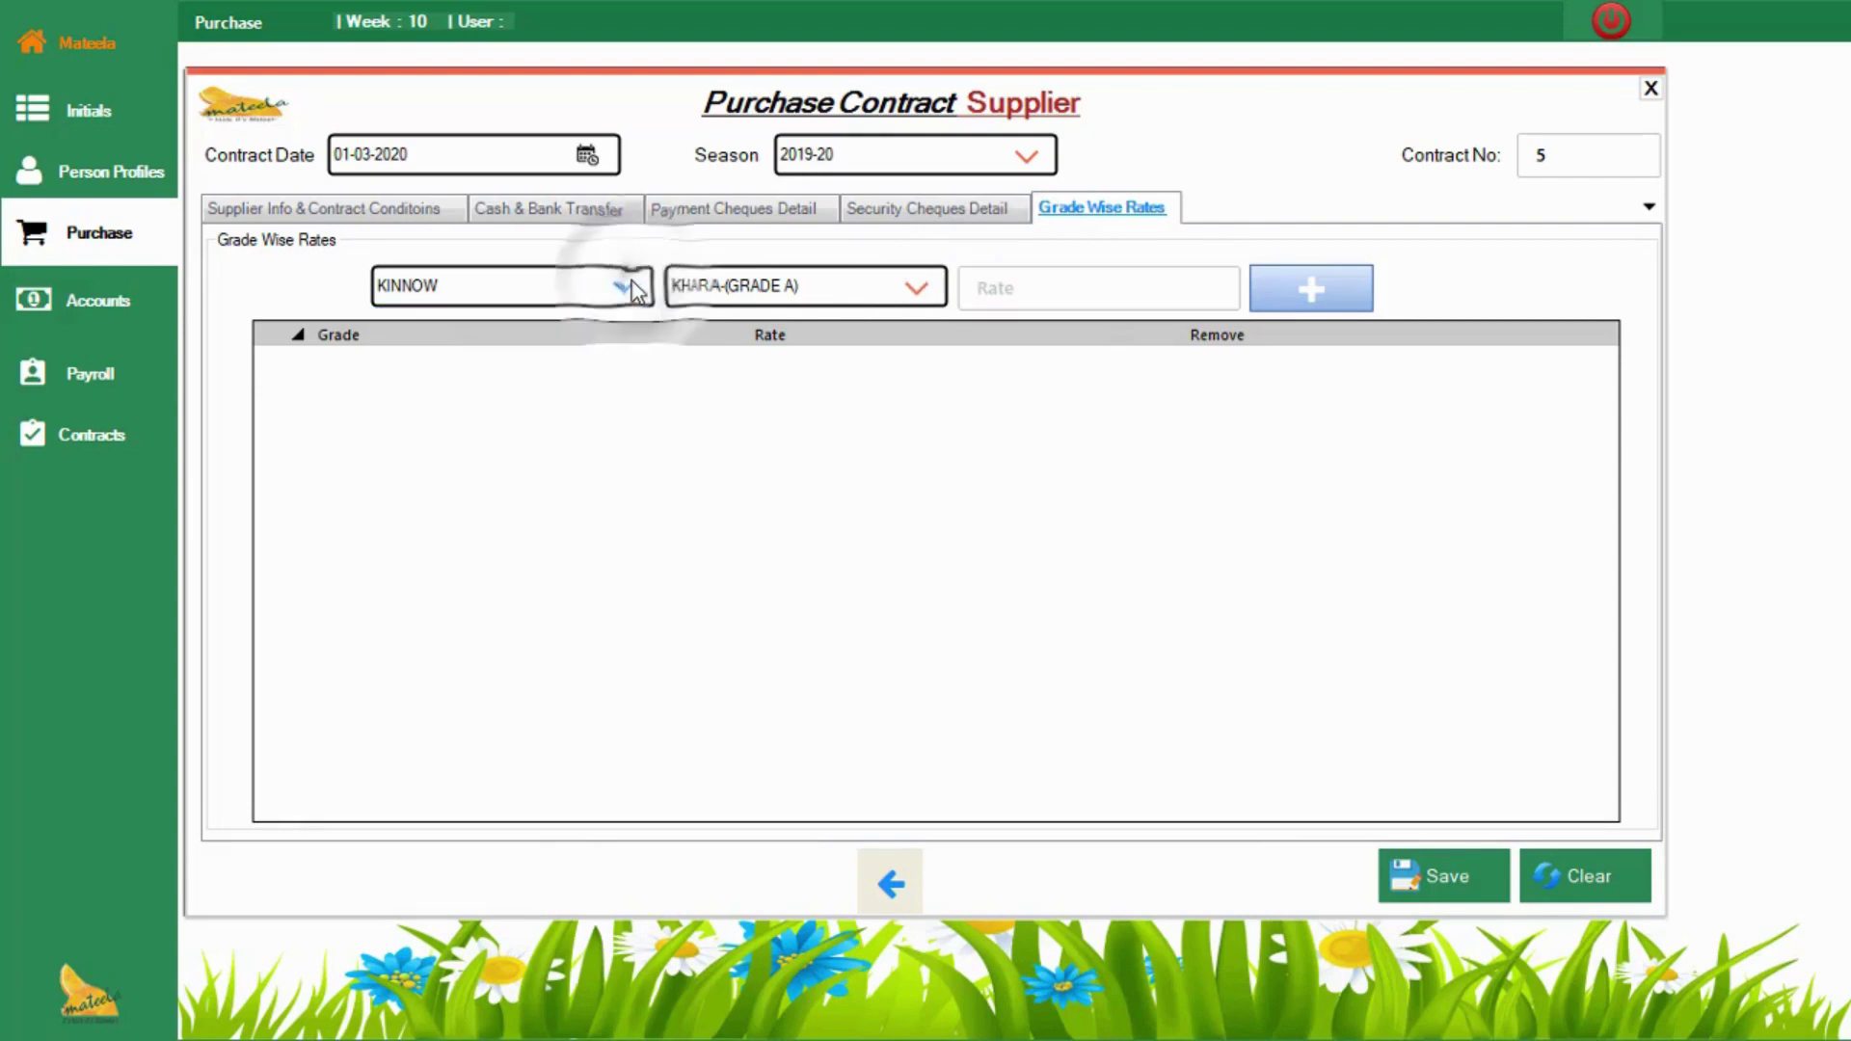
click(909, 294)
click(908, 291)
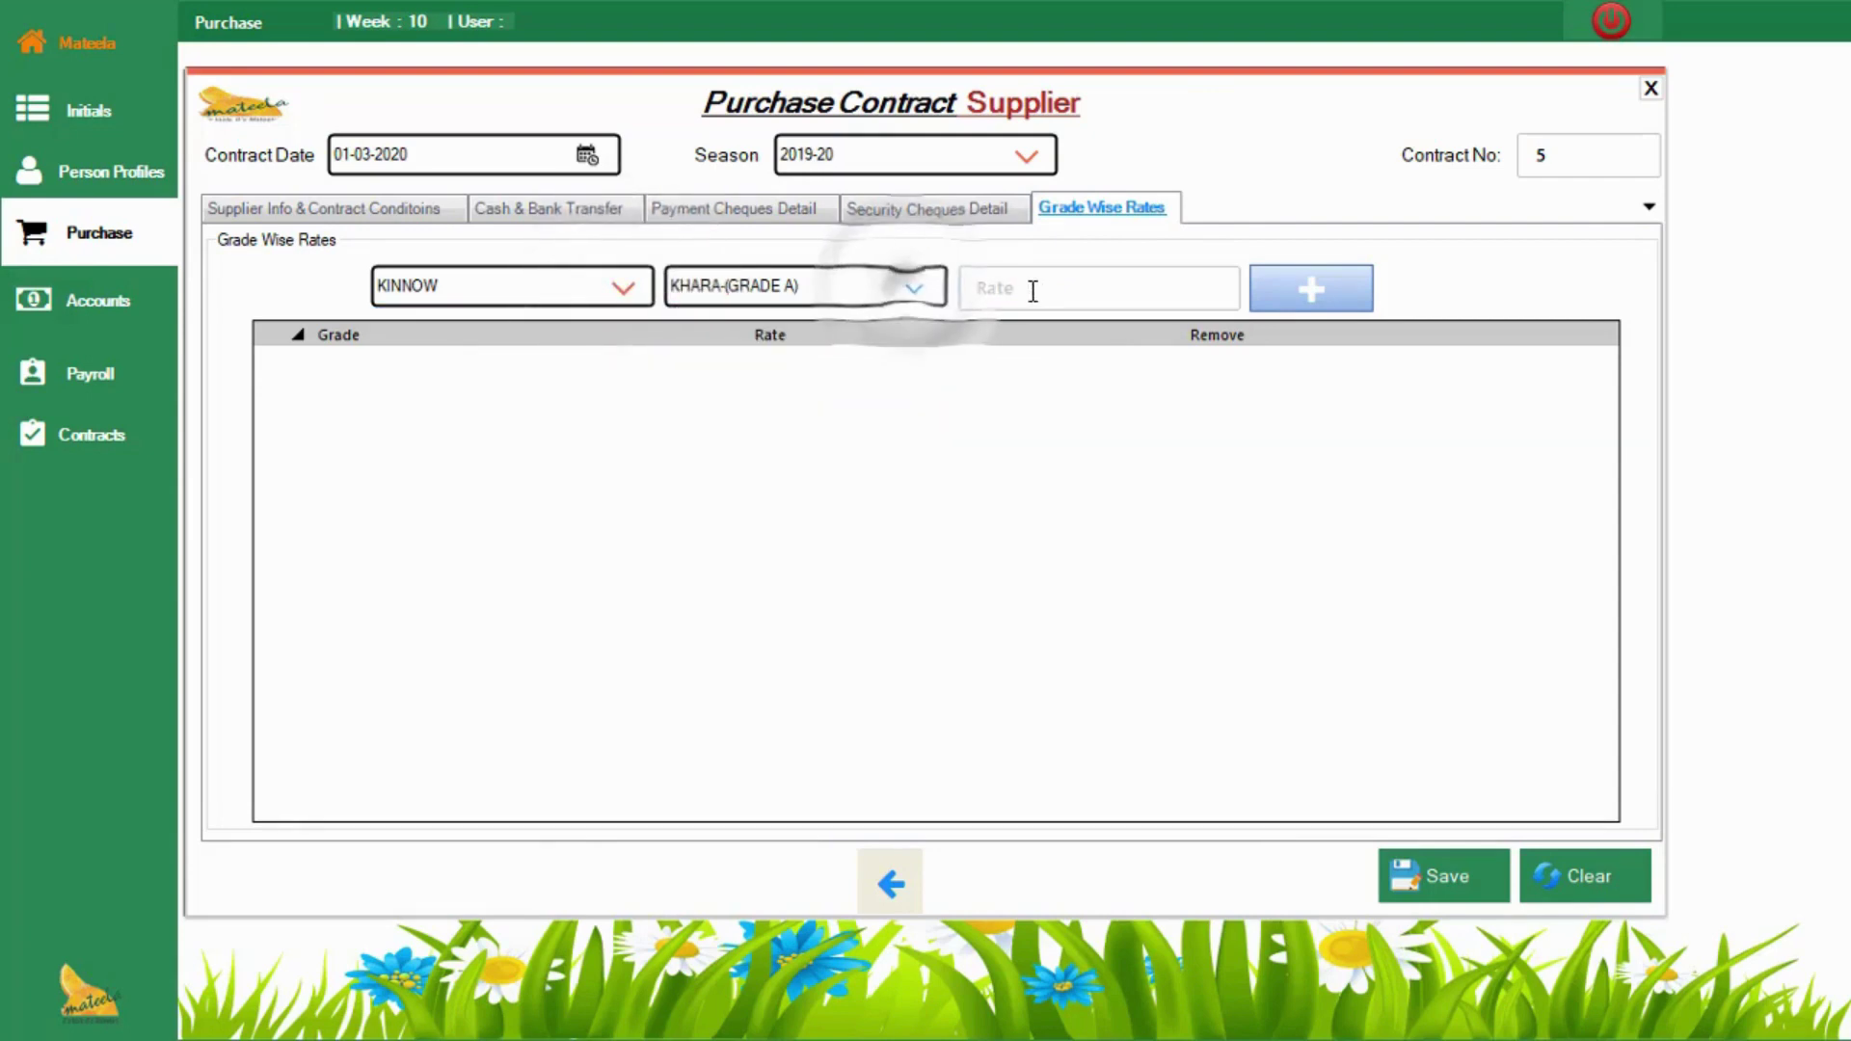
click(1035, 291)
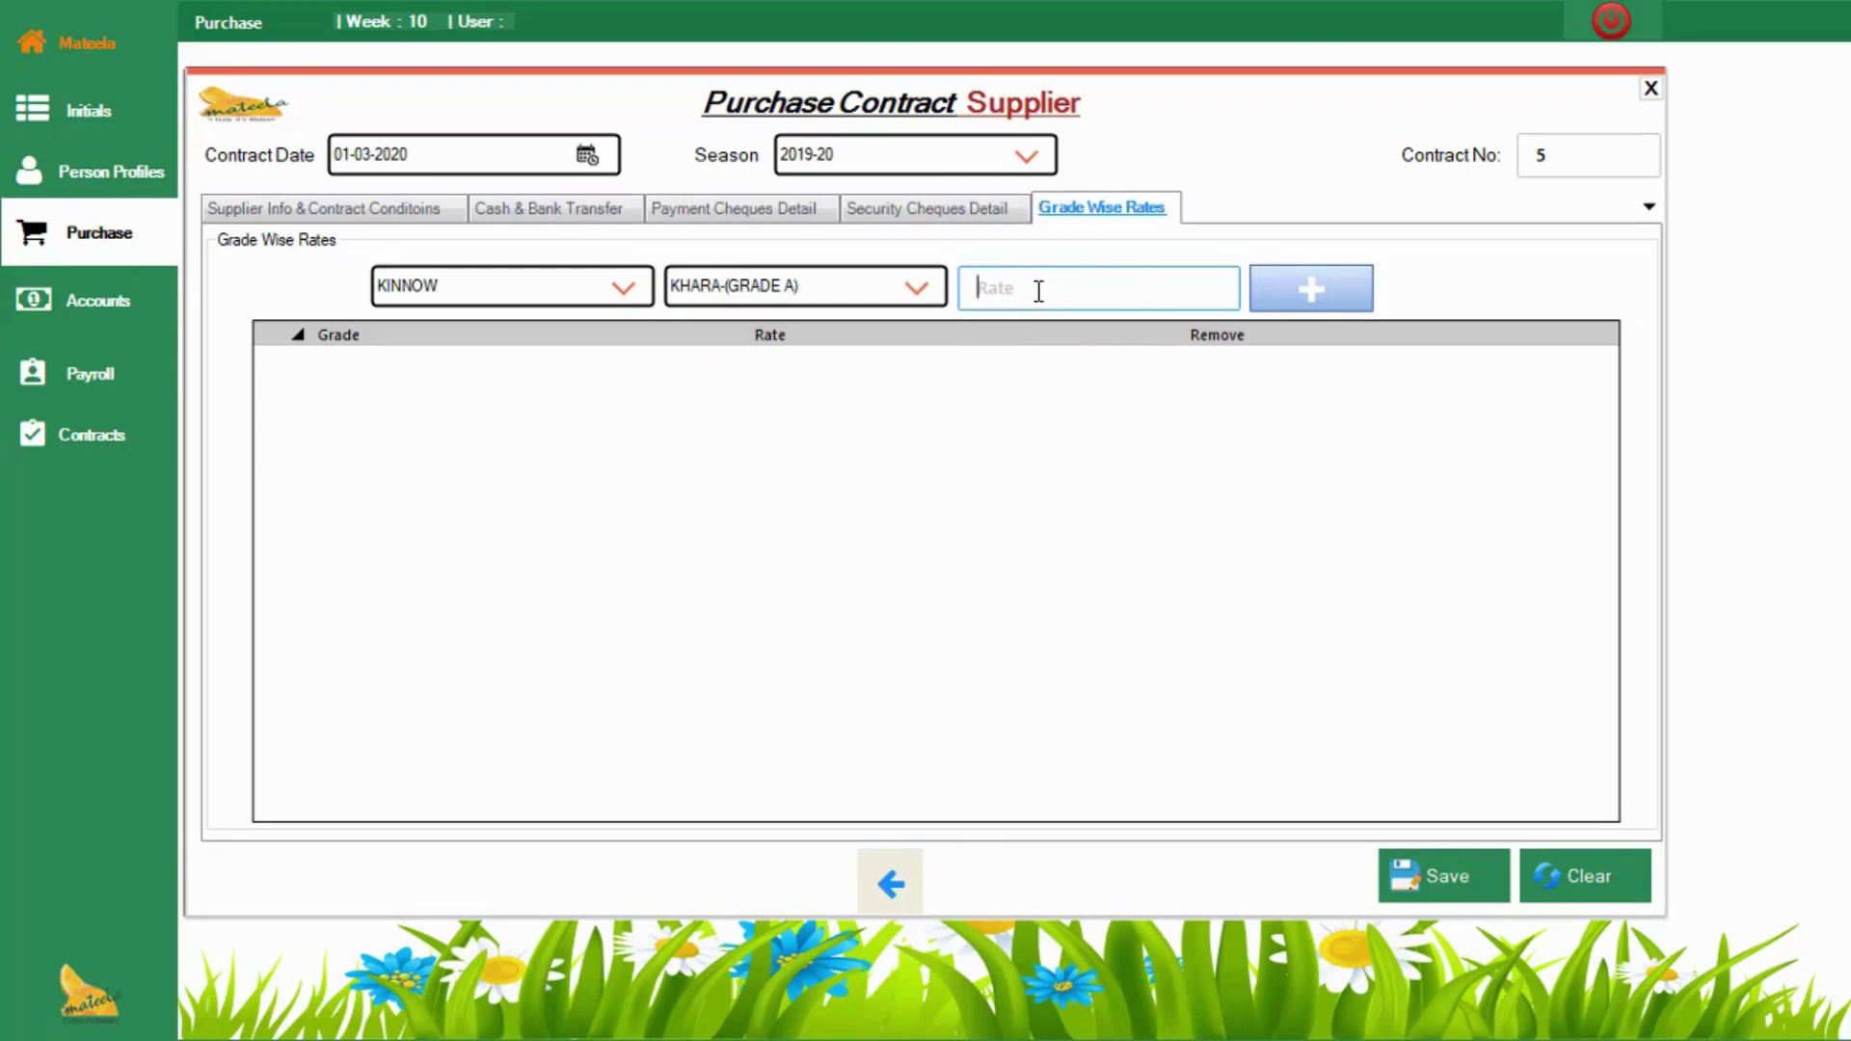
text(850)
click(1304, 295)
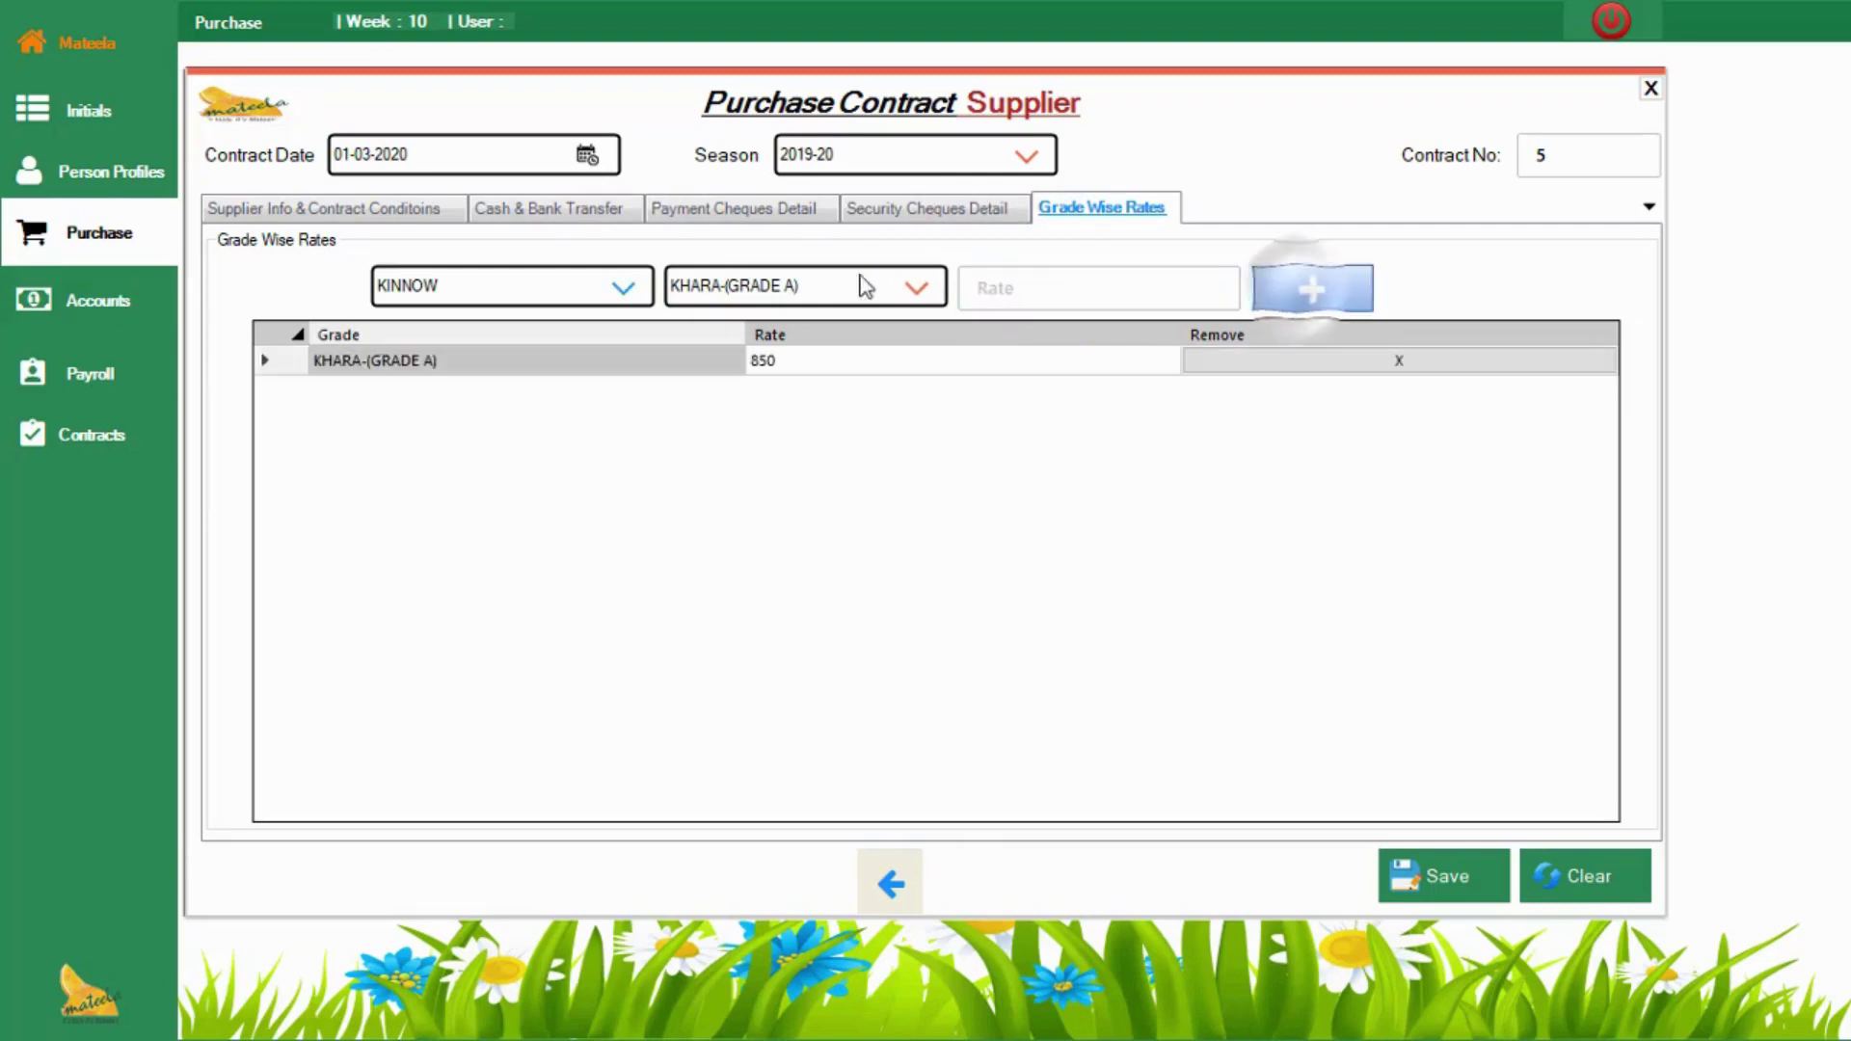
Step: Add a grade-wise rate of 400 for KINNOW grade CHANT-(B)
click(938, 289)
click(861, 350)
click(1045, 290)
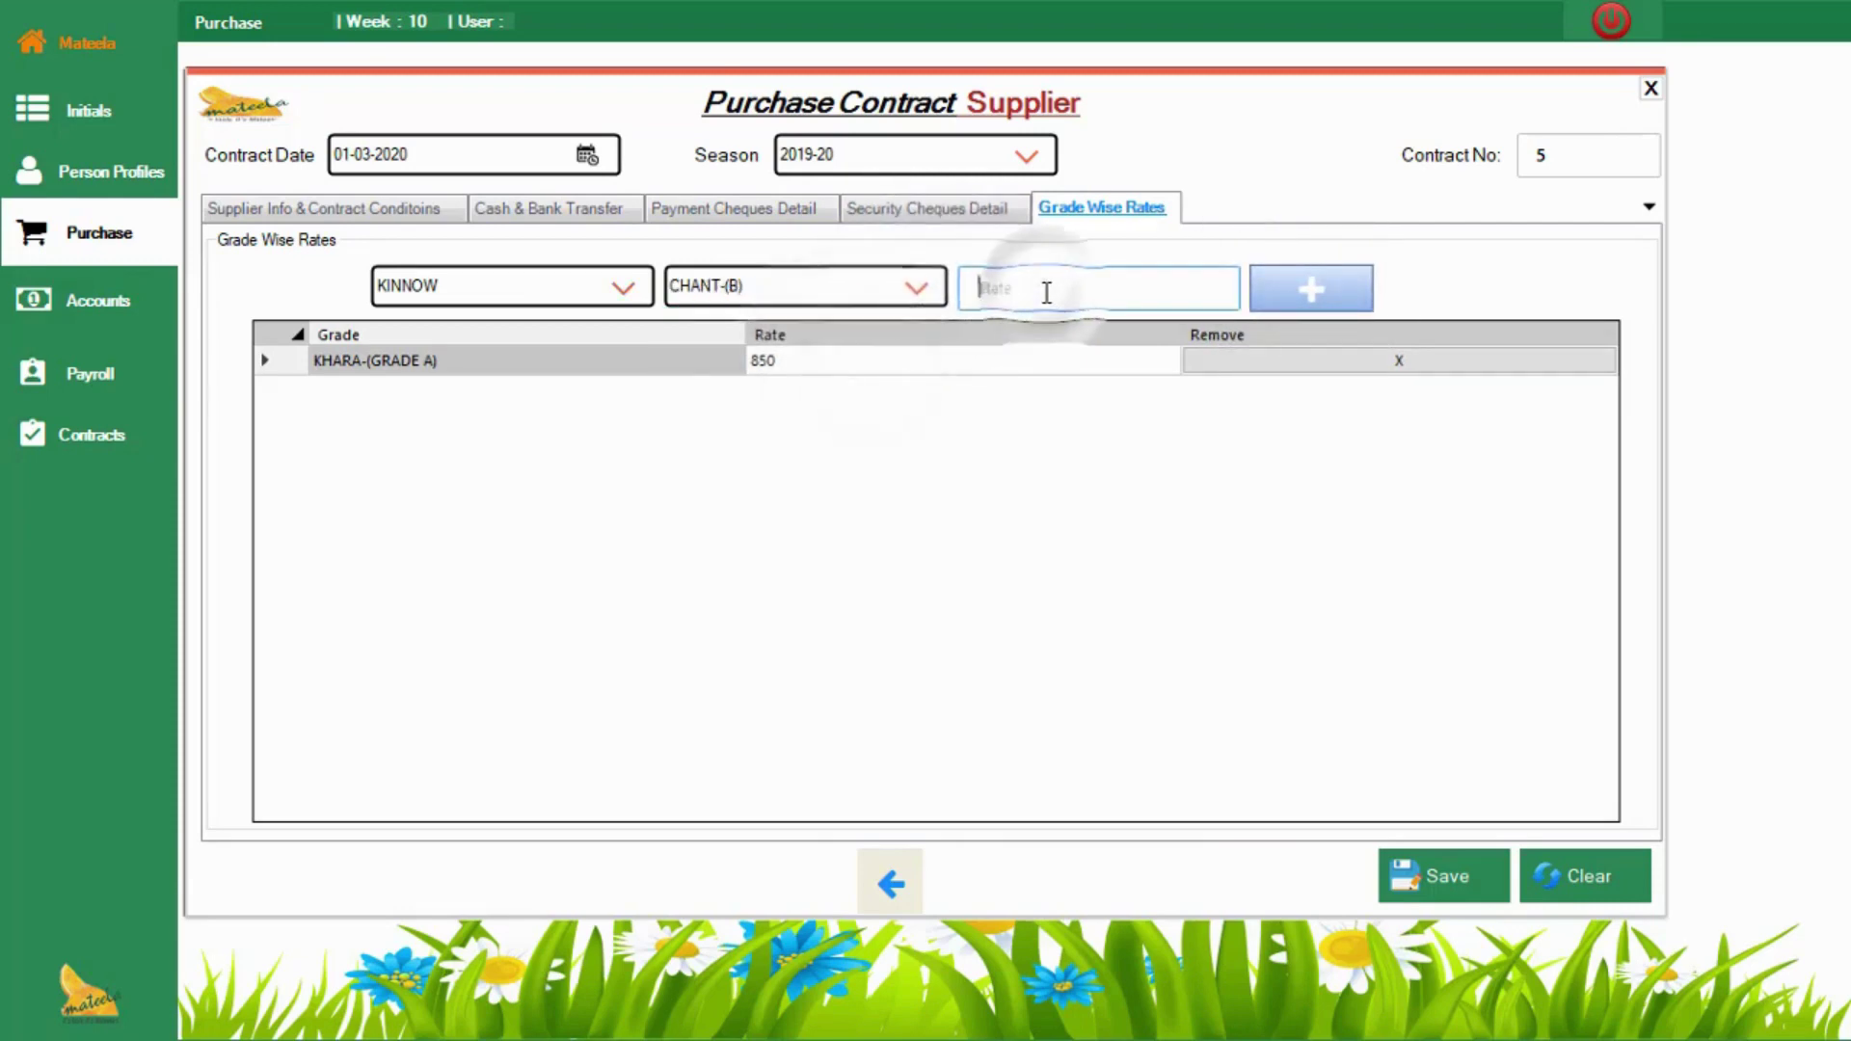
text(400)
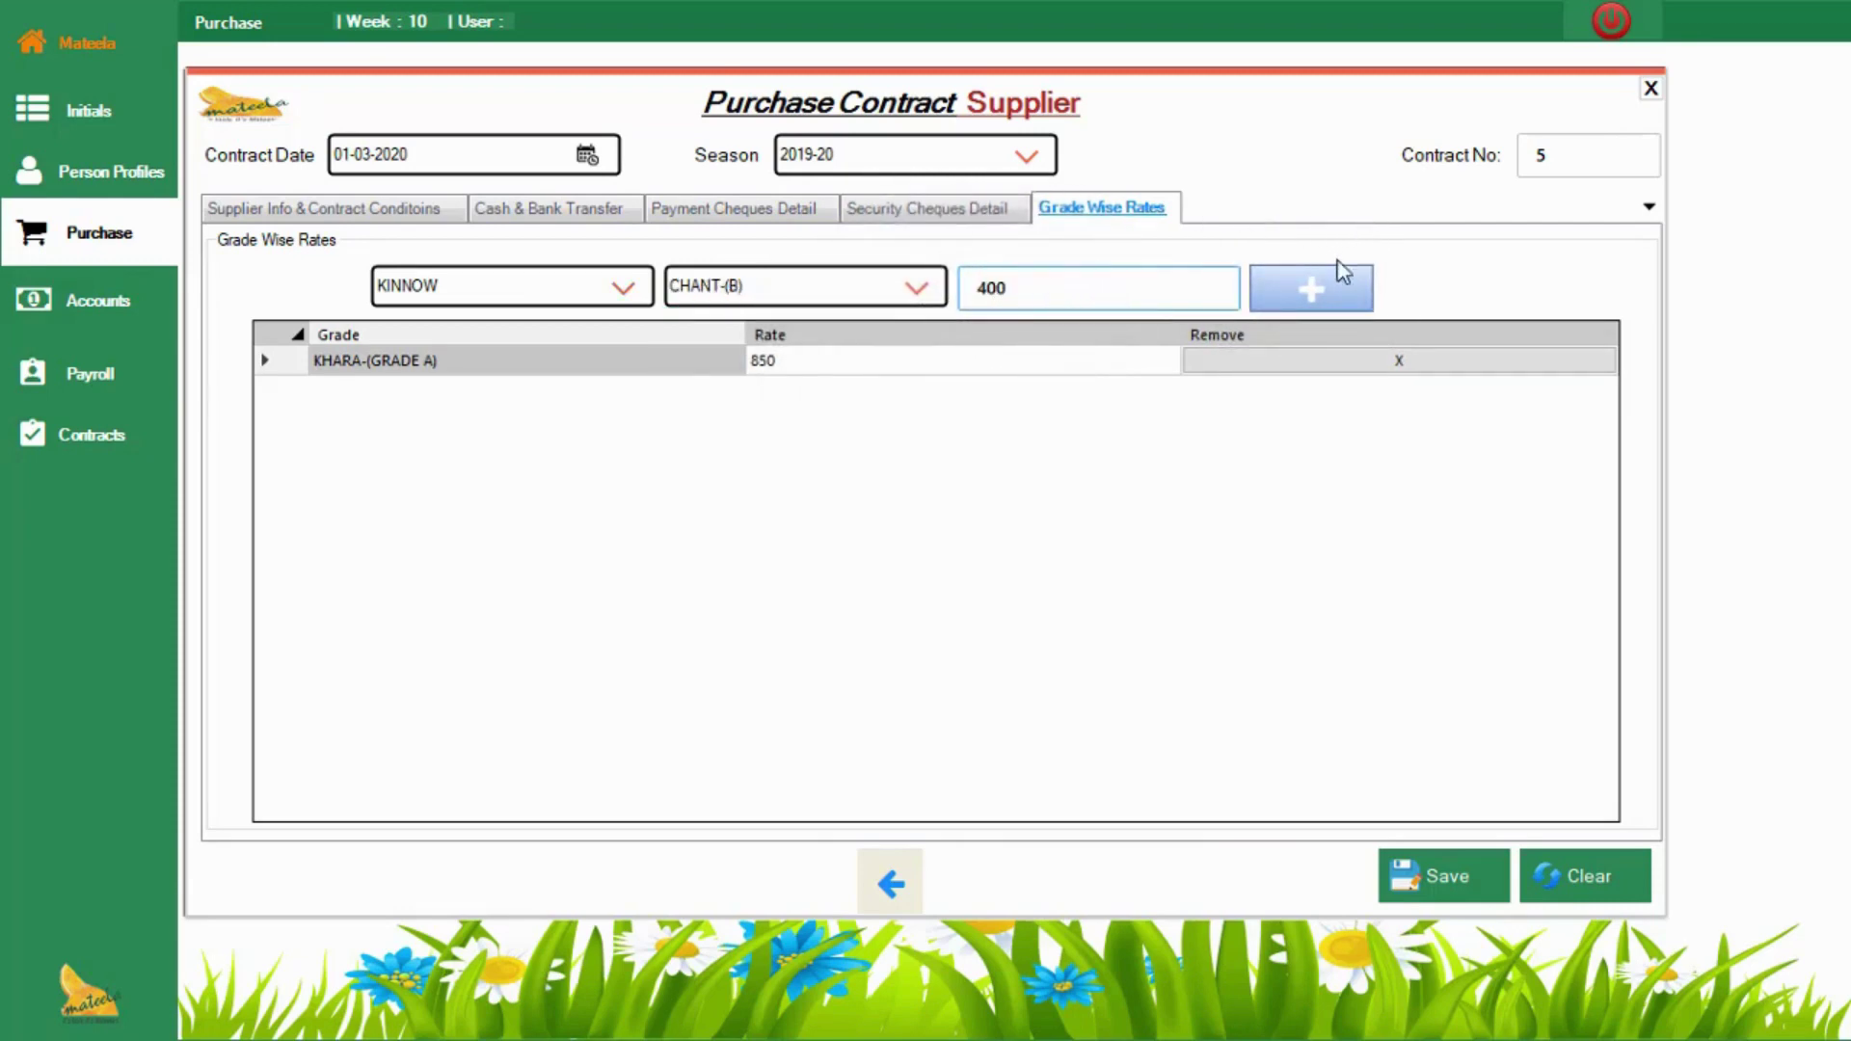
click(1344, 275)
Step: Add a grade-wise rate of 200 for KINNOW grade KARGAL-(C)
click(934, 290)
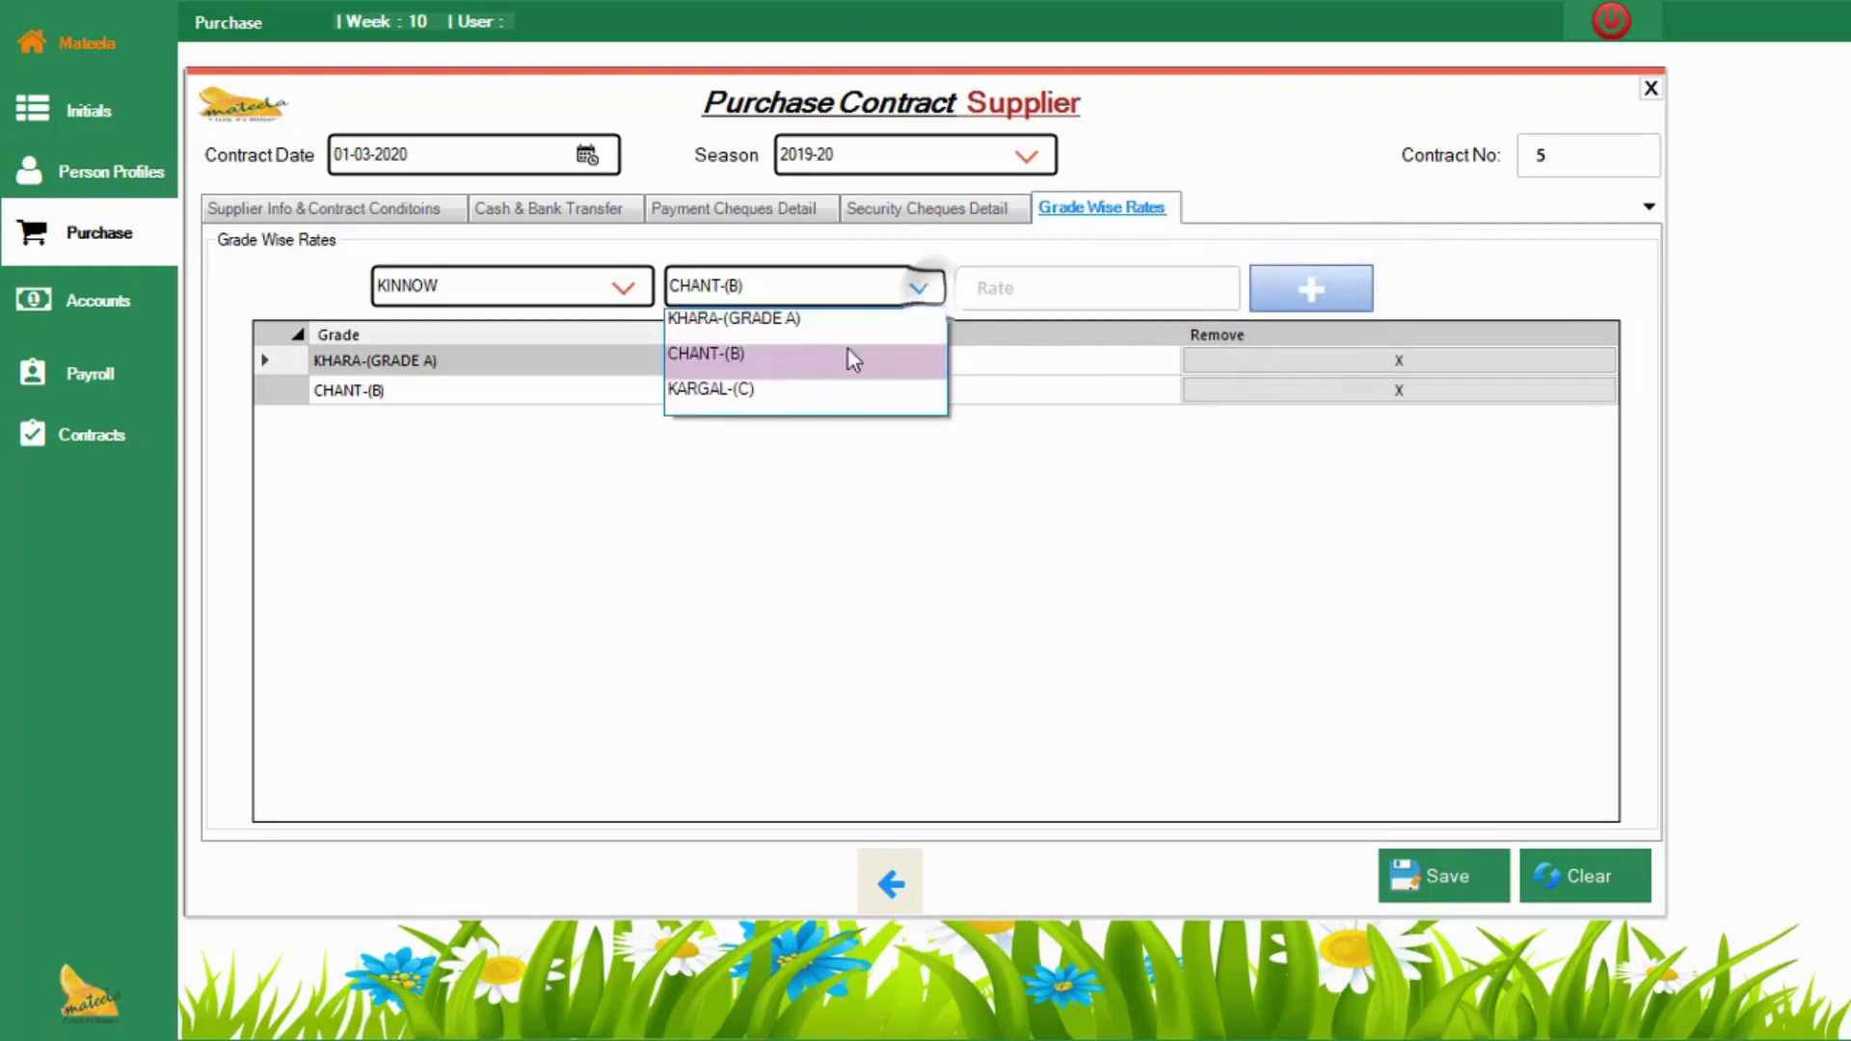
click(839, 399)
click(1064, 280)
text(200)
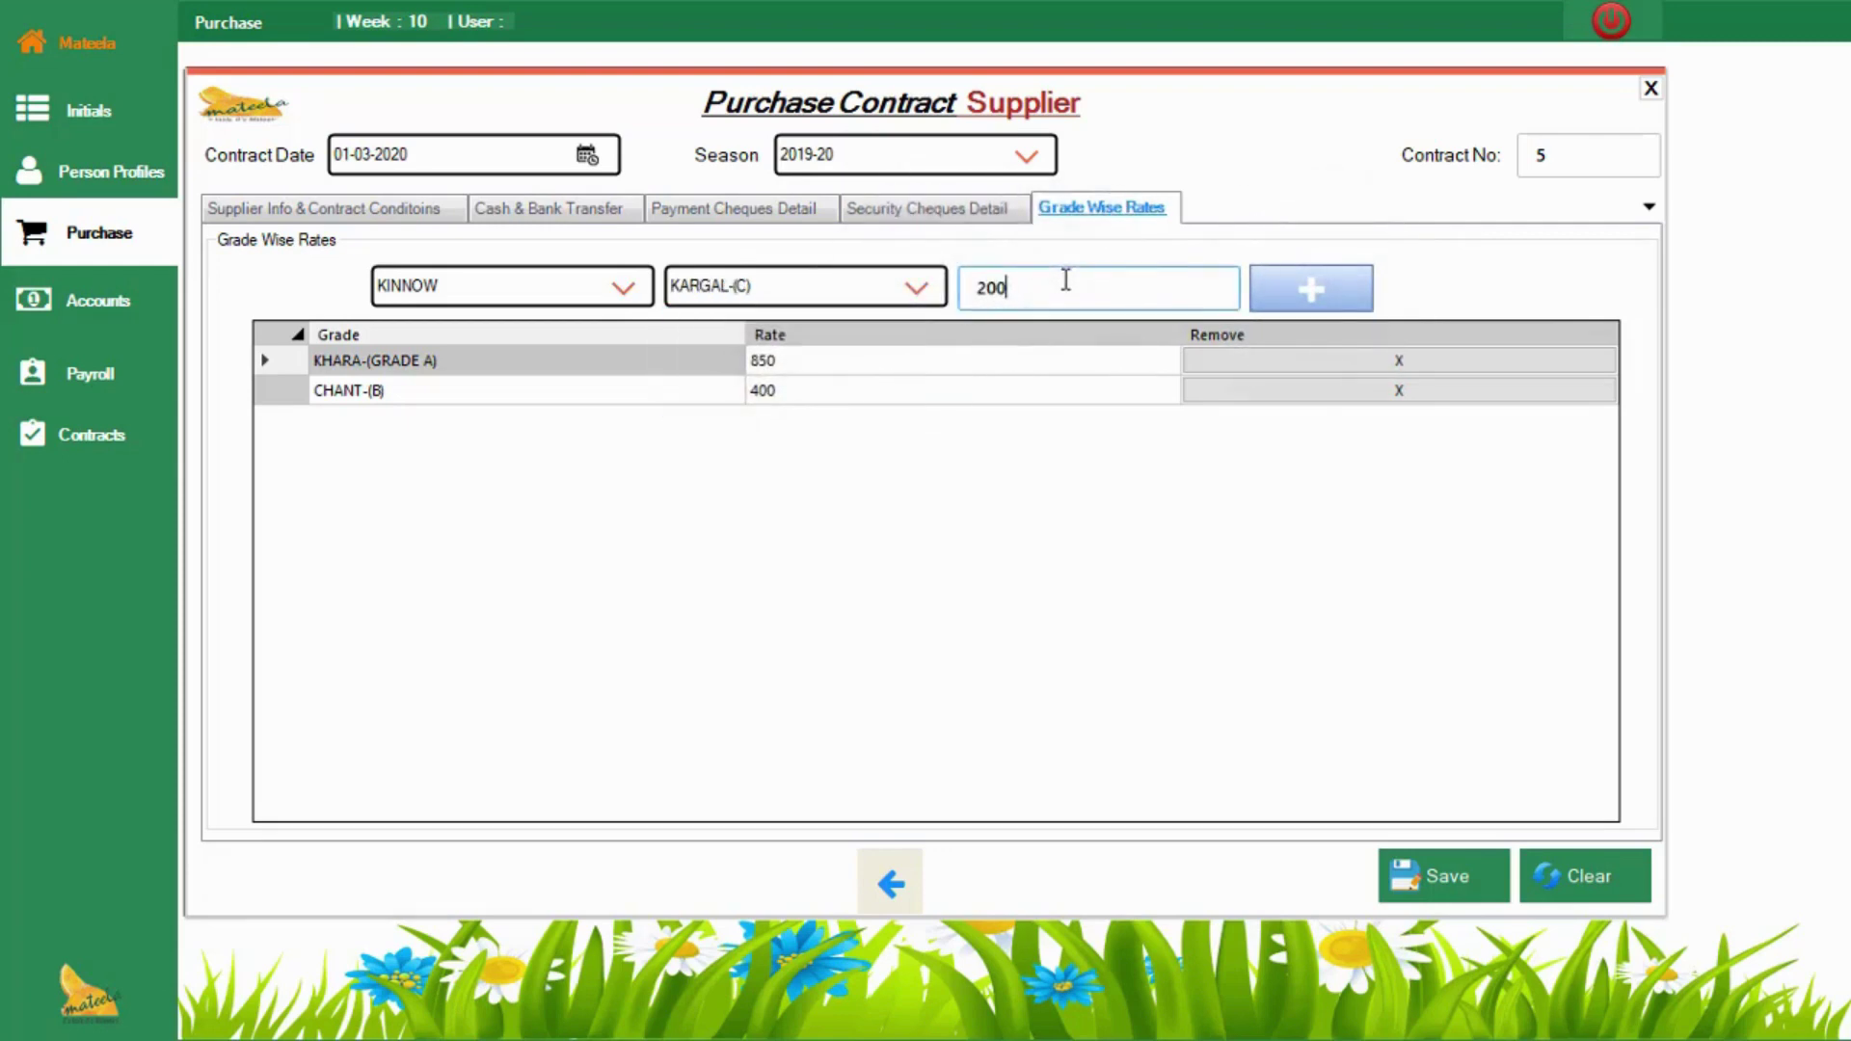
click(1345, 290)
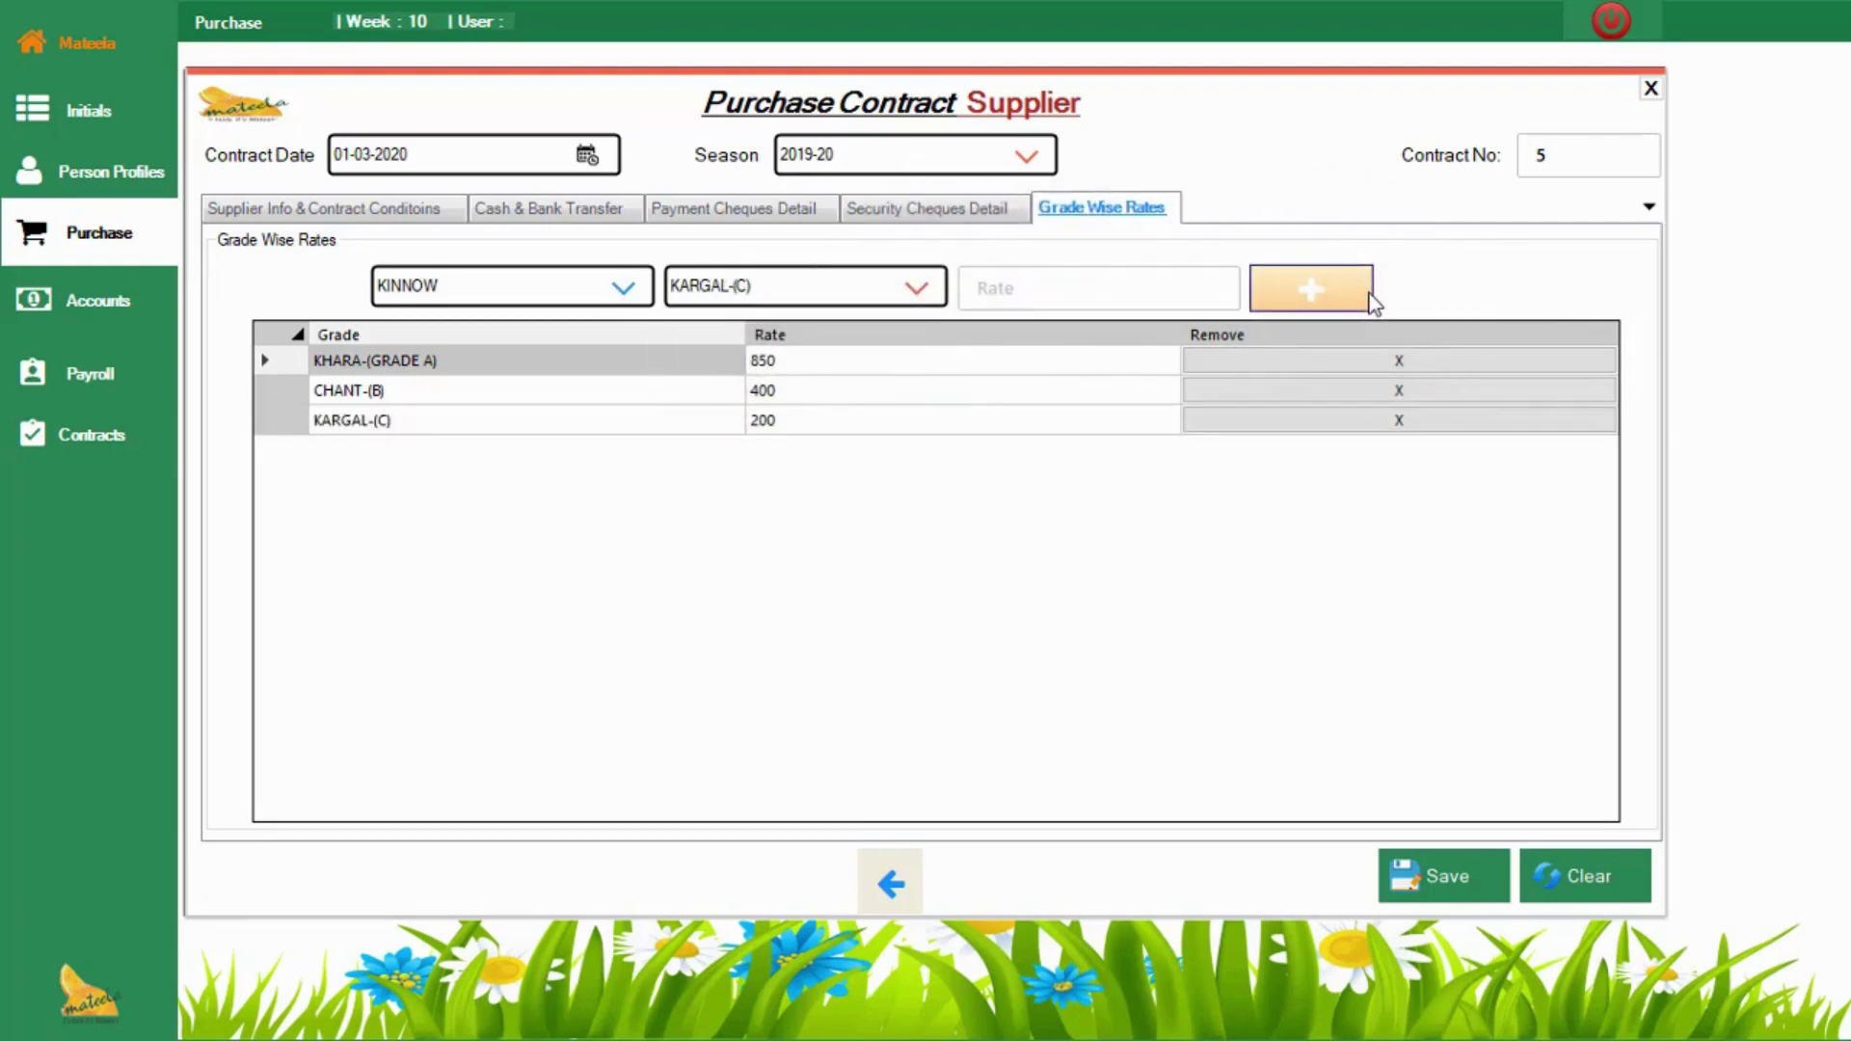
Step: Review the contract's supplier info and conditions, cash and bank transfers, payment cheques, security cheques and grade-wise rates
click(942, 207)
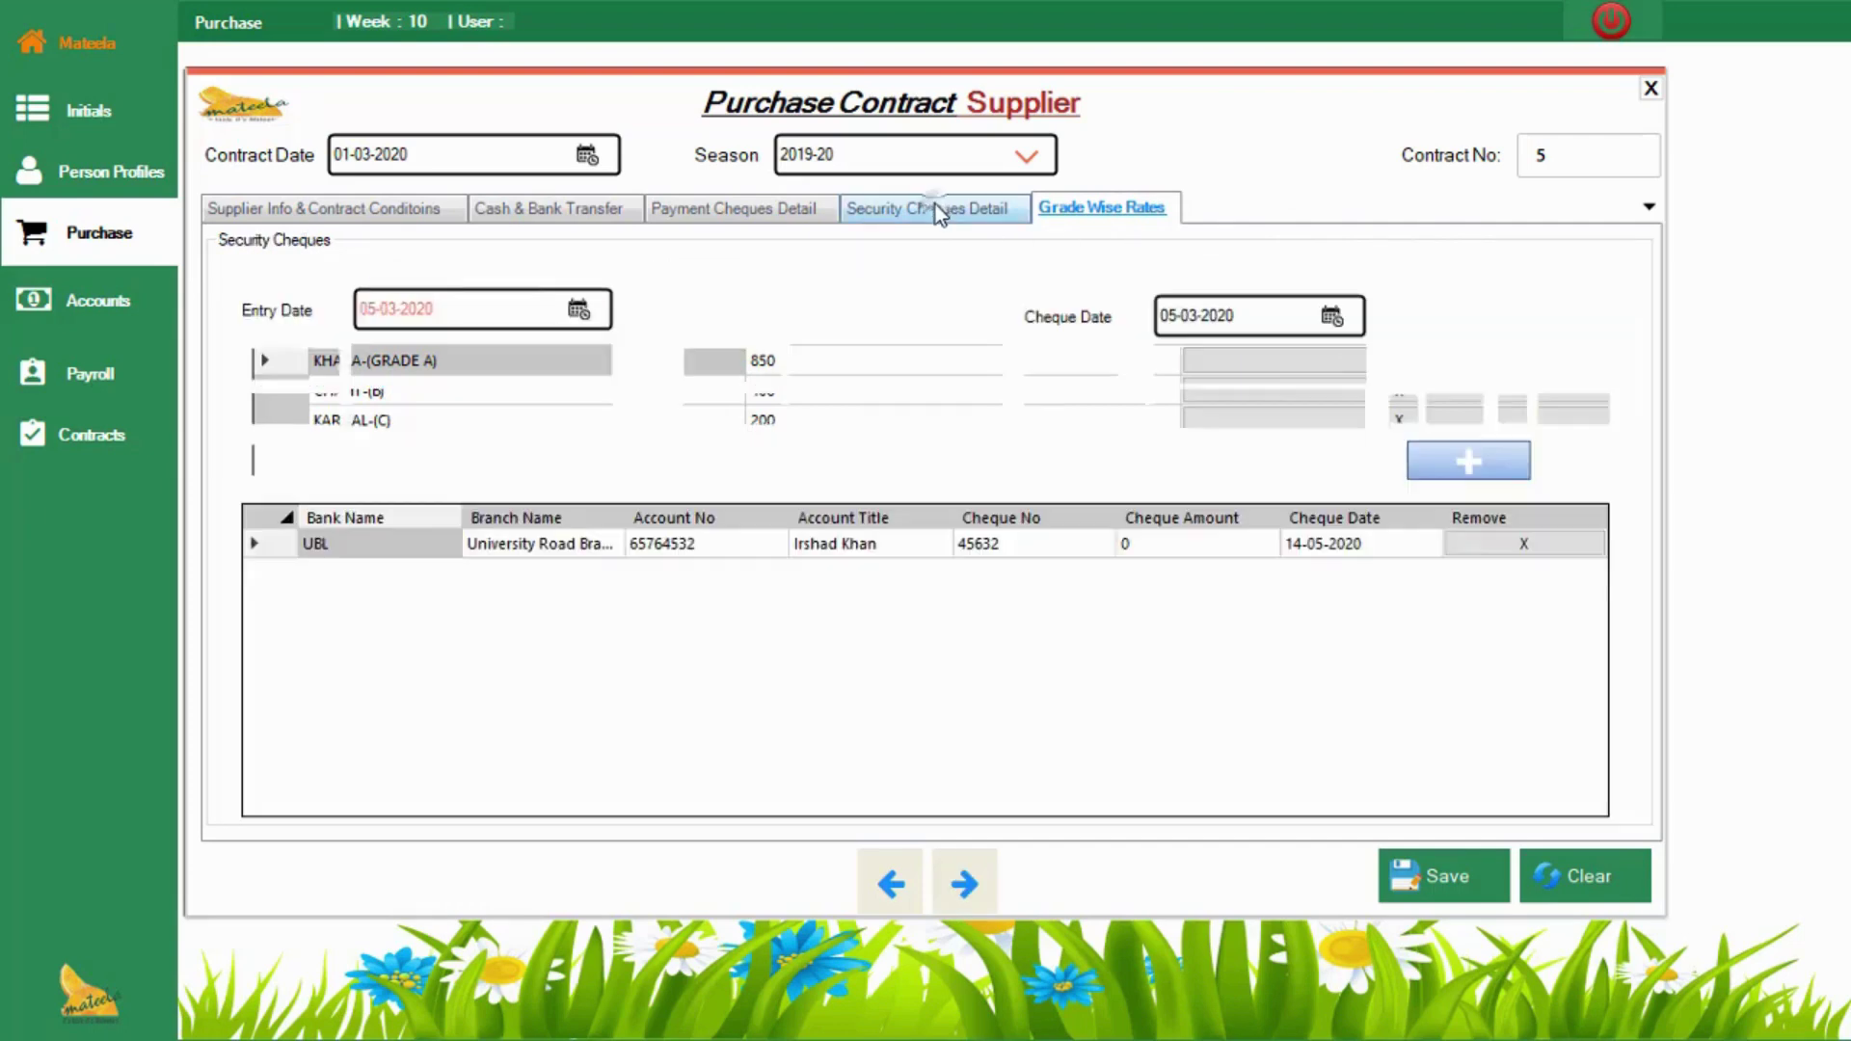
click(760, 206)
click(598, 214)
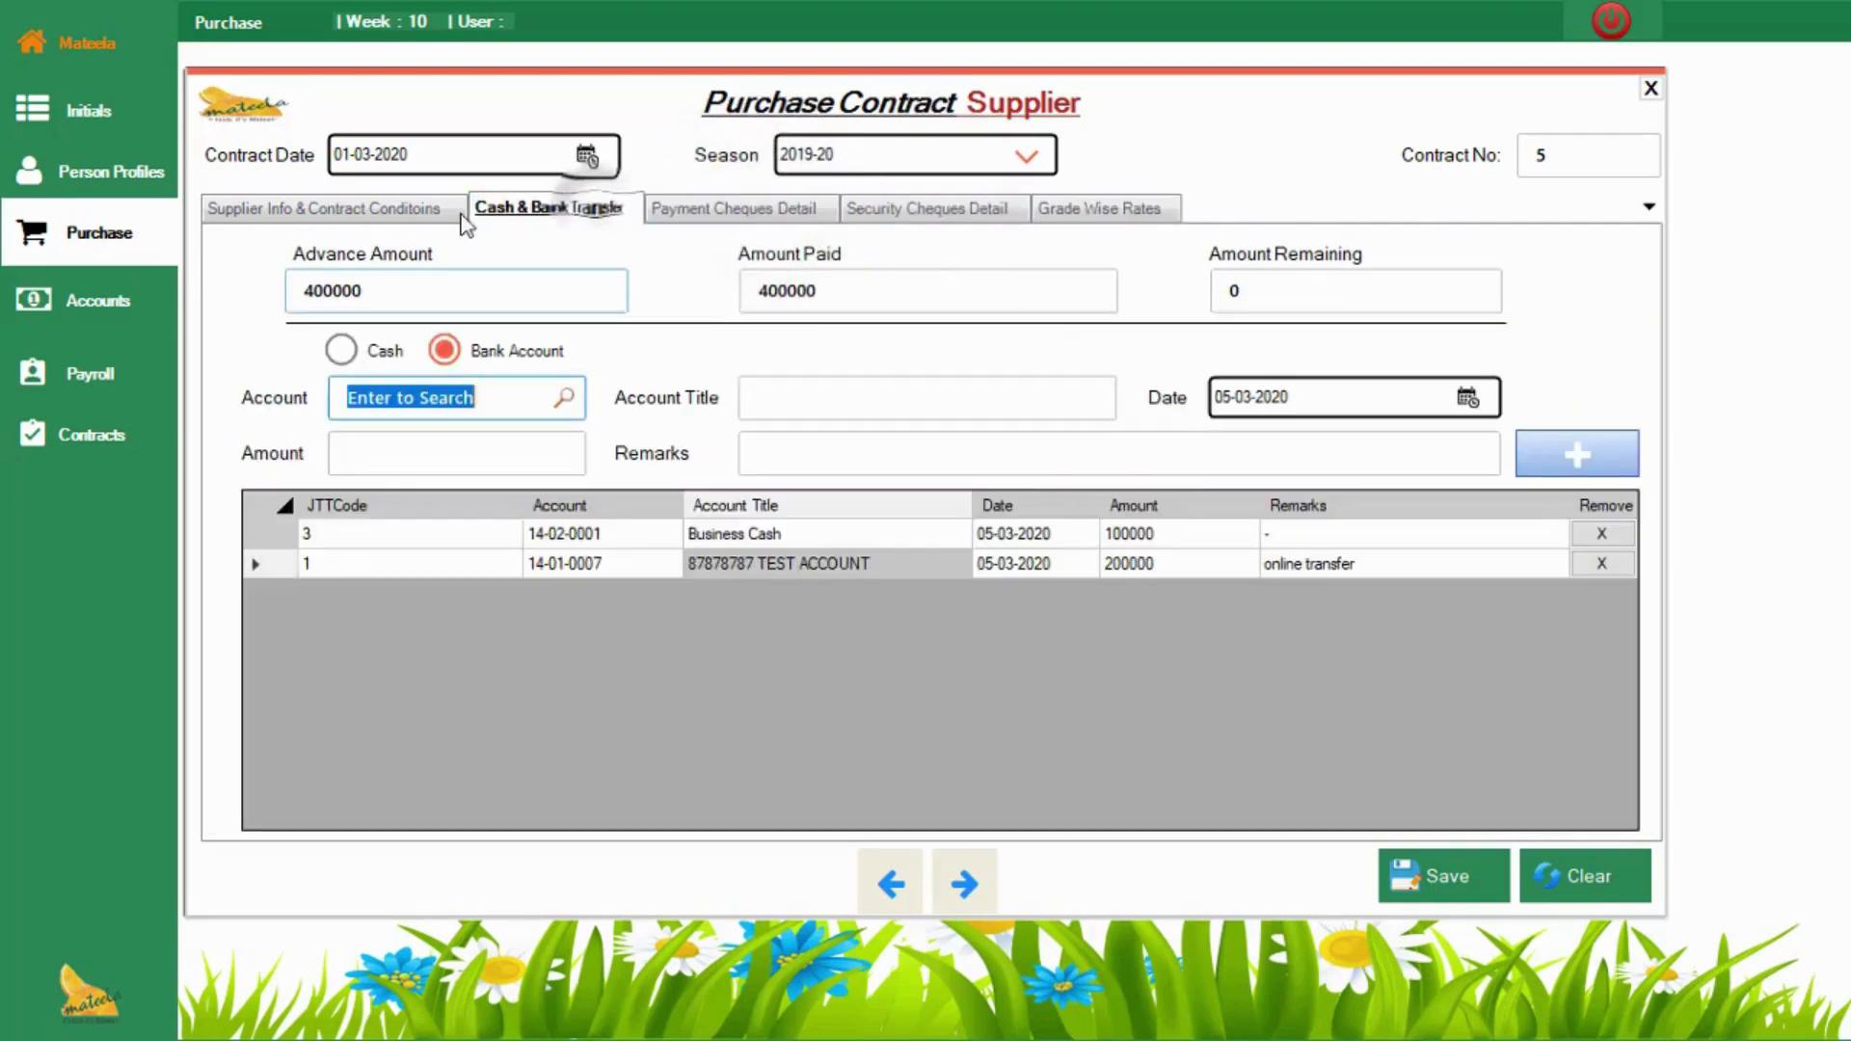
click(327, 208)
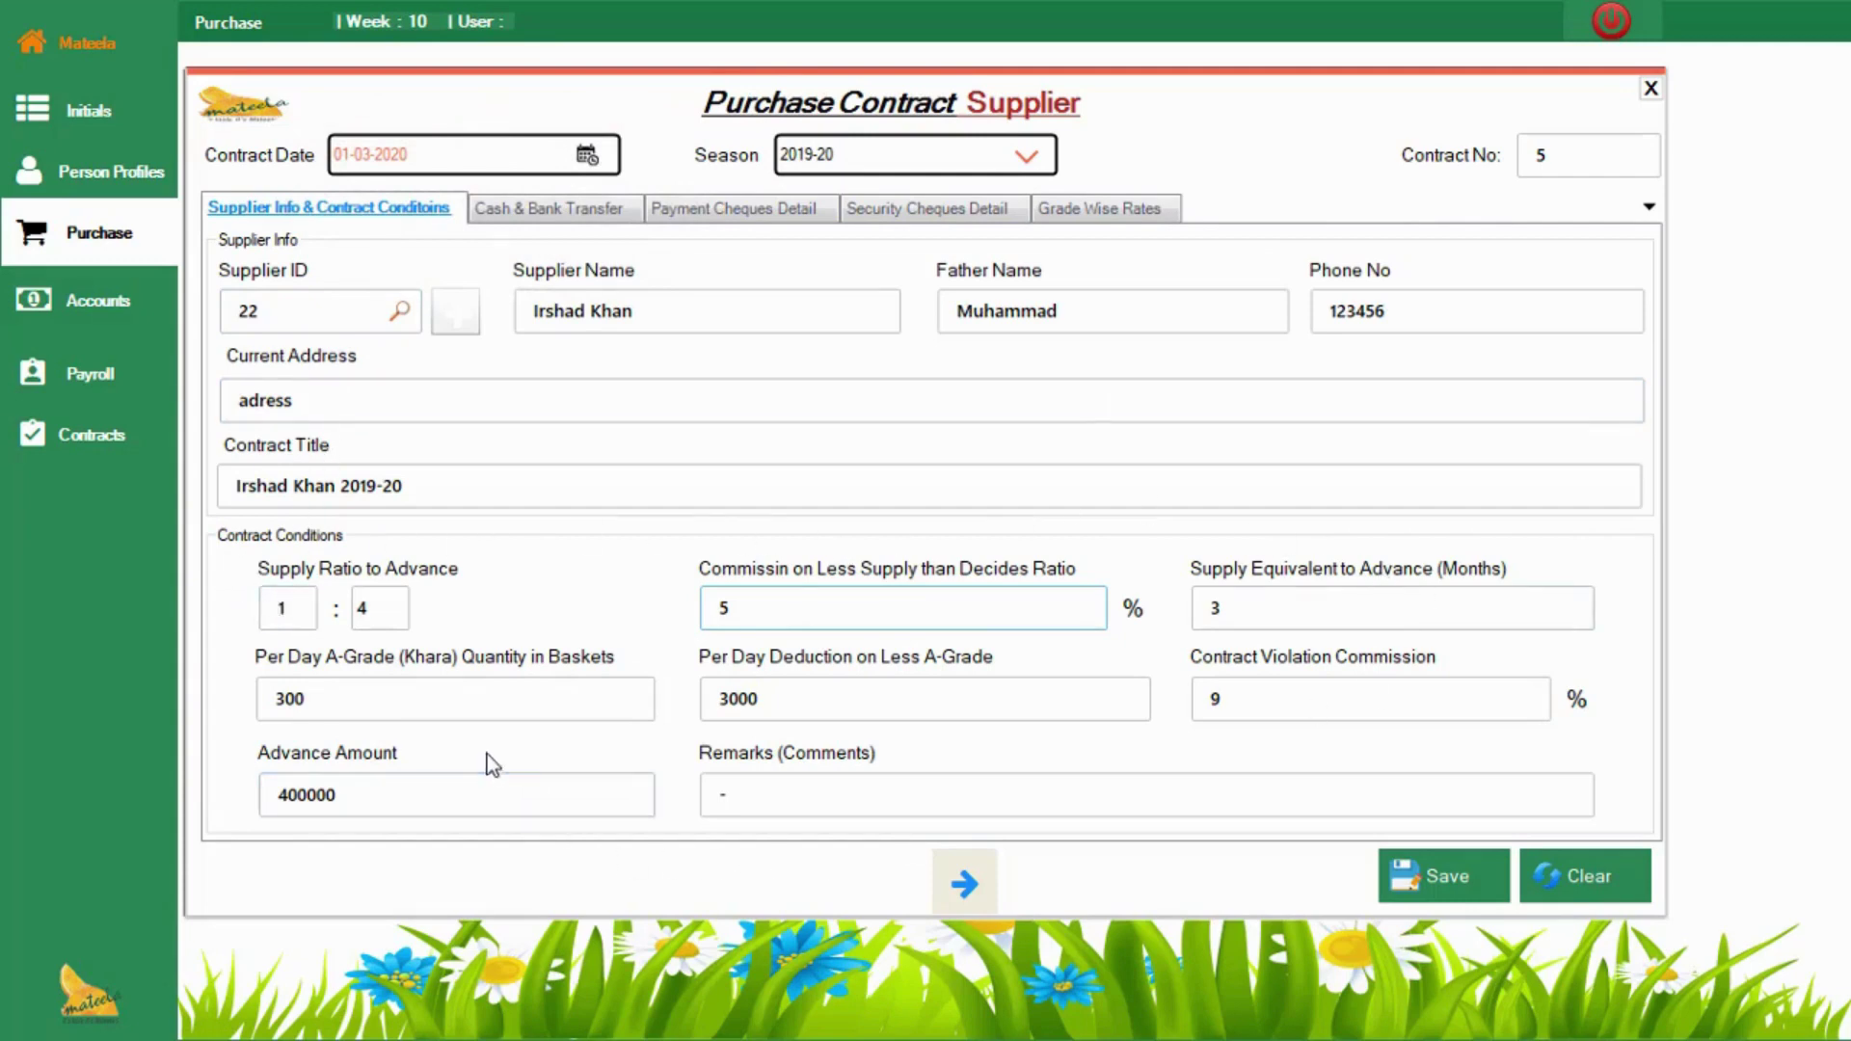
click(513, 208)
click(403, 210)
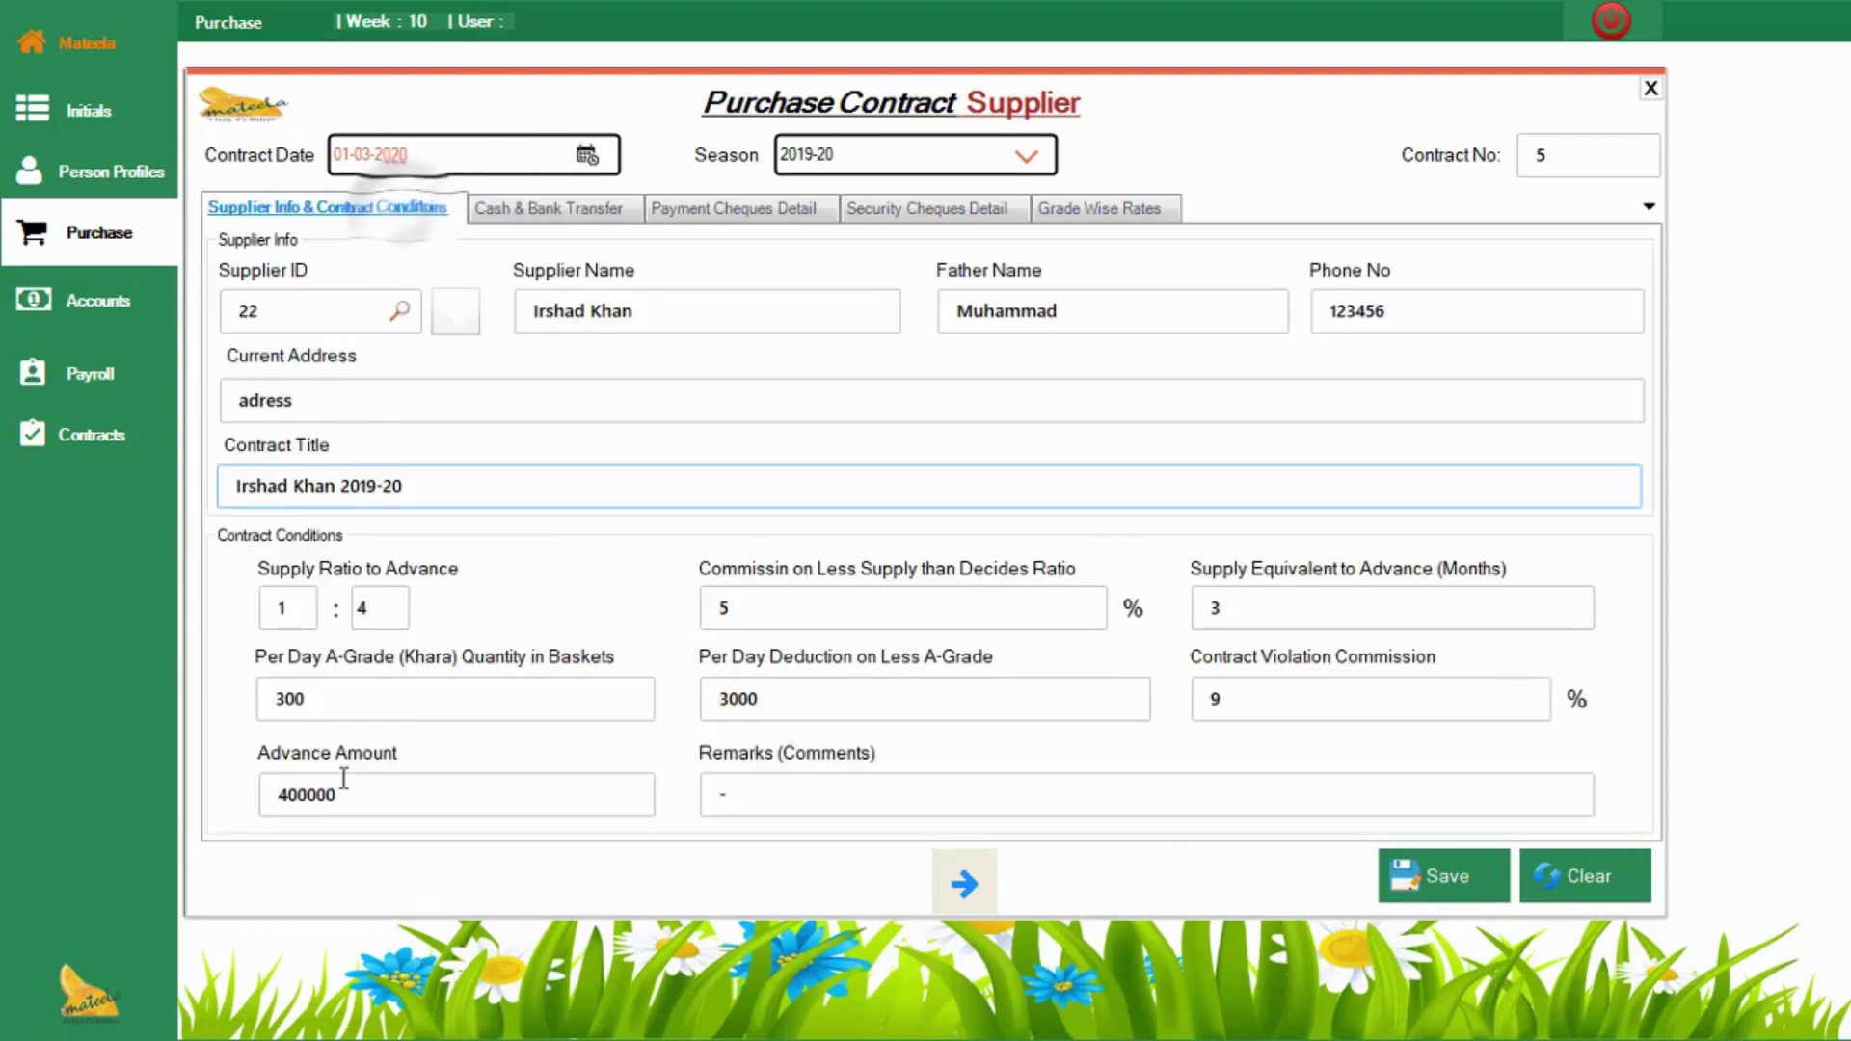
click(584, 208)
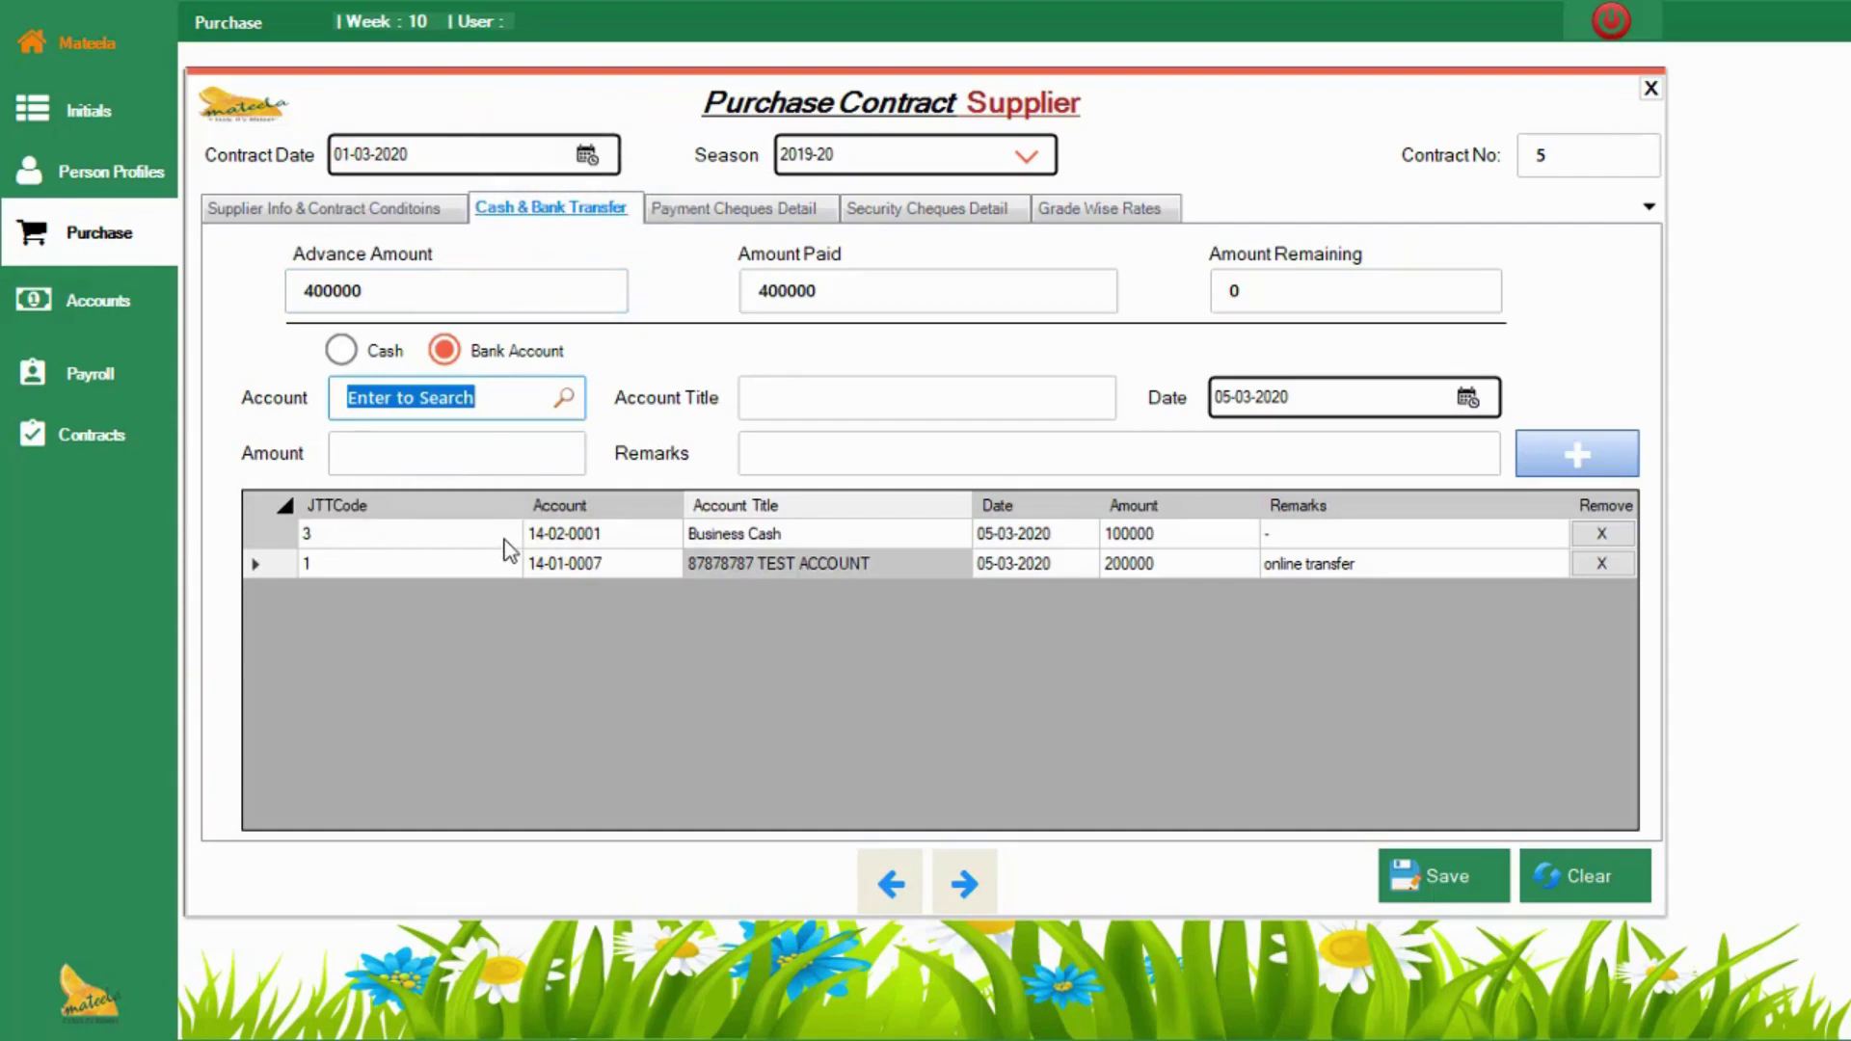
click(690, 214)
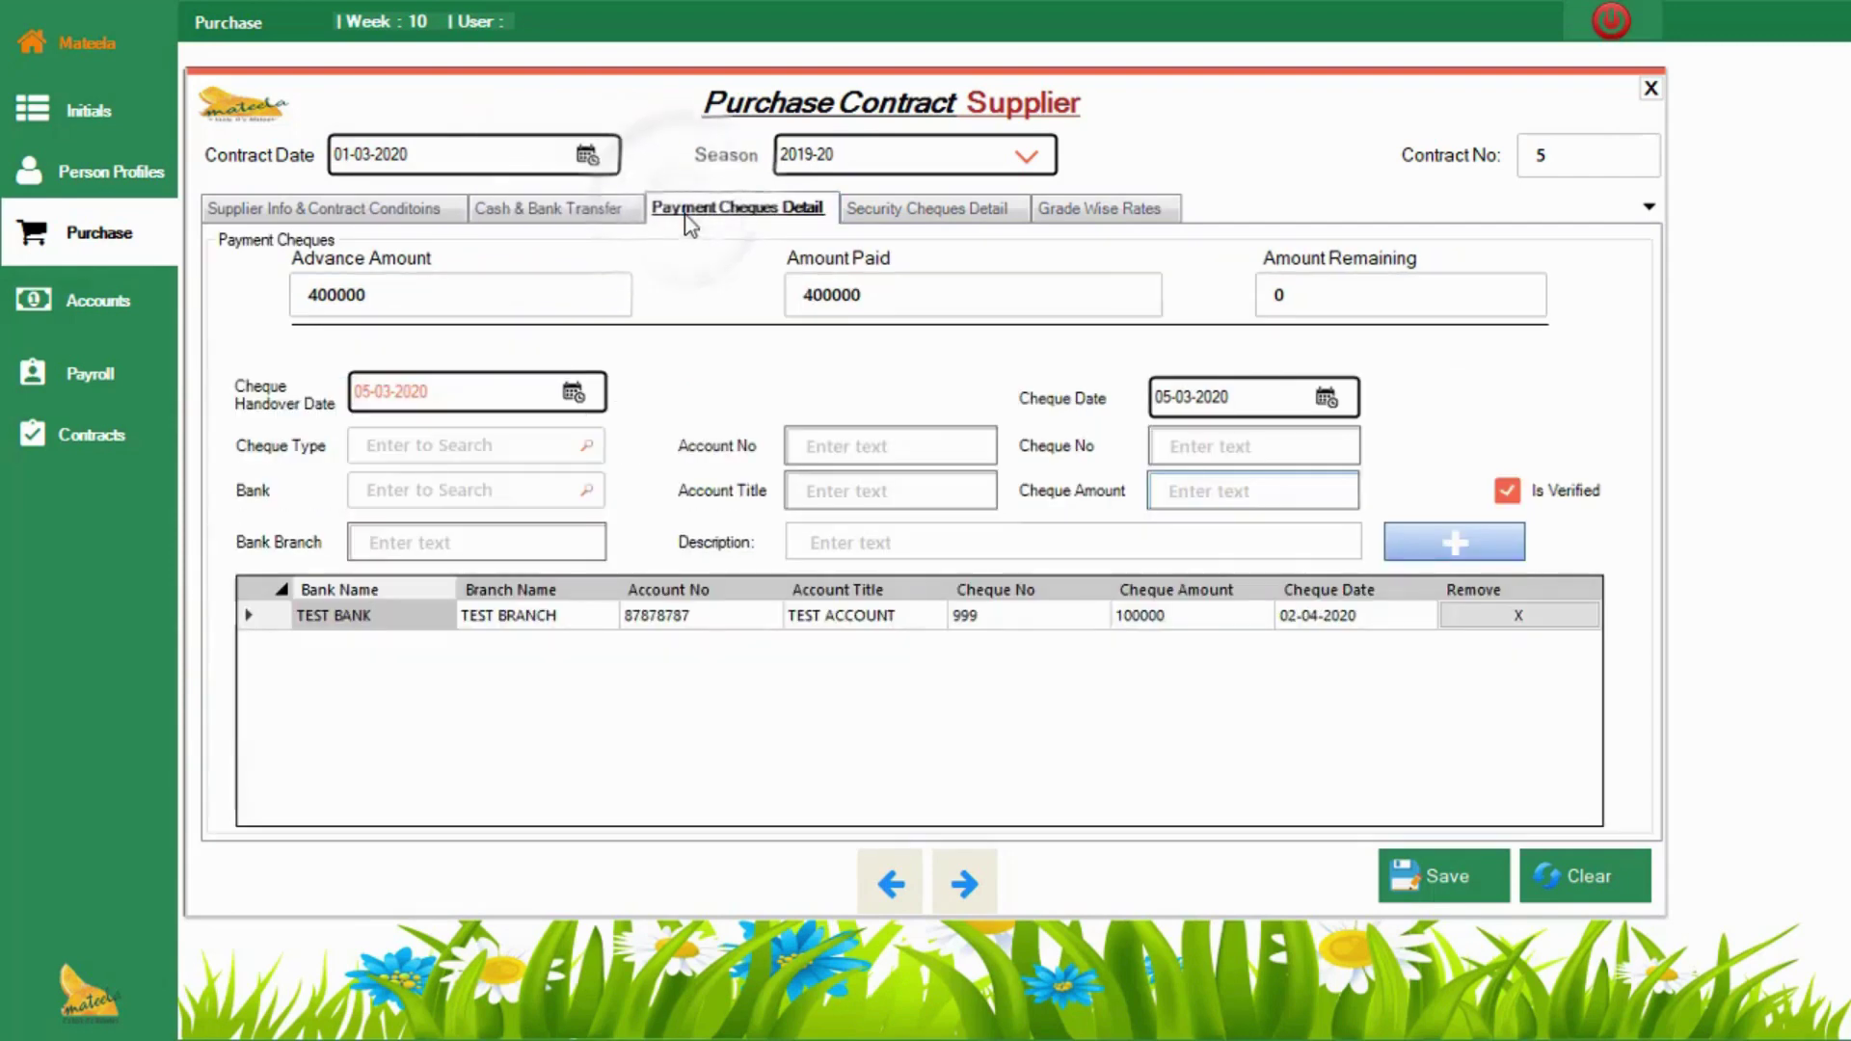
click(883, 214)
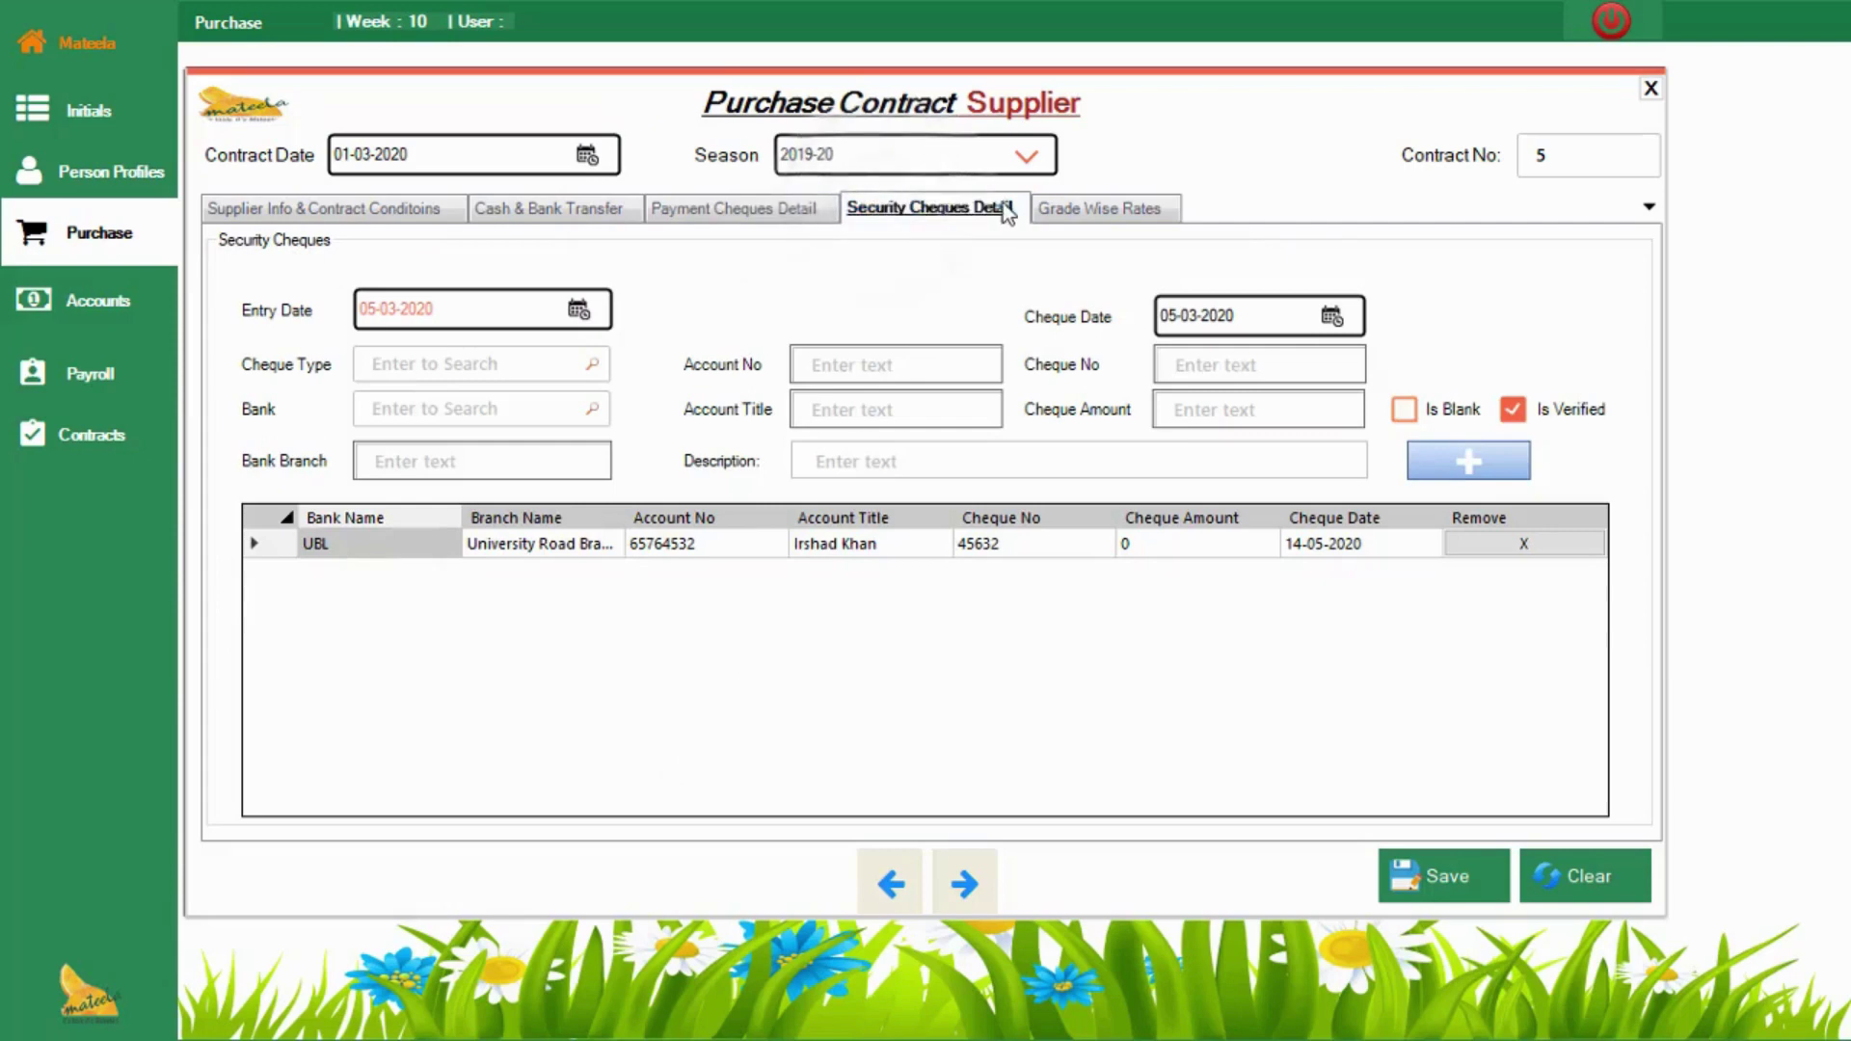
click(1097, 205)
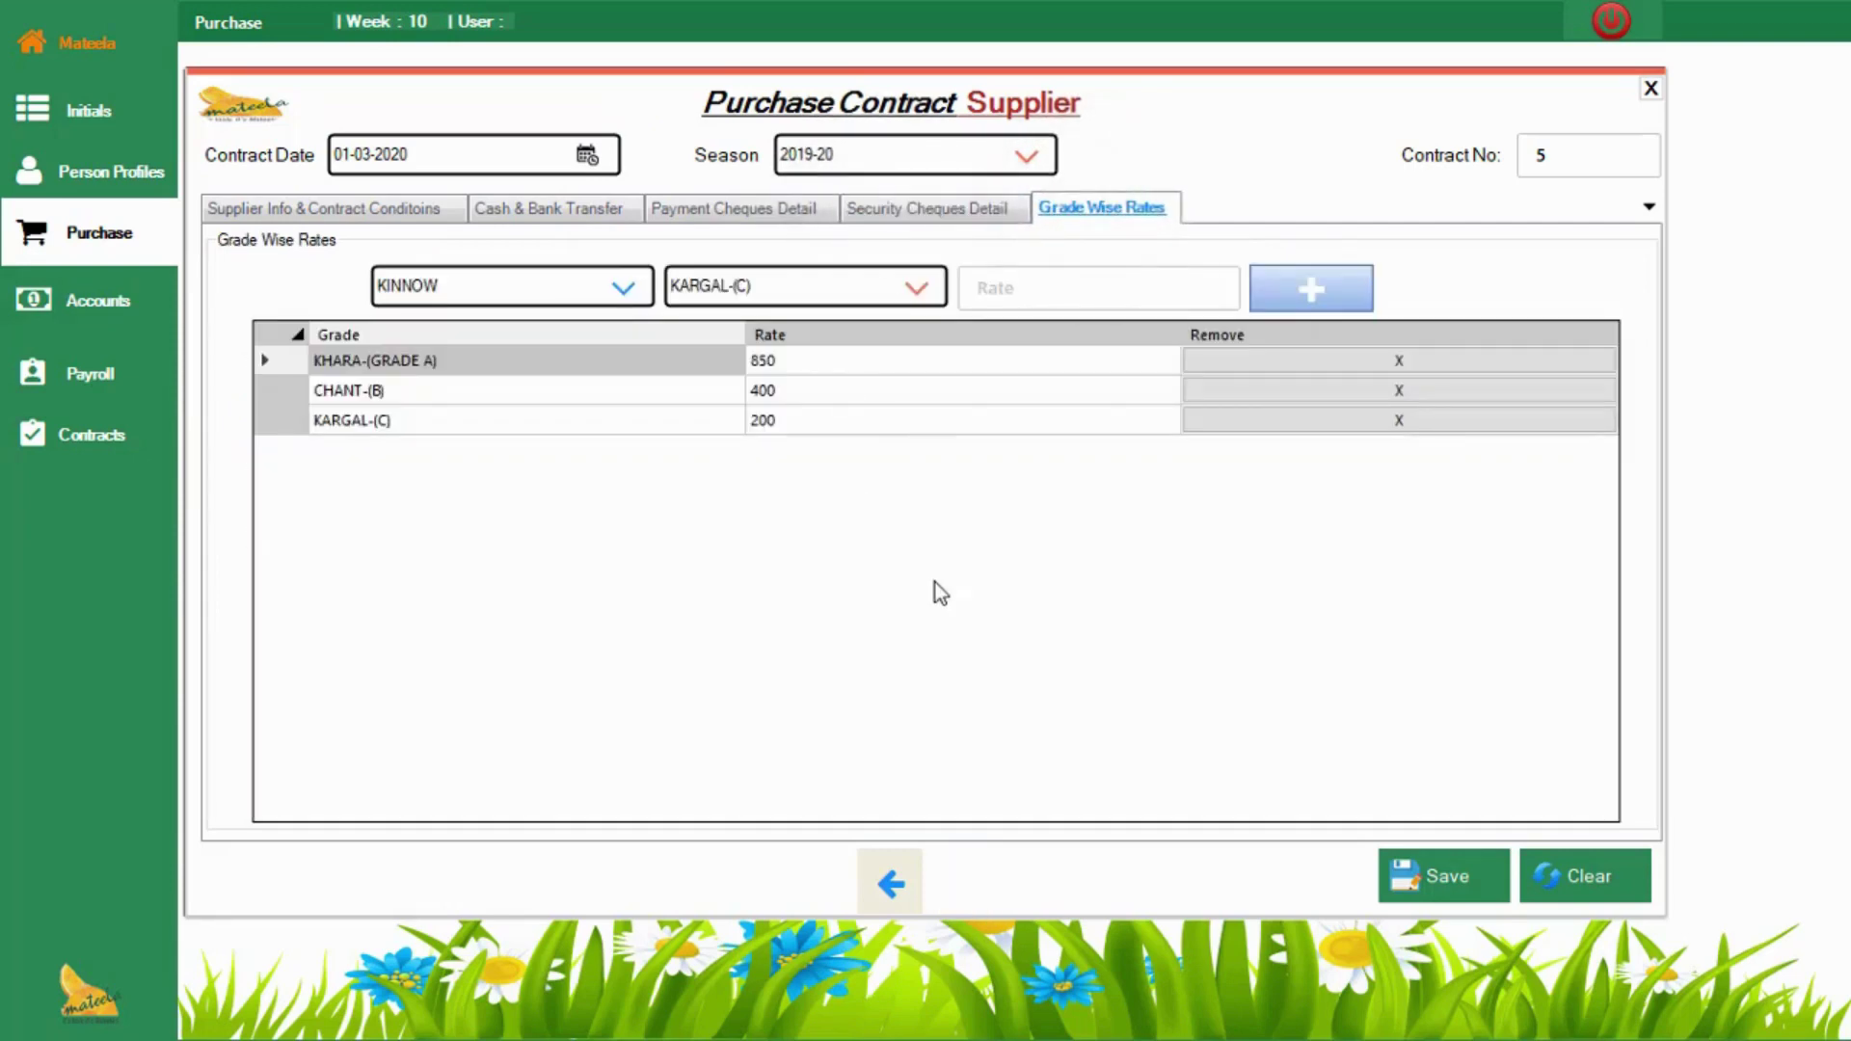
Step: Save the supplier purchase contract and close the contract form
click(1443, 876)
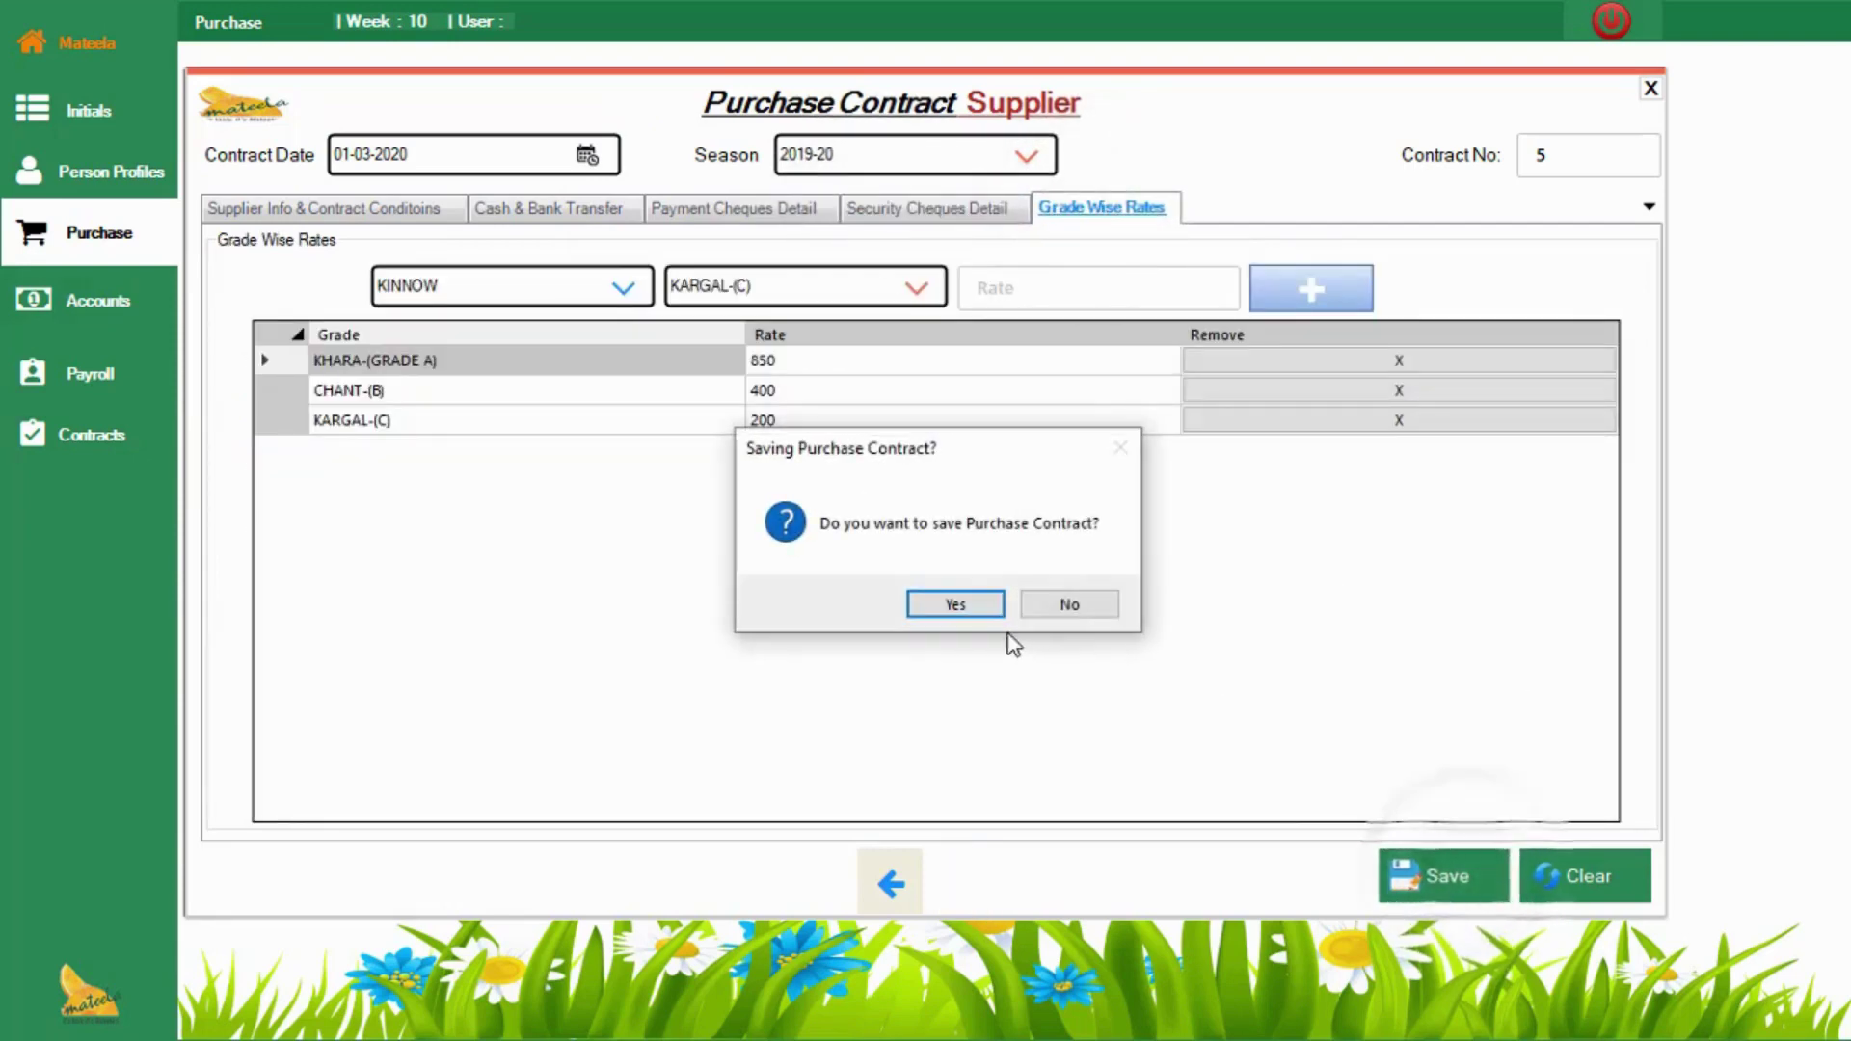
click(979, 606)
click(1083, 605)
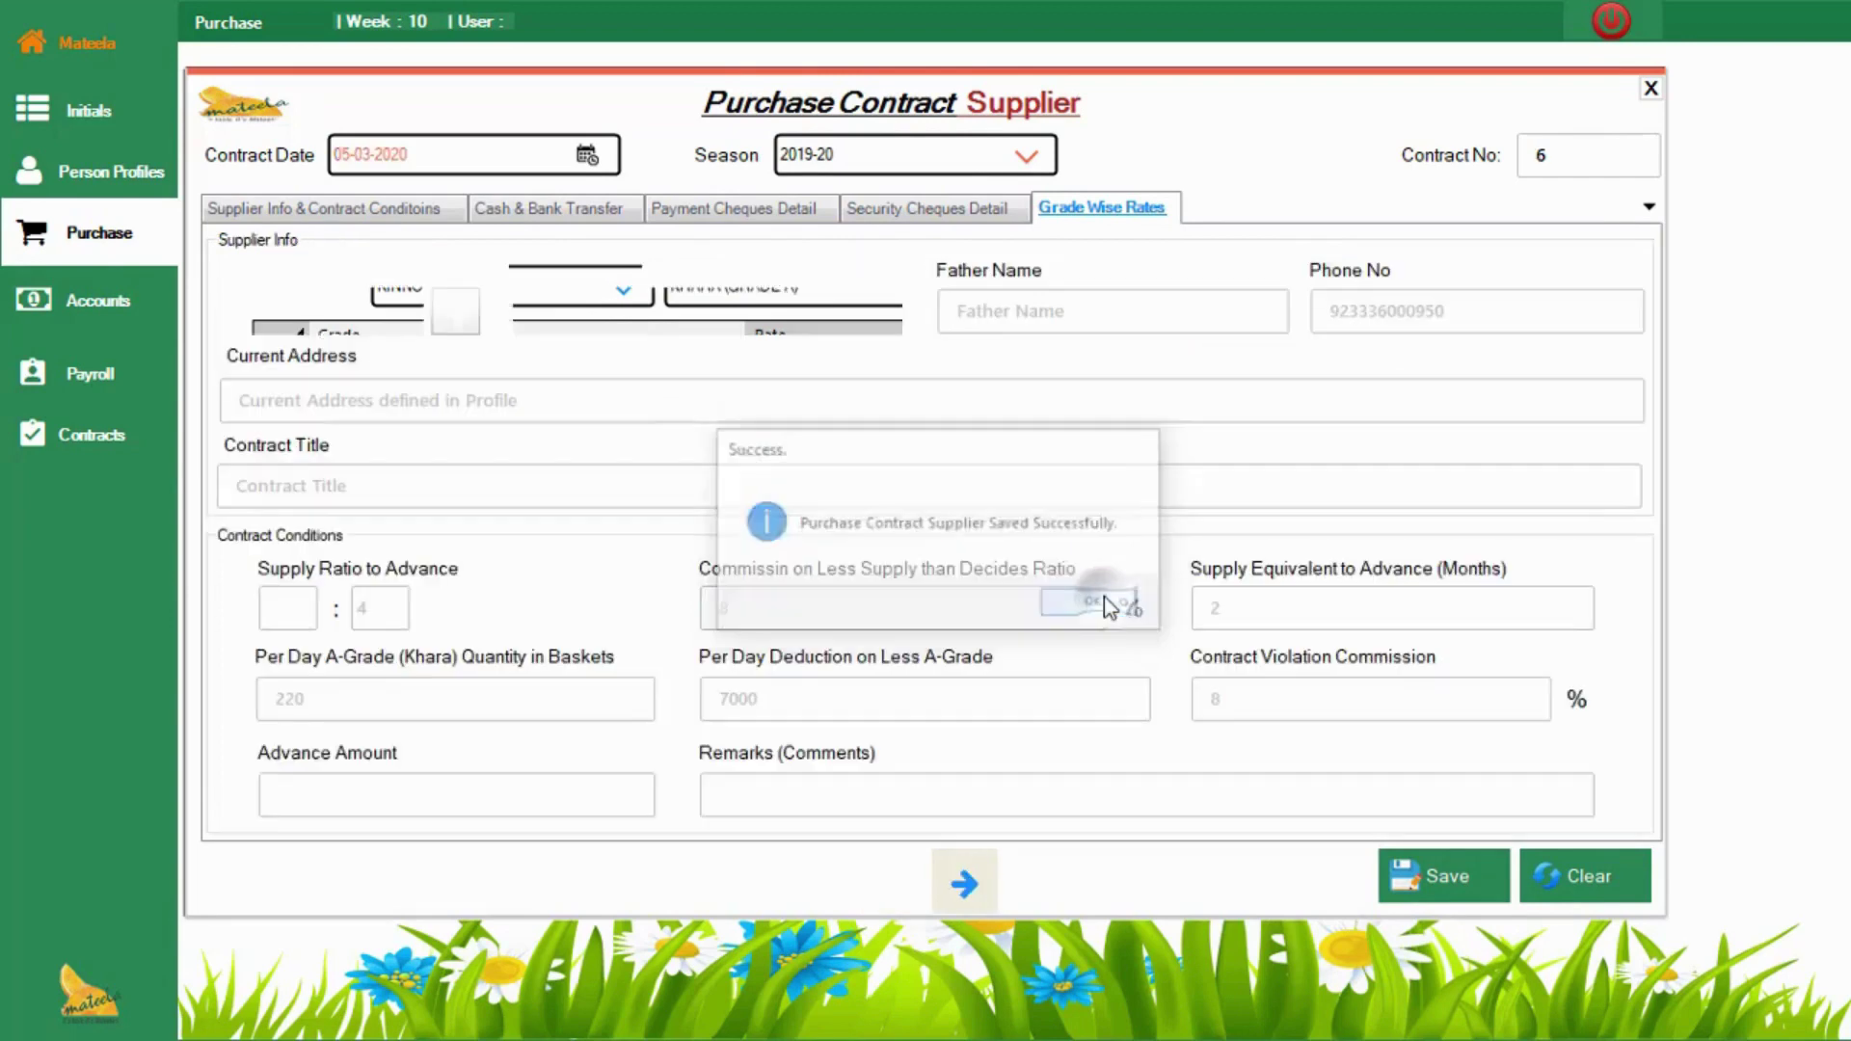
click(1650, 87)
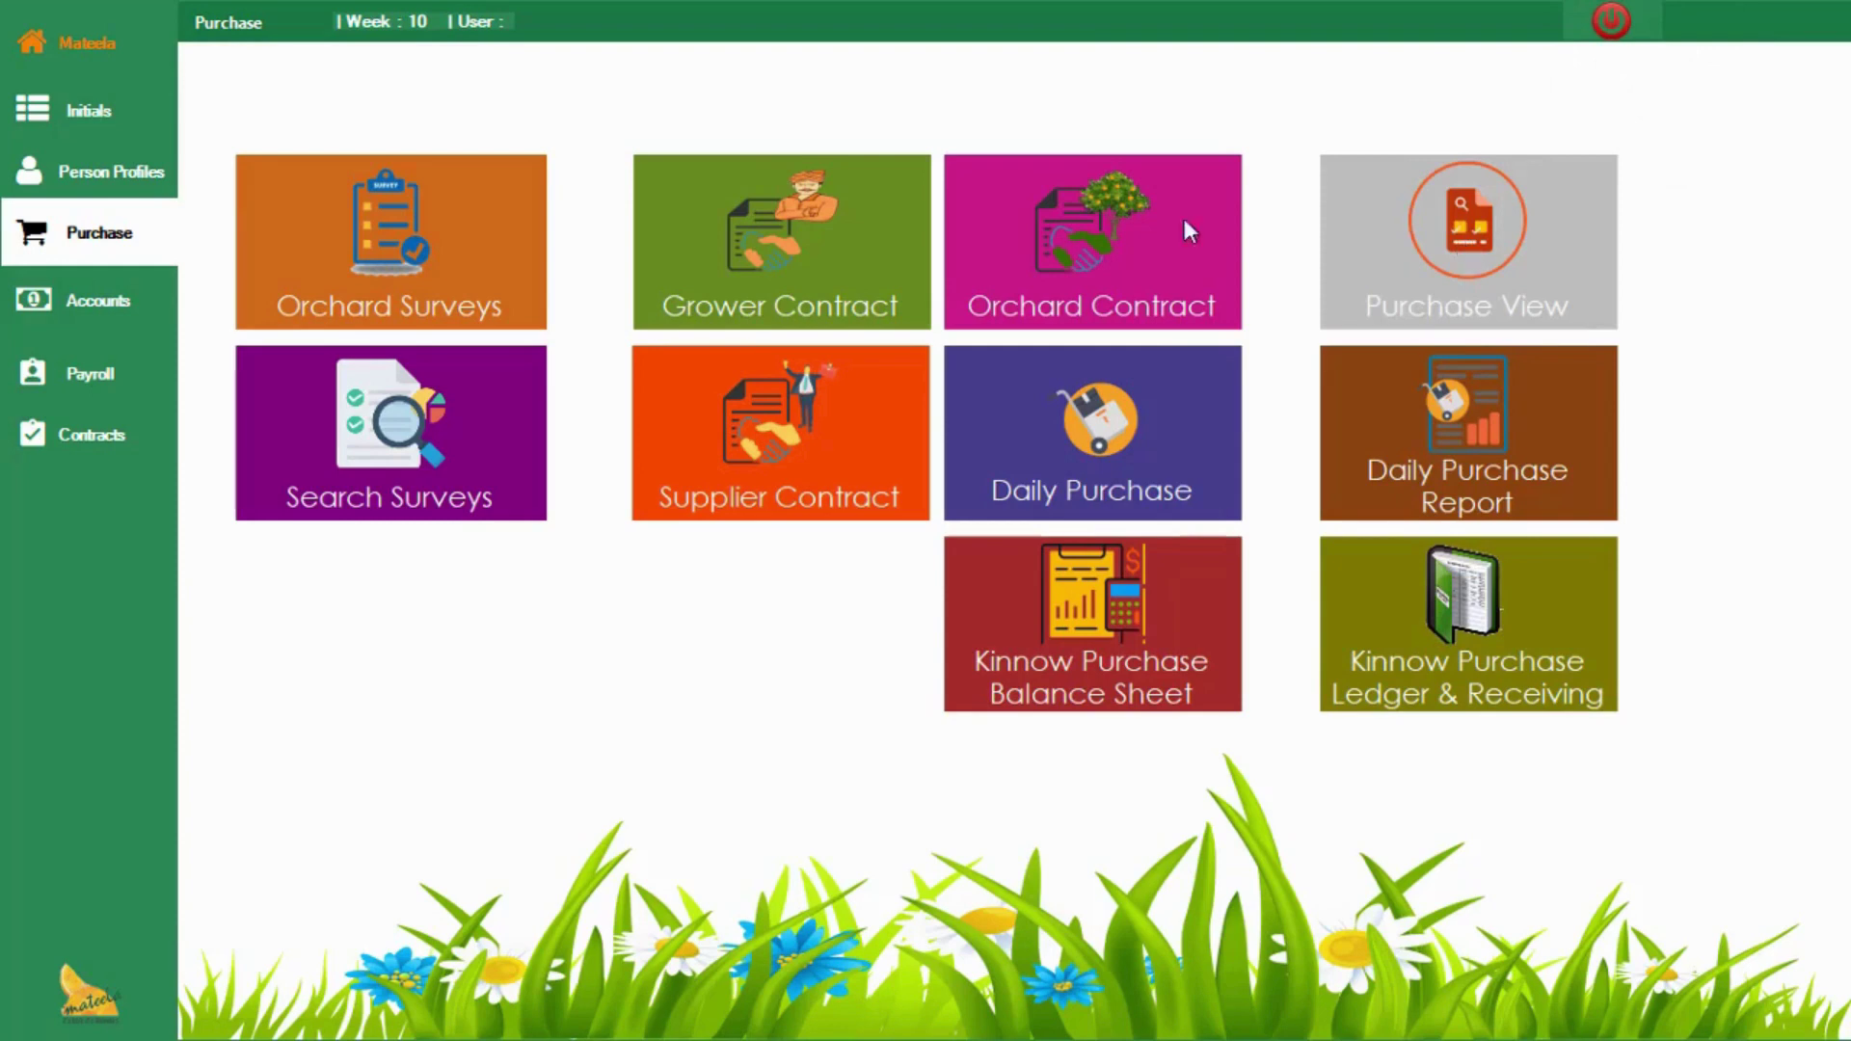
Step: Open the purchase contract view and search for contracts dated from 01-03-2020 to 05-03-2020
click(1399, 233)
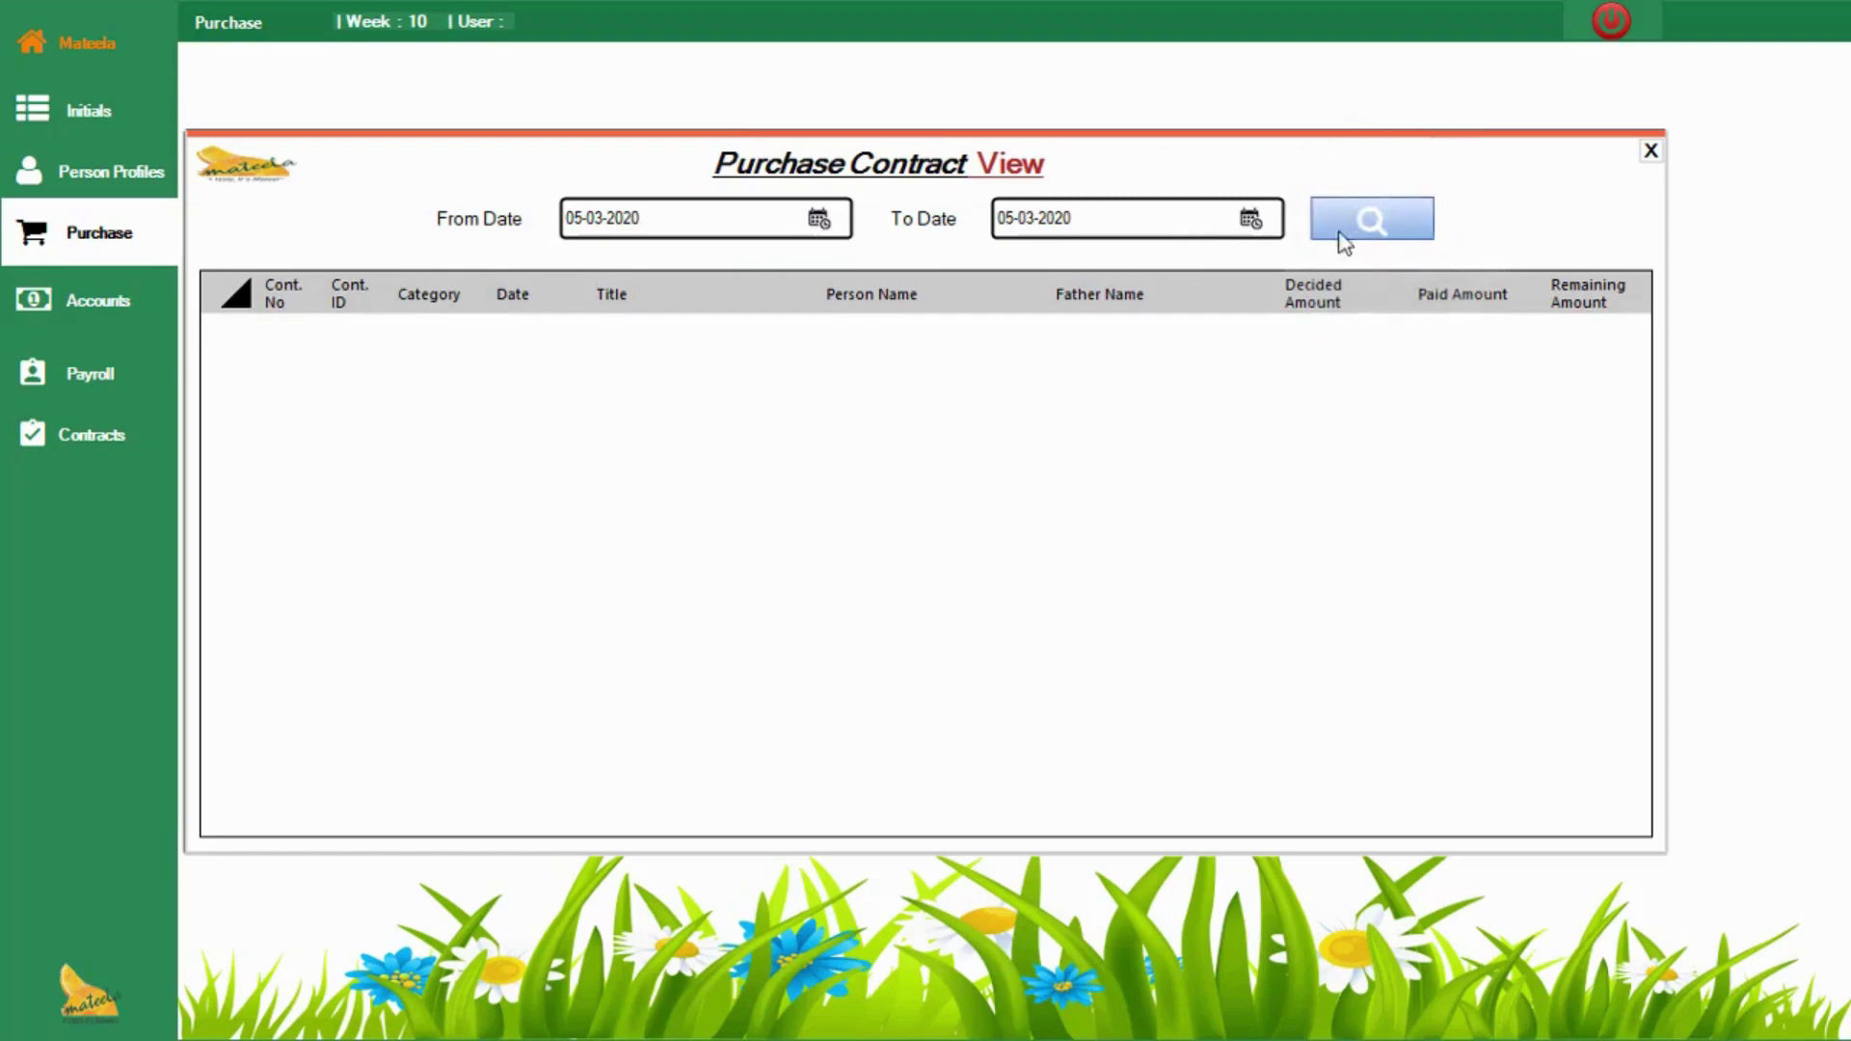
click(1355, 229)
click(1359, 221)
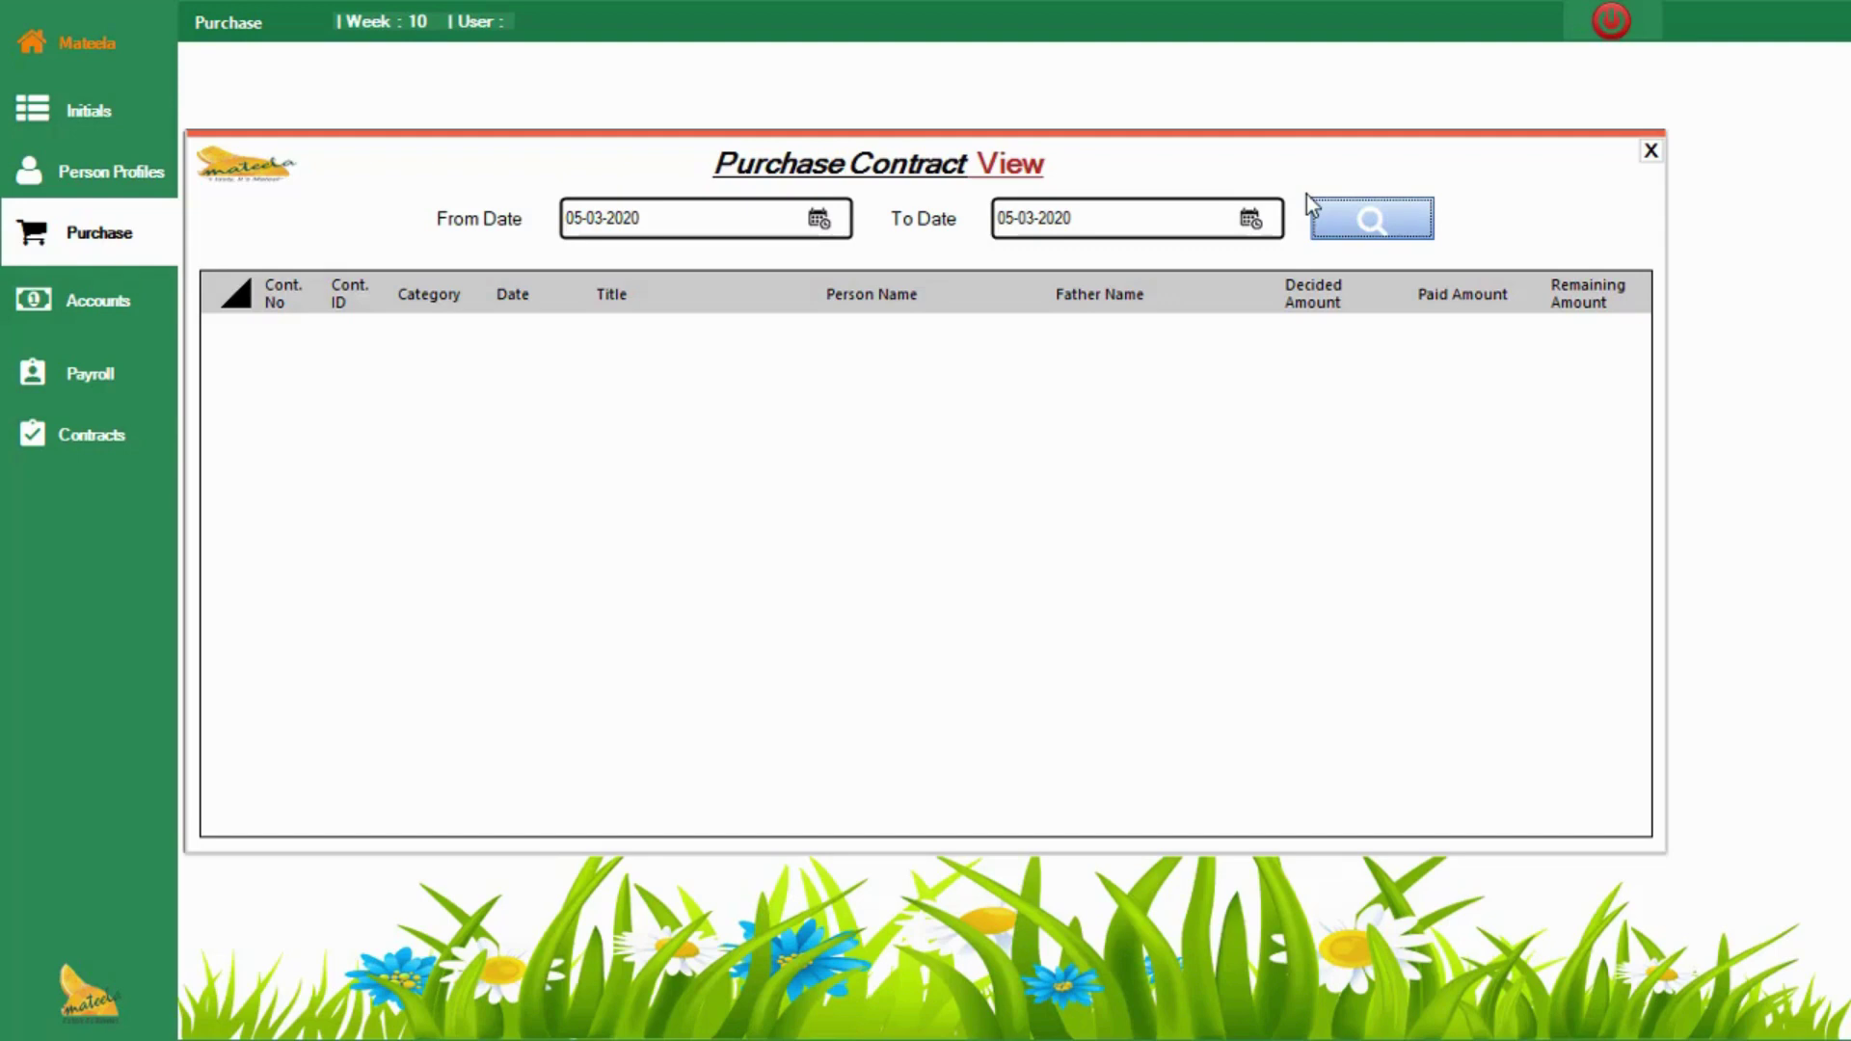
click(822, 221)
click(583, 338)
click(1388, 214)
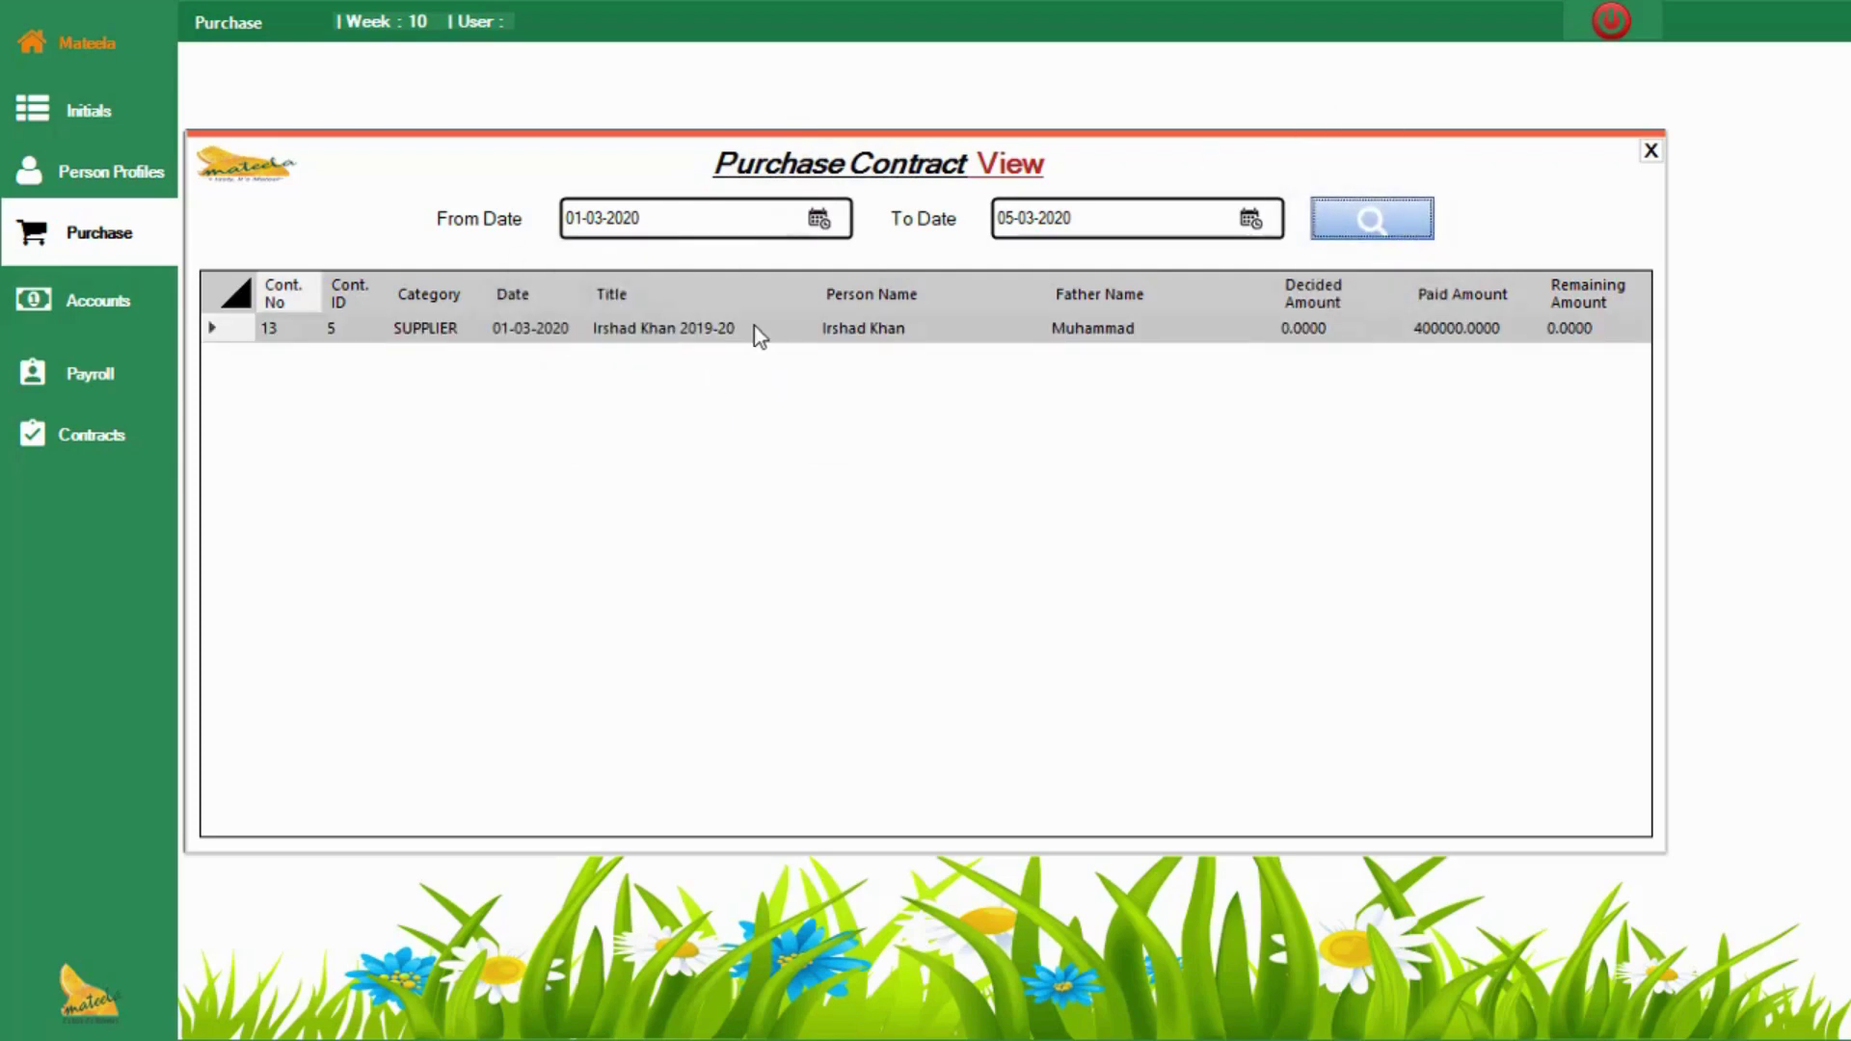
Step: Open the listed supplier contract's report, examine its conditions, payments, cheques and grade-wise rates through the signature lines, and close it
right_click(713, 333)
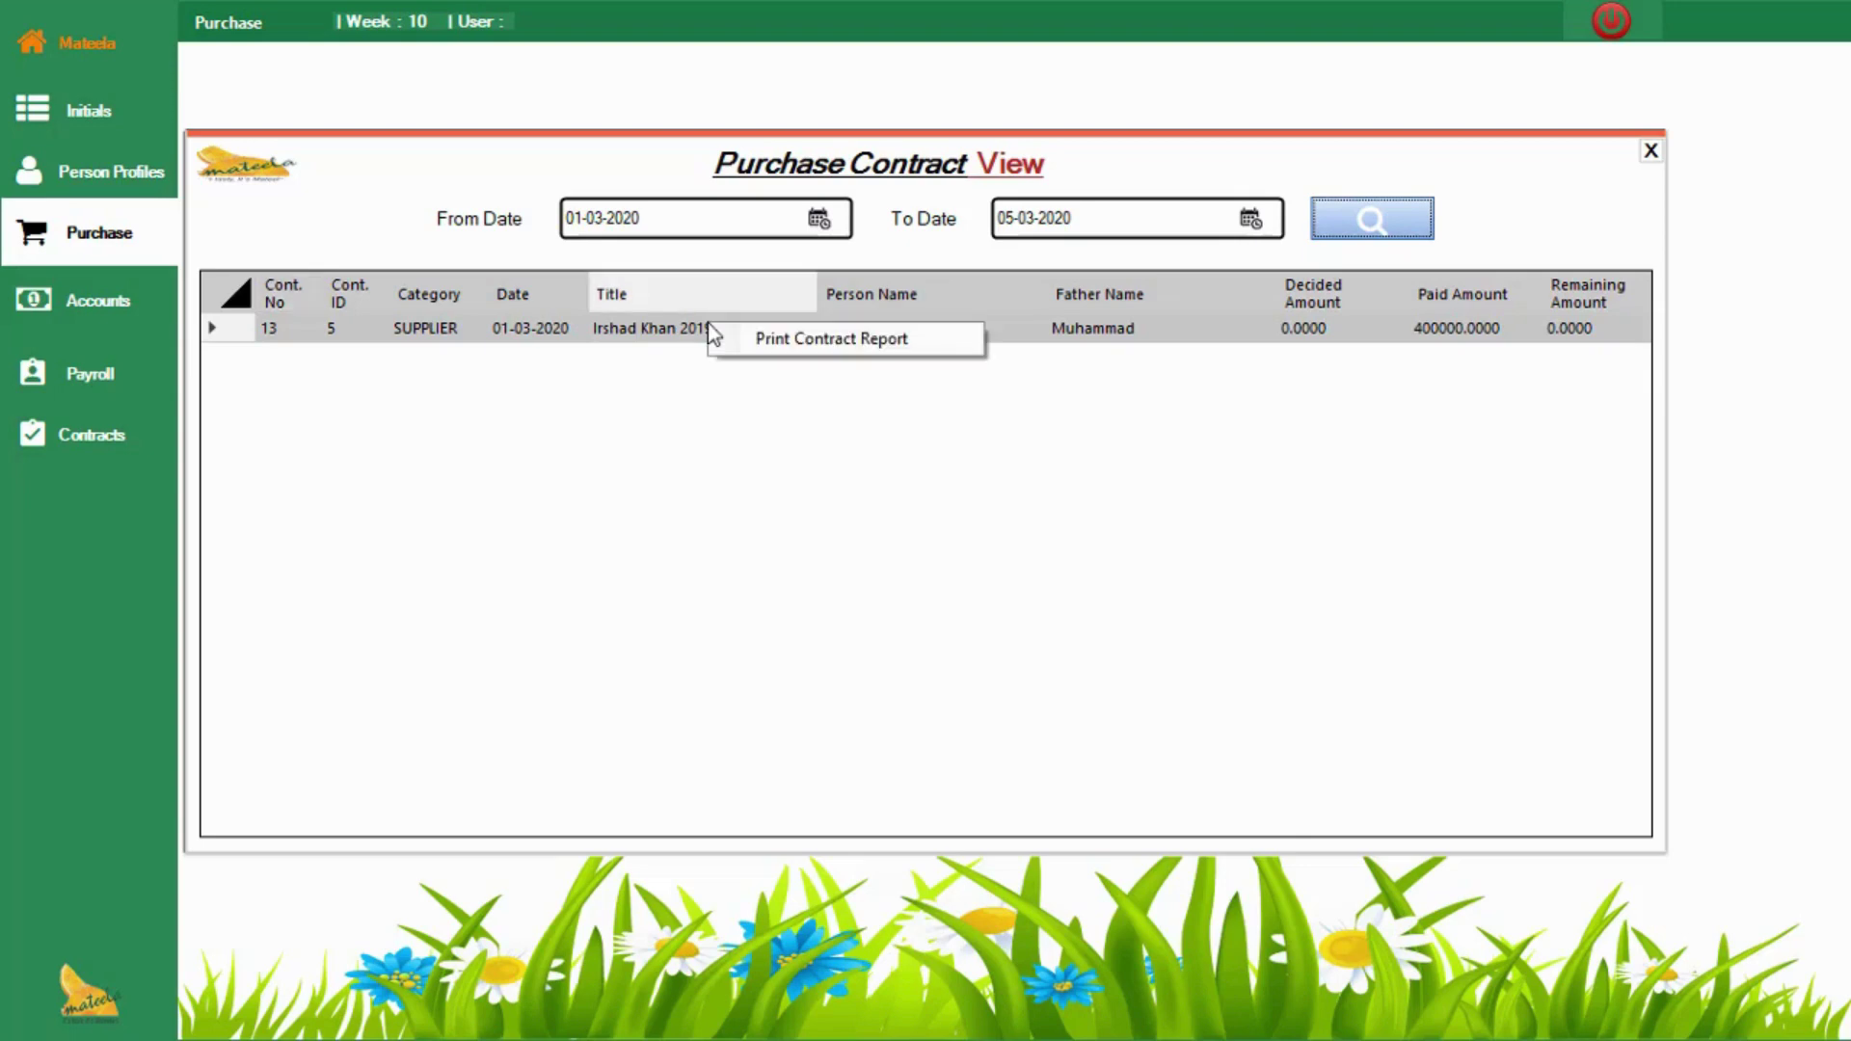
click(762, 340)
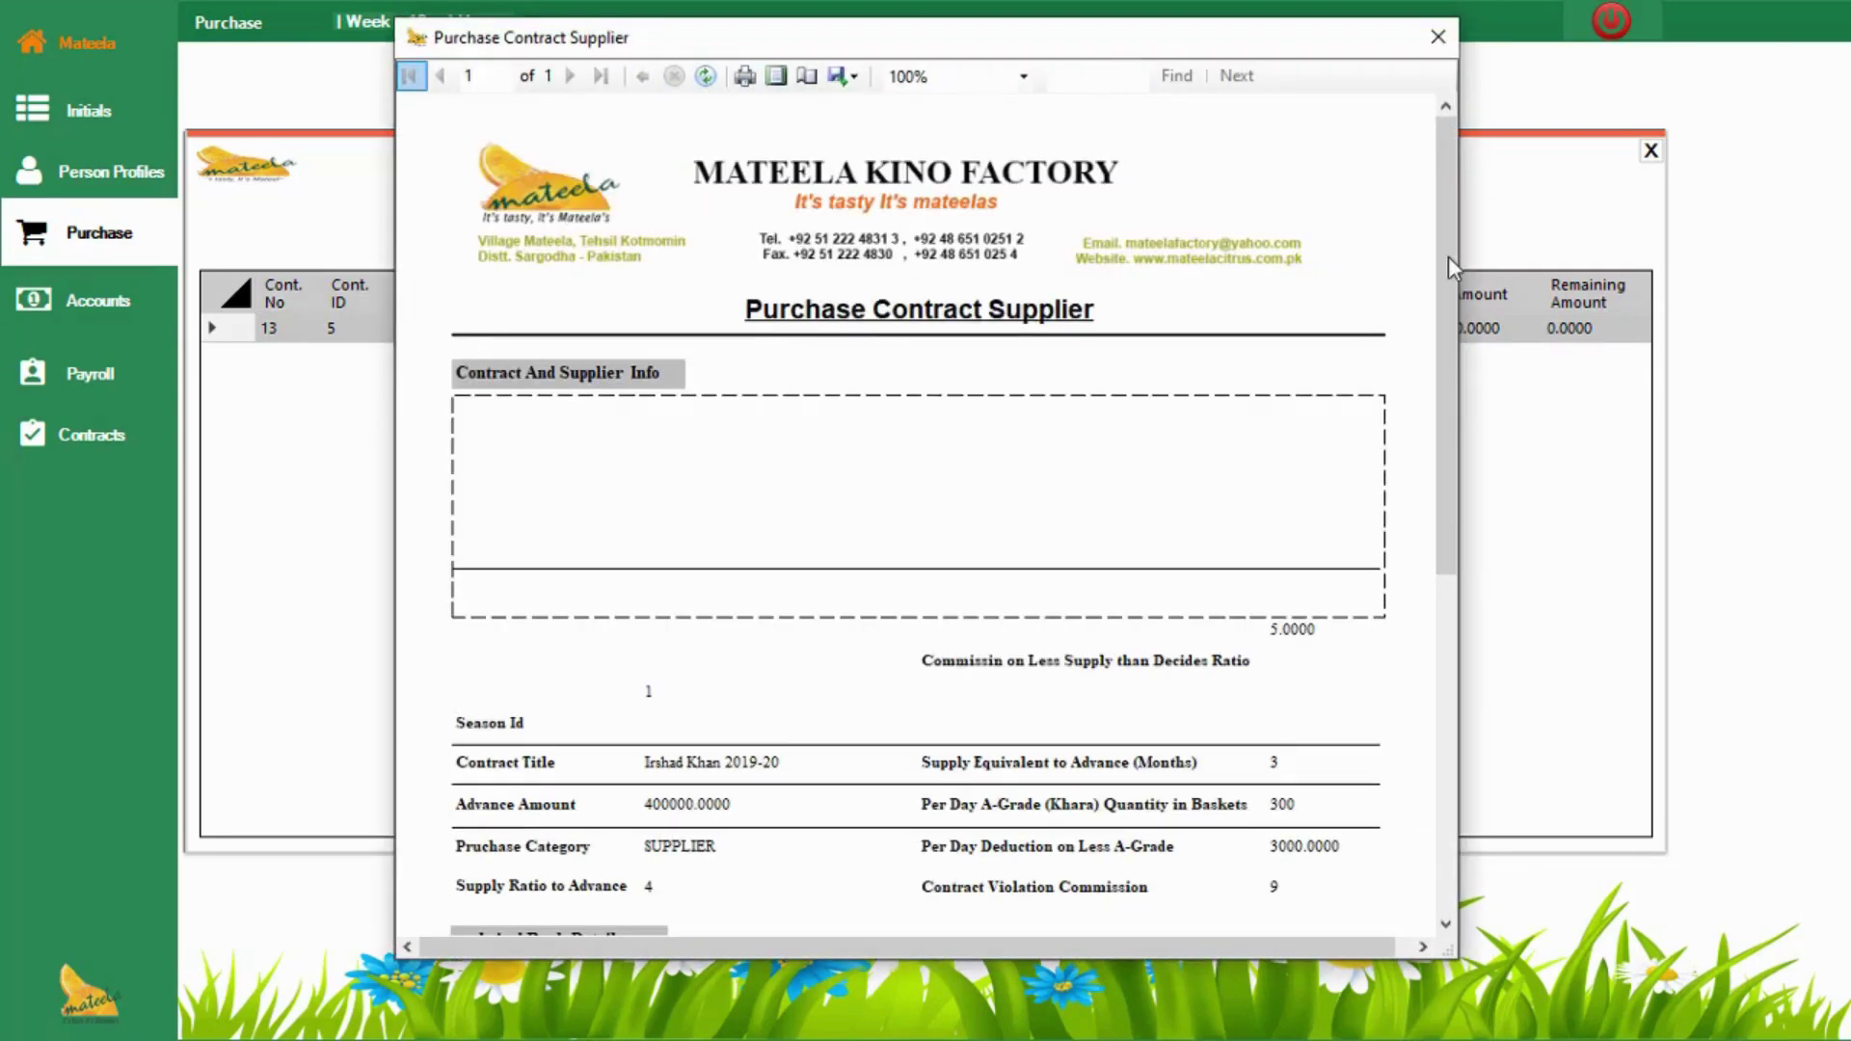
drag(1448, 257, 1454, 422)
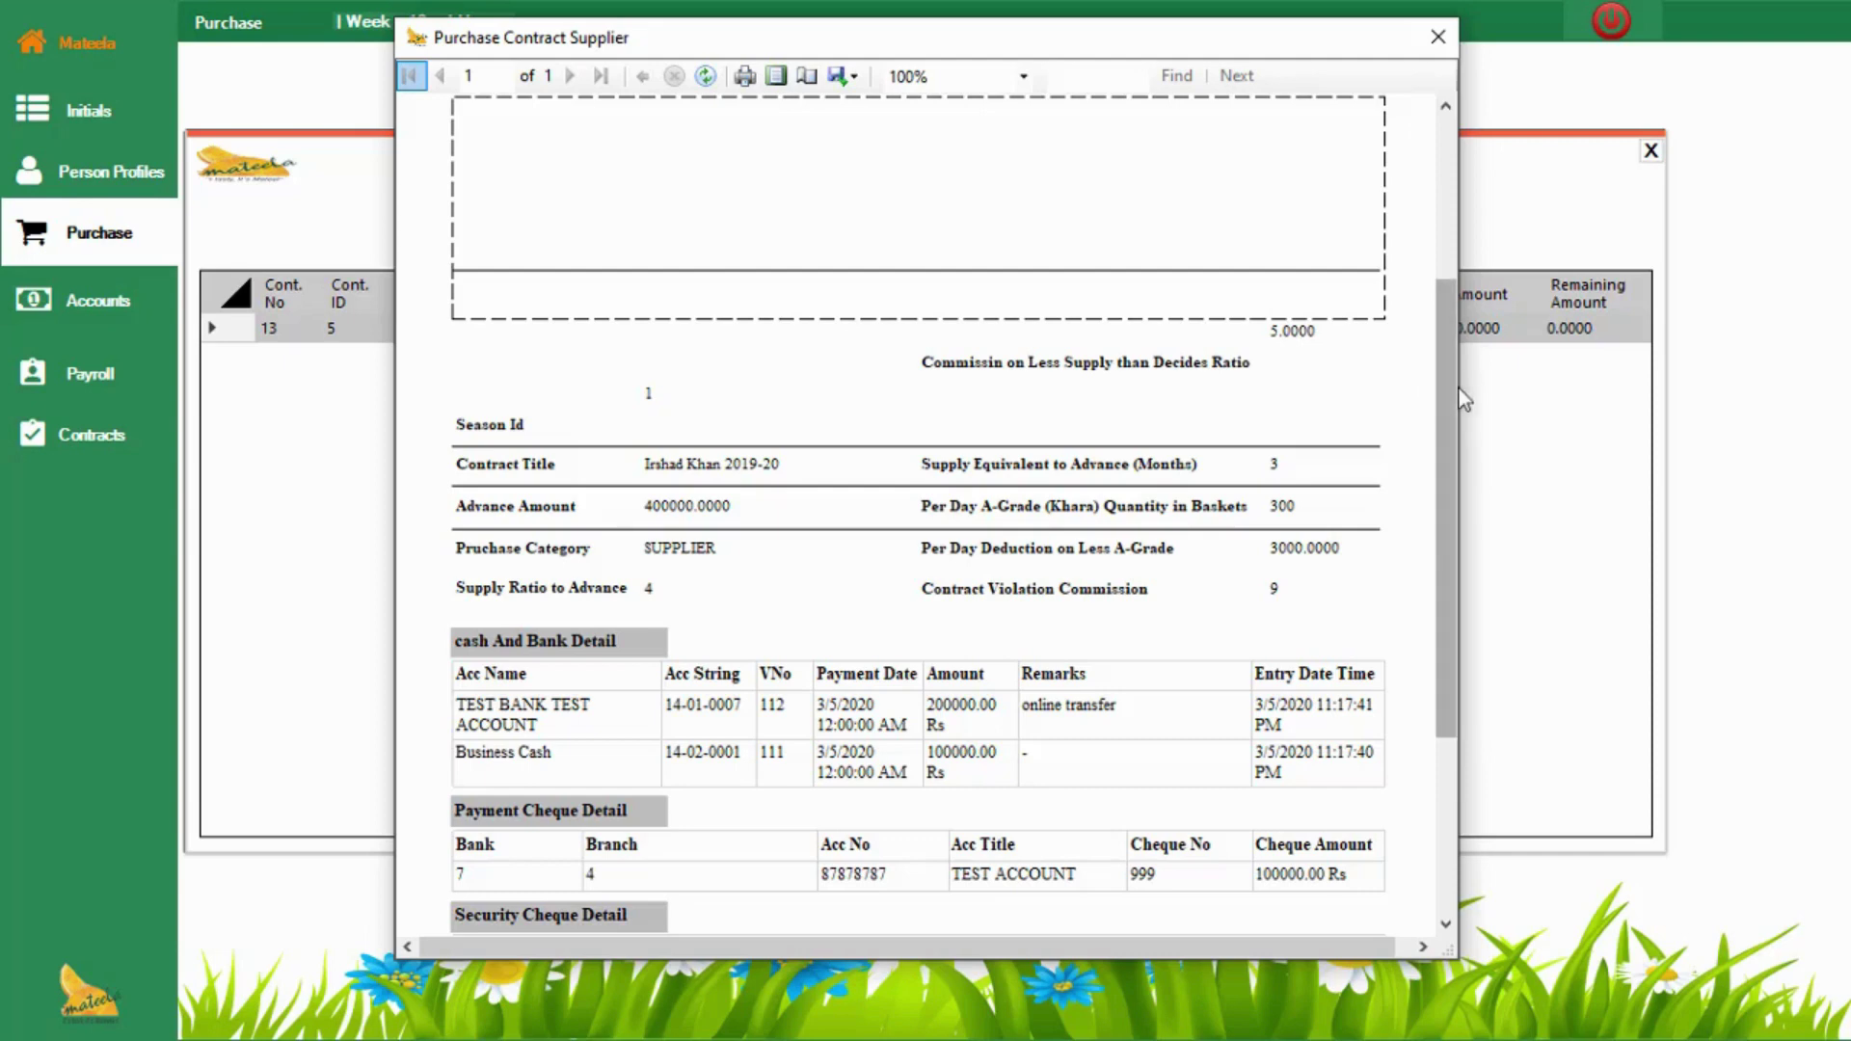
drag(1444, 390, 1443, 464)
drag(1331, 453, 1331, 453)
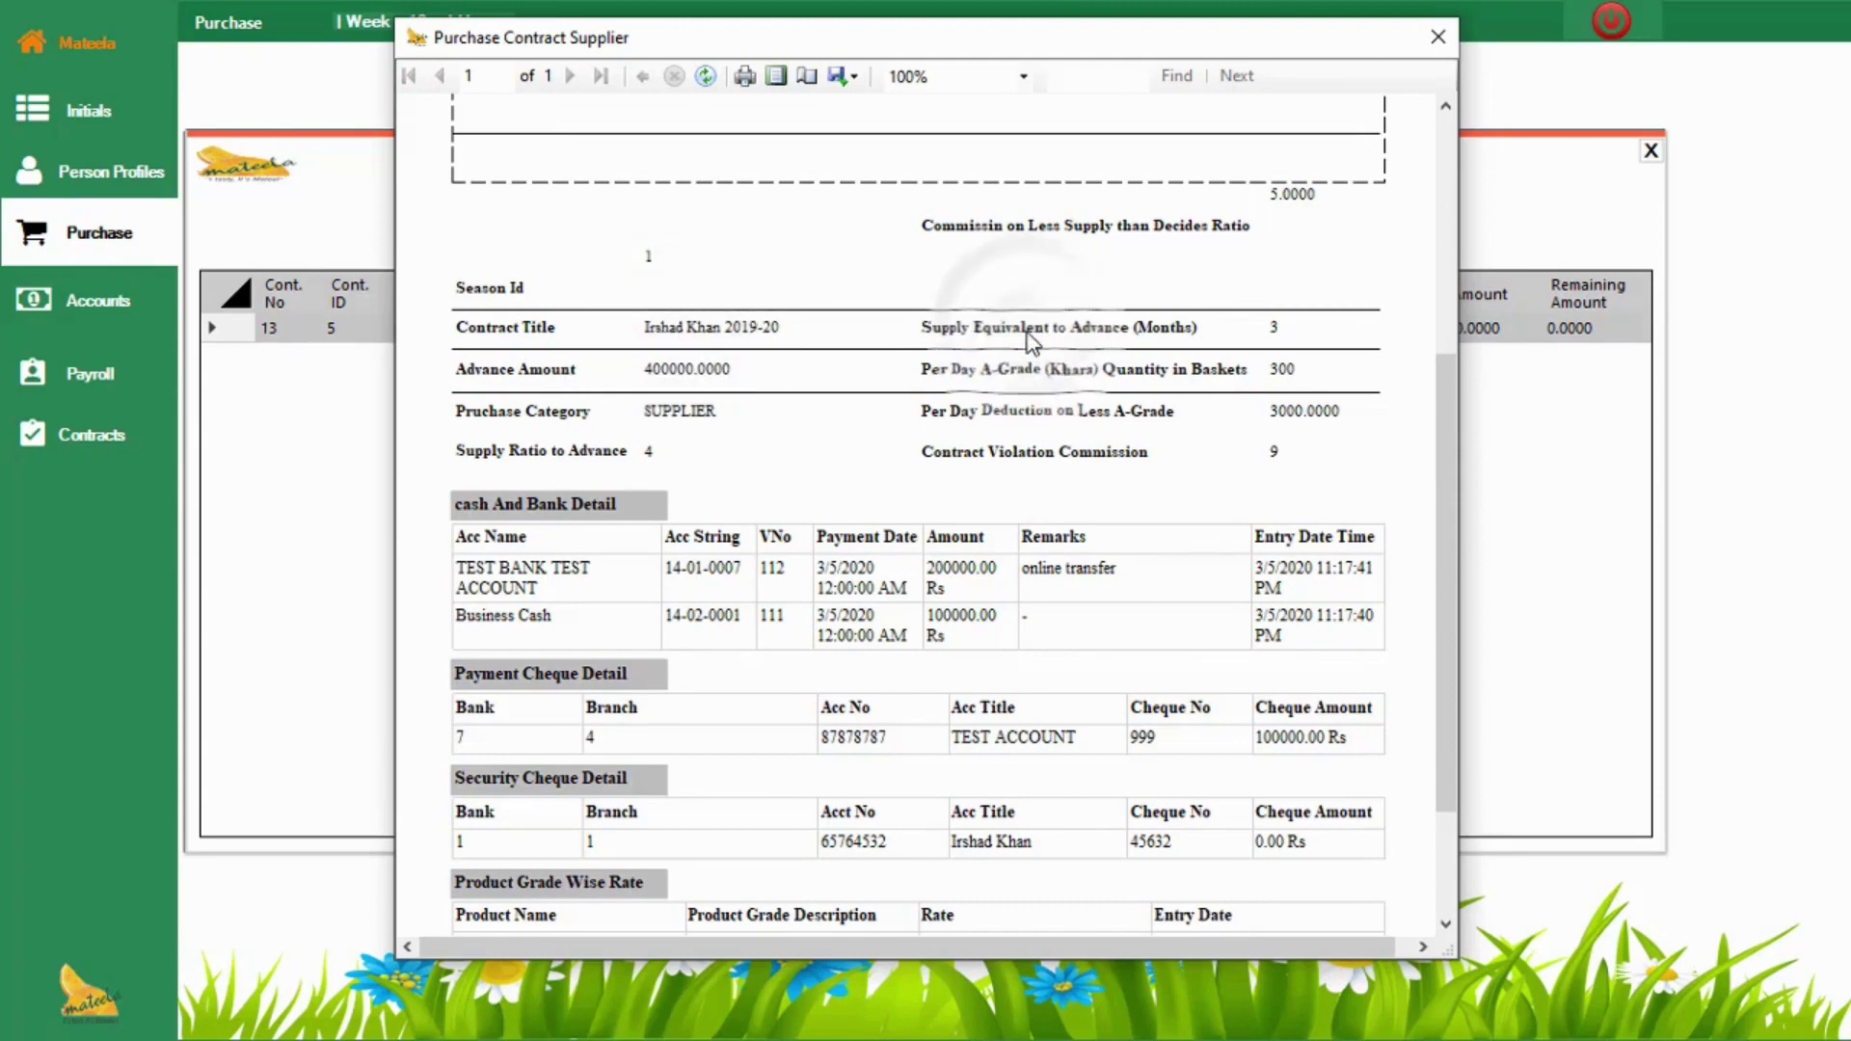
click(680, 358)
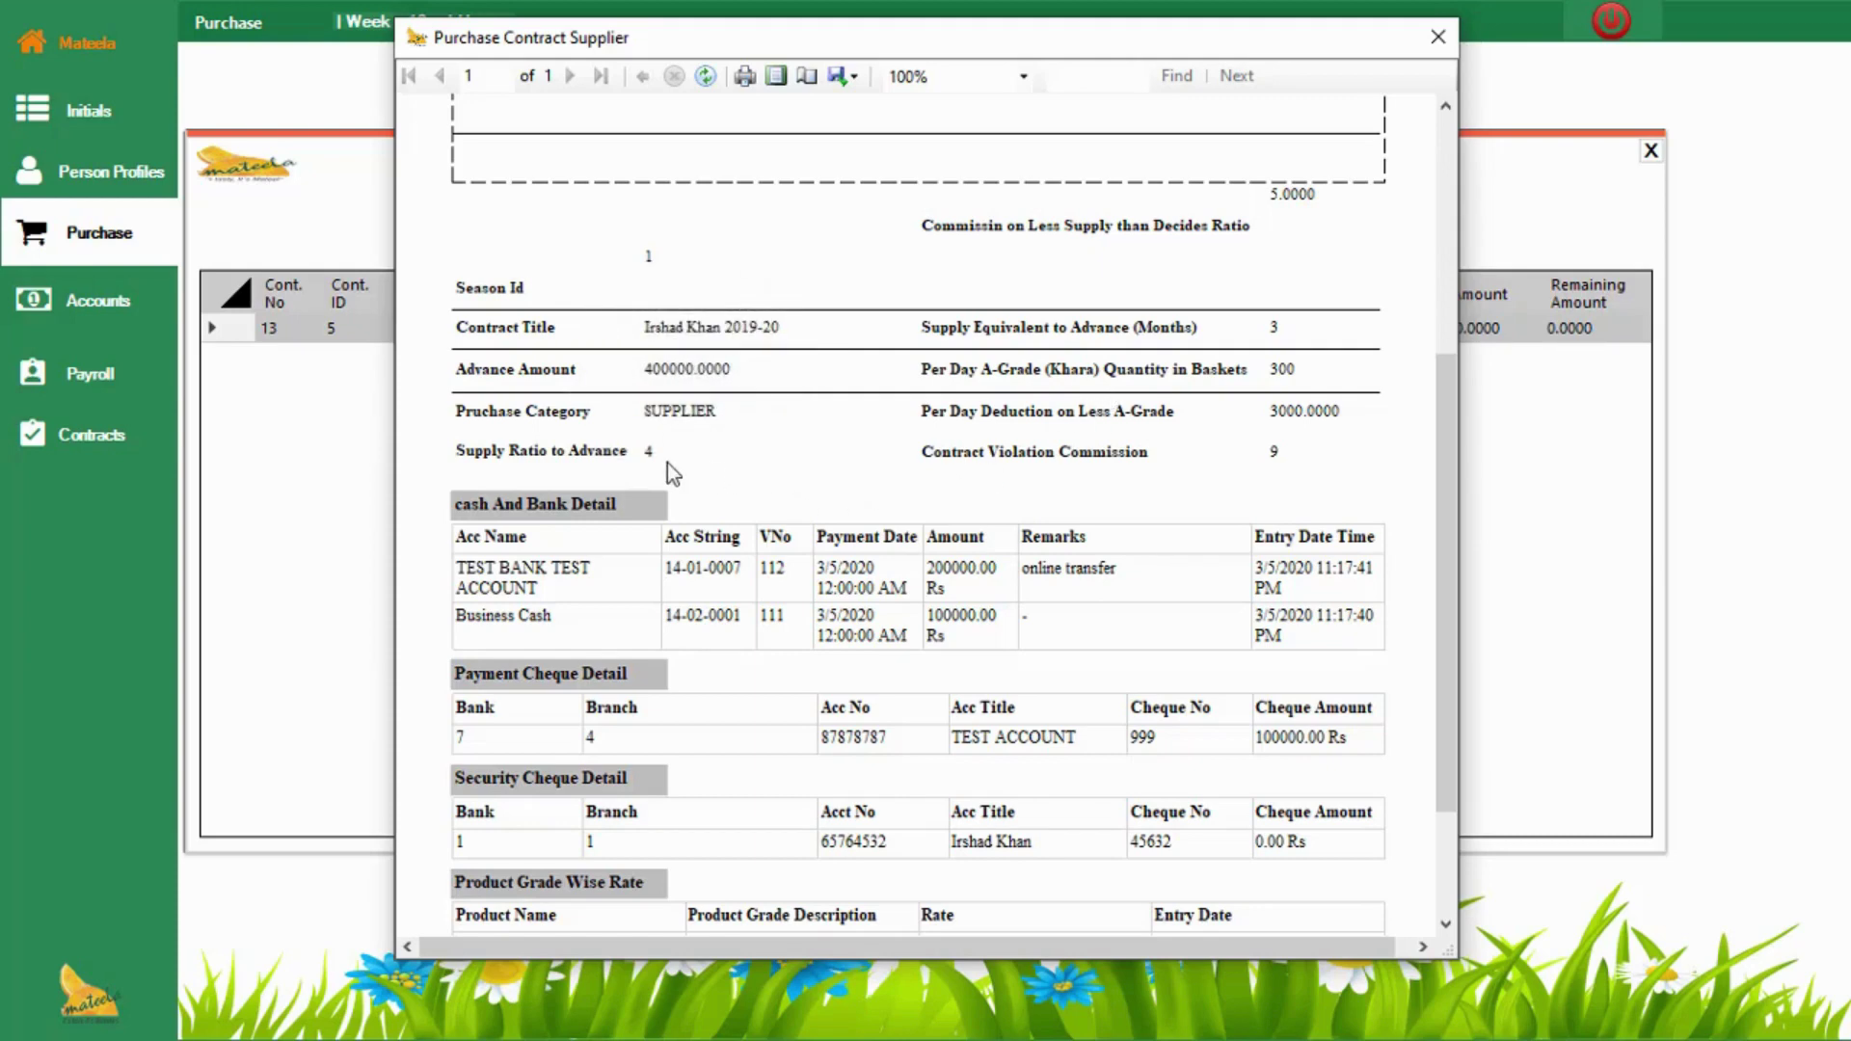
drag(1444, 386, 1444, 454)
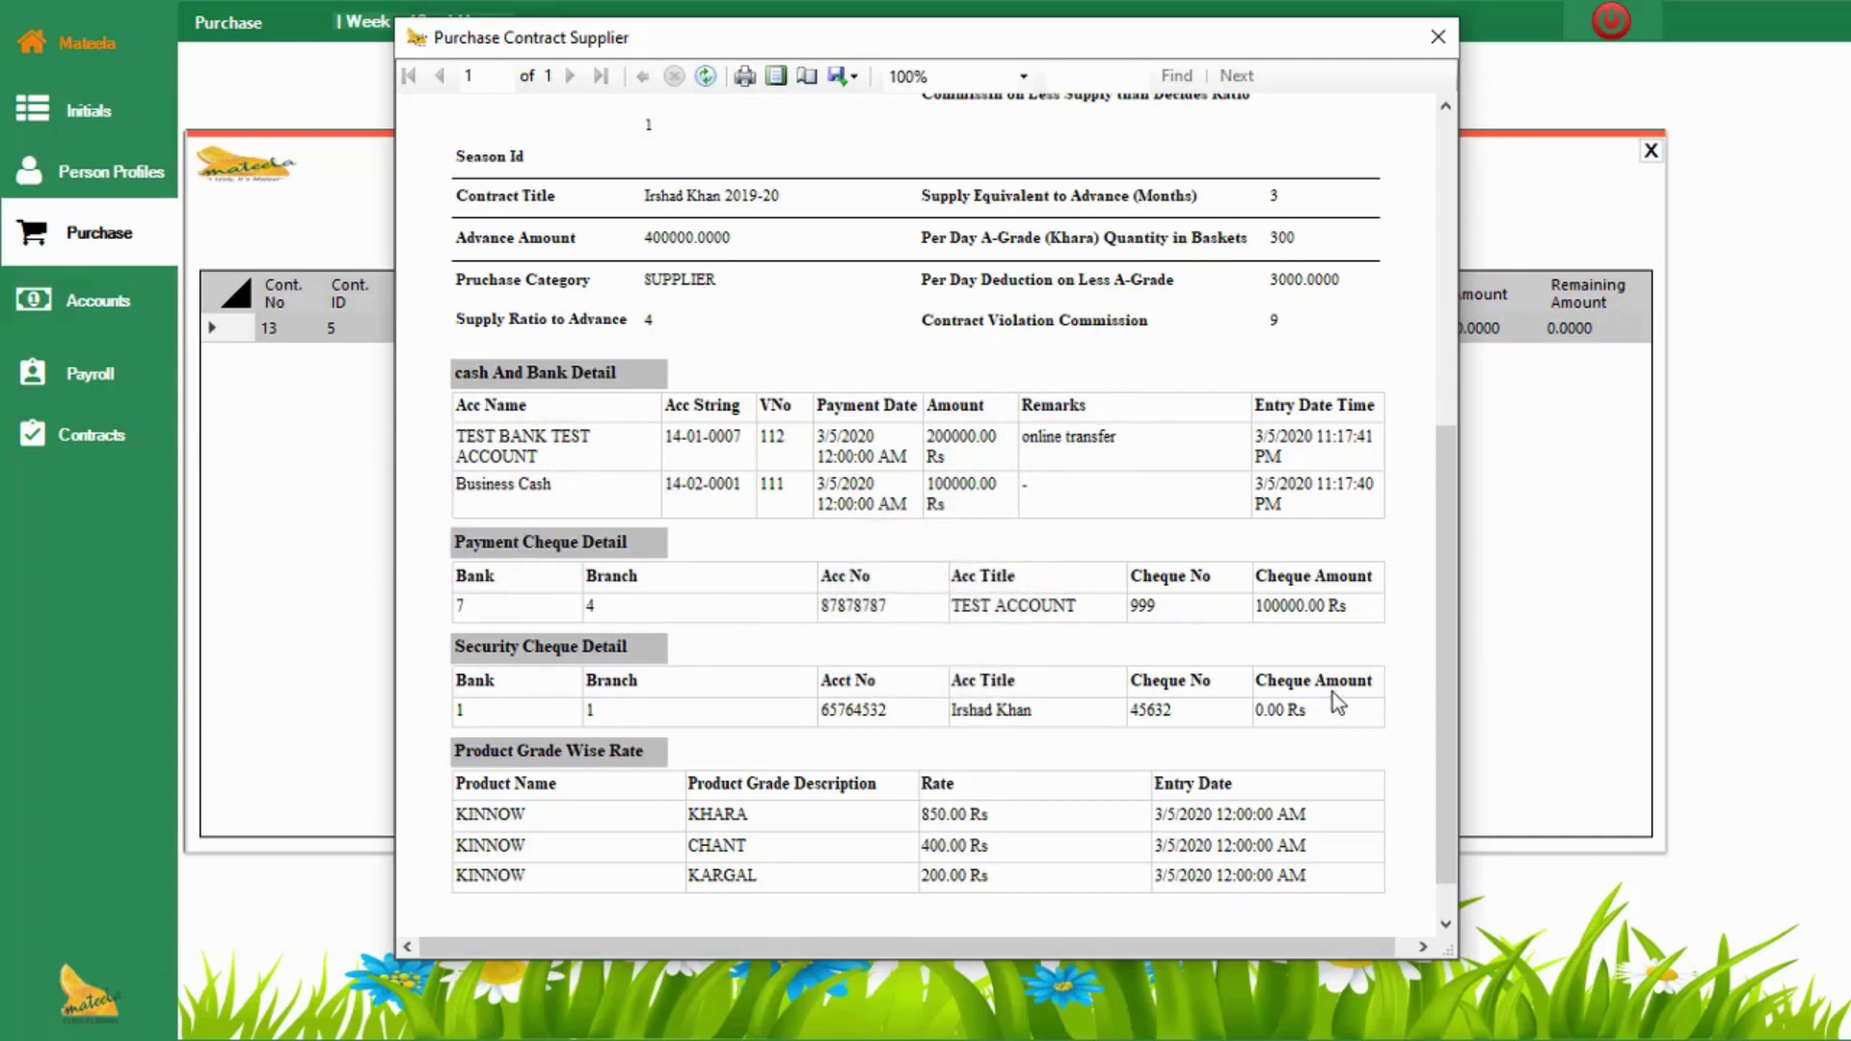
scroll(1447, 738, down, 1)
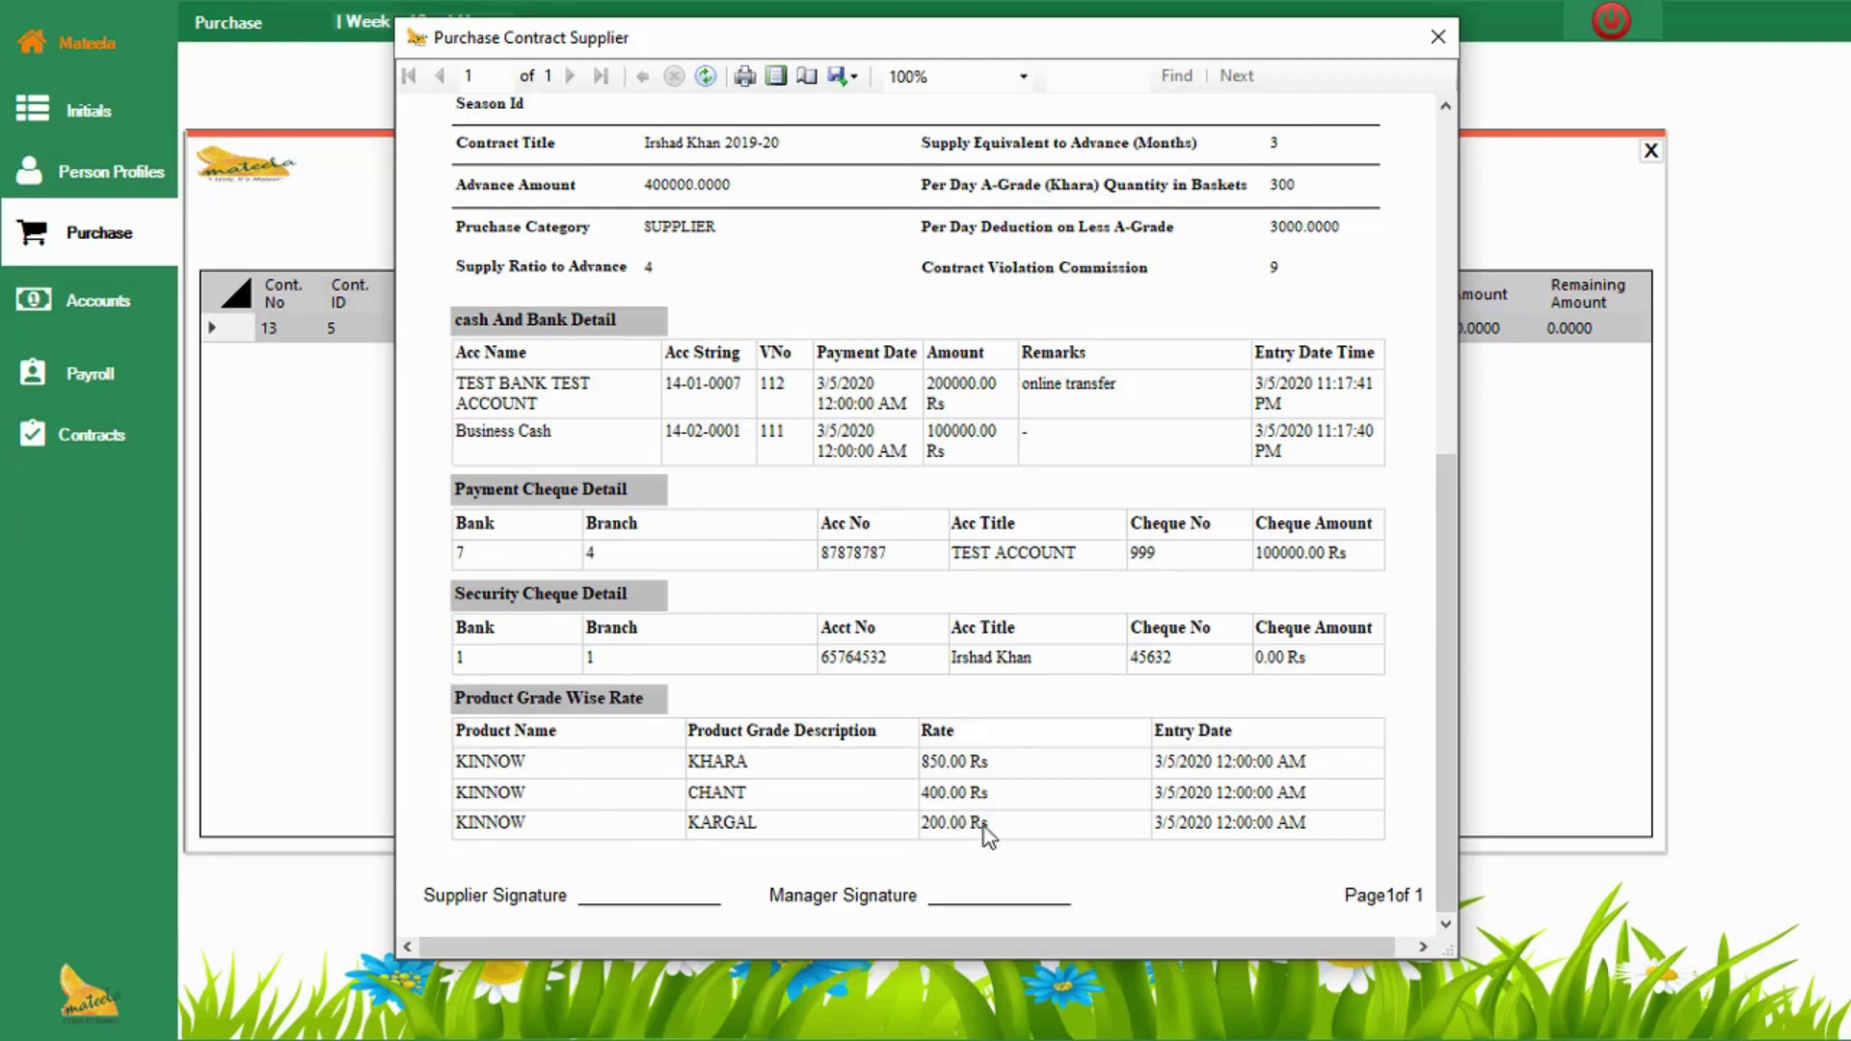
drag(1444, 714, 1440, 814)
click(1431, 44)
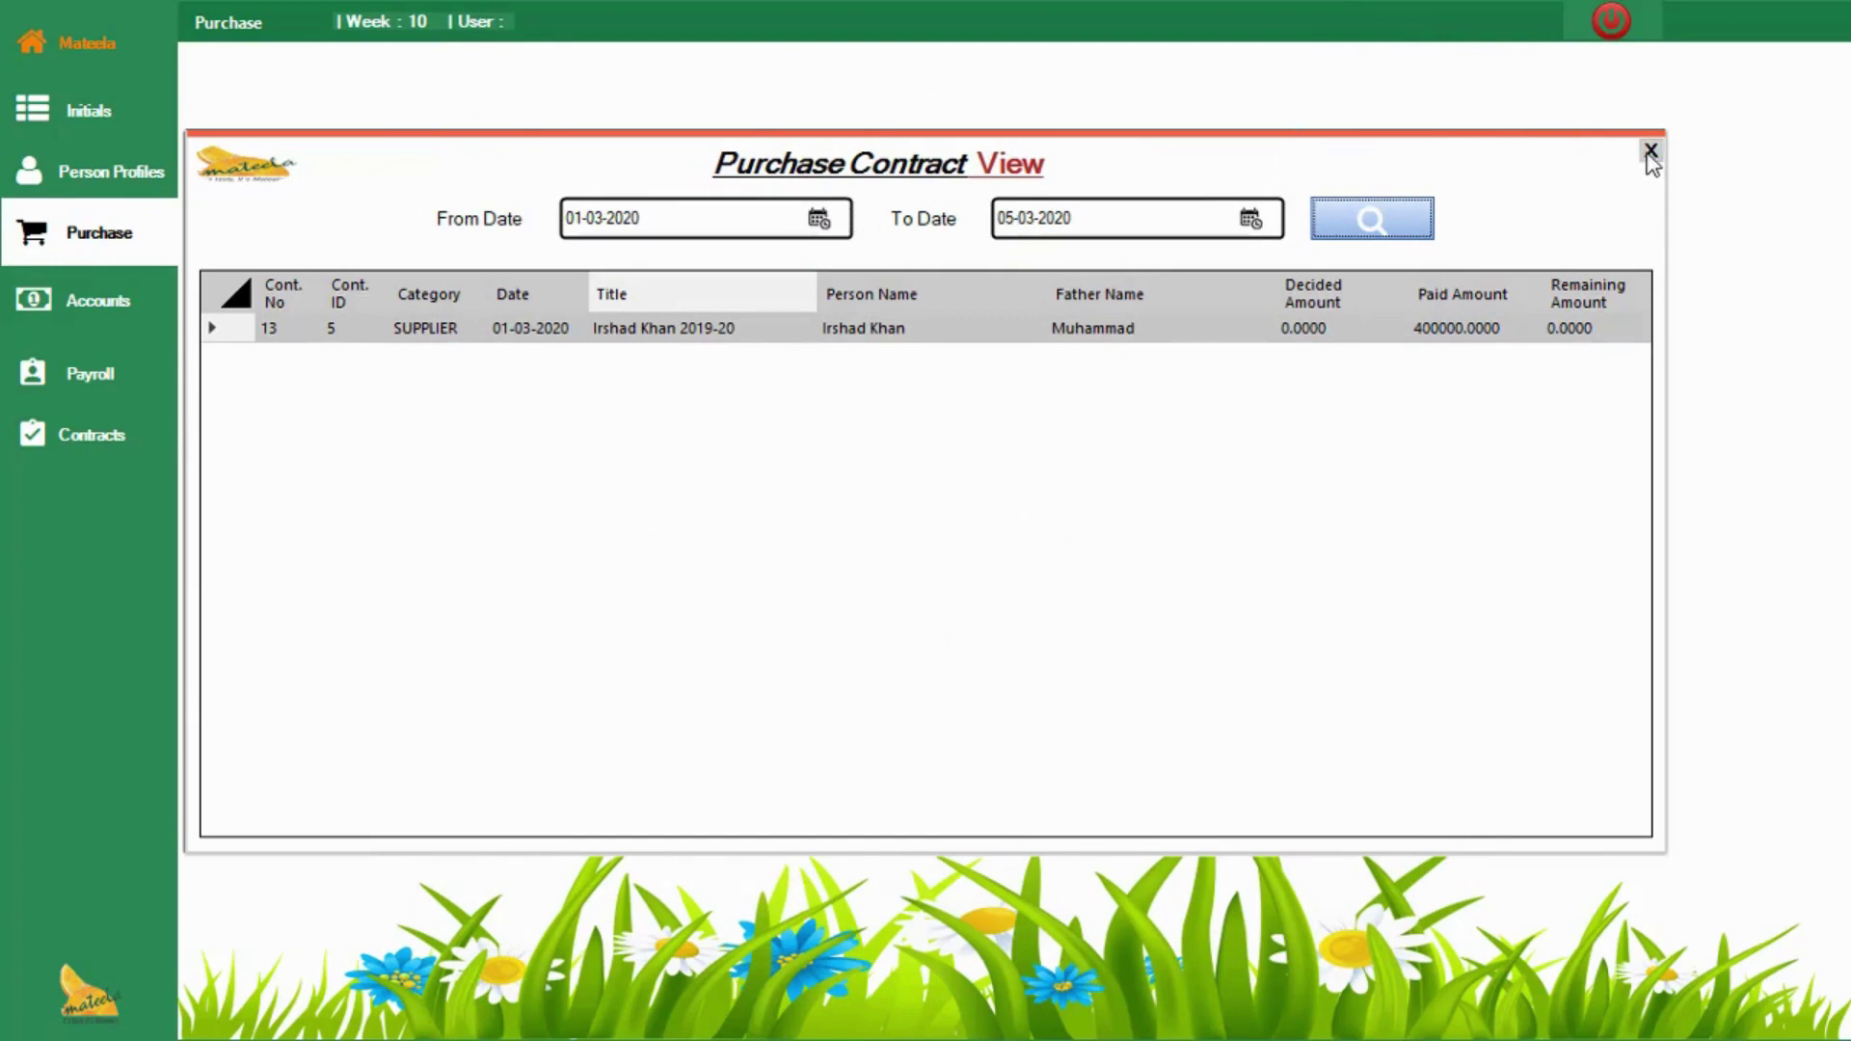
Step: Set the contract view's start date to 01-01-2020 and search again
click(818, 220)
click(571, 263)
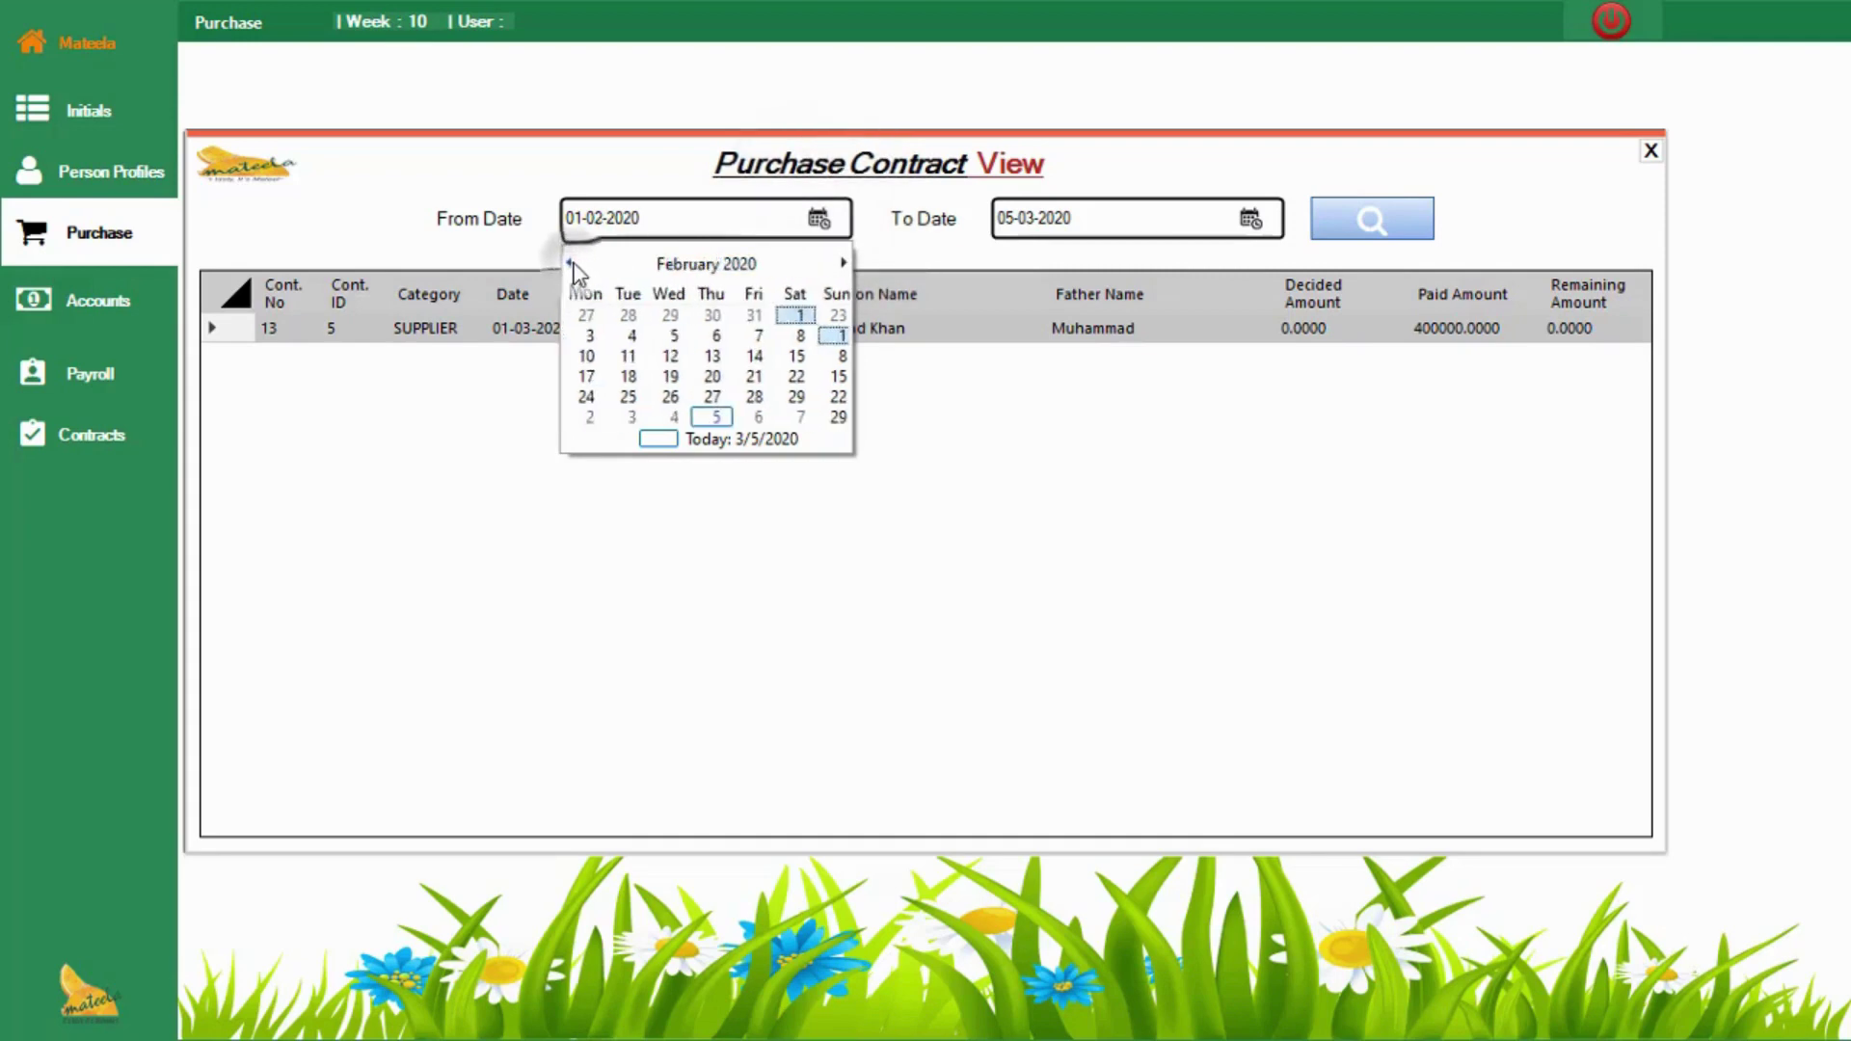
click(571, 262)
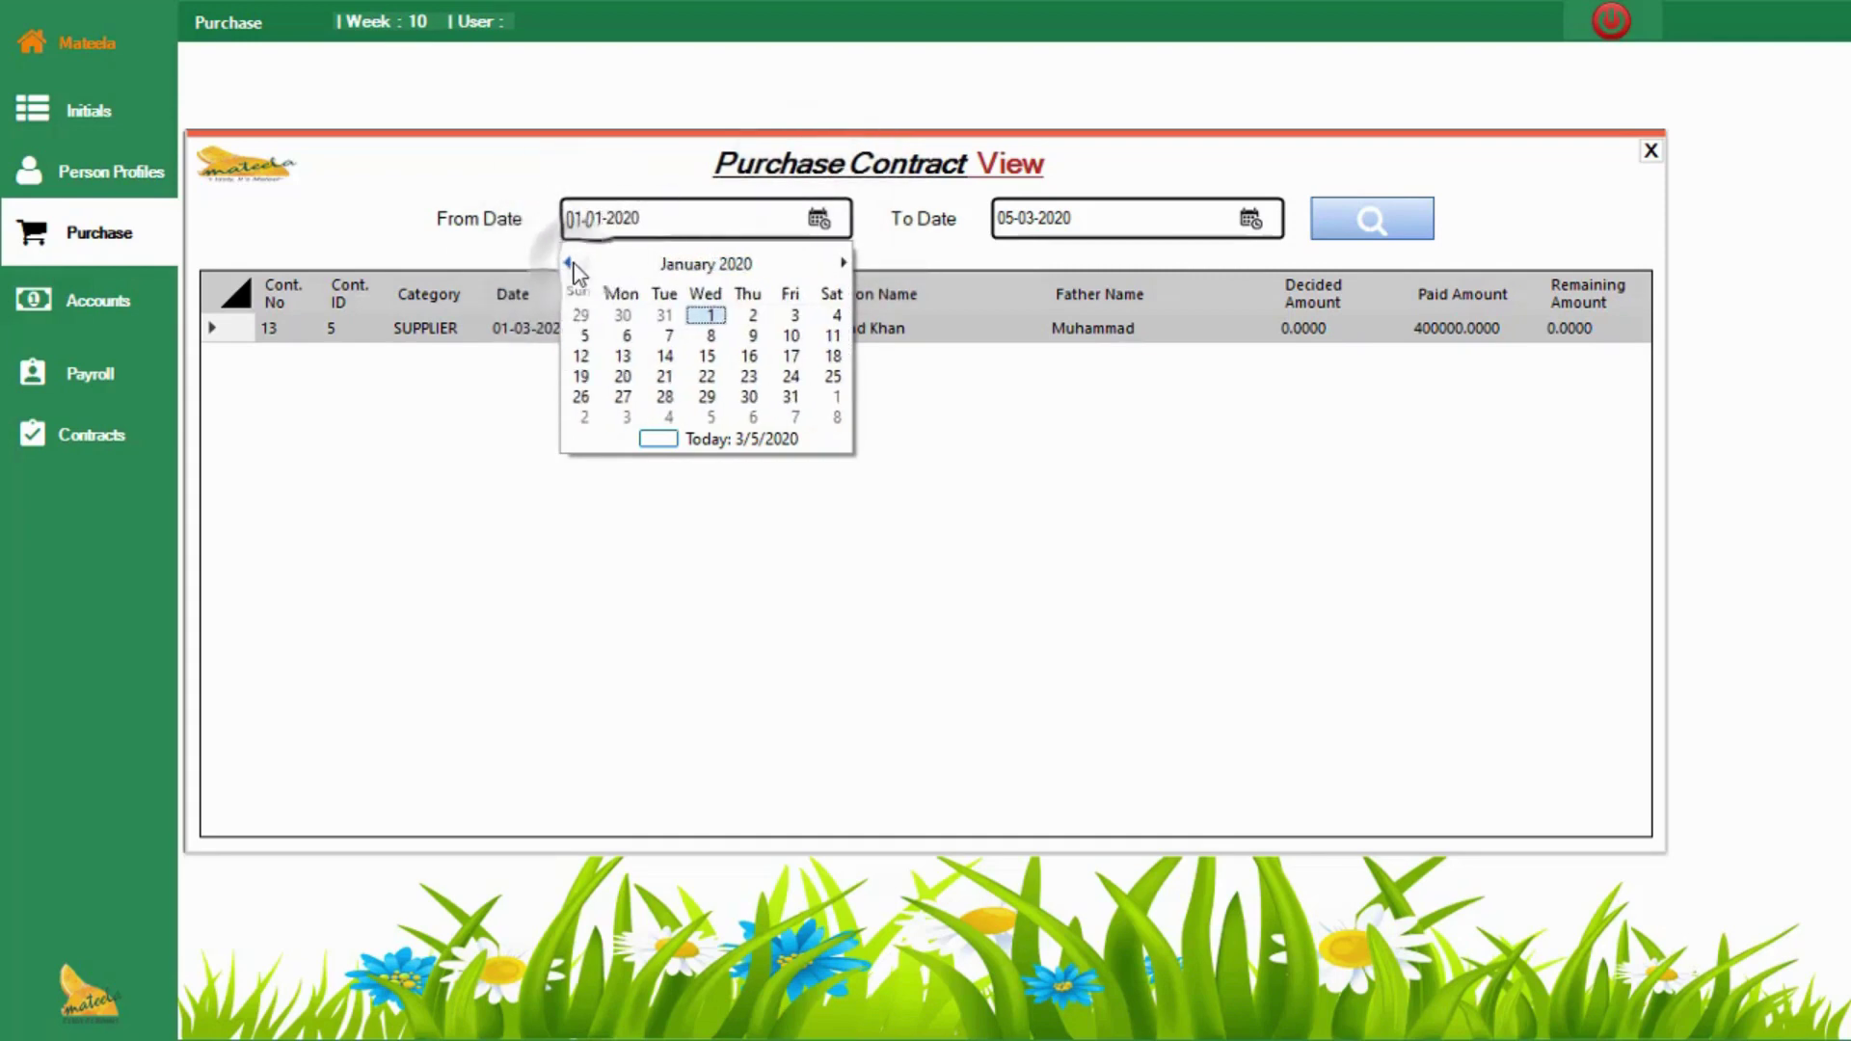
click(708, 318)
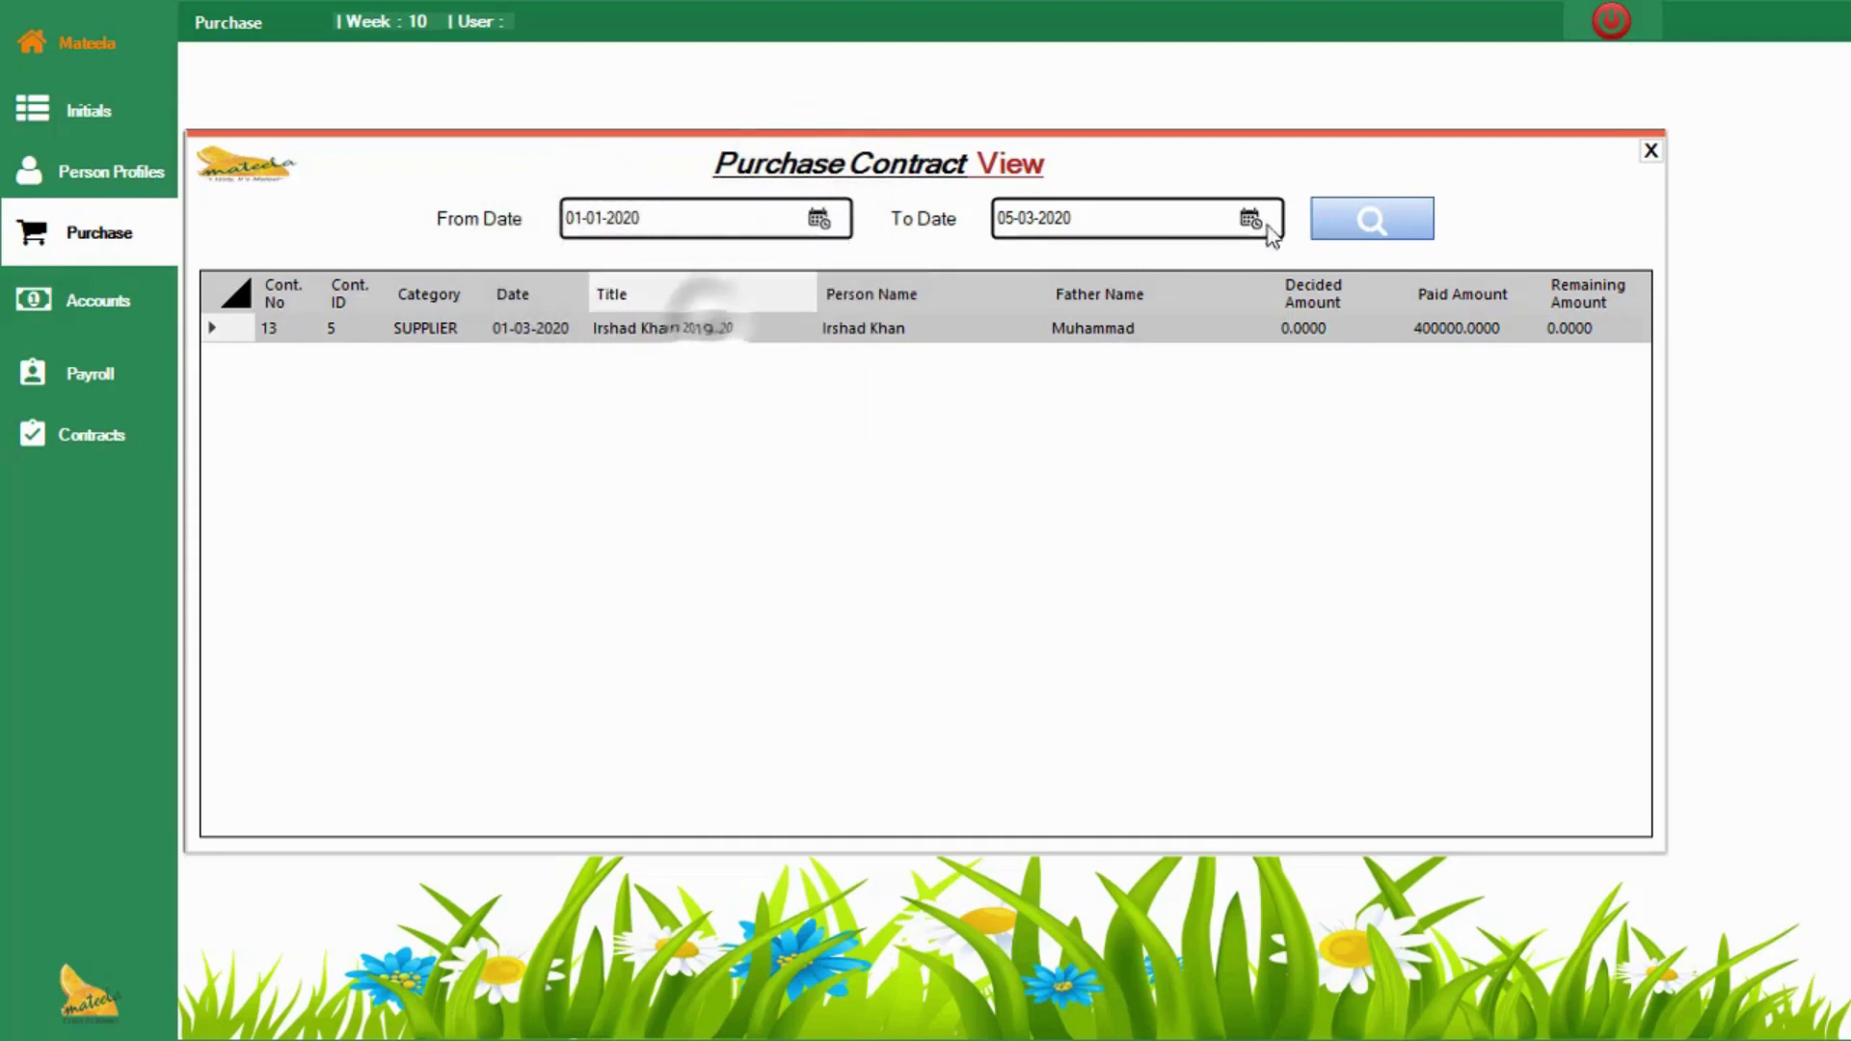
click(1377, 220)
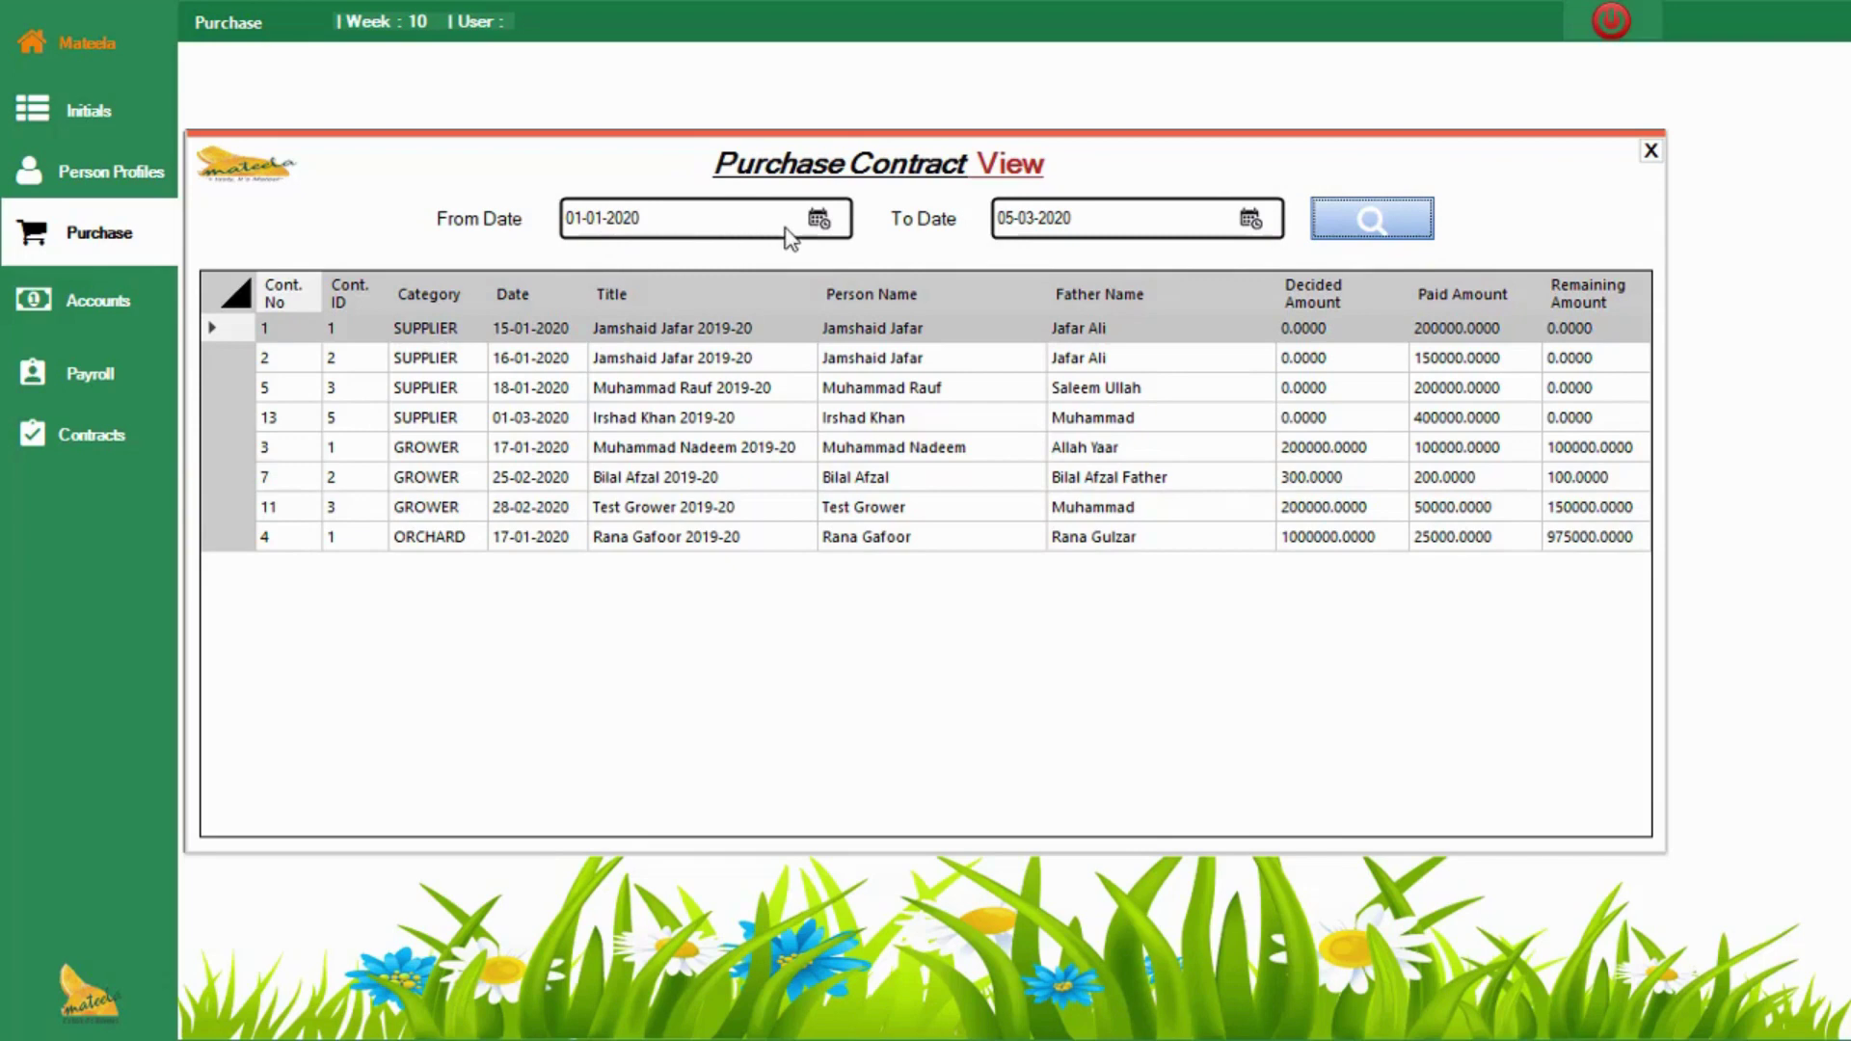
Step: Extend the contract search back to a start date of 01-10-2019
click(819, 219)
click(570, 264)
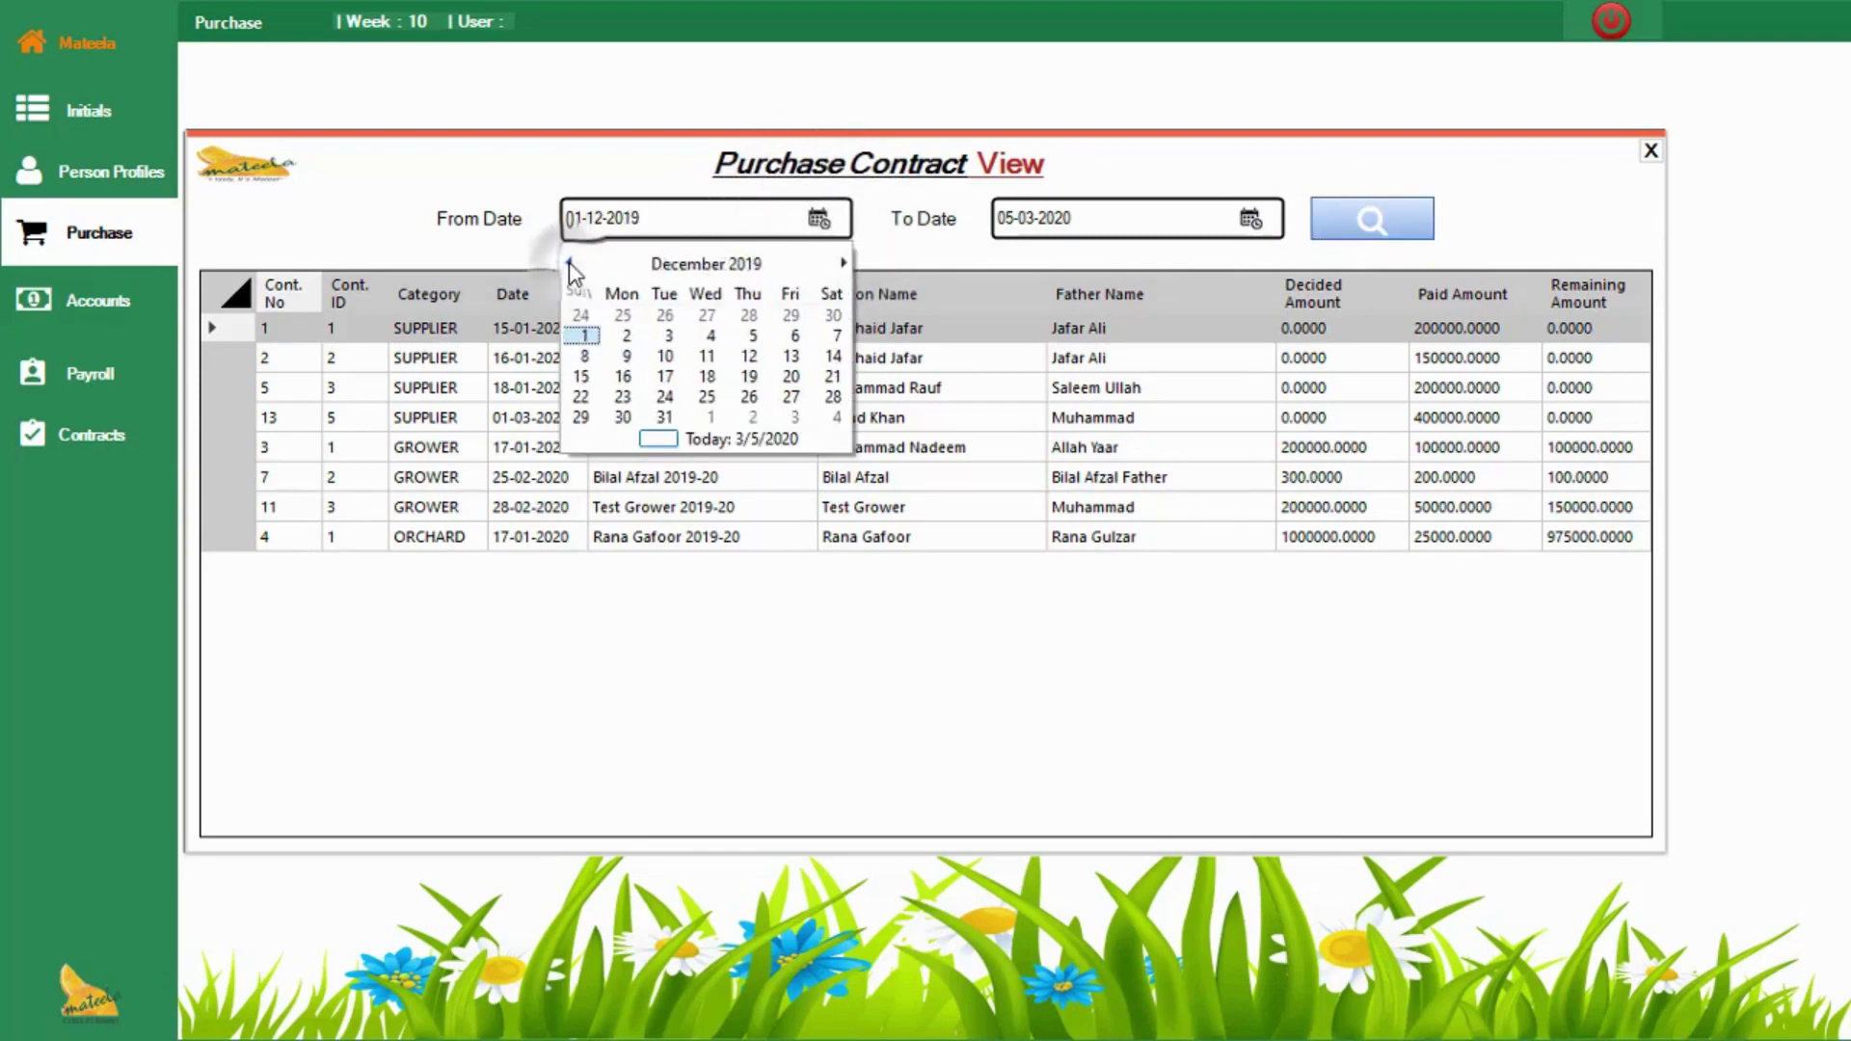
click(570, 263)
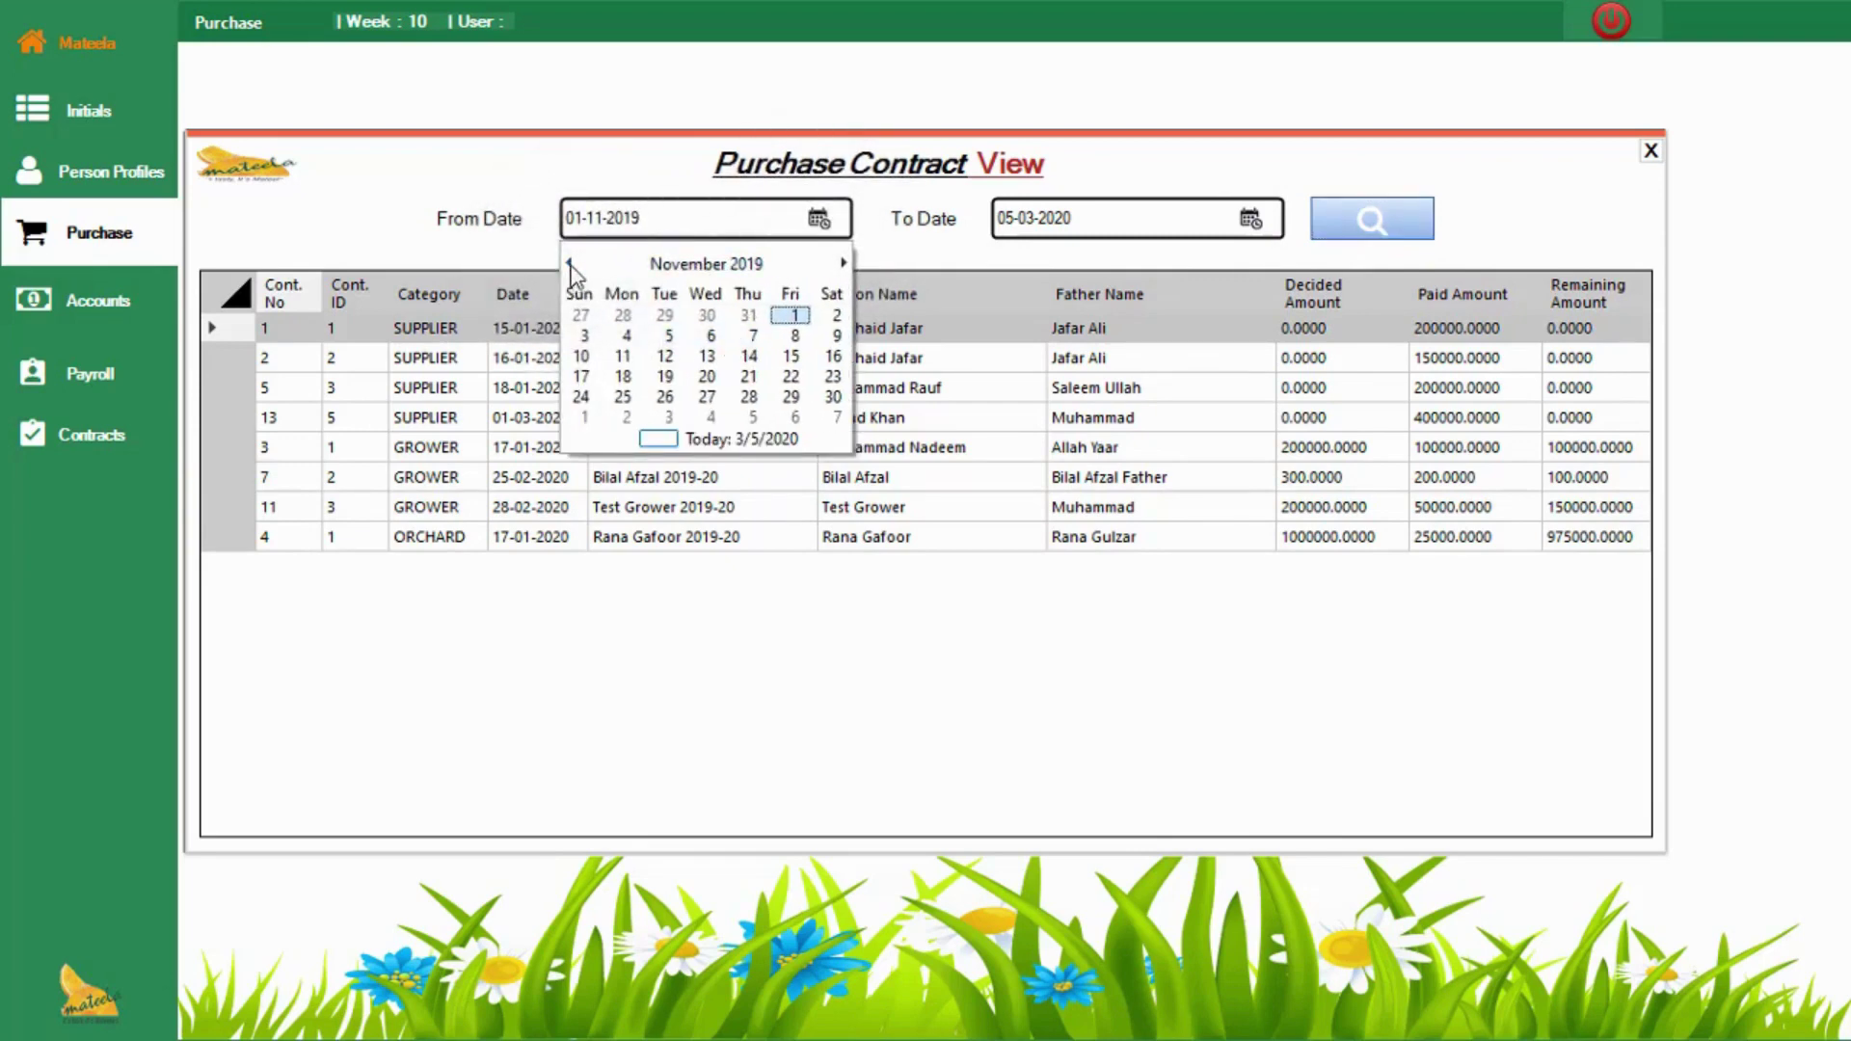
click(570, 263)
click(664, 315)
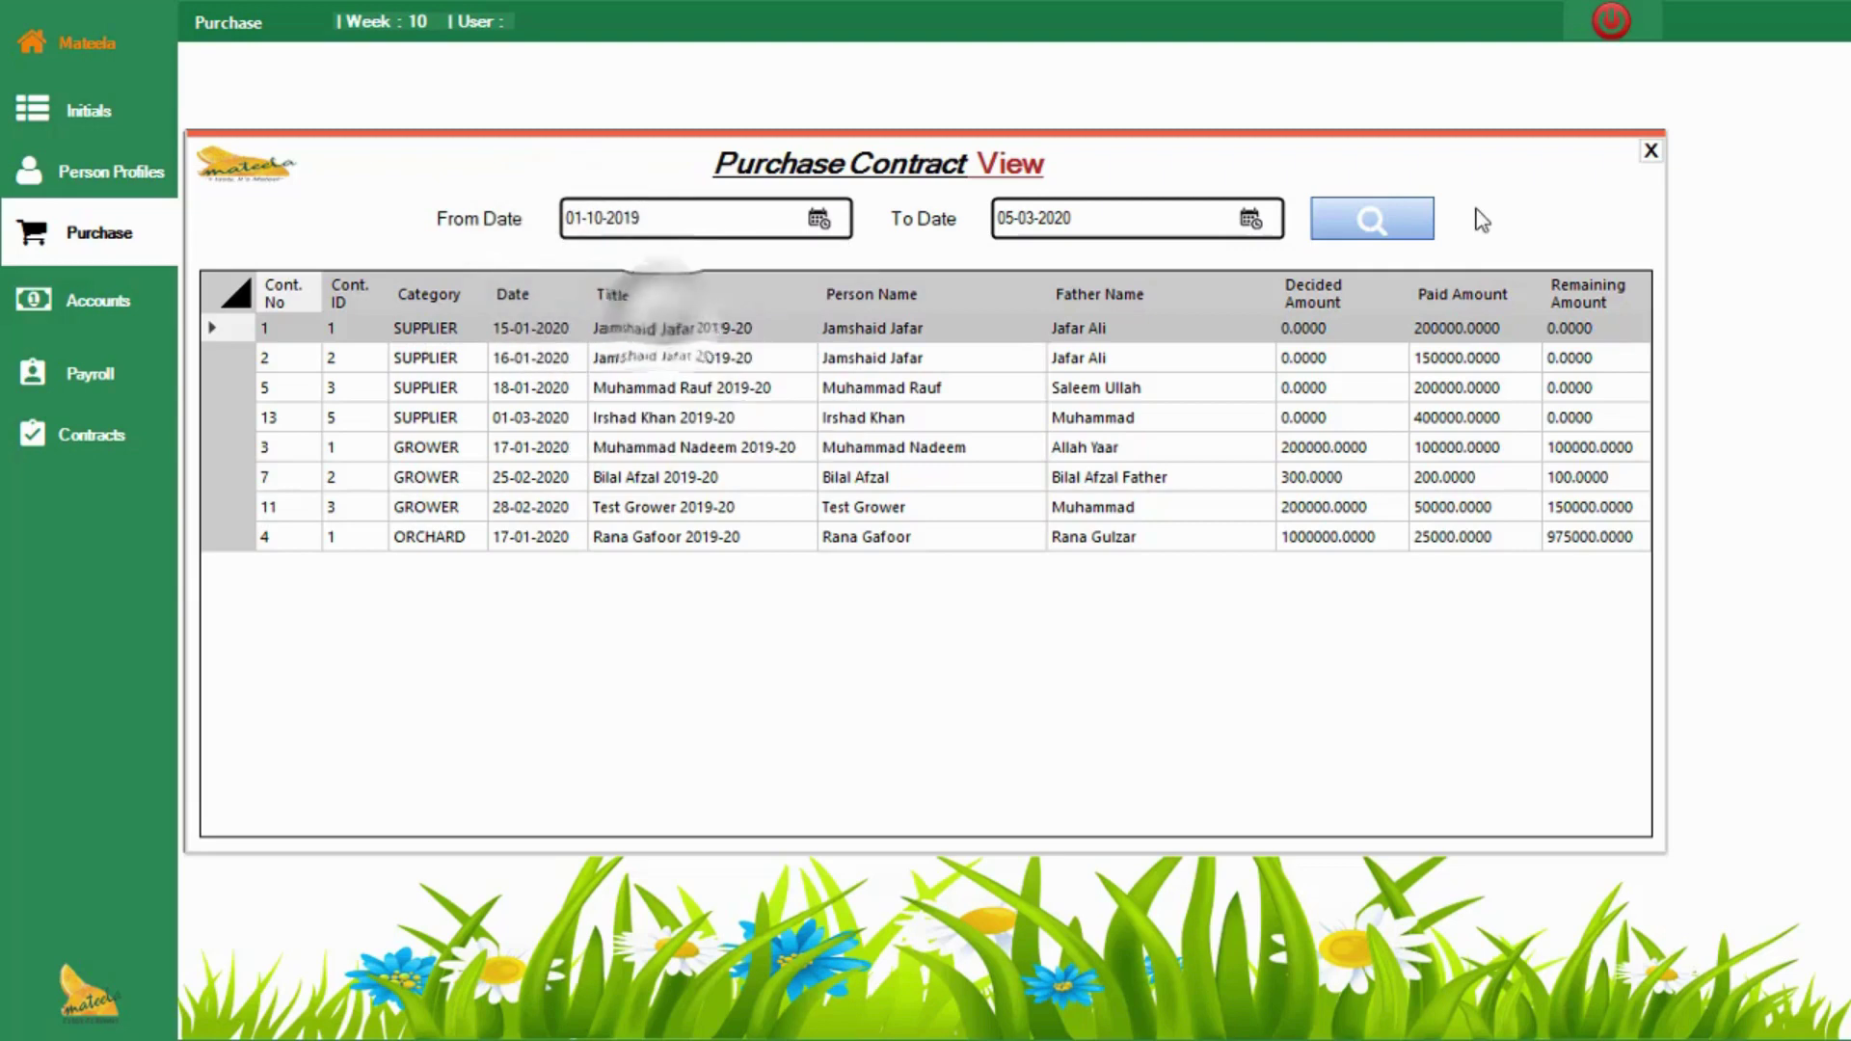
click(1394, 221)
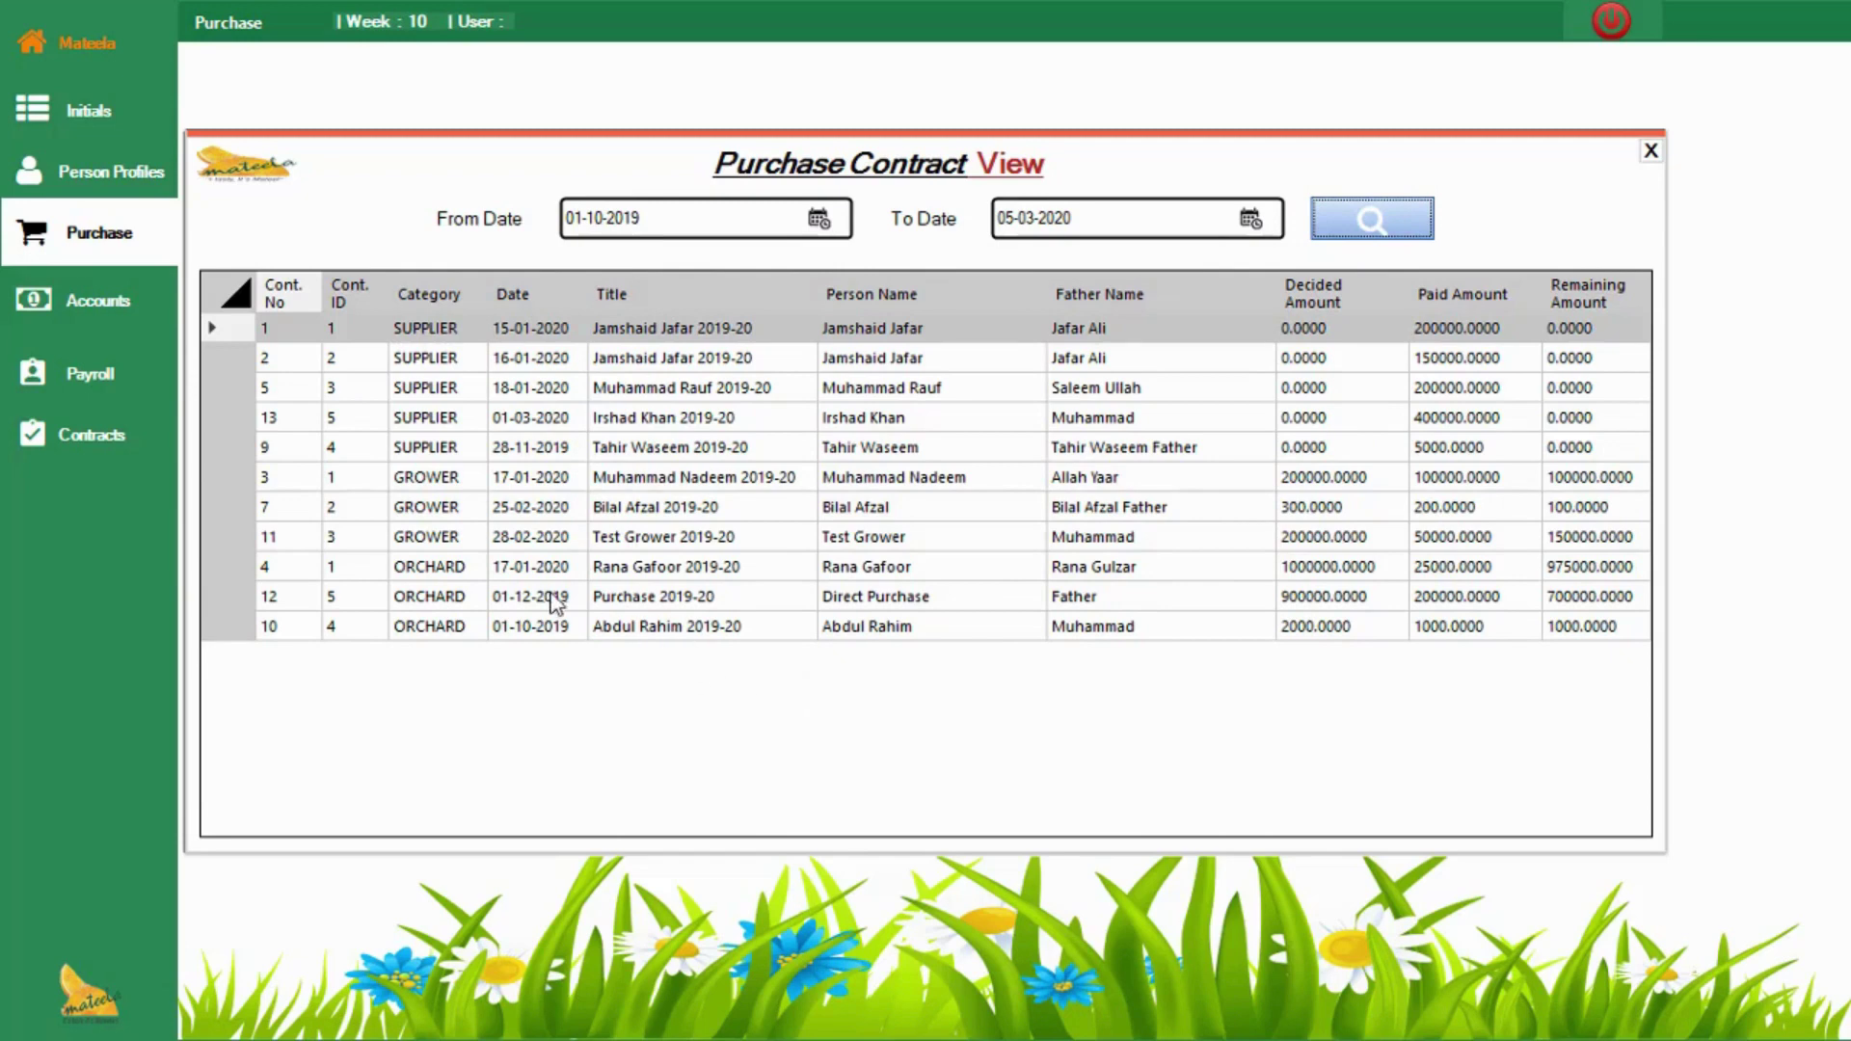
Step: Open the report of the orchard contract Purchase 2019-20, examine its amounts, payments, orchard details, dealing person and payment schedule, and close it
click(1332, 596)
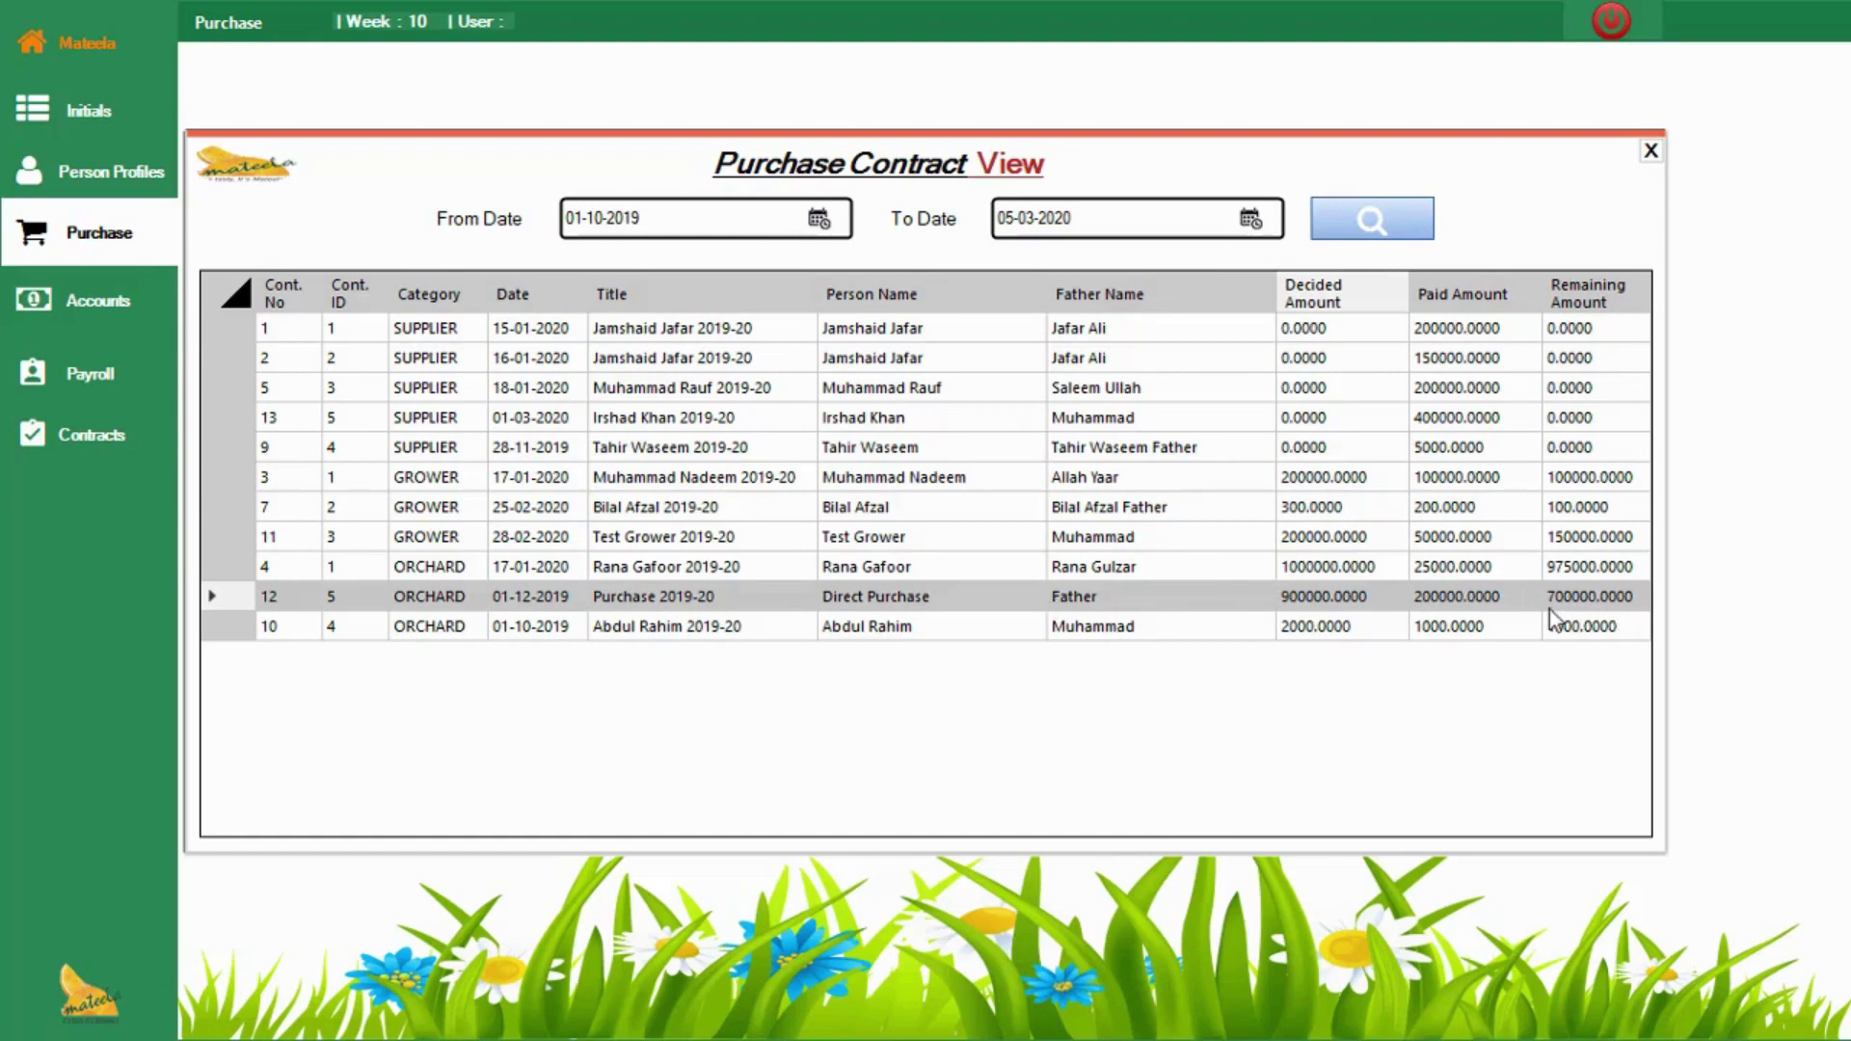
right_click(768, 604)
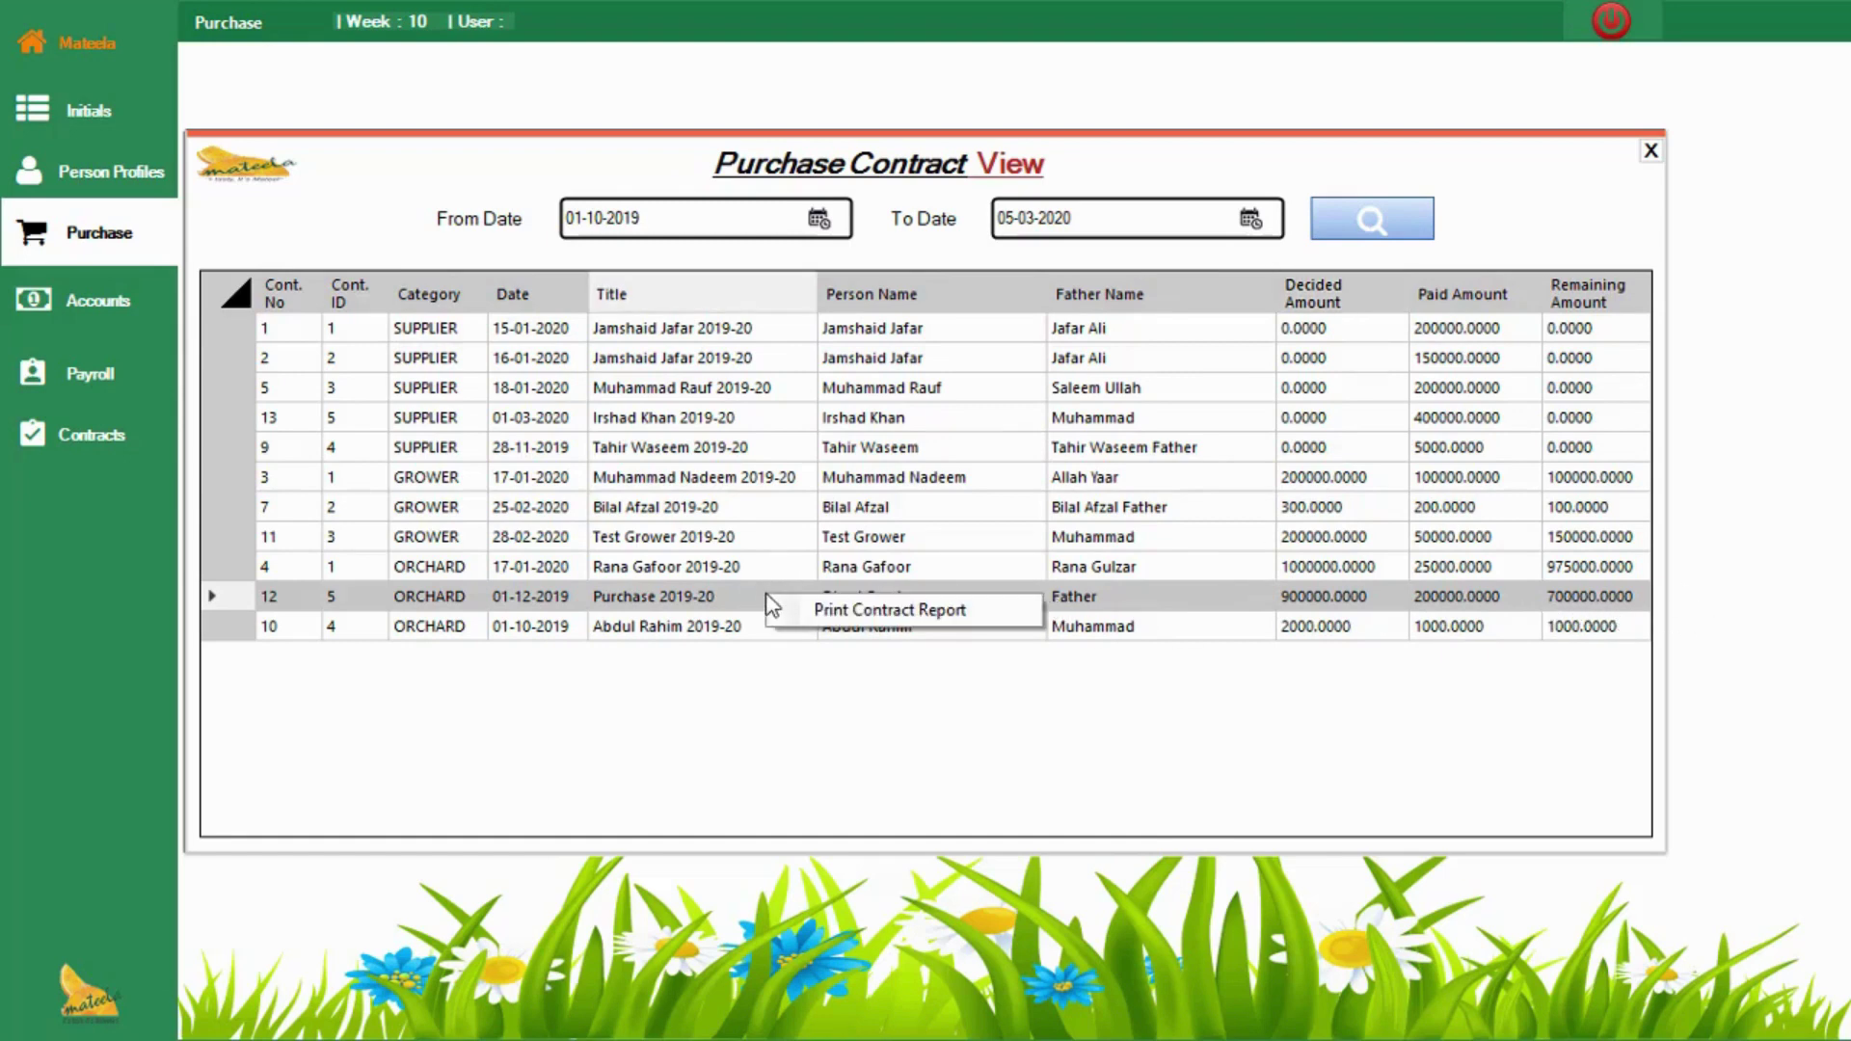
click(820, 611)
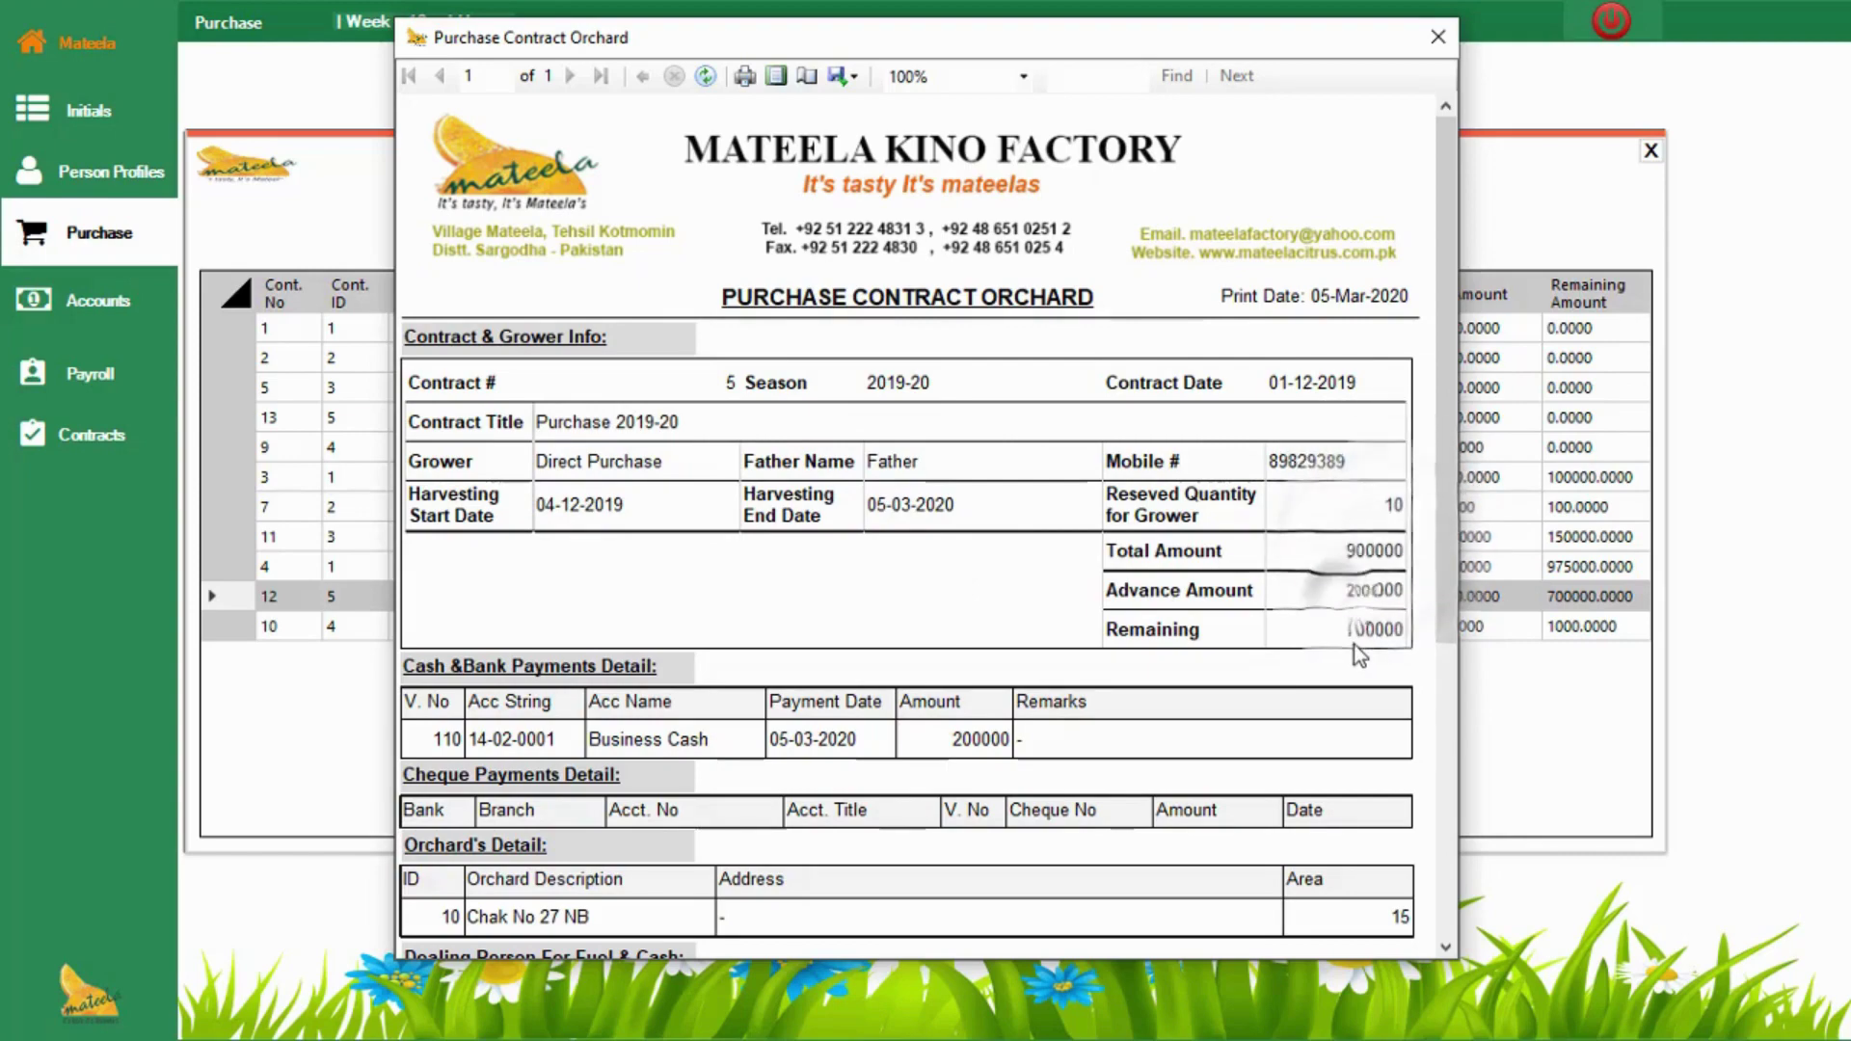
drag(1444, 564, 1495, 776)
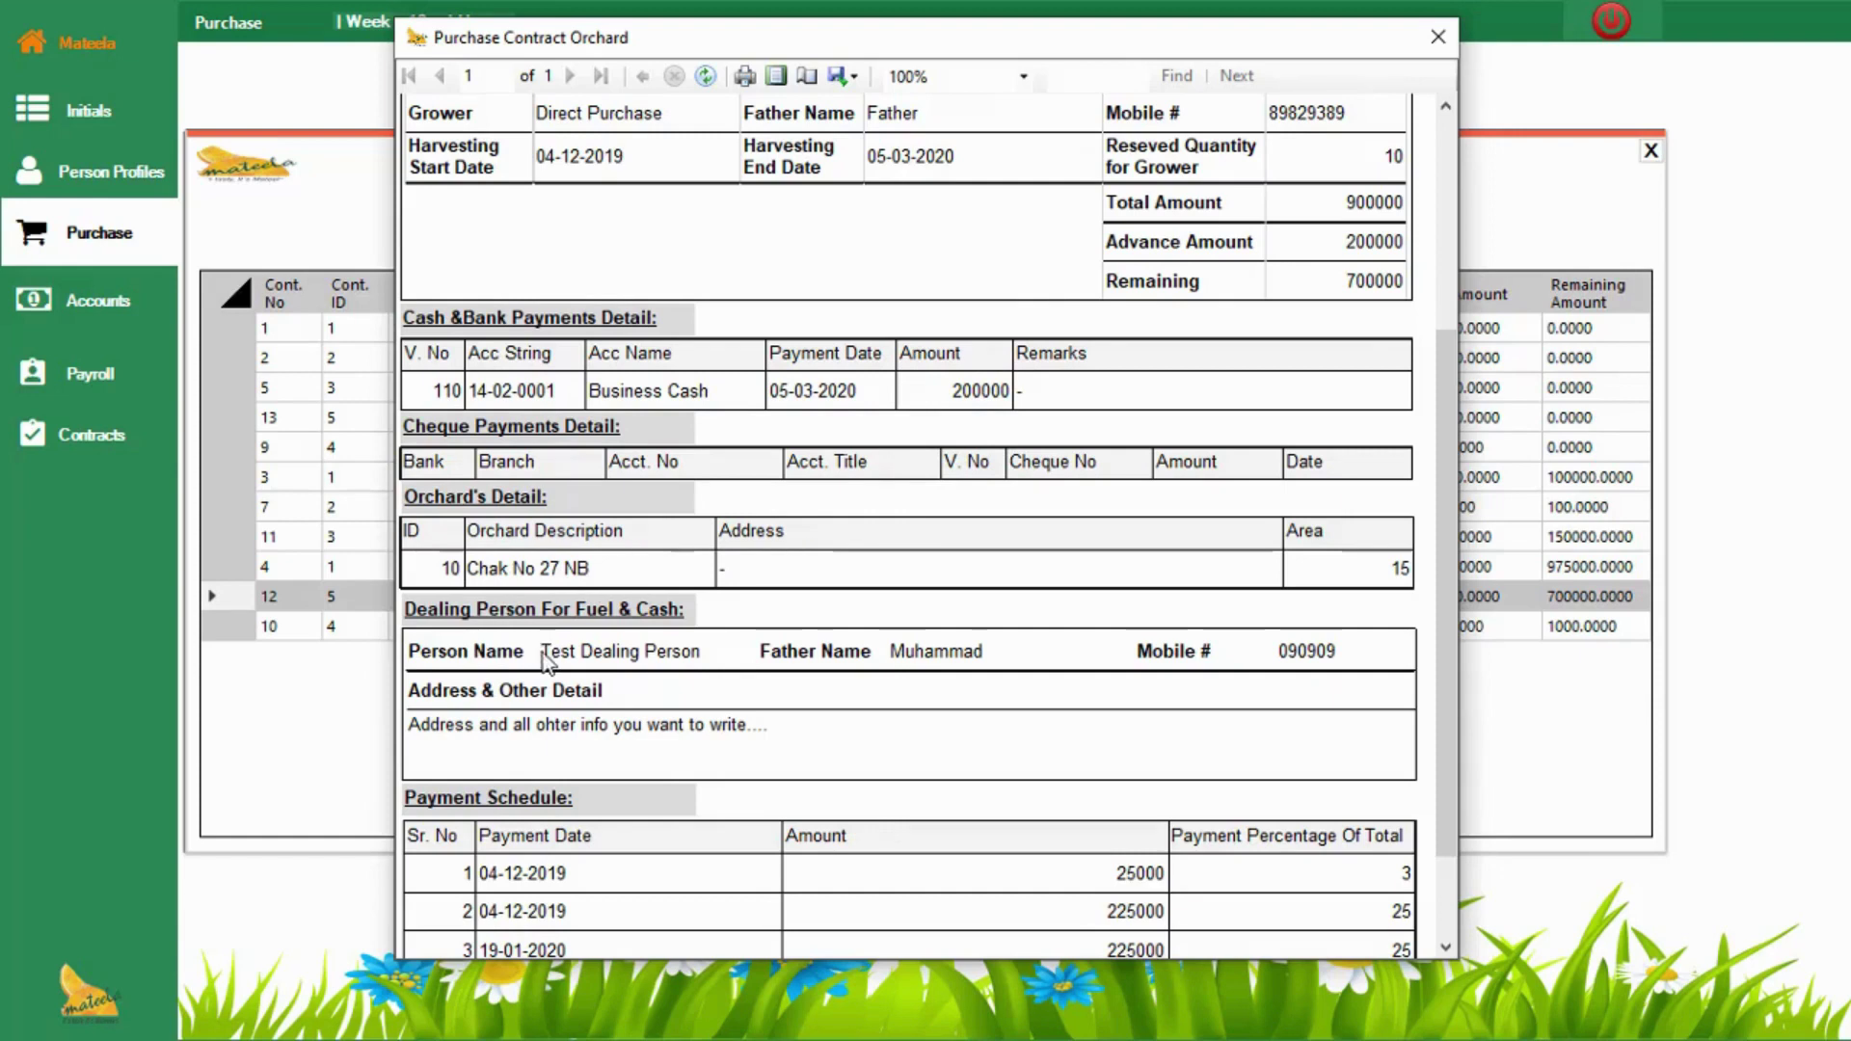
scroll(1443, 605, down, 3)
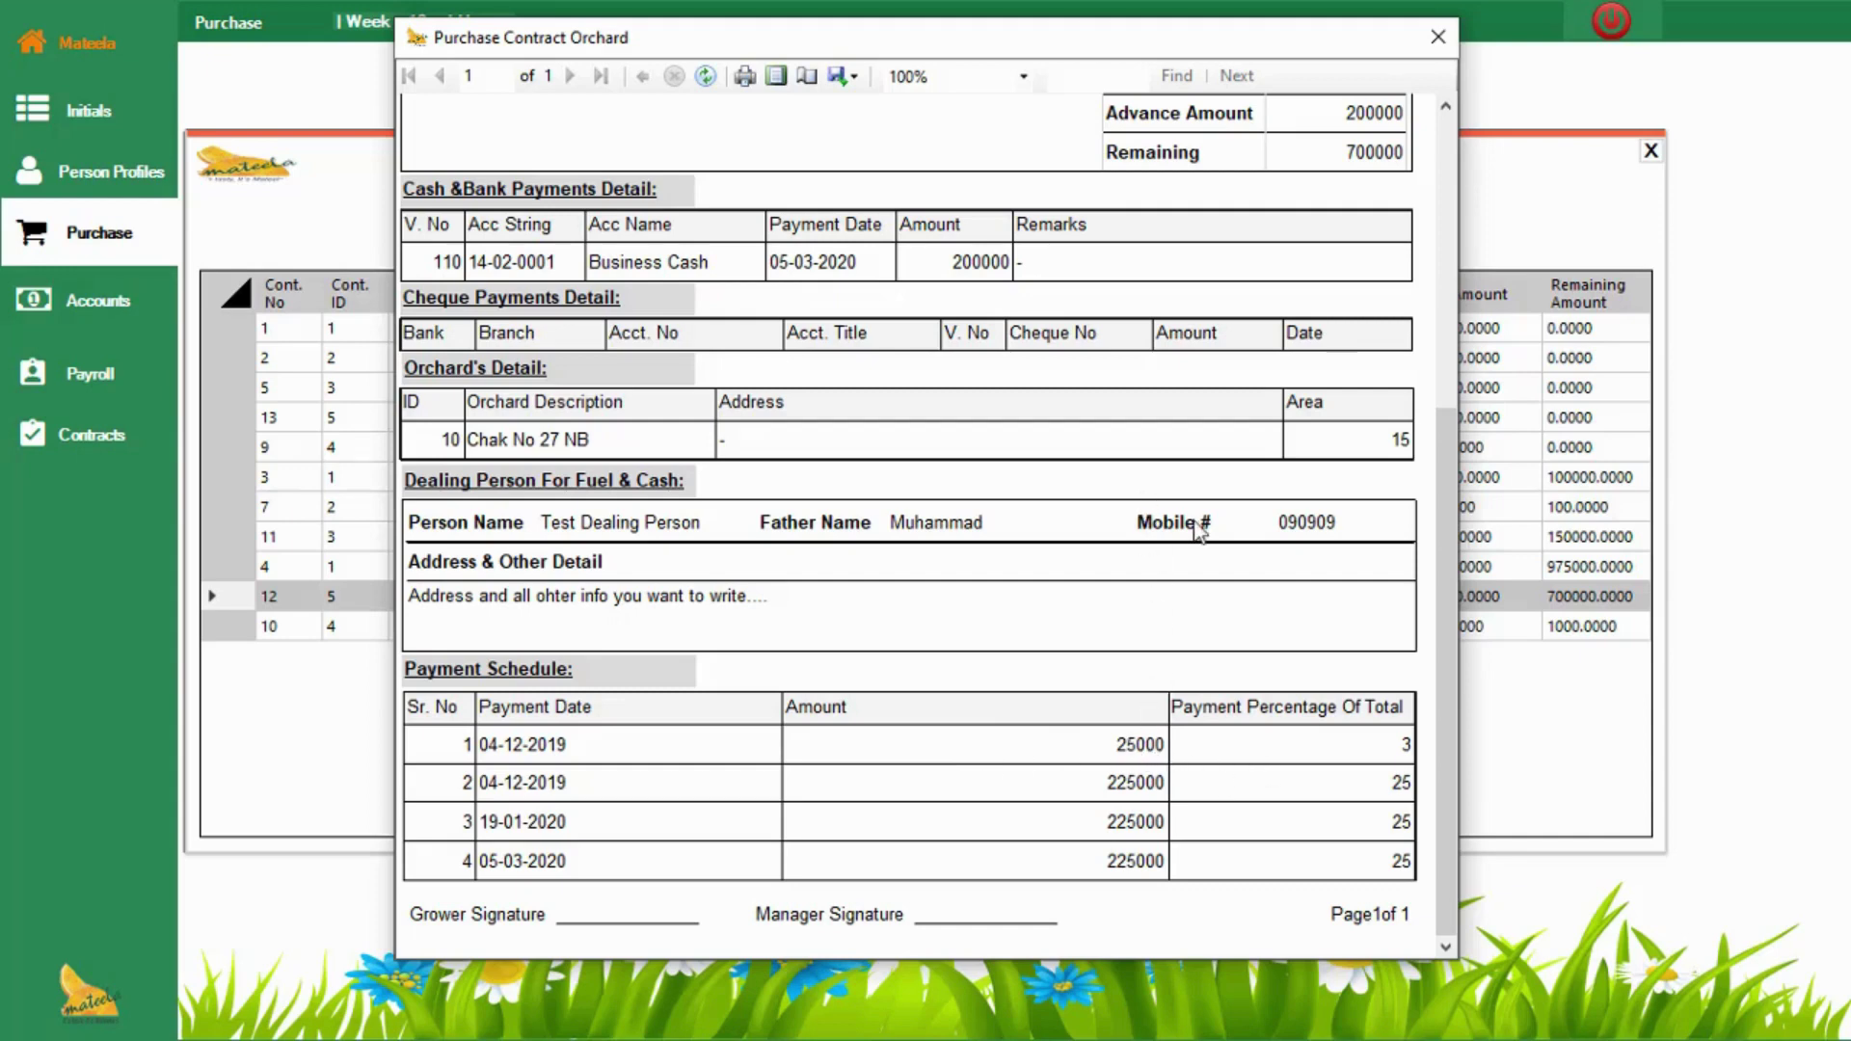
click(1117, 744)
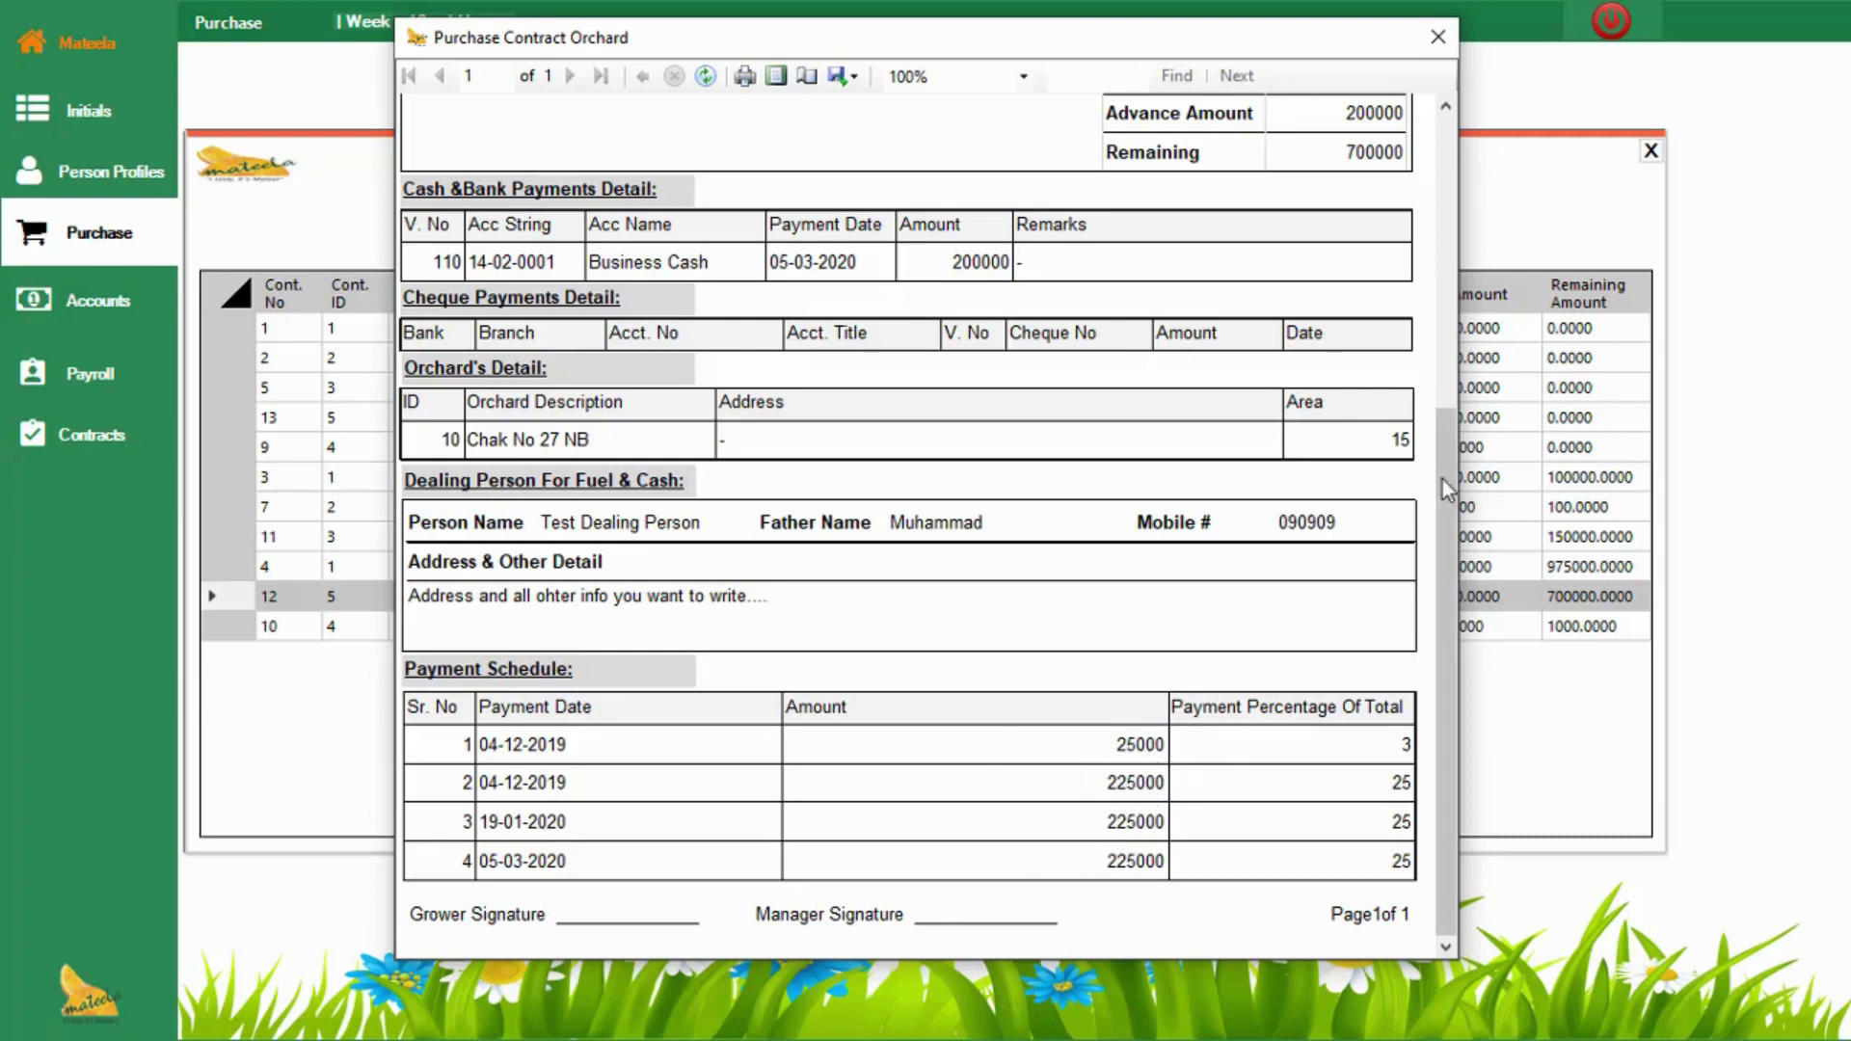
mouse_move(1442, 473)
mouse_down()
mouse_move(1437, 164)
mouse_move(1433, 518)
mouse_up()
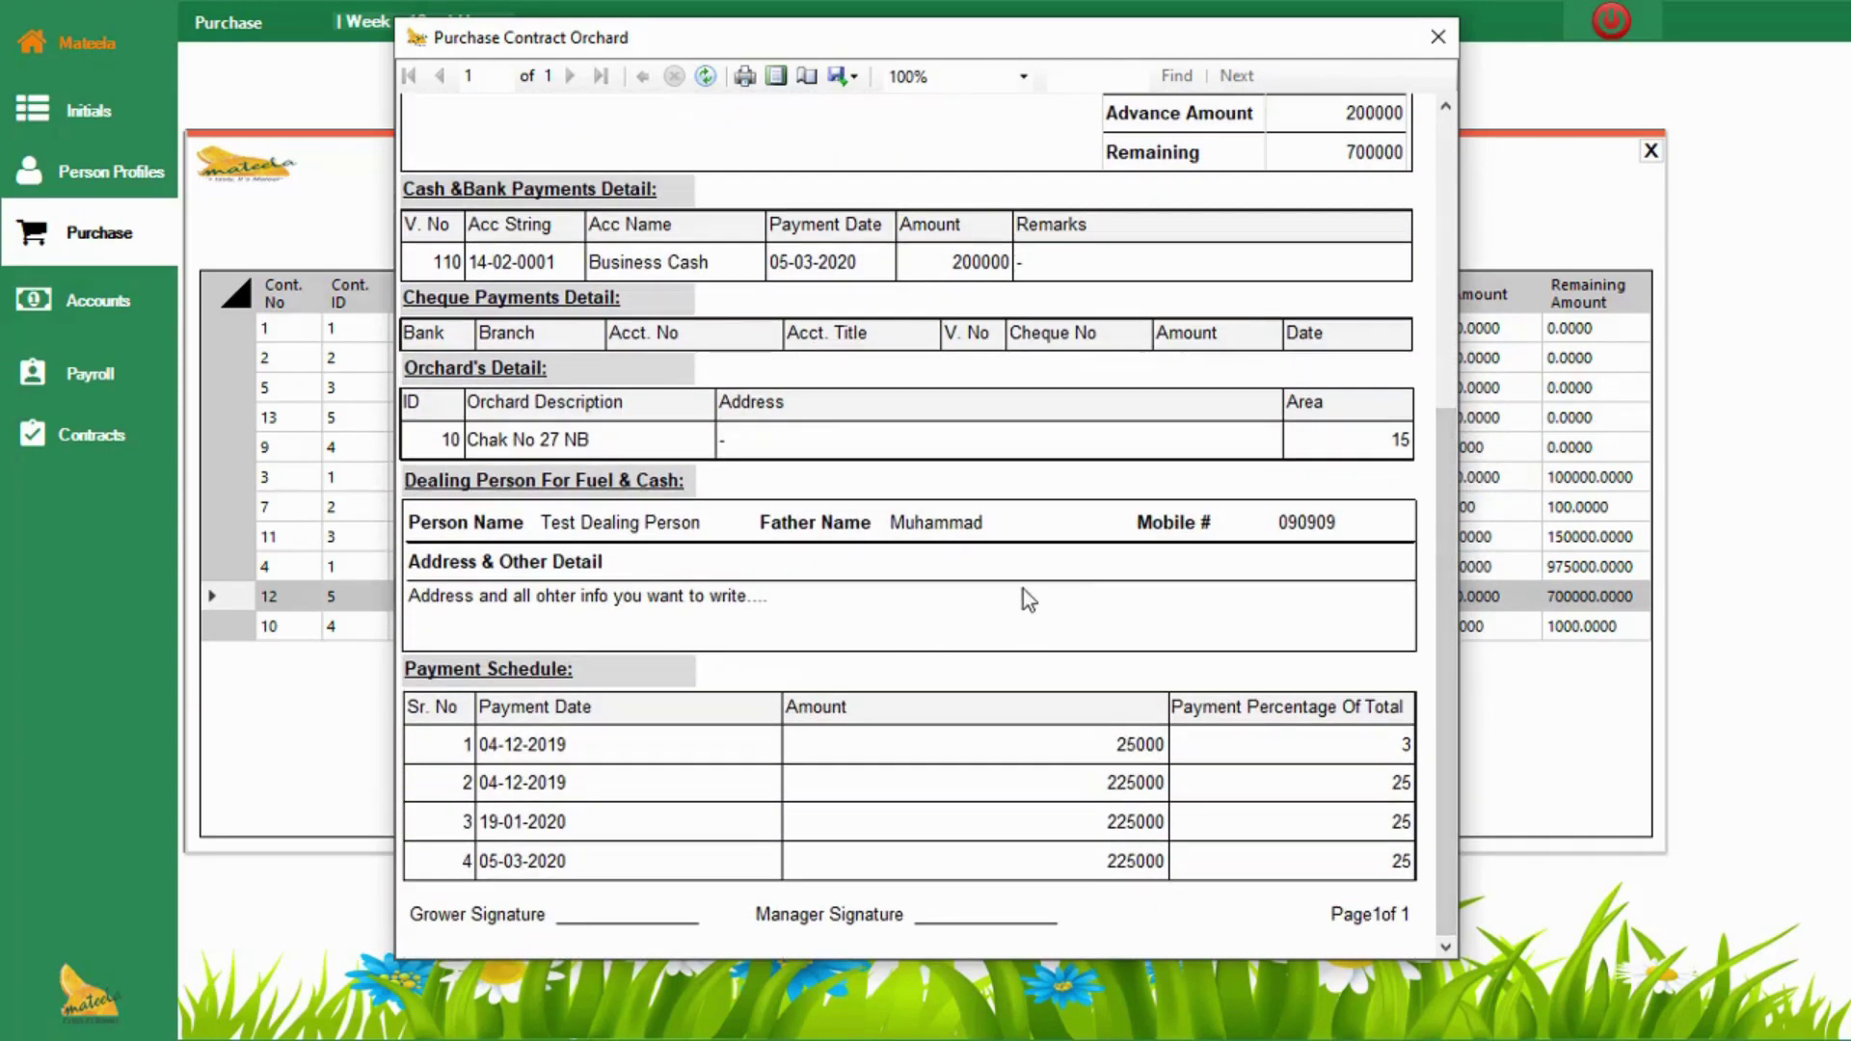
click(1440, 37)
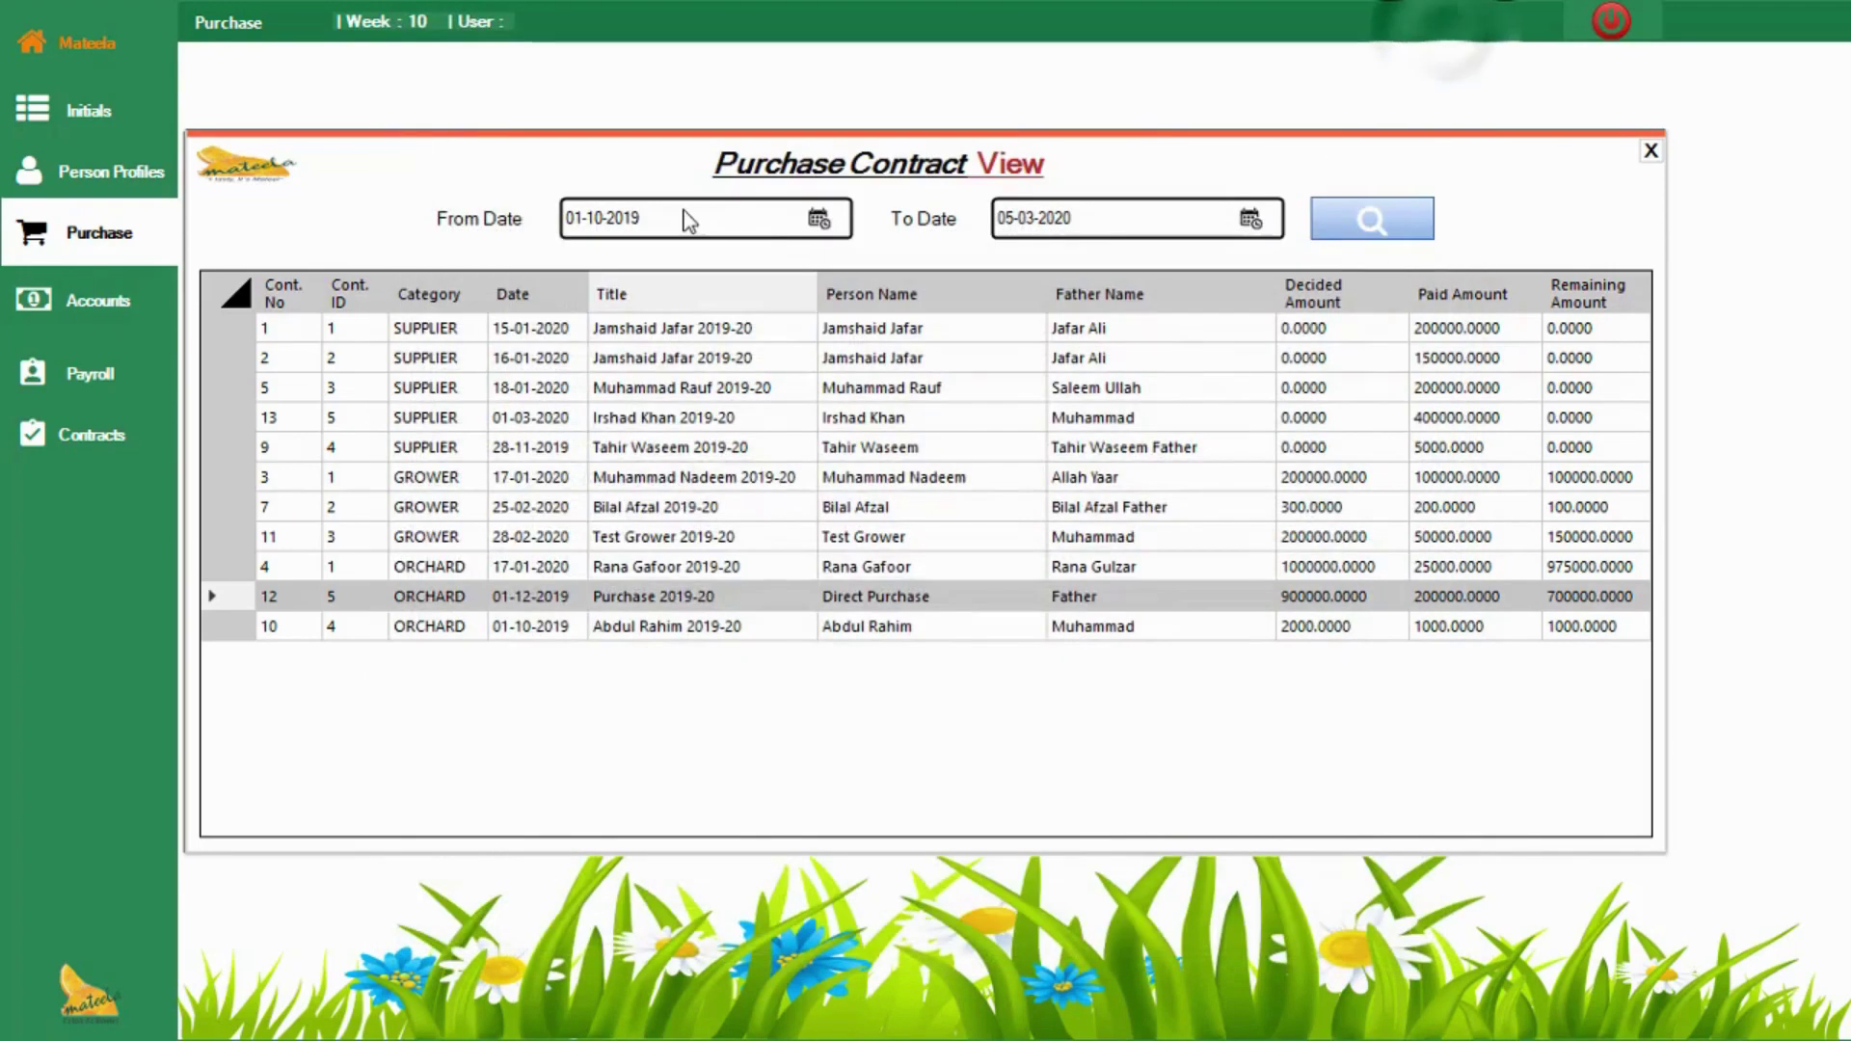
Step: Set the contract view's start date back to 01-03-2020 and search again
click(818, 228)
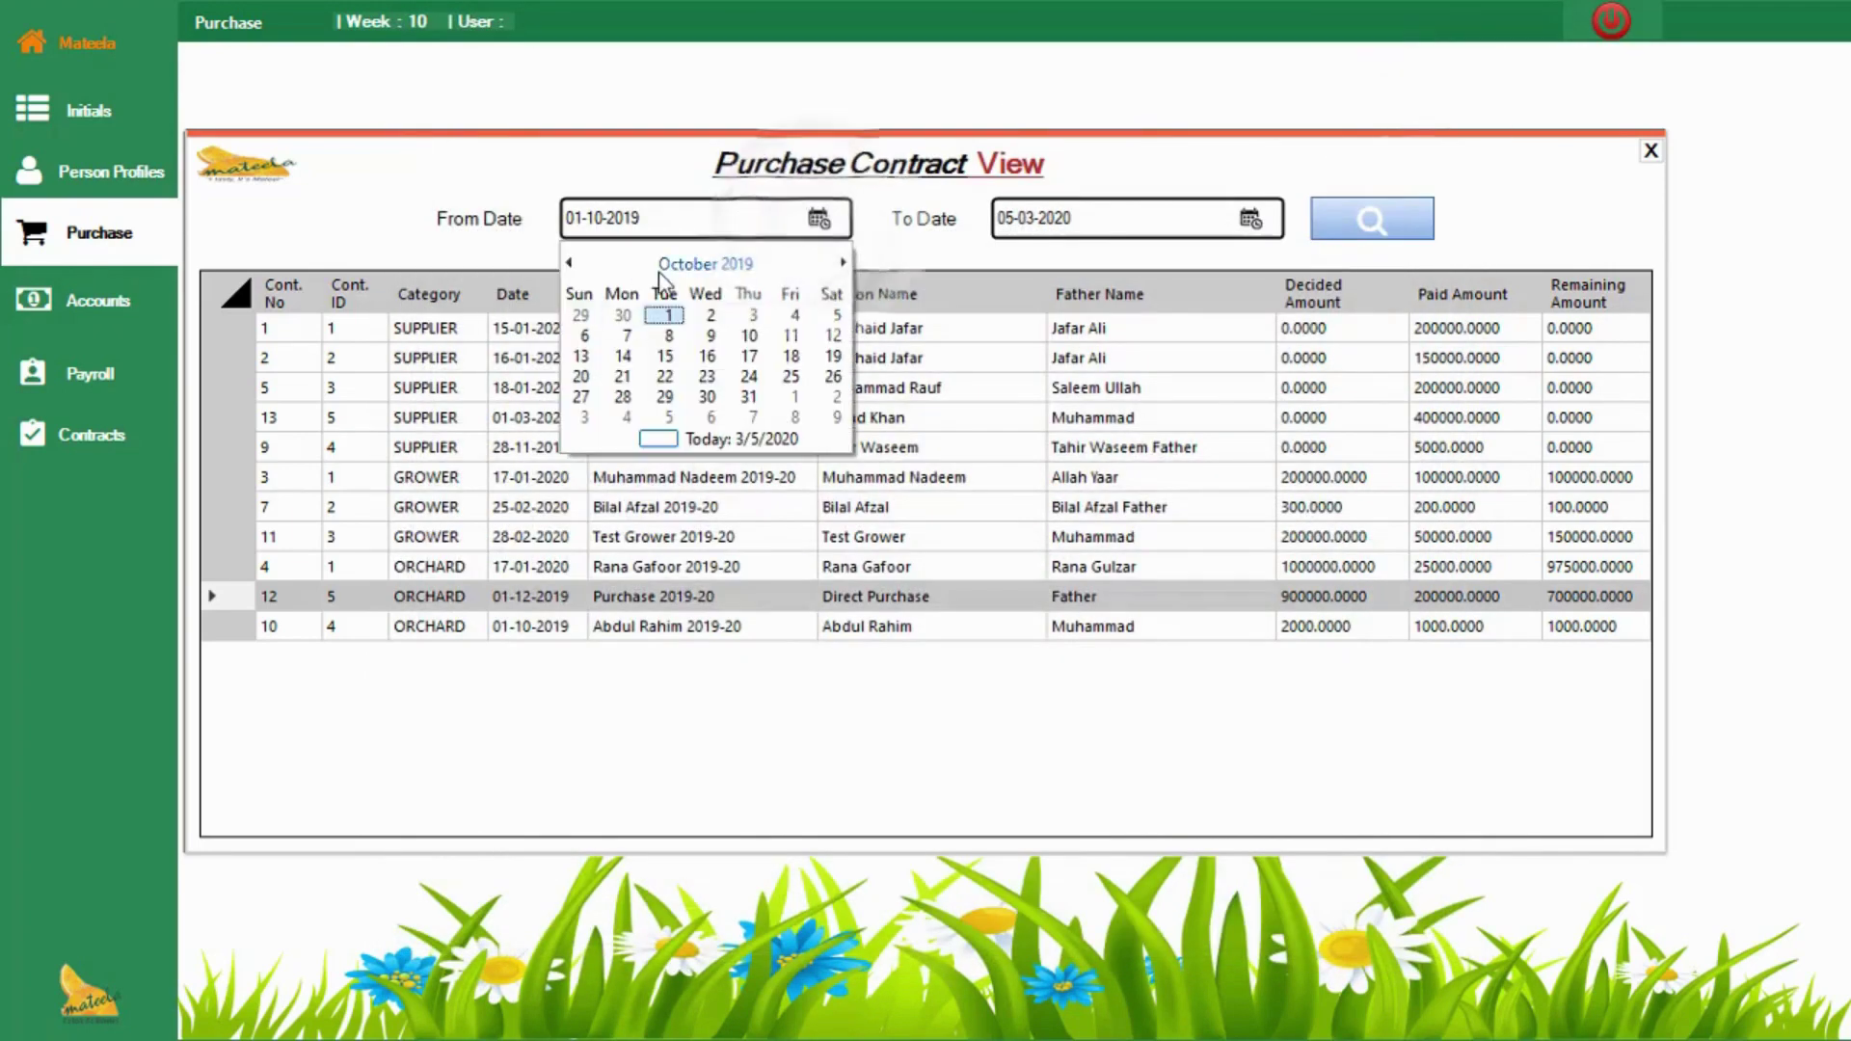
click(843, 263)
click(842, 263)
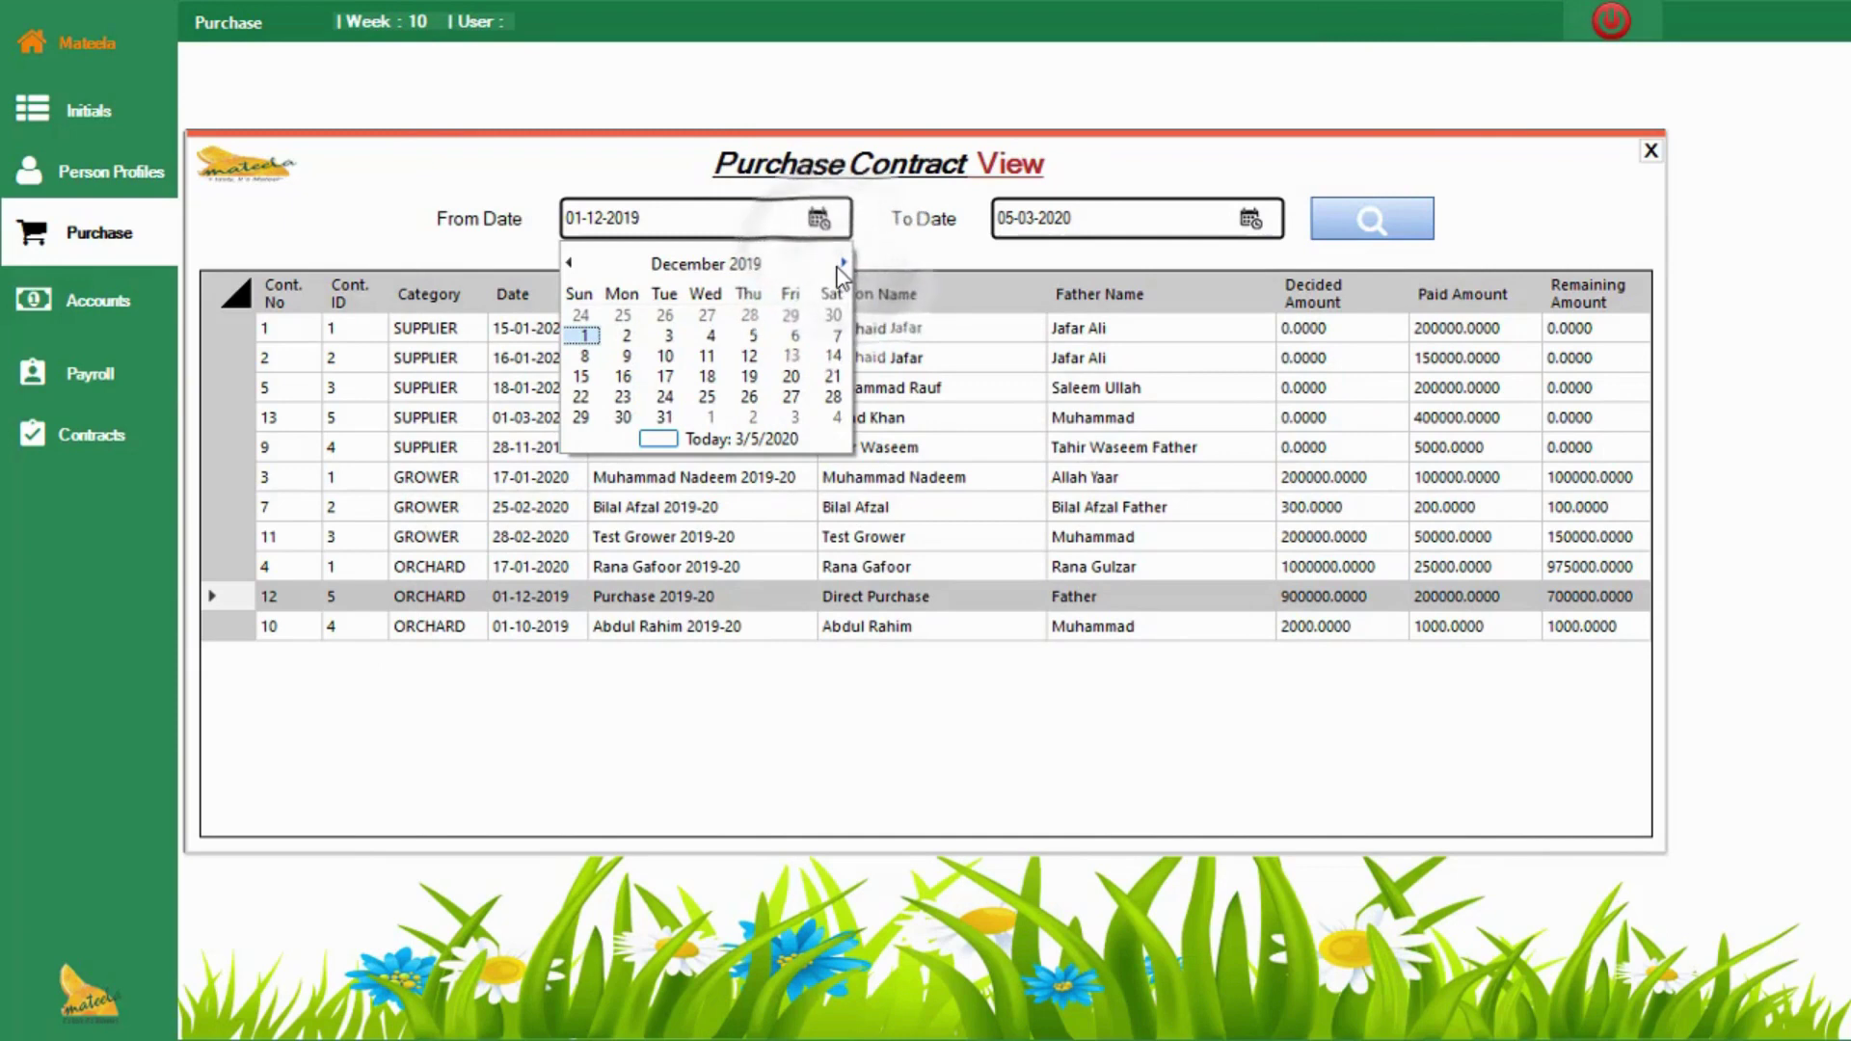
click(842, 262)
click(843, 262)
click(842, 262)
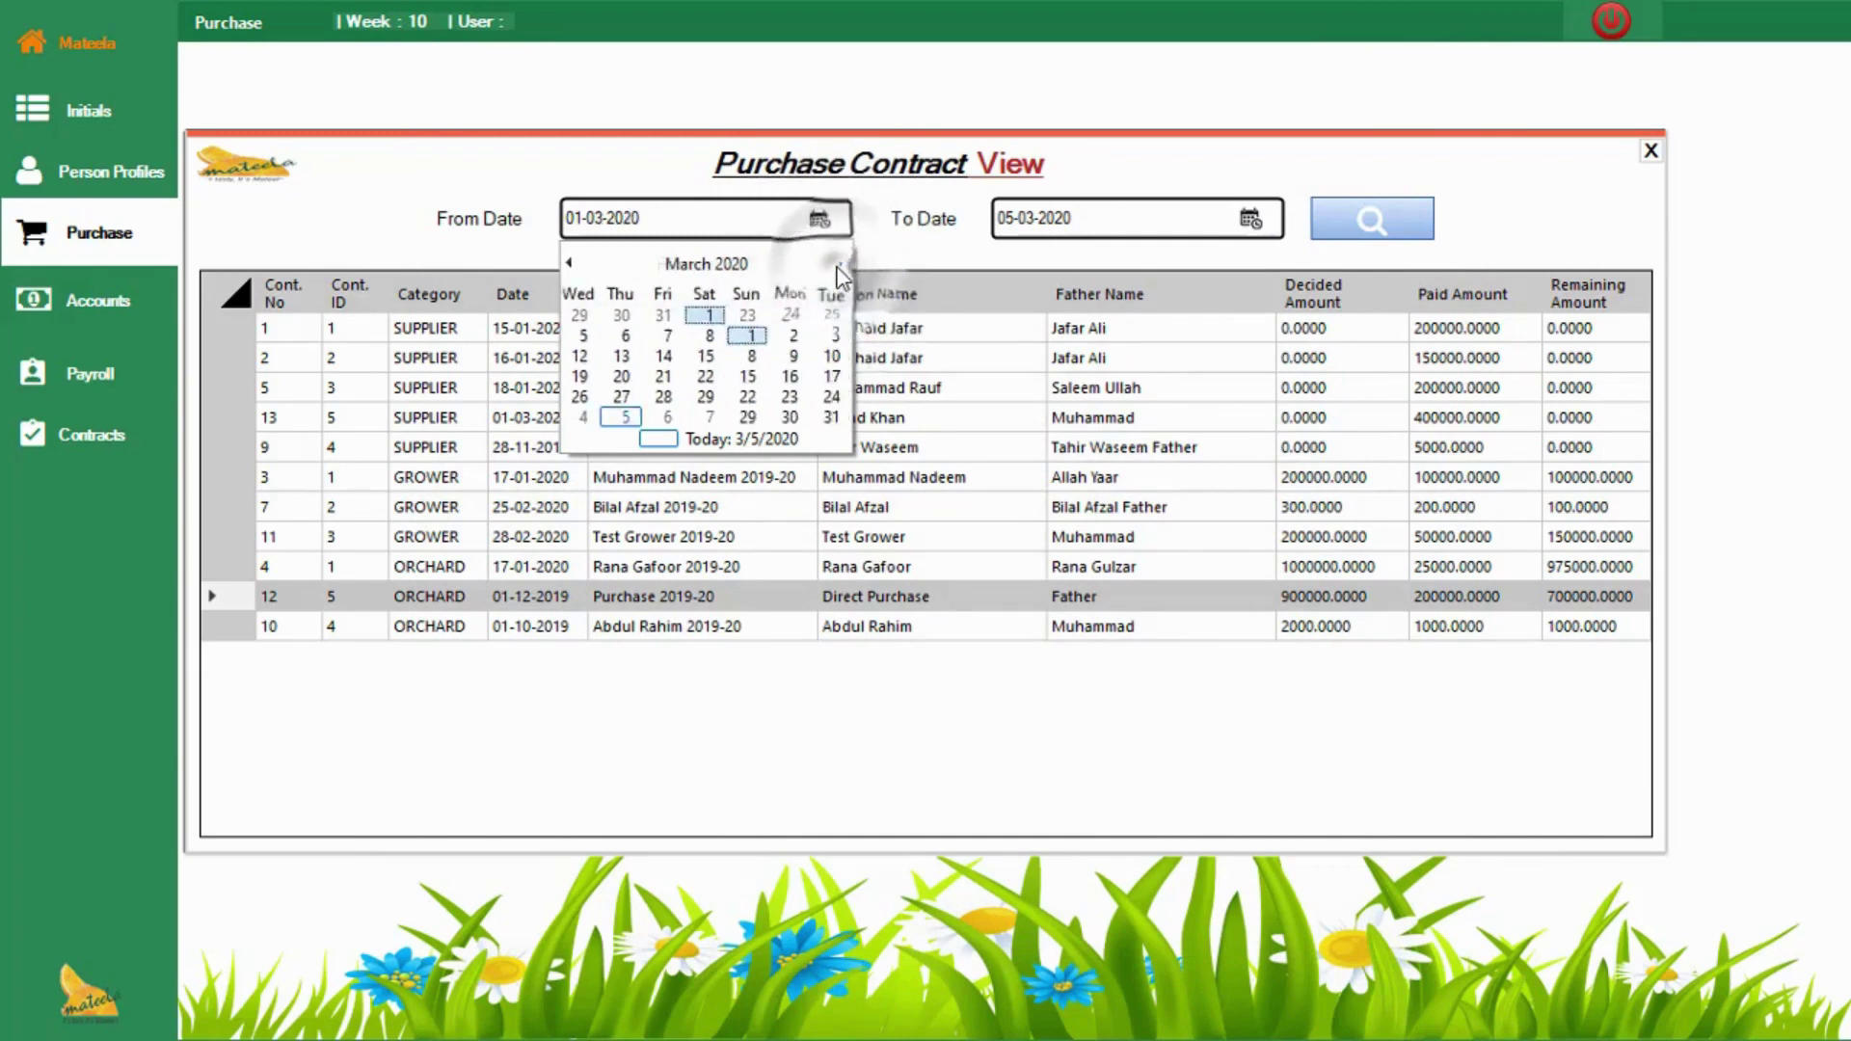
click(588, 336)
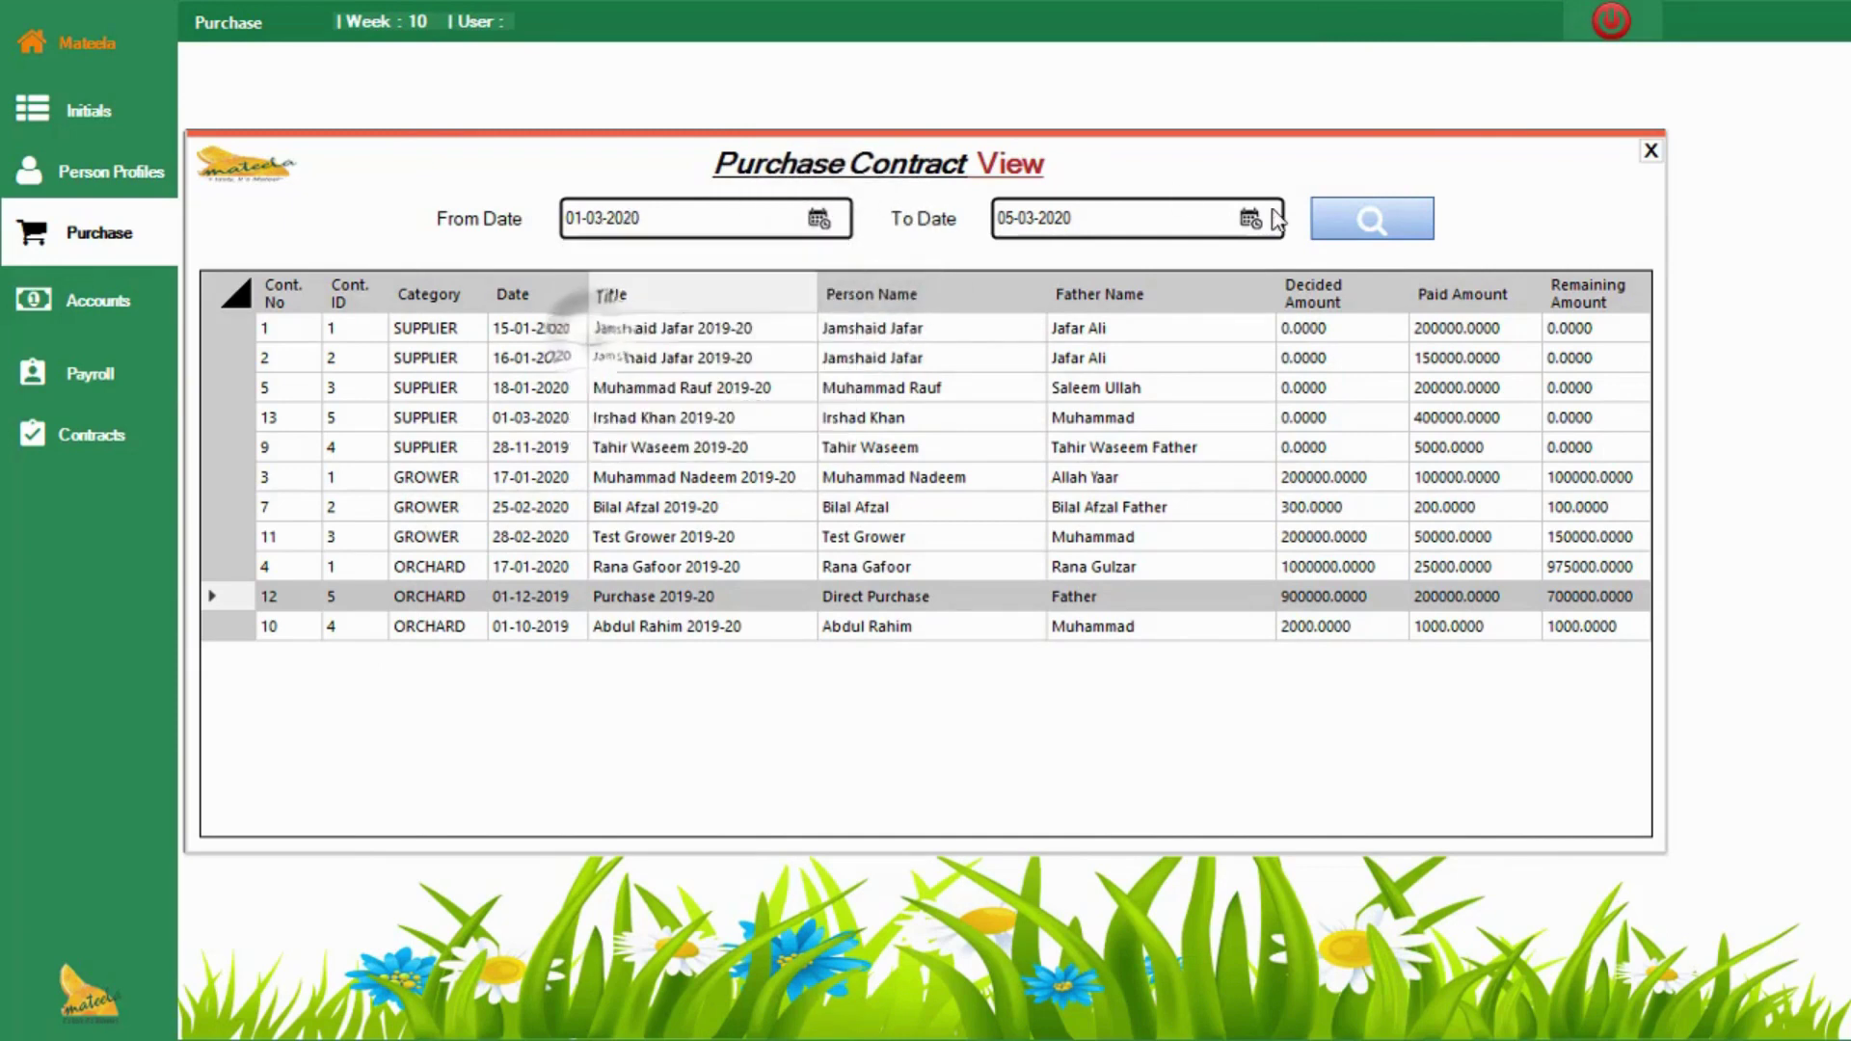
click(1375, 216)
Step: Open the listed supplier contract's report and review its payment, cheque and grade-wise rate sections down to the signature lines
right_click(839, 330)
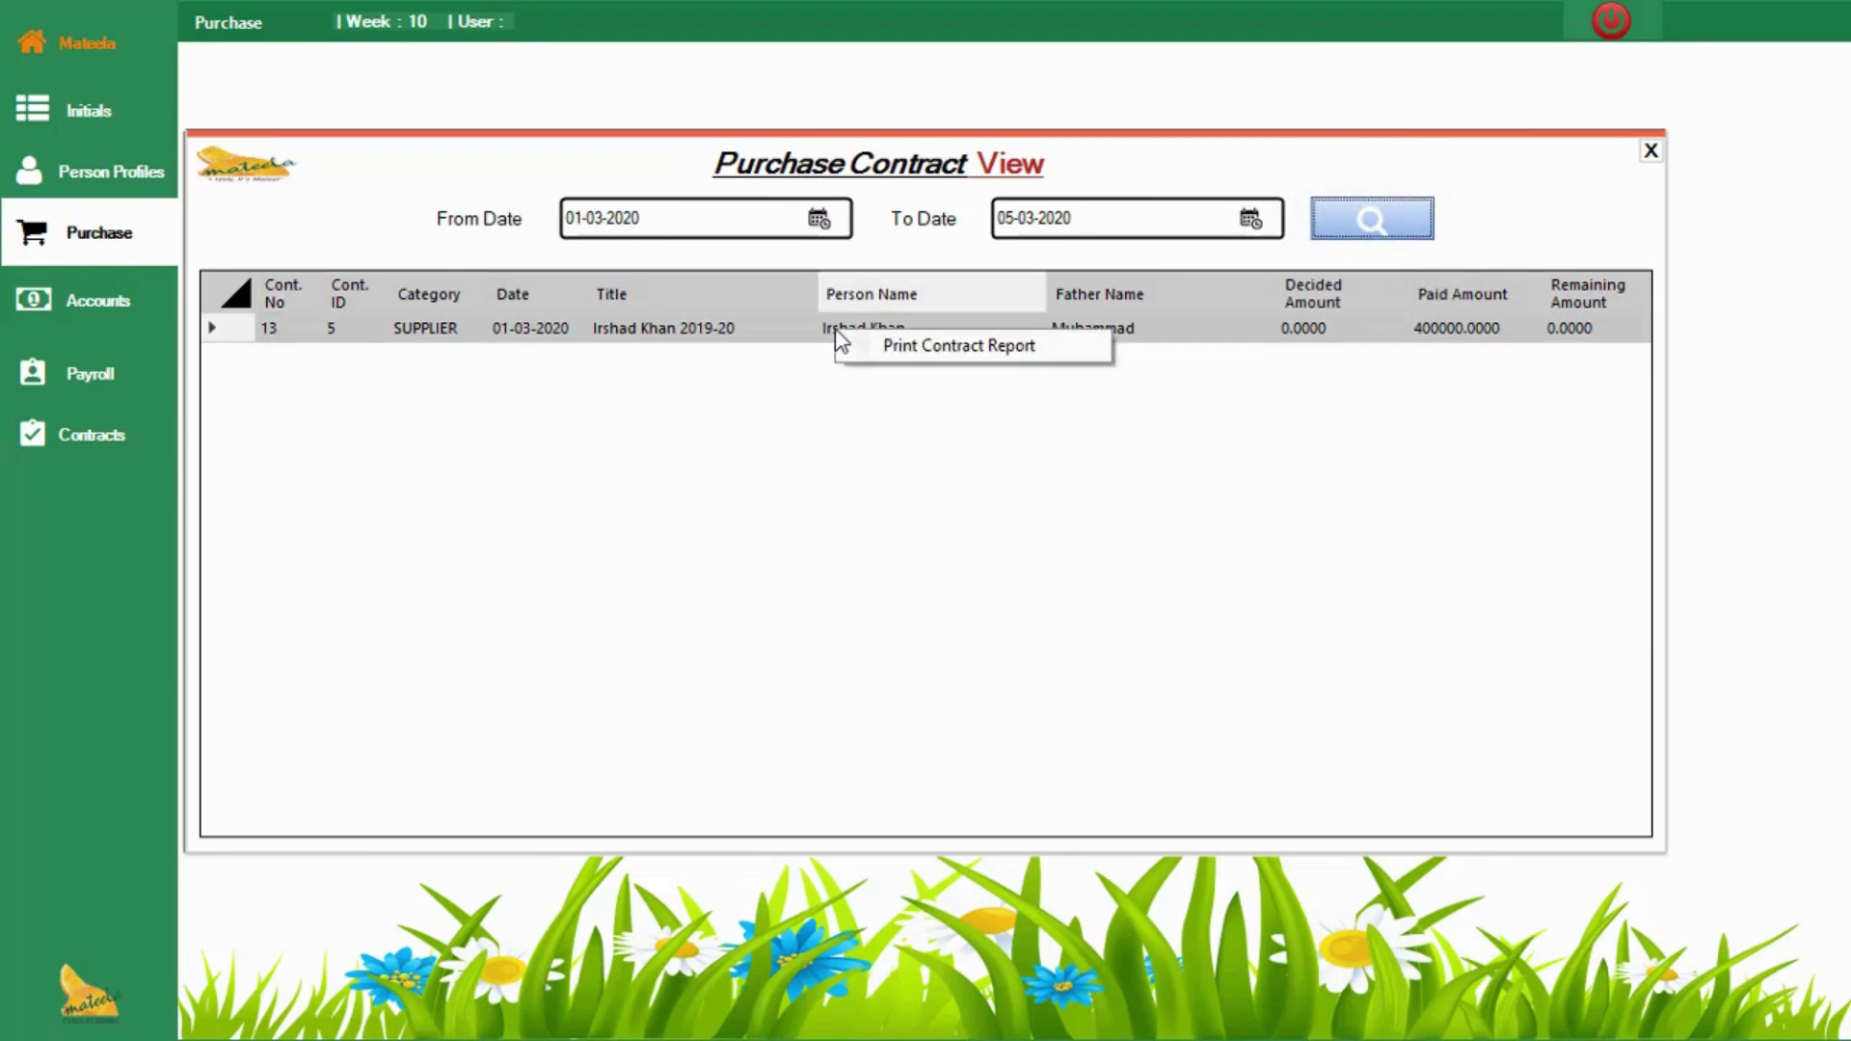
click(880, 349)
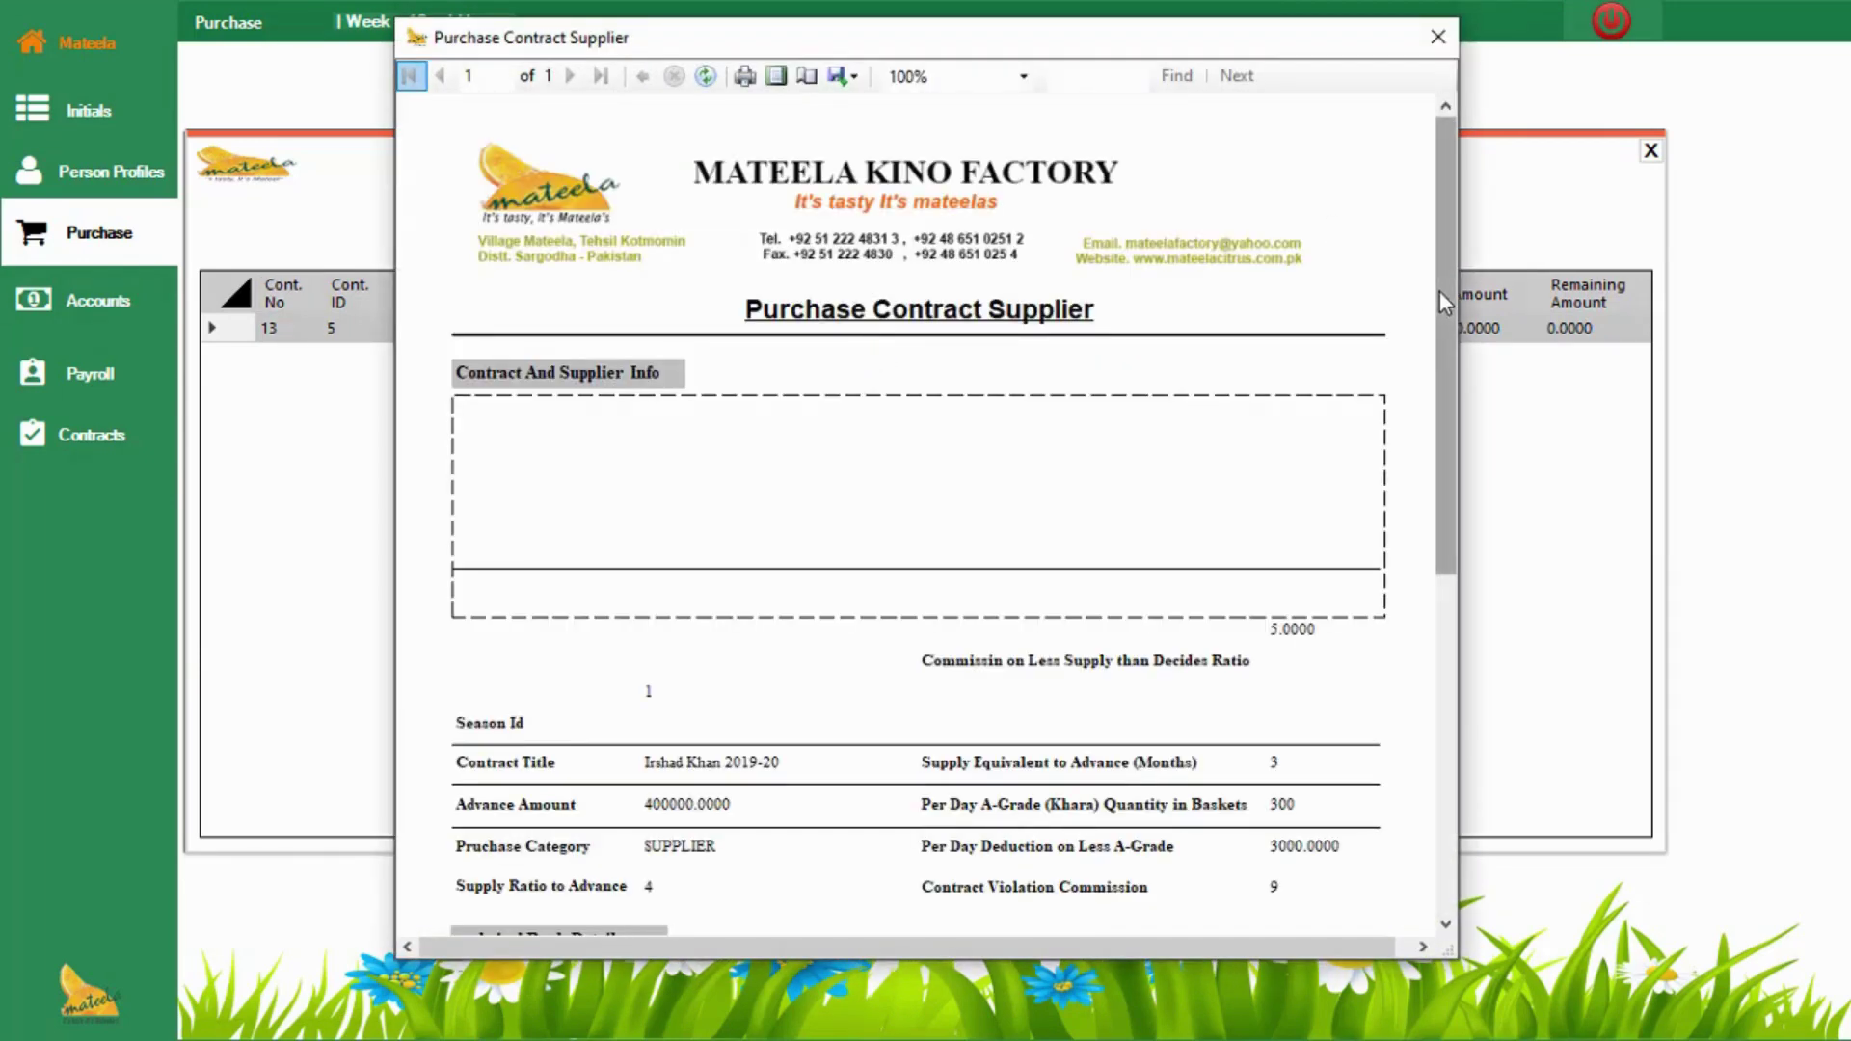
drag(1440, 293, 1369, 679)
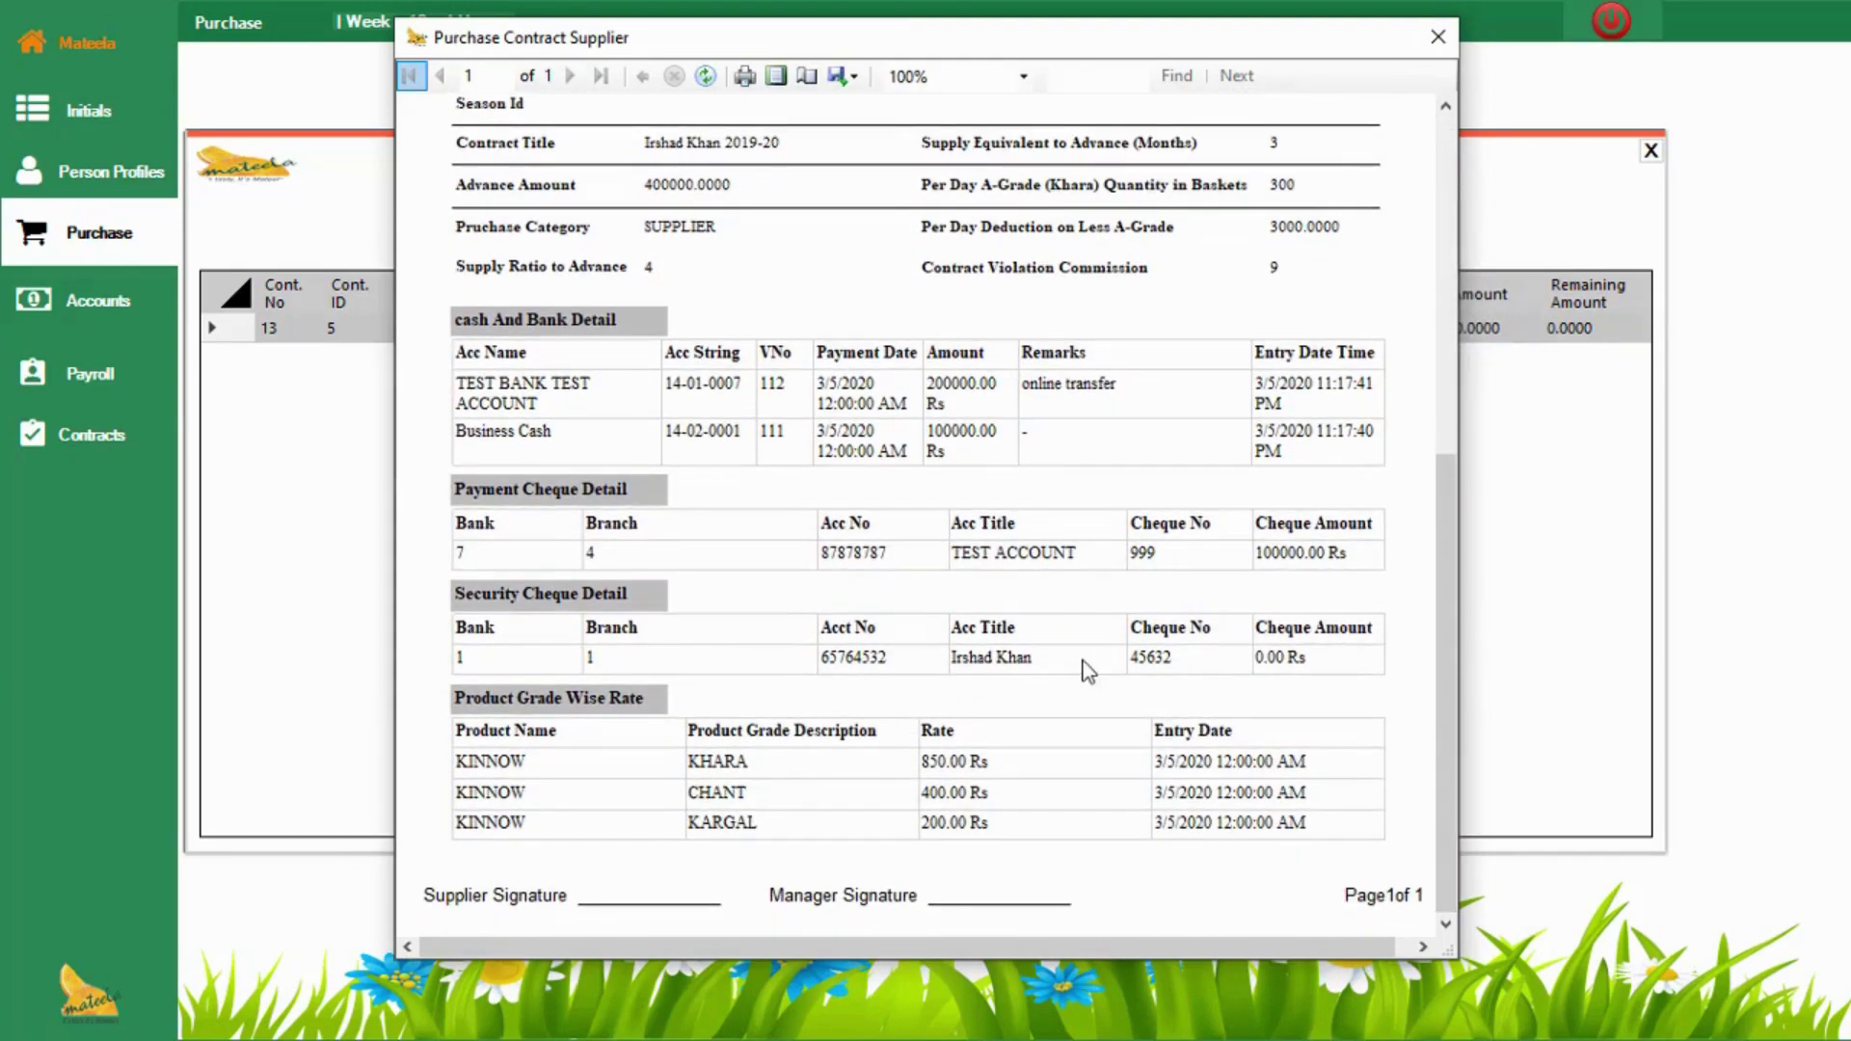